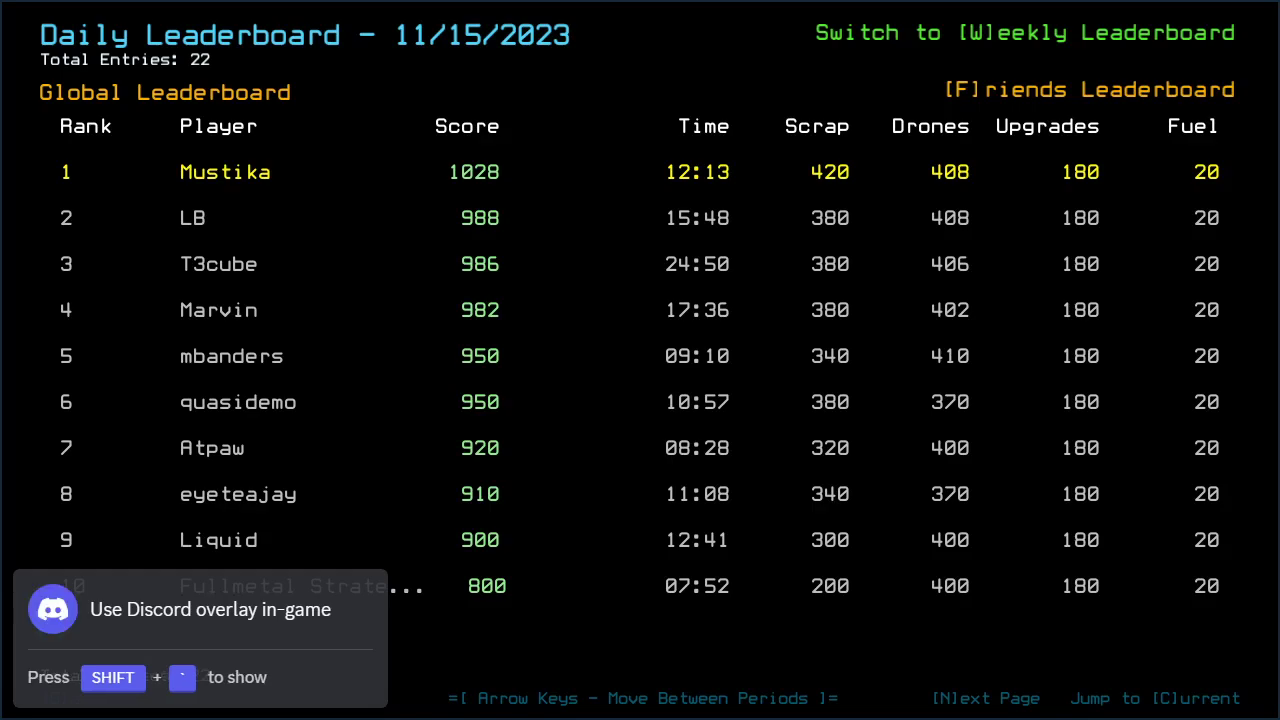
# Step: Browse all three global pages of the 11/15/2023 daily leaderboard, then show friends rankings
pyautogui.press('n')
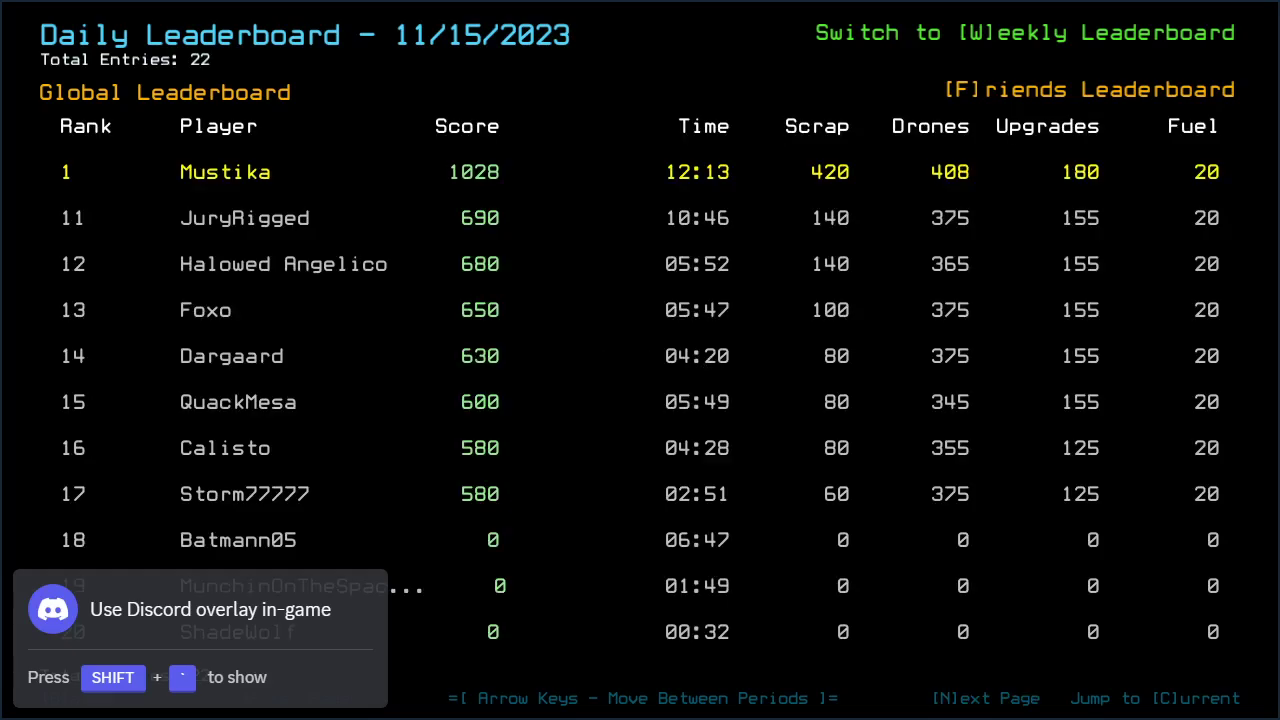
pyautogui.press('n')
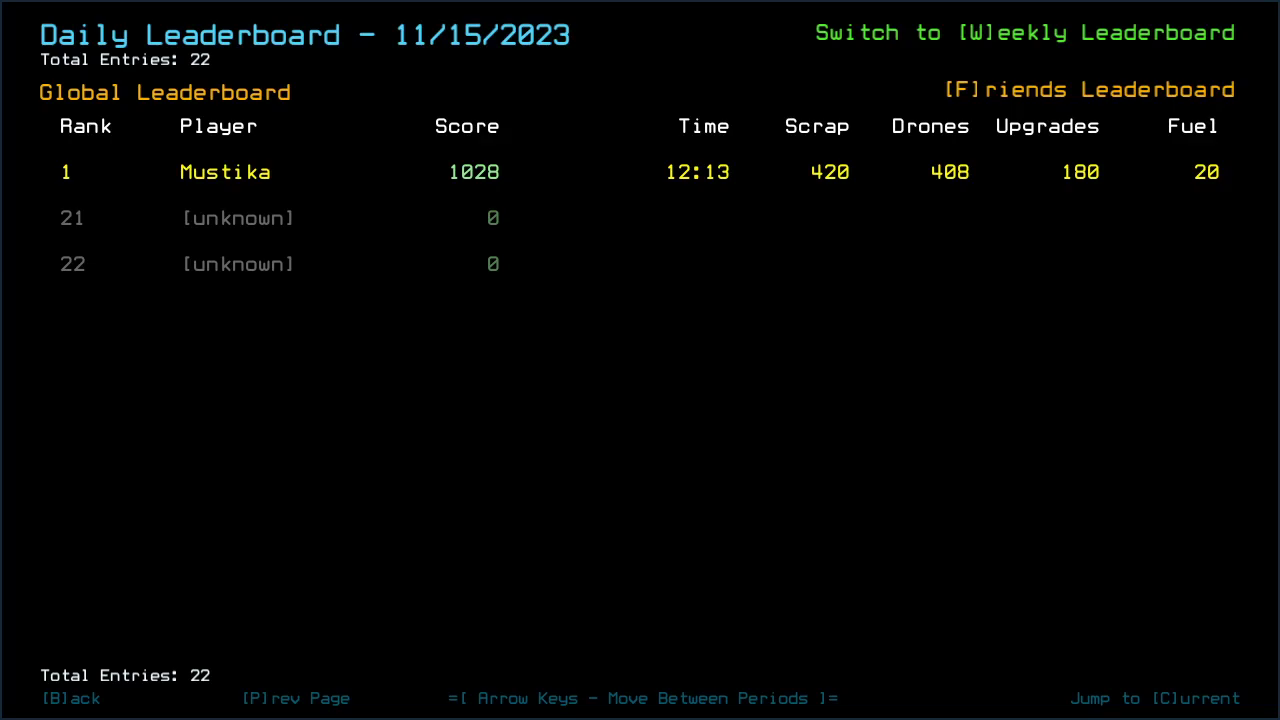
pyautogui.press('f')
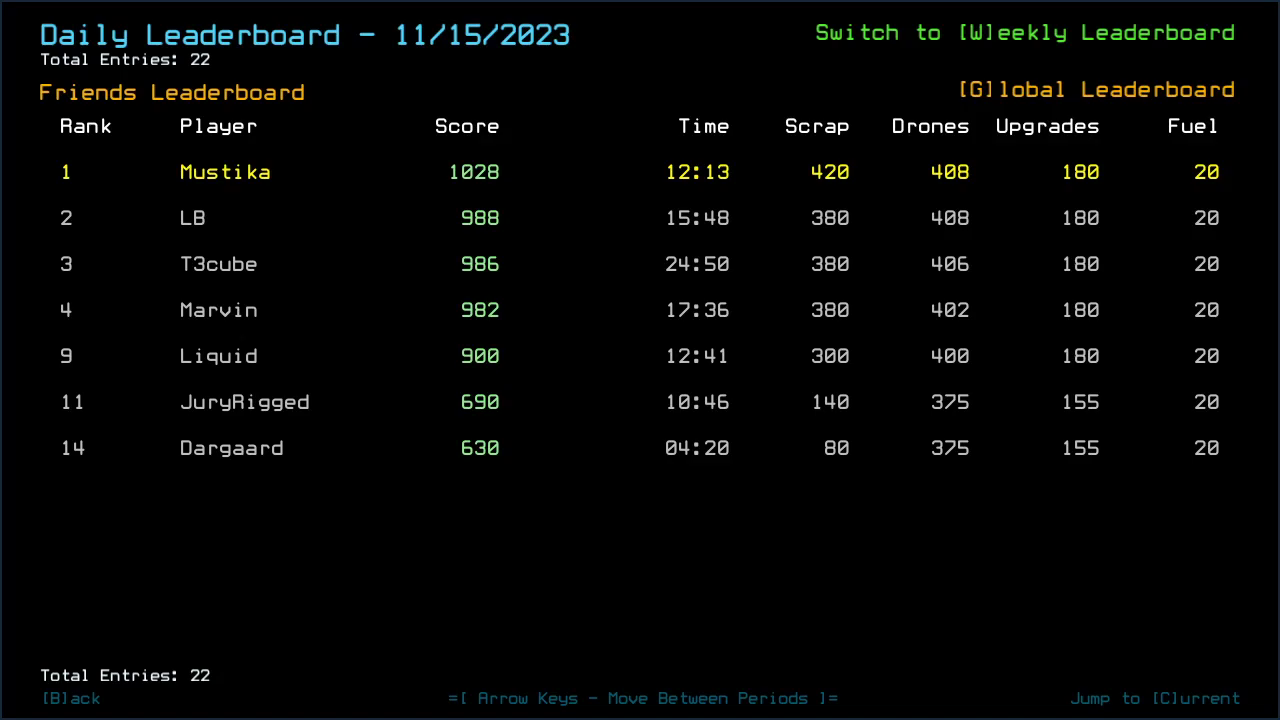
# Step: Return to the challenge launcher and view the modded daily leaderboard
pyautogui.press('b')
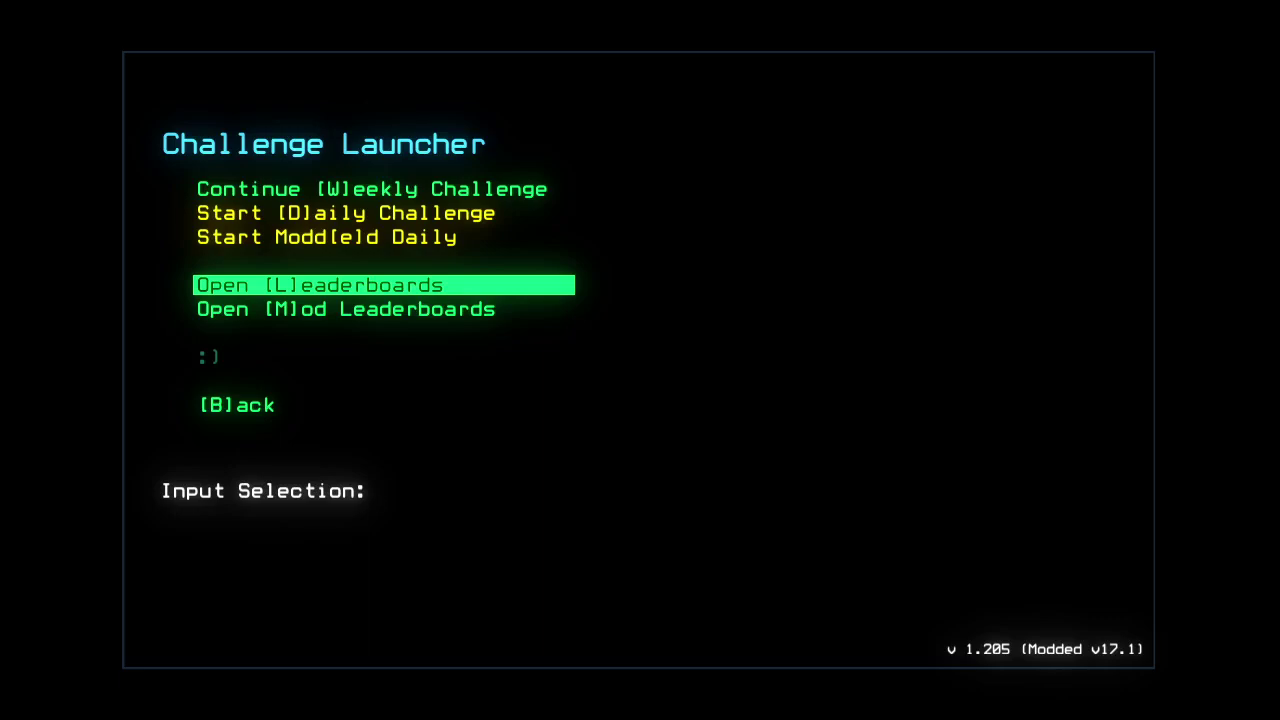
pyautogui.press('m')
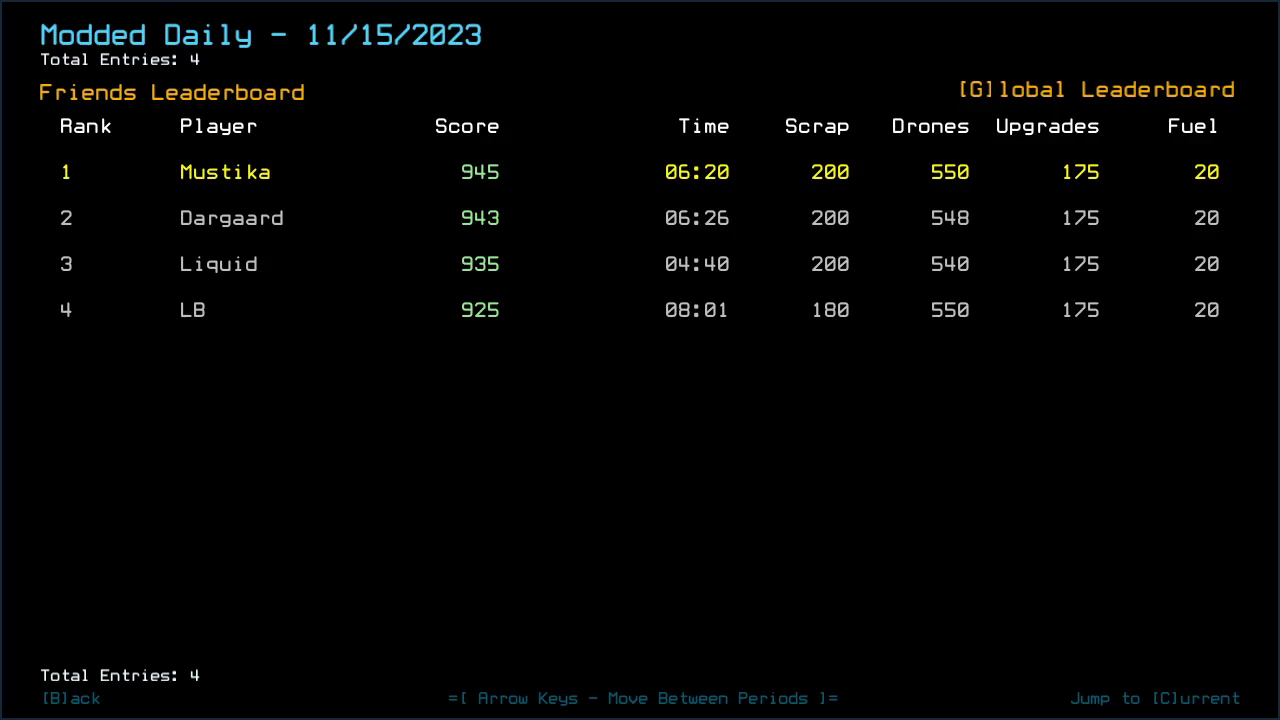
pyautogui.write('b')
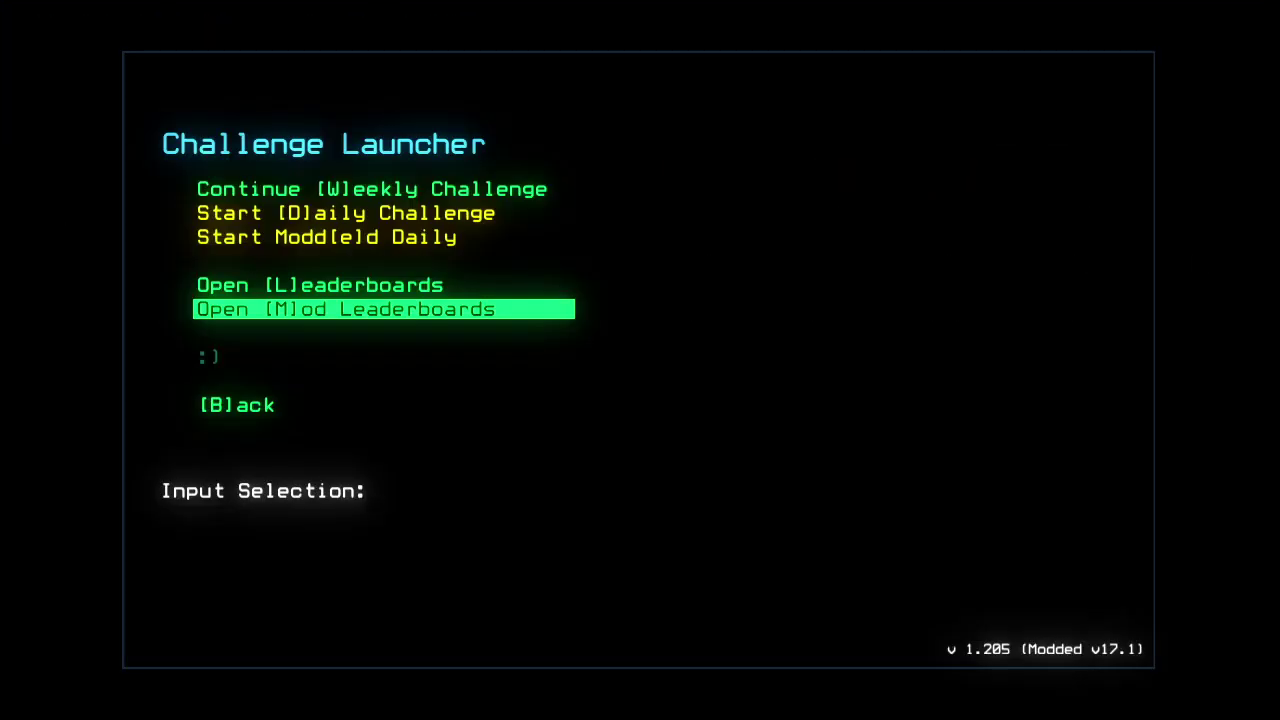
pyautogui.write('d')
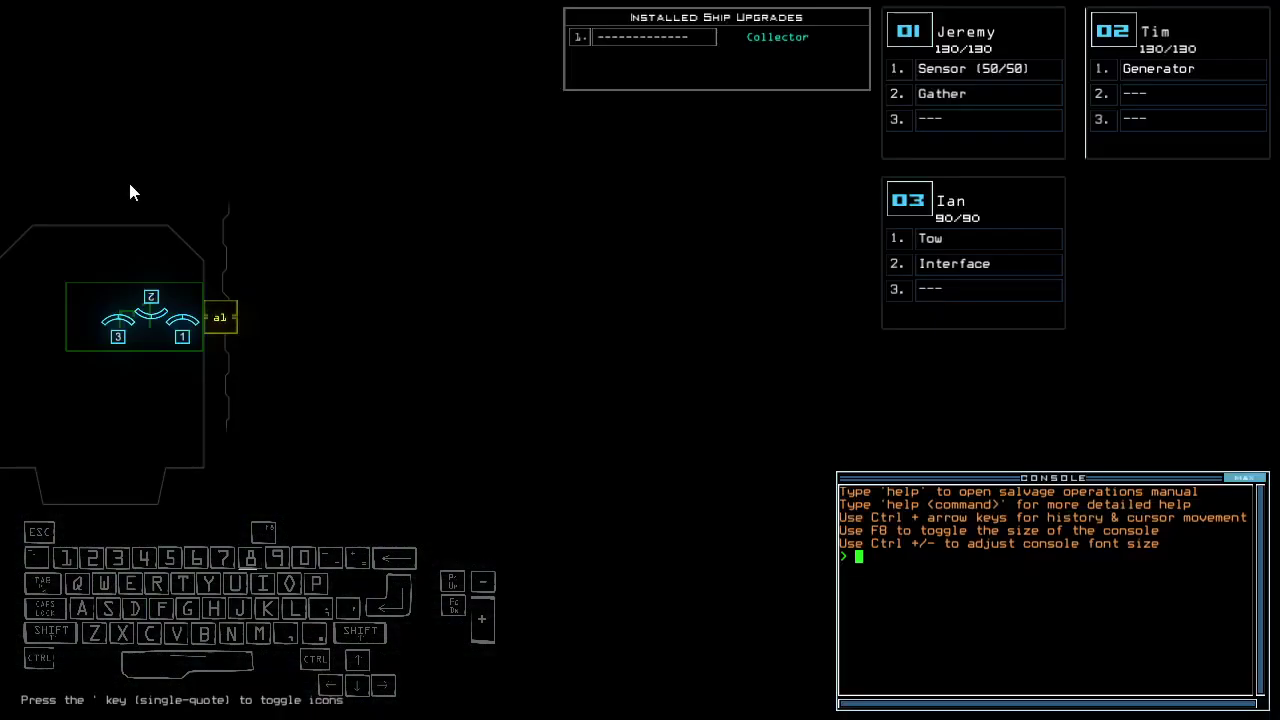
pyautogui.write('al')
# Step: Change the go alias to 'navigate 1 2 a1', then run 'set 3;set 2;sup 3;status'
pyautogui.press('Tab')
pyautogui.press('Return')
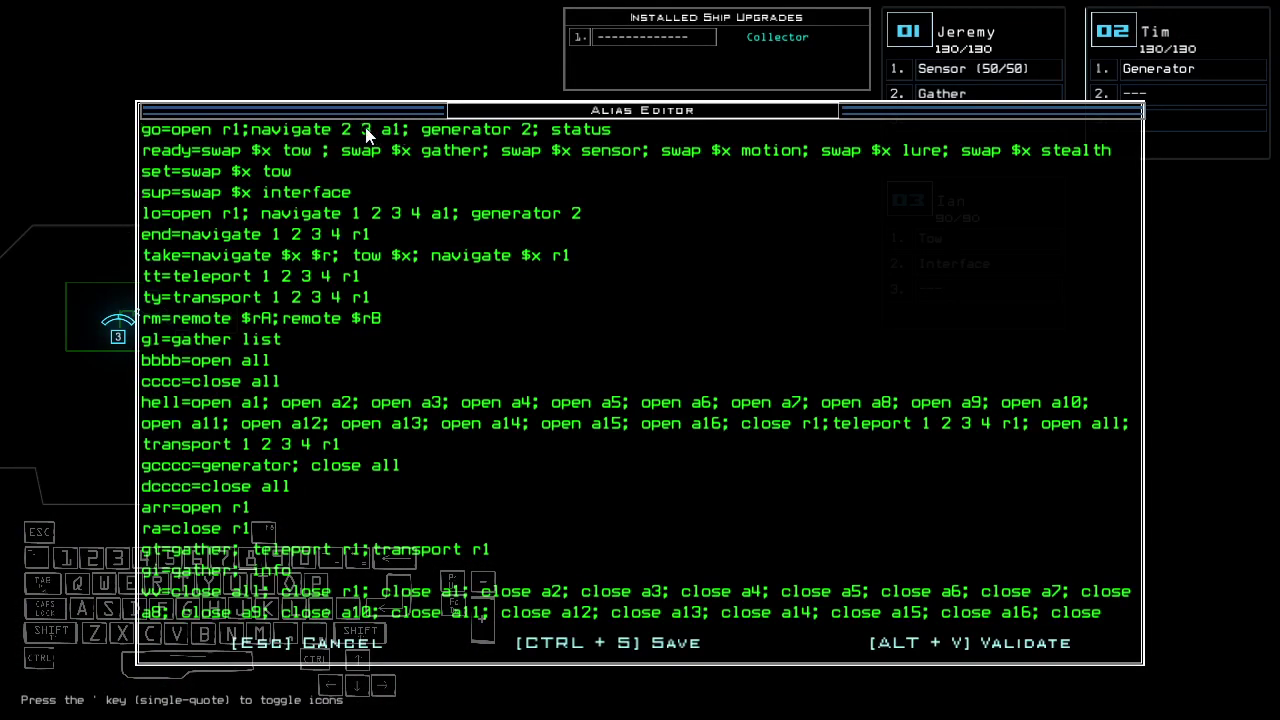
pyautogui.press('BackSpace')
pyautogui.press('BackSpace')
pyautogui.press('BackSpace')
pyautogui.write('1 2')
pyautogui.hotkey('ctrl', 's')
pyautogui.write('set 3;set 2;sup 3;sta')
pyautogui.press('Return')
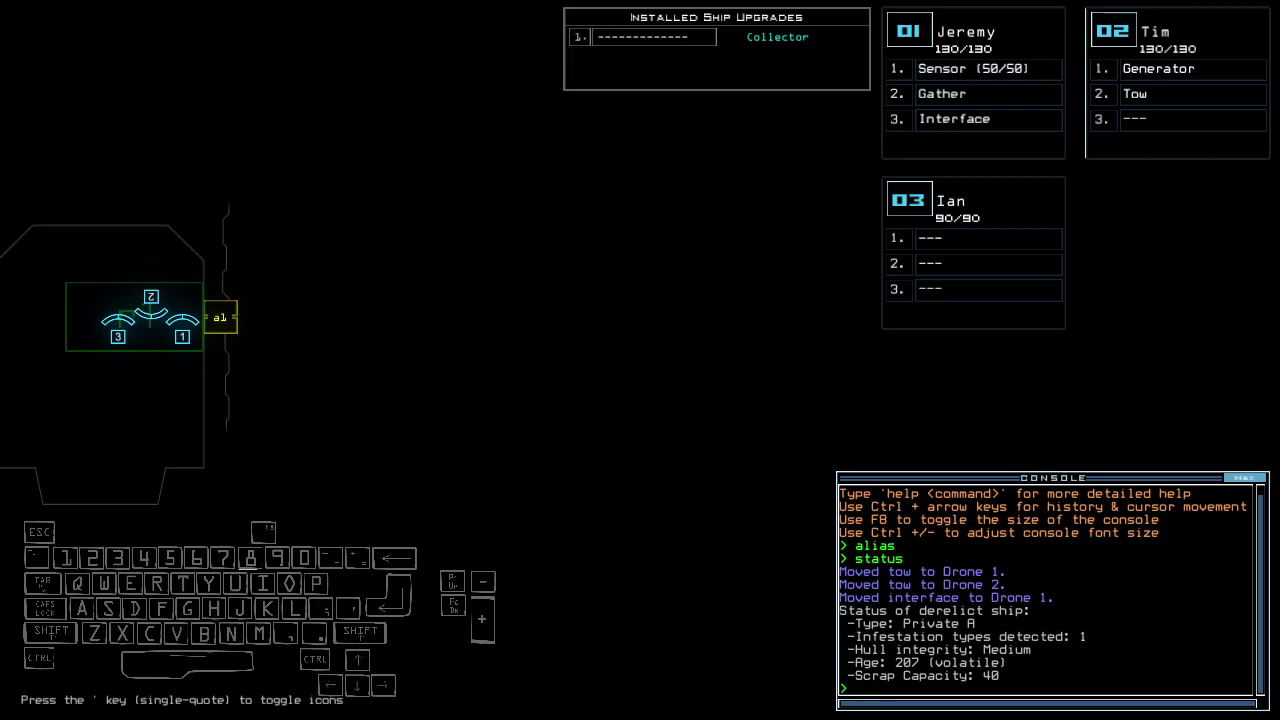
# Step: Drive drone 1 out, drop sensors with ss, and power the derelict's rooms with the generator
pyautogui.press('1')
pyautogui.press('Up')
pyautogui.press('Right')
pyautogui.press('Left')
pyautogui.write('s')
pyautogui.press('Return')
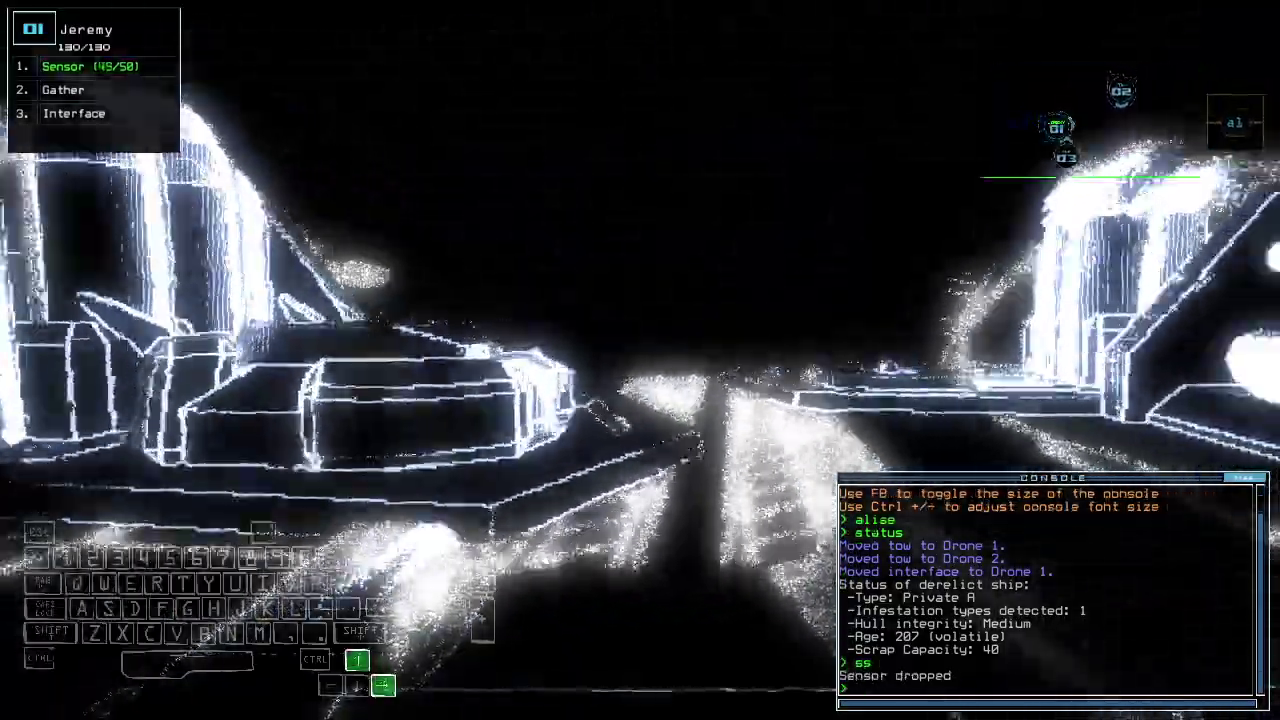
pyautogui.press('2')
pyautogui.write('31lo')
pyautogui.press('Return')
pyautogui.press('Up')
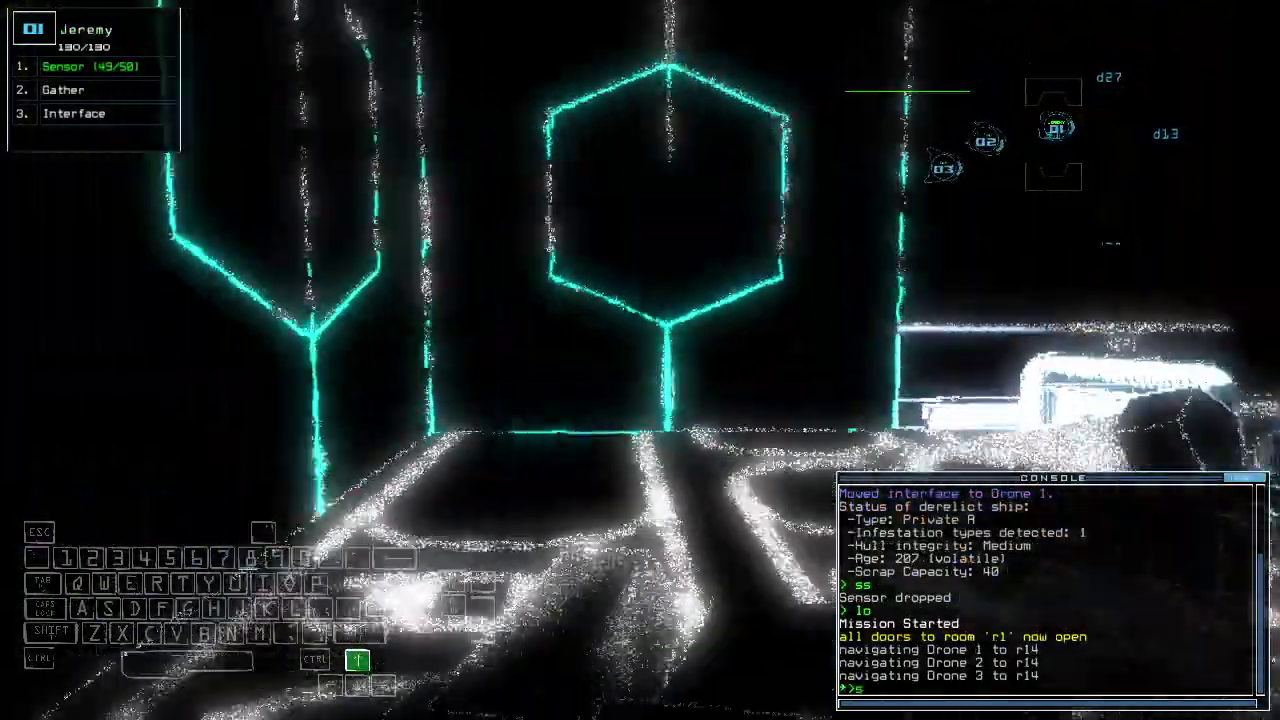
pyautogui.write('ss')
pyautogui.press('Return')
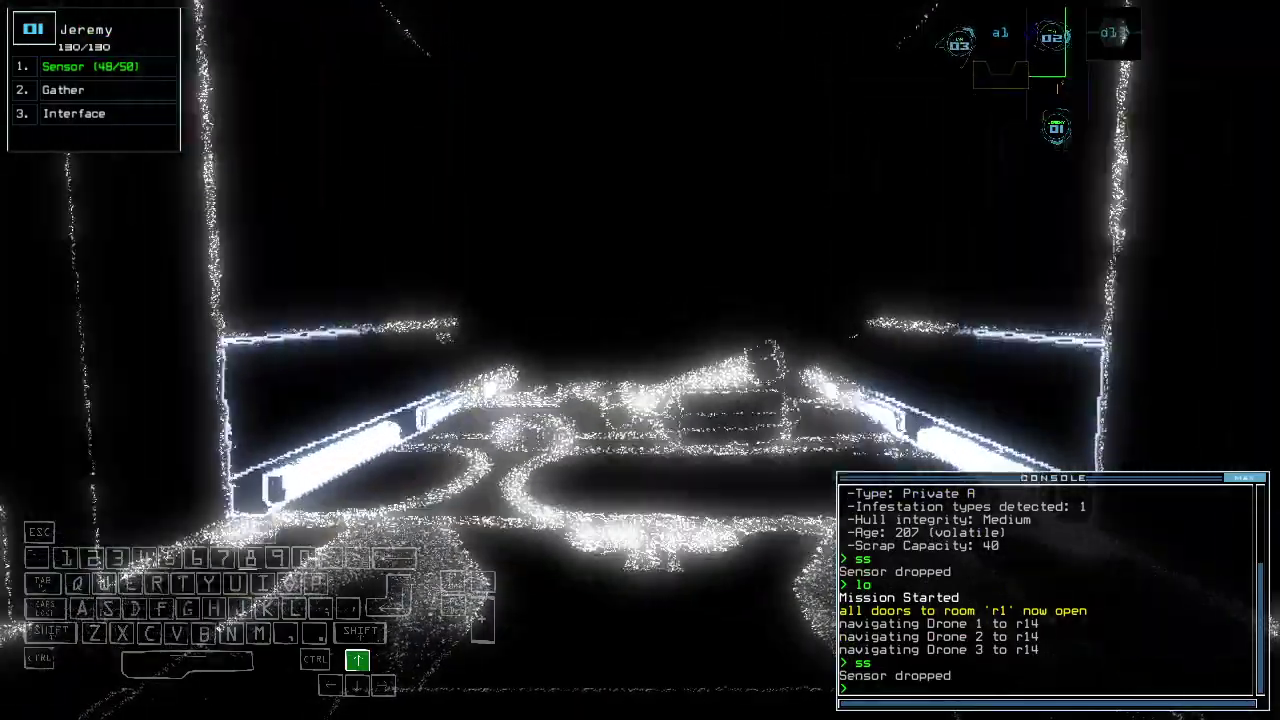
pyautogui.write('ss')
pyautogui.press('Return')
# Step: Re-dock the ship toward airlock a2 with 'dd a2' while driving drone 1 onward
pyautogui.press('Tab')
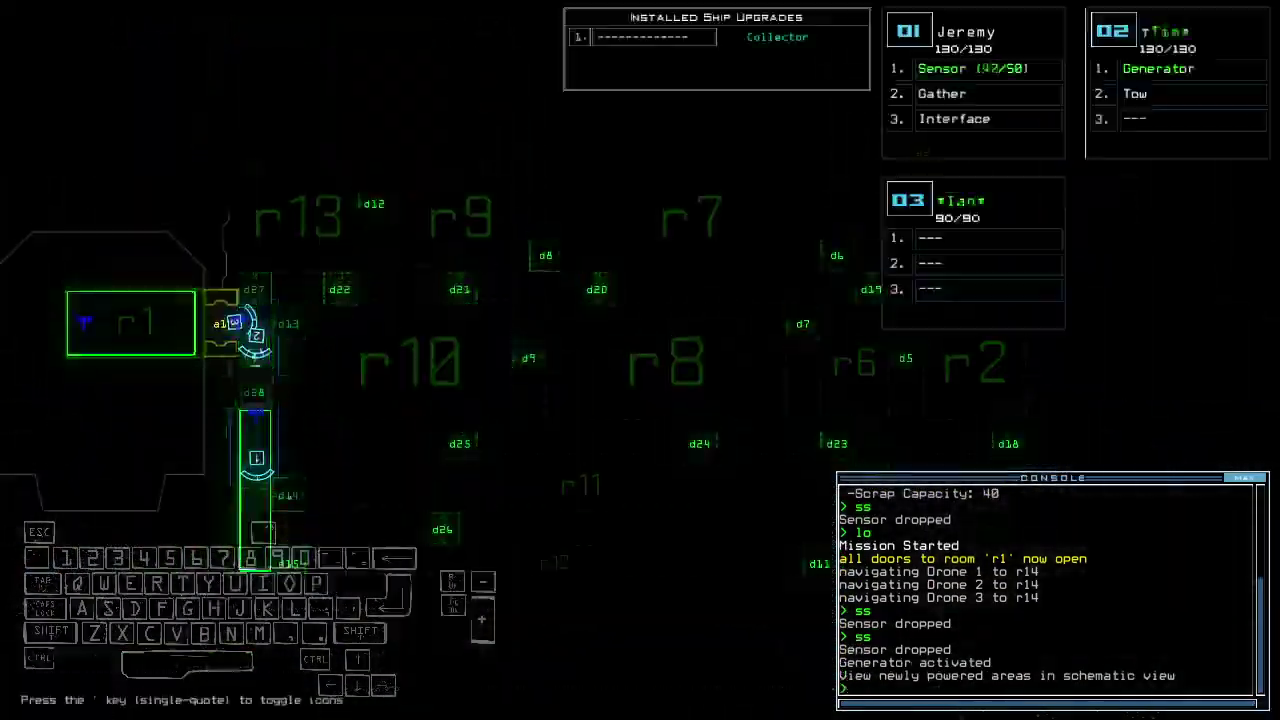
pyautogui.press('Right')
pyautogui.press('1')
pyautogui.press('Up')
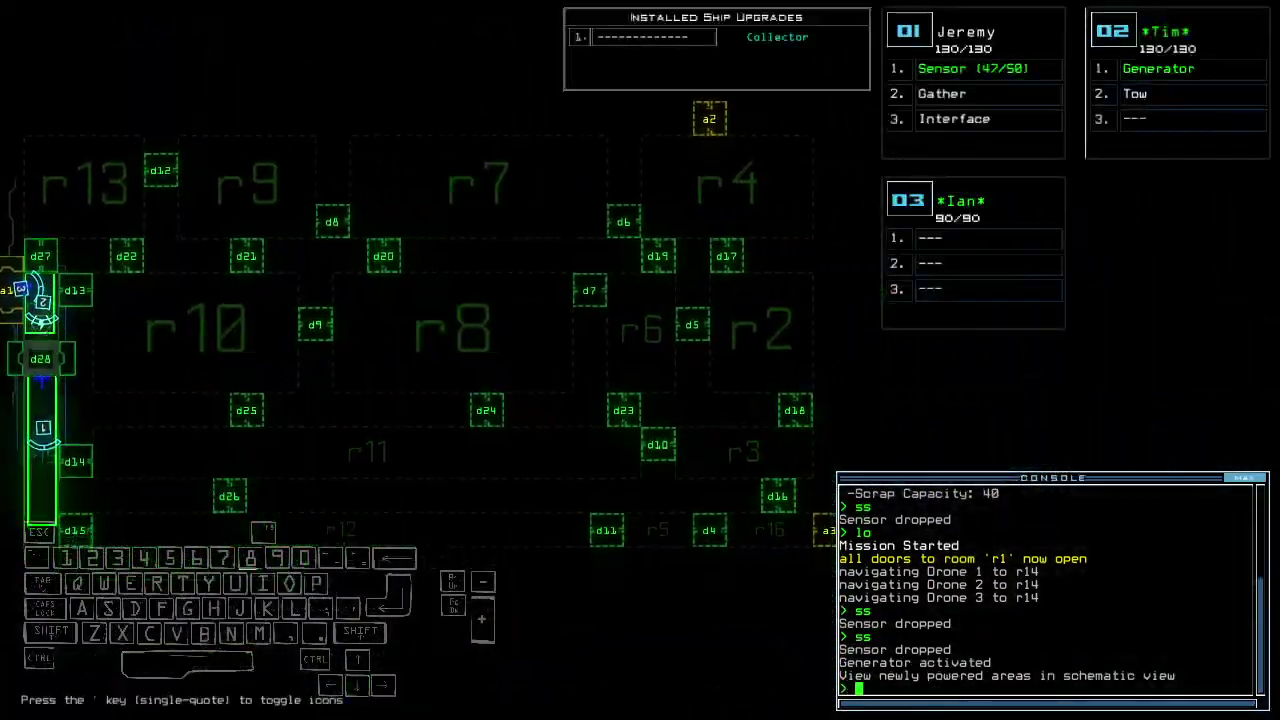
pyautogui.press('Tab')
pyautogui.press('Tab')
pyautogui.write('dd a2')
pyautogui.press('Return')
pyautogui.press('Tab')
pyautogui.press('Up')
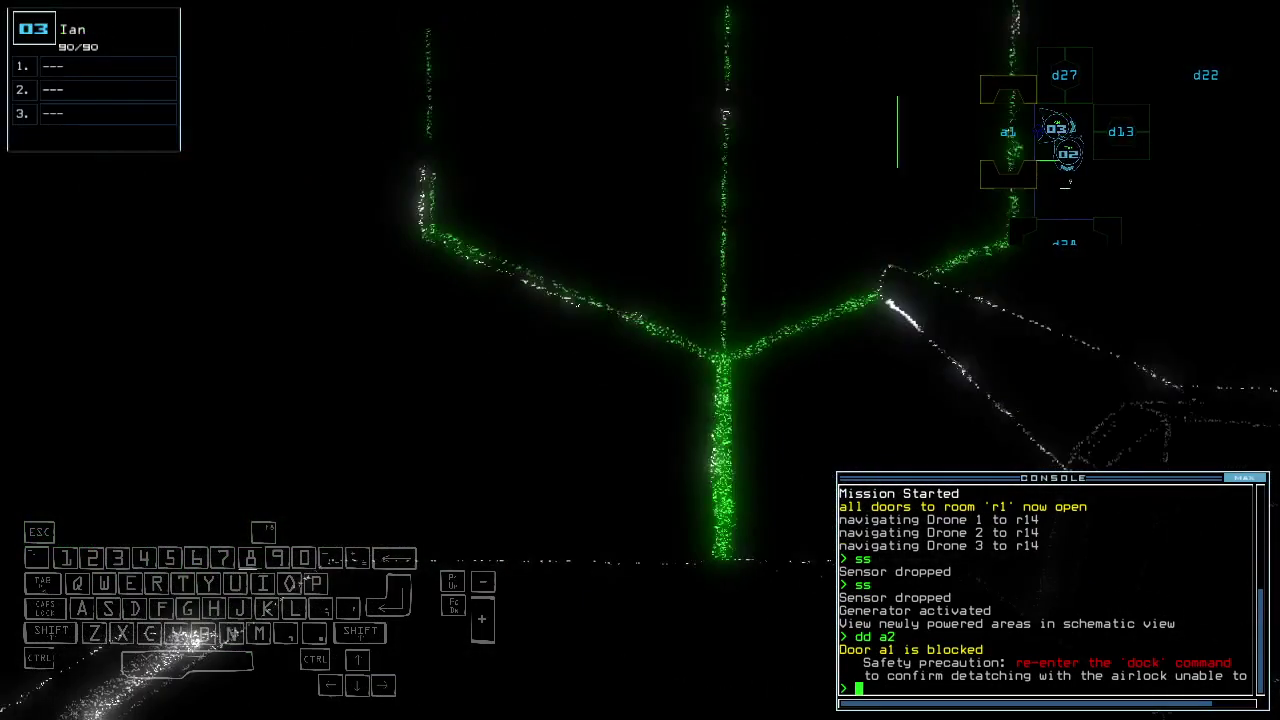
pyautogui.write('dd a2')
pyautogui.press('Return')
pyautogui.press('1')
pyautogui.press('Up')
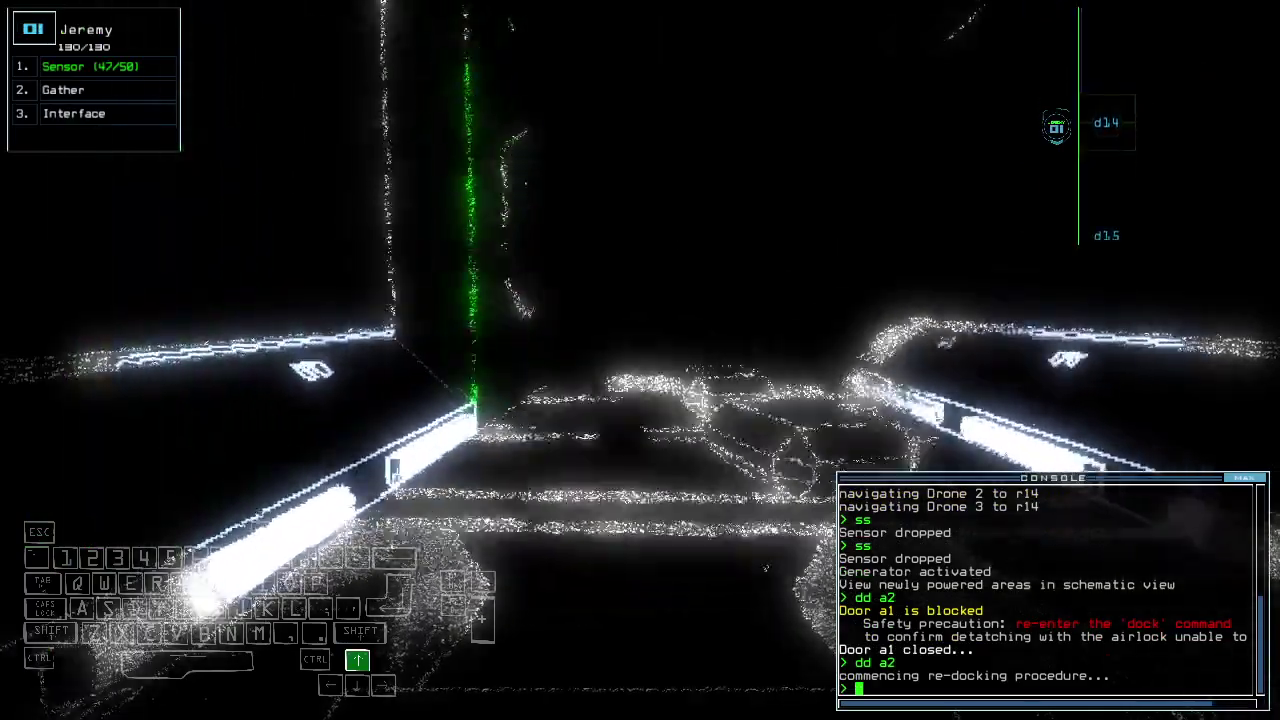
pyautogui.press('Left')
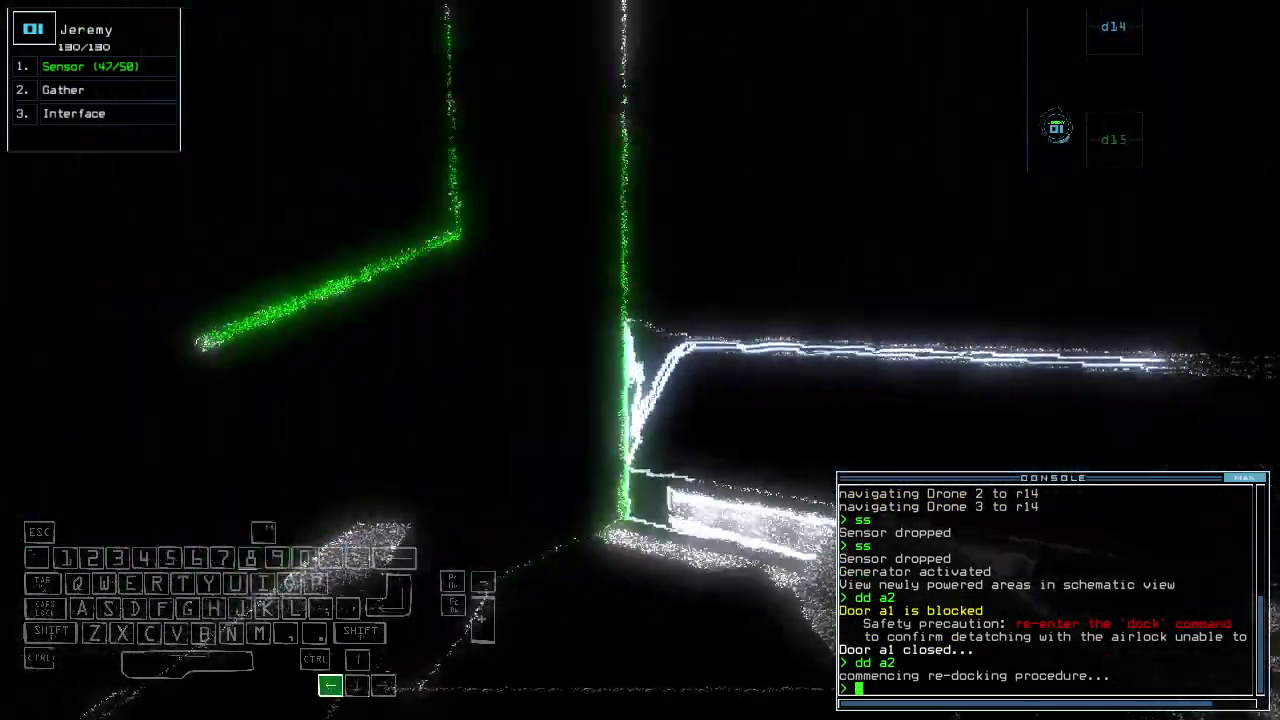
pyautogui.write('d15')
# Step: Open doors toward room r1, drop a corridor sensor, and print the derelict ship status
pyautogui.press('space')
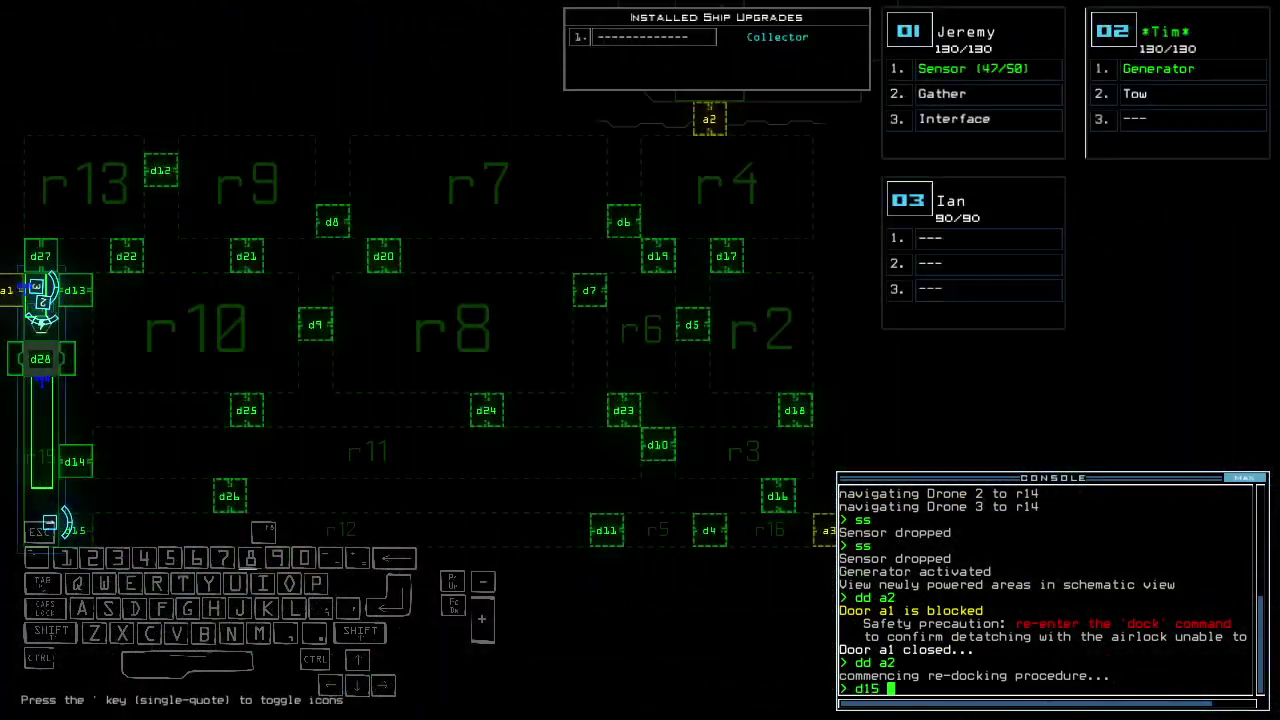
pyautogui.press('Return')
pyautogui.write('arr')
pyautogui.press('Return')
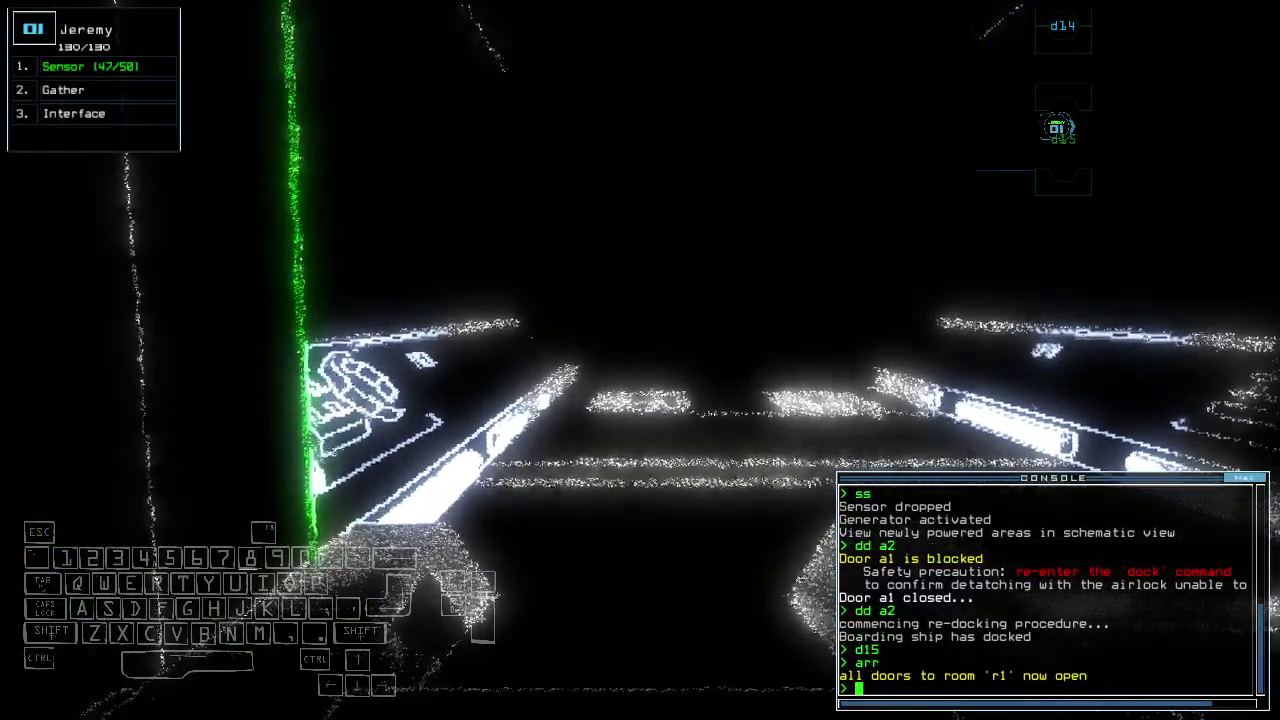
pyautogui.write('ccc')
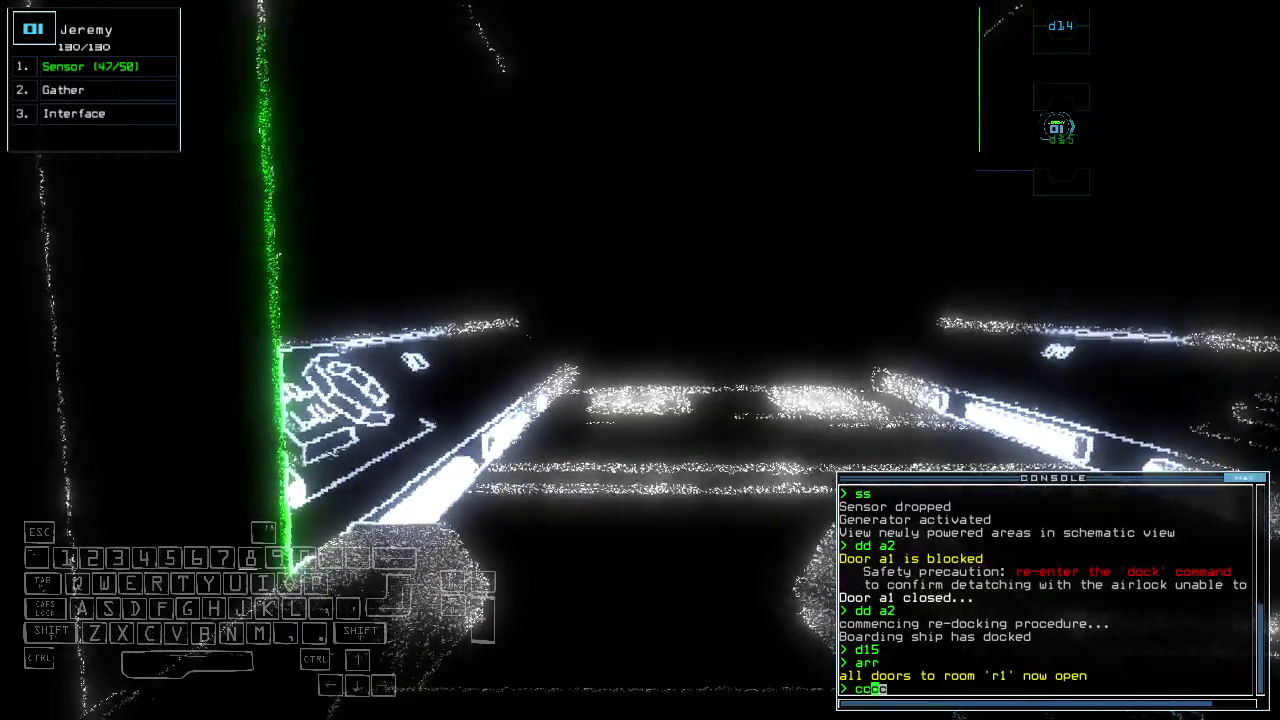
pyautogui.press('Escape')
pyautogui.press('Tab')
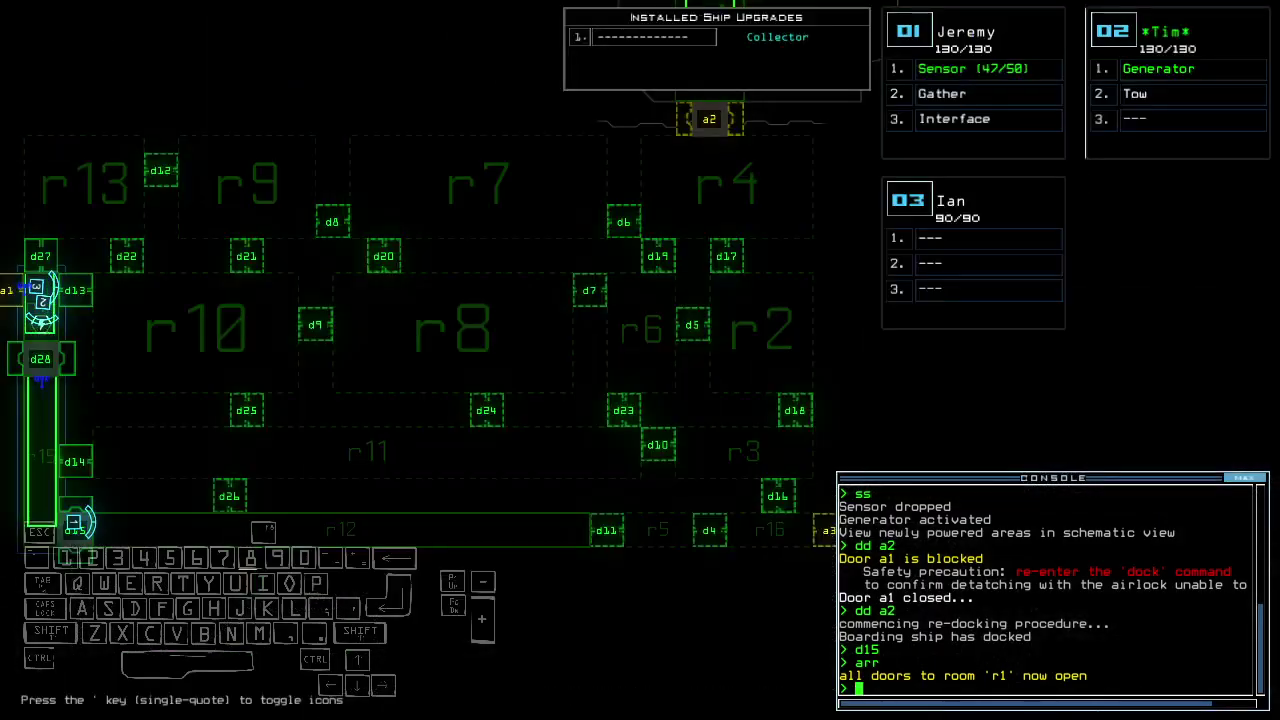
pyautogui.press('Tab')
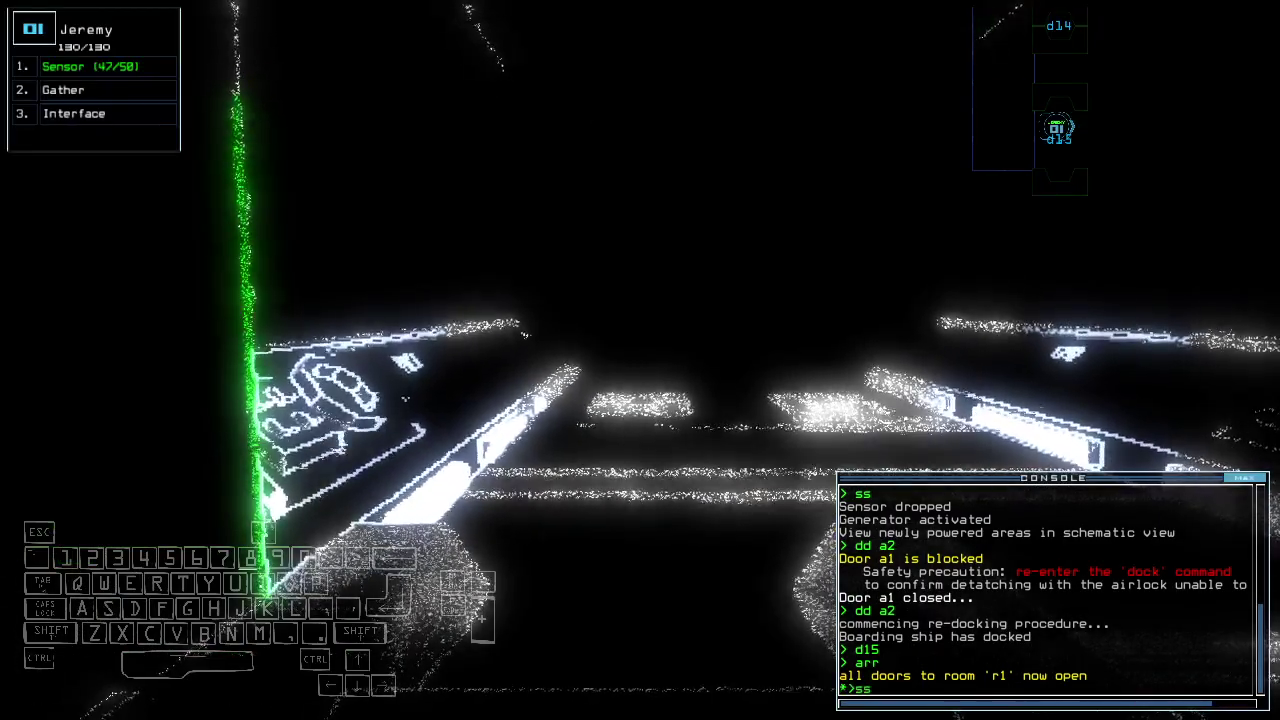
pyautogui.write('ss')
pyautogui.press('Return')
pyautogui.press('Up')
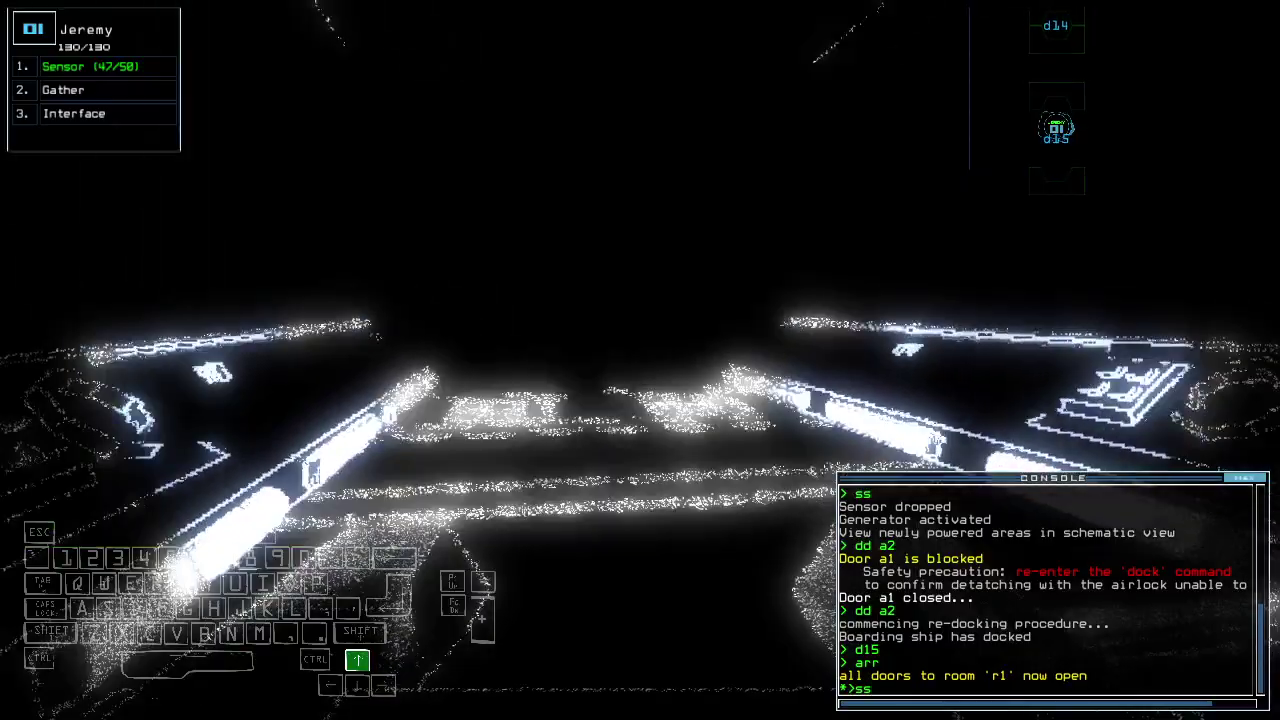
pyautogui.press('Up')
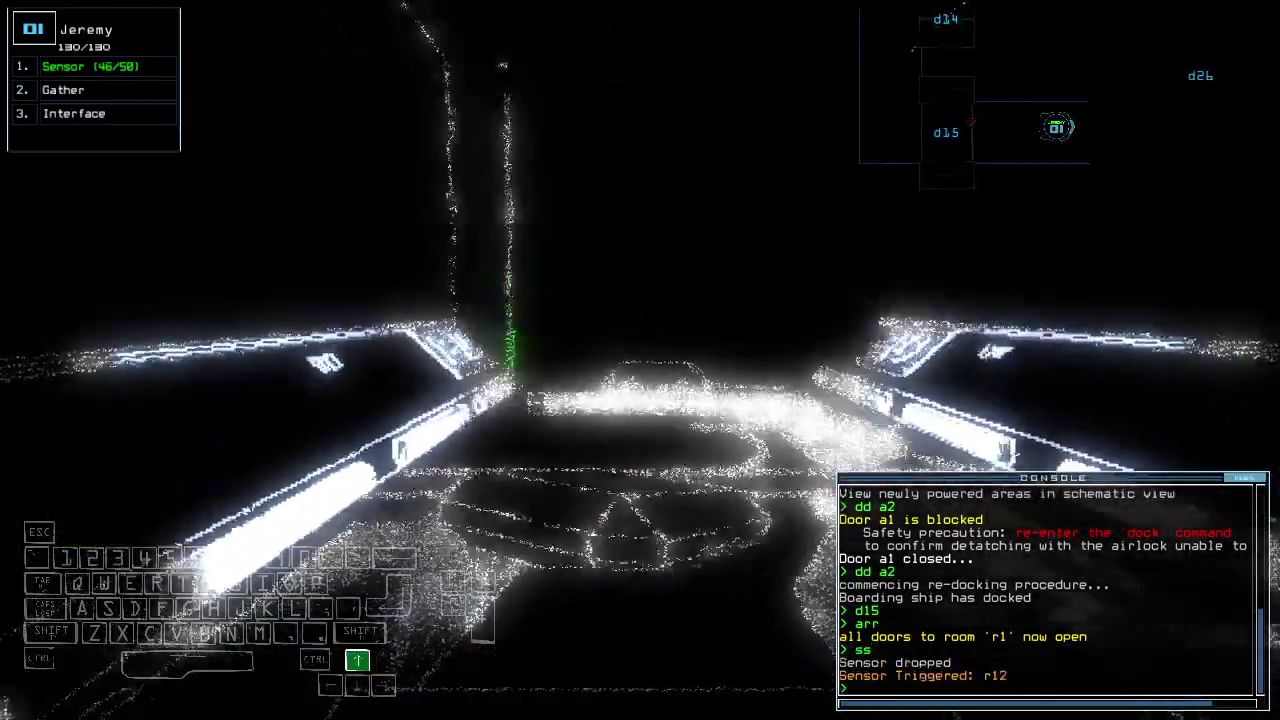
pyautogui.write('status')
pyautogui.press('Return')
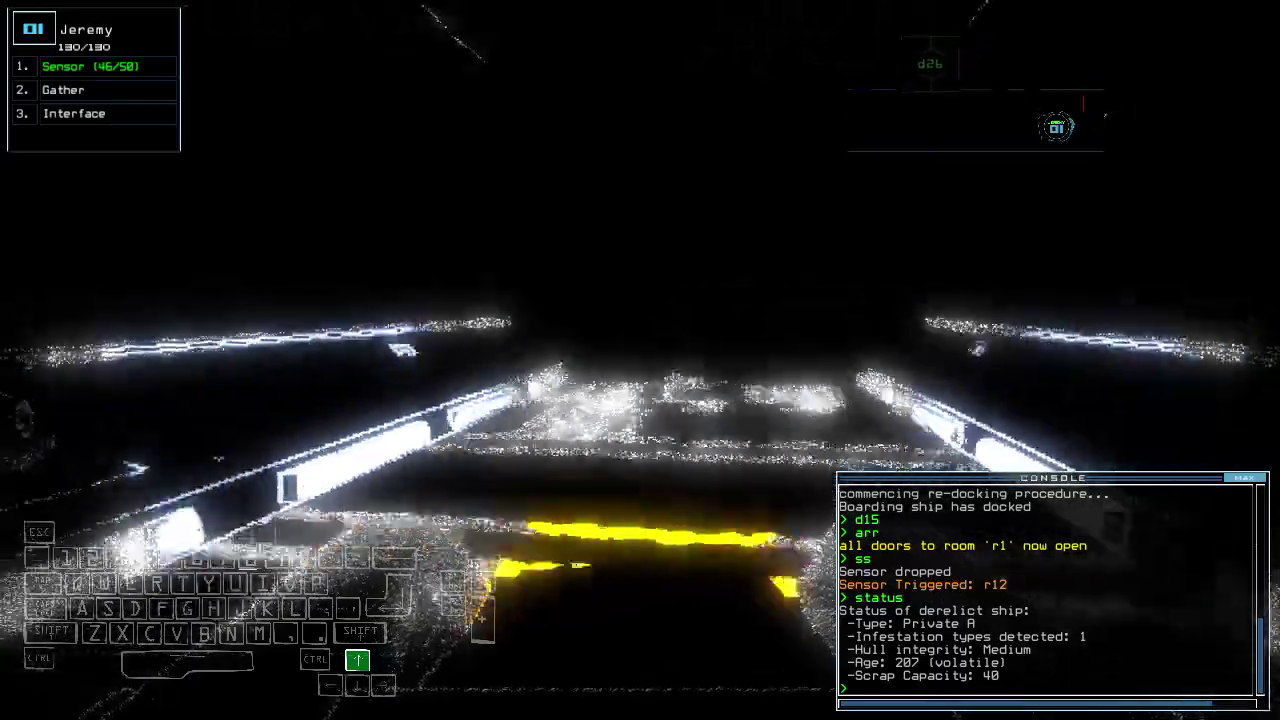
pyautogui.write('g')
# Step: Gather scrap repeatedly with drone 1 and scan the rooms for new items
pyautogui.press('Return')
pyautogui.write('g')
pyautogui.press('Return')
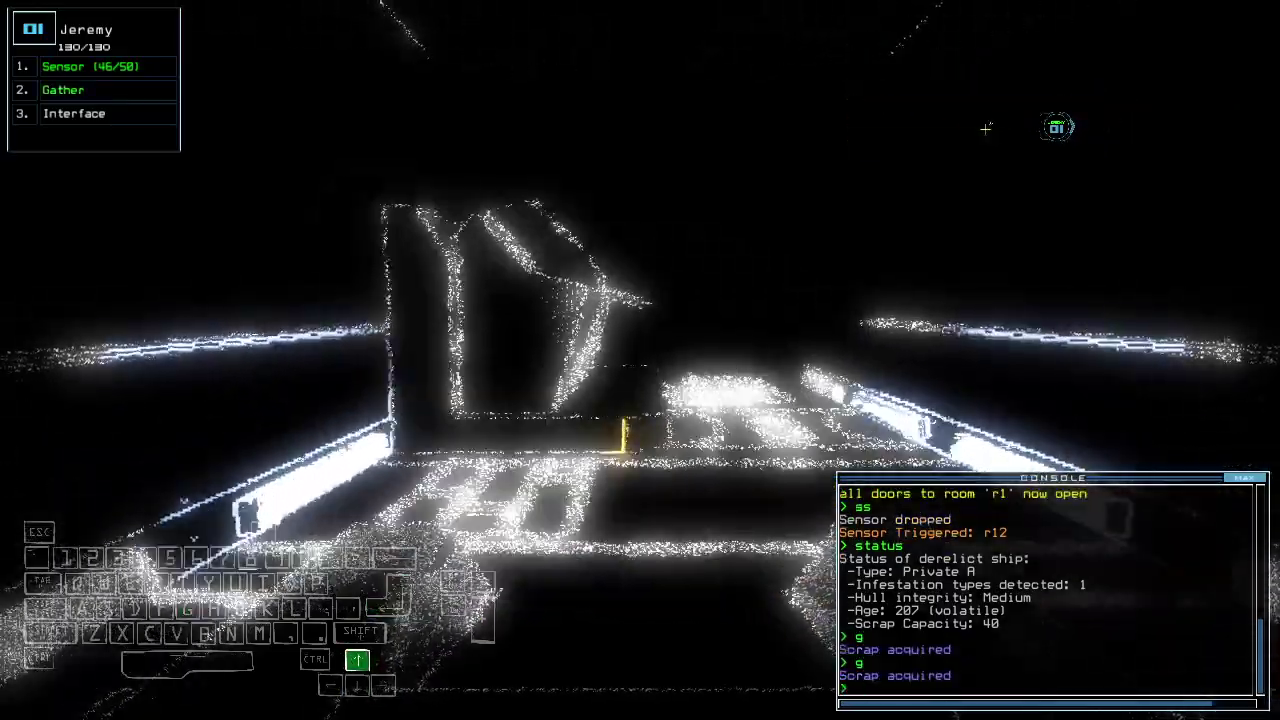
pyautogui.write('rurvey')
pyautogui.press('Return')
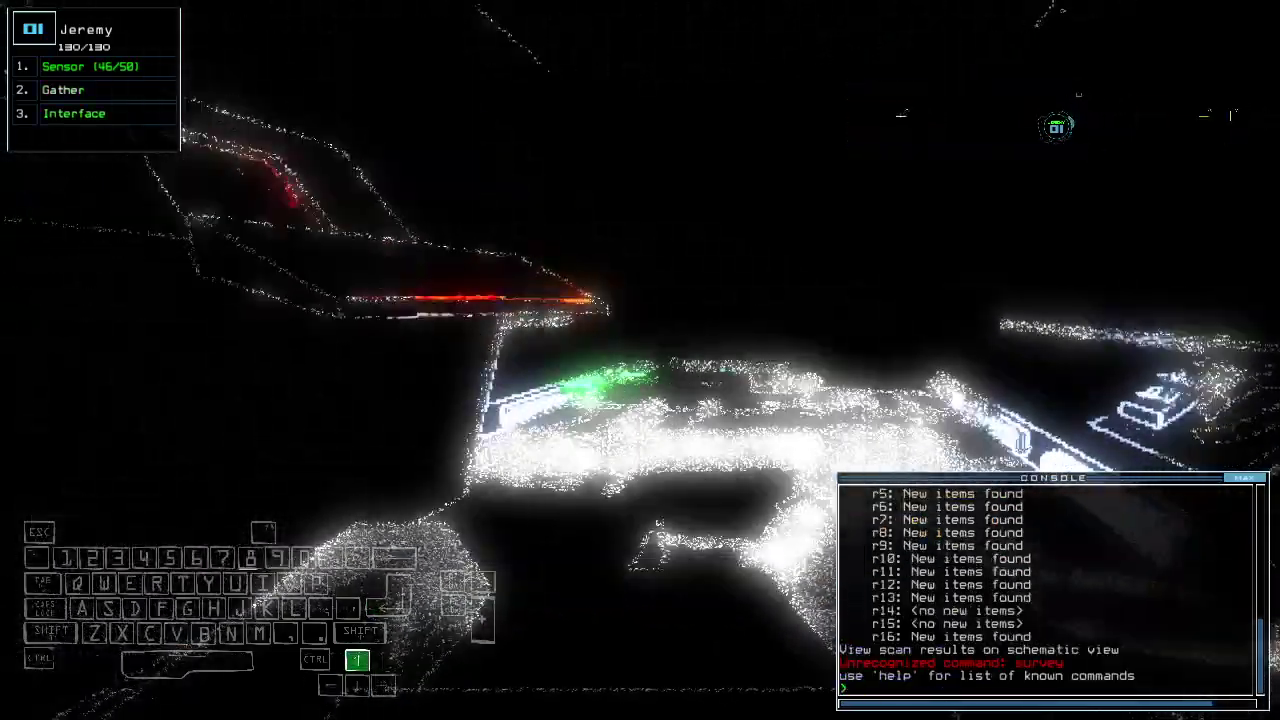
pyautogui.press('Down')
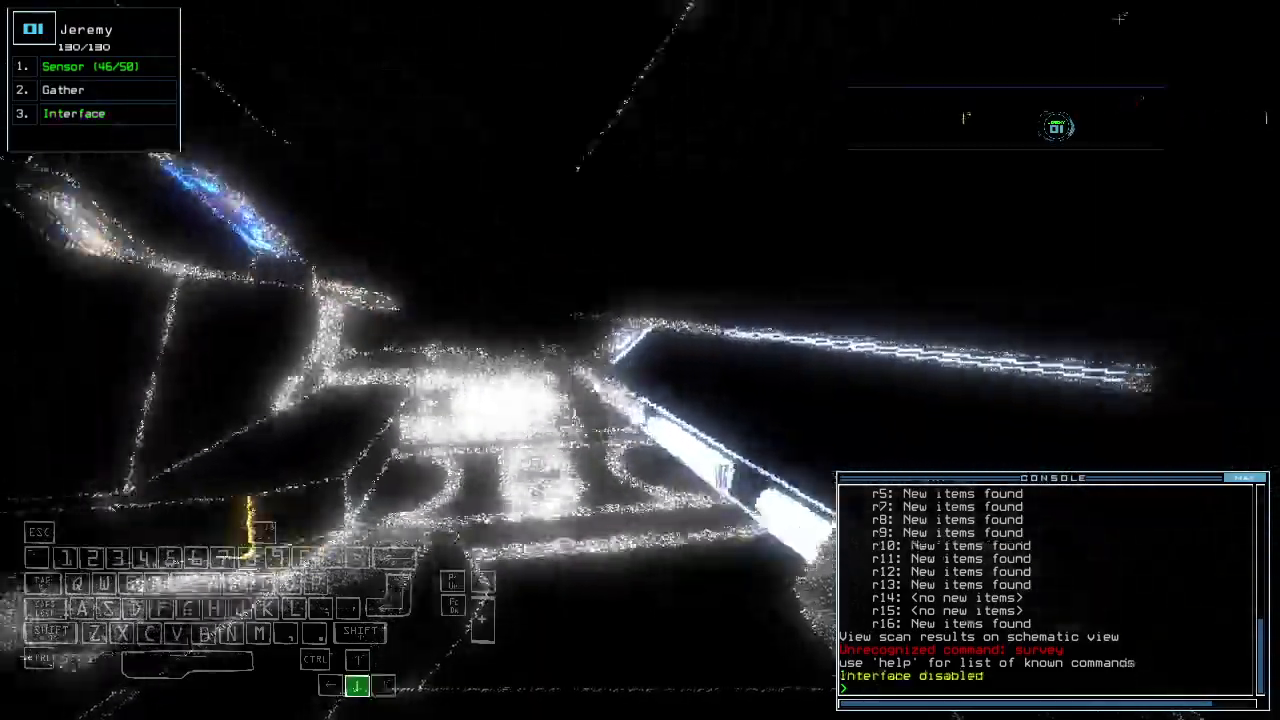
pyautogui.write('g')
pyautogui.press('Return')
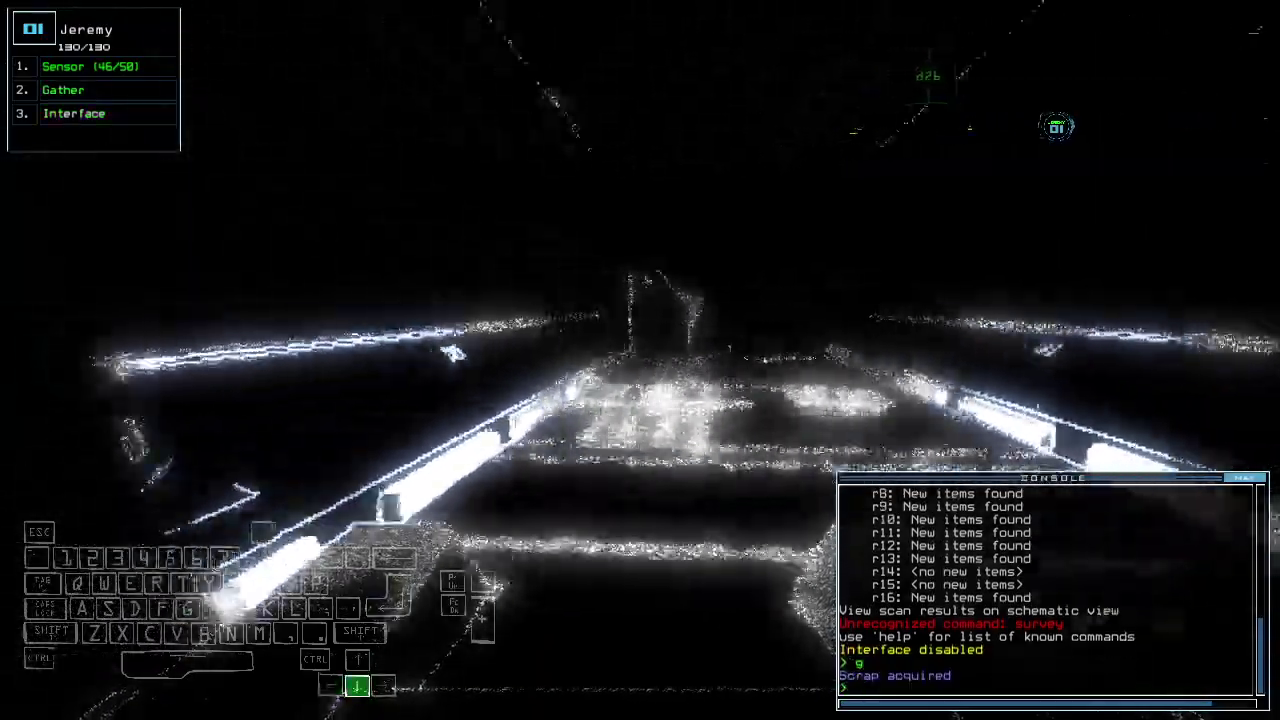
pyautogui.write('g')
pyautogui.press('Return')
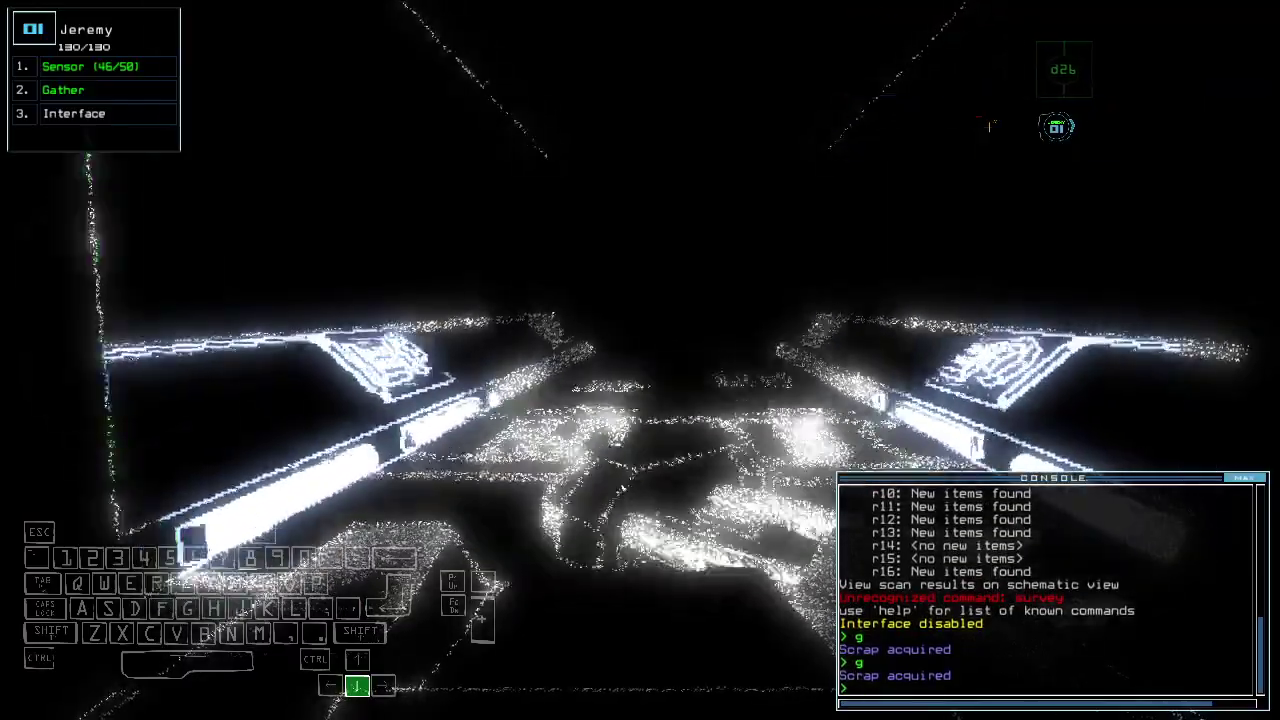
pyautogui.write('g')
pyautogui.press('Return')
pyautogui.write('bbbb')
# Step: Open every door, drop a motion sensor, and collect scrap along the corridor
pyautogui.press('Return')
pyautogui.press('Tab')
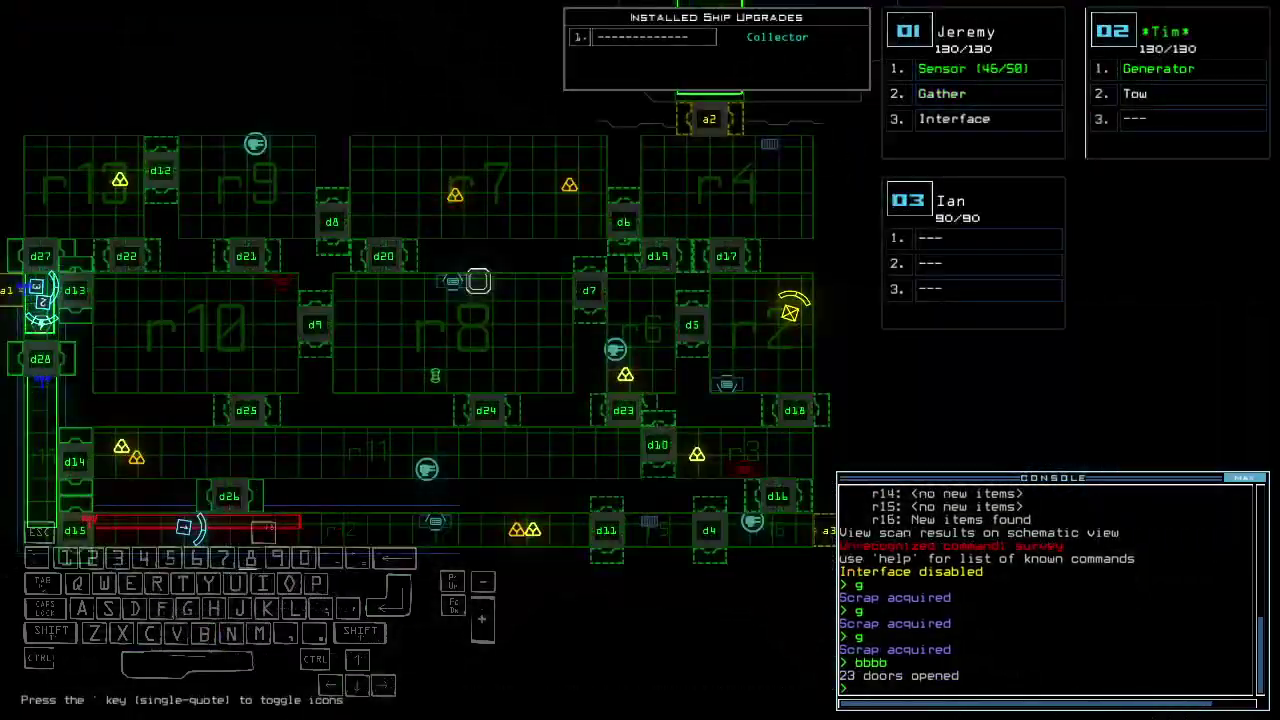
pyautogui.press('Tab')
pyautogui.press('Up')
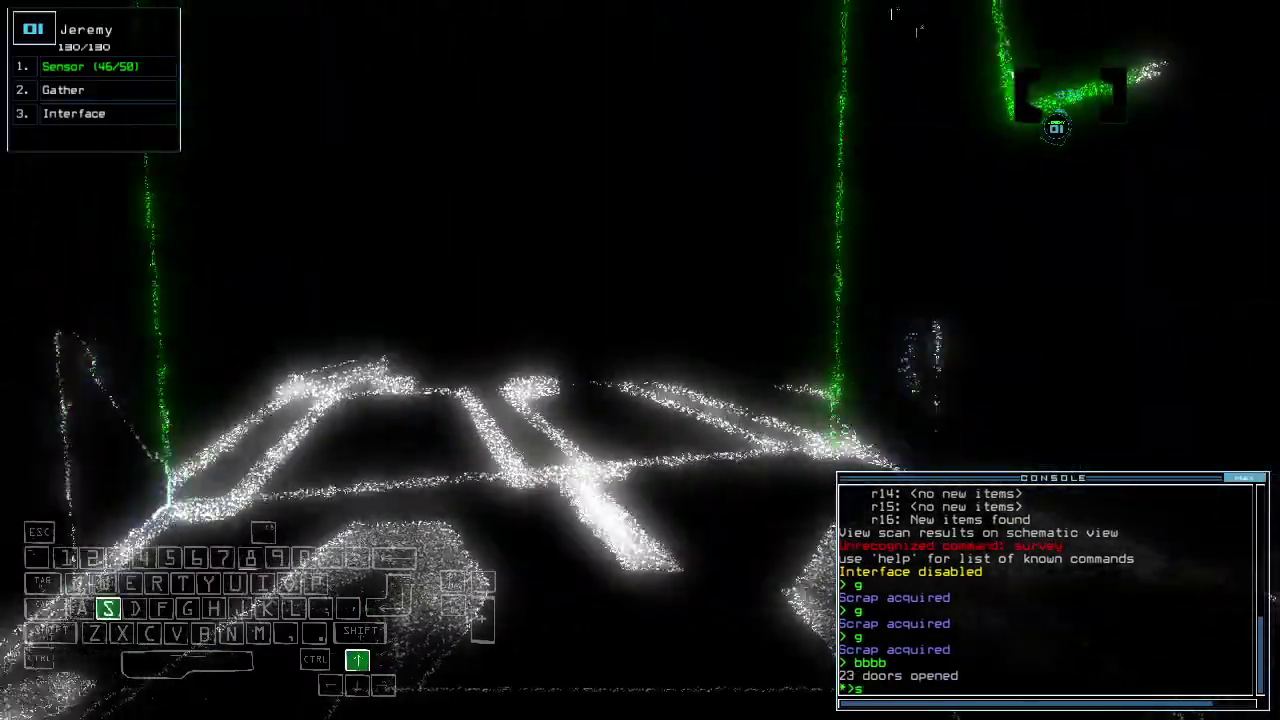
pyautogui.write('ss')
pyautogui.press('Return')
pyautogui.press('Tab')
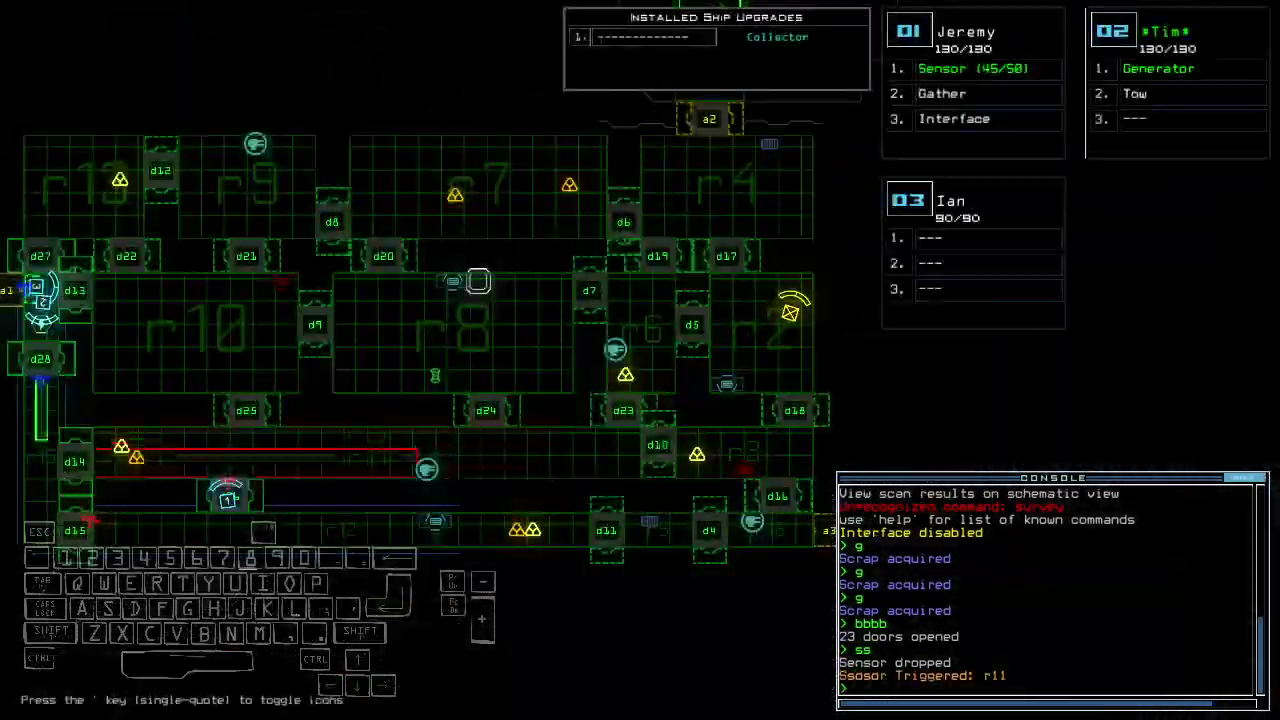
pyautogui.press('Tab')
pyautogui.press('Left')
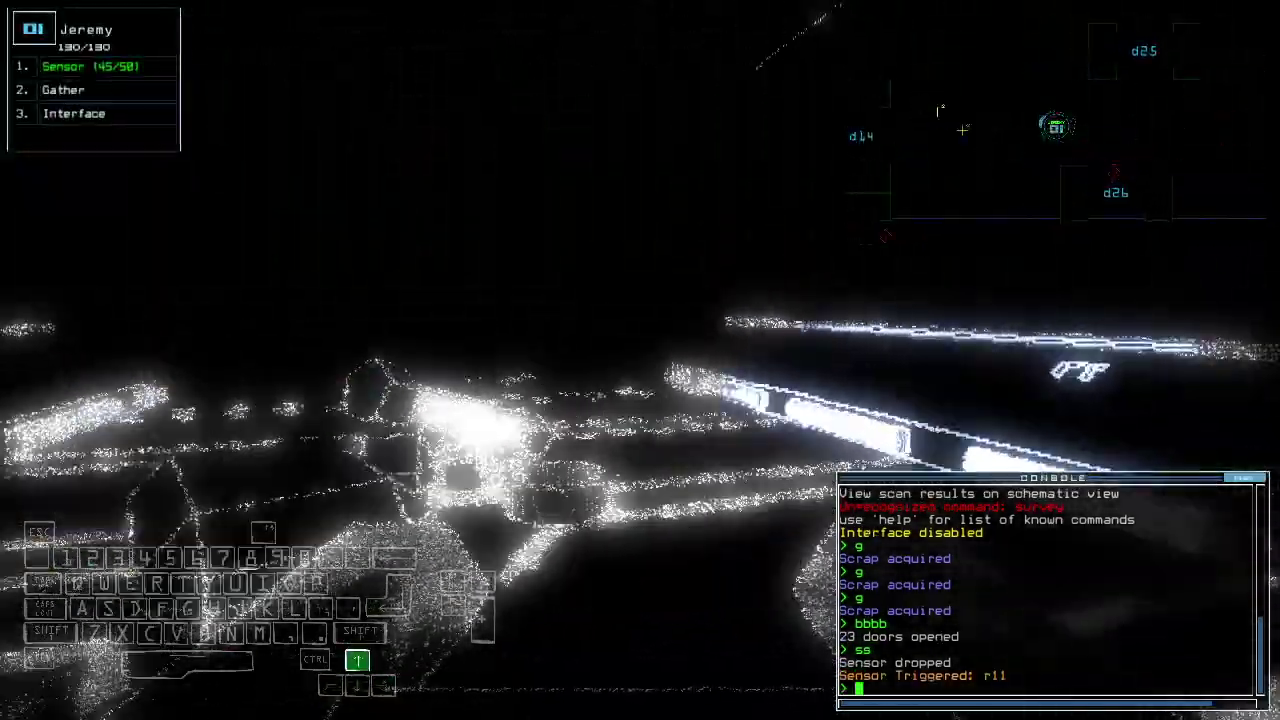
pyautogui.write('g')
pyautogui.press('Return')
pyautogui.write('g')
pyautogui.press('Return')
pyautogui.press('Left')
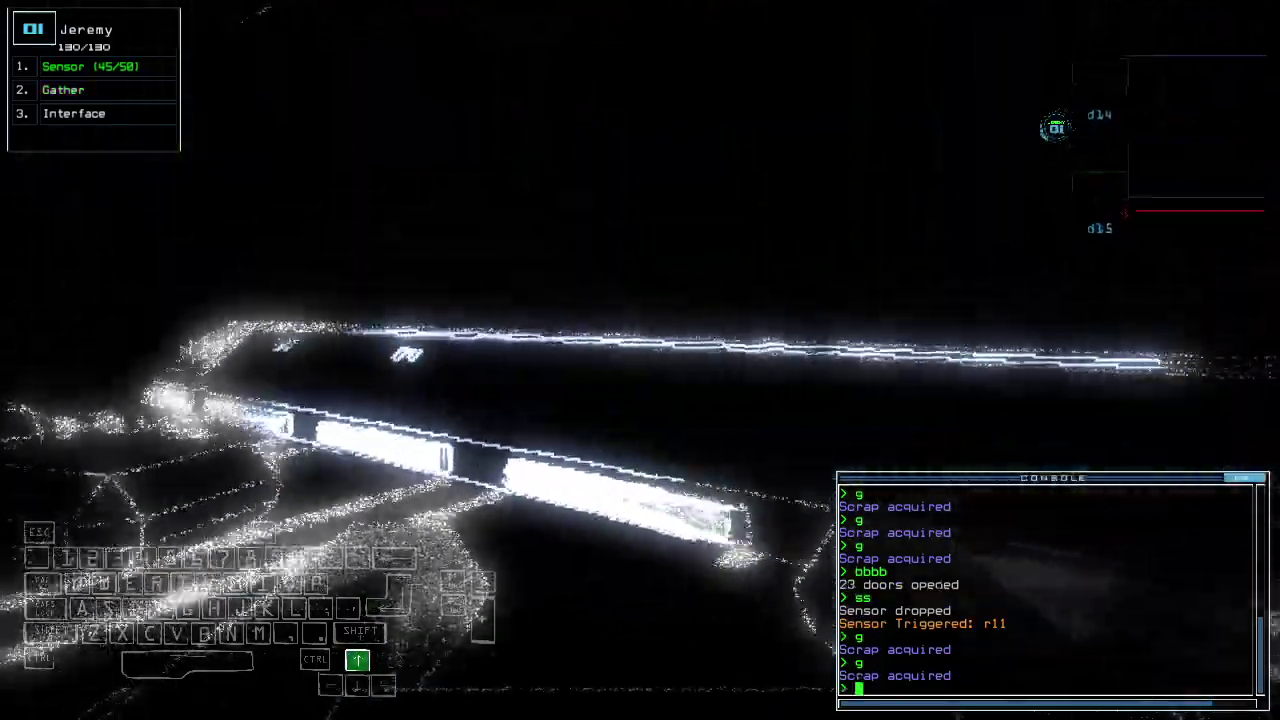
pyautogui.press('Left')
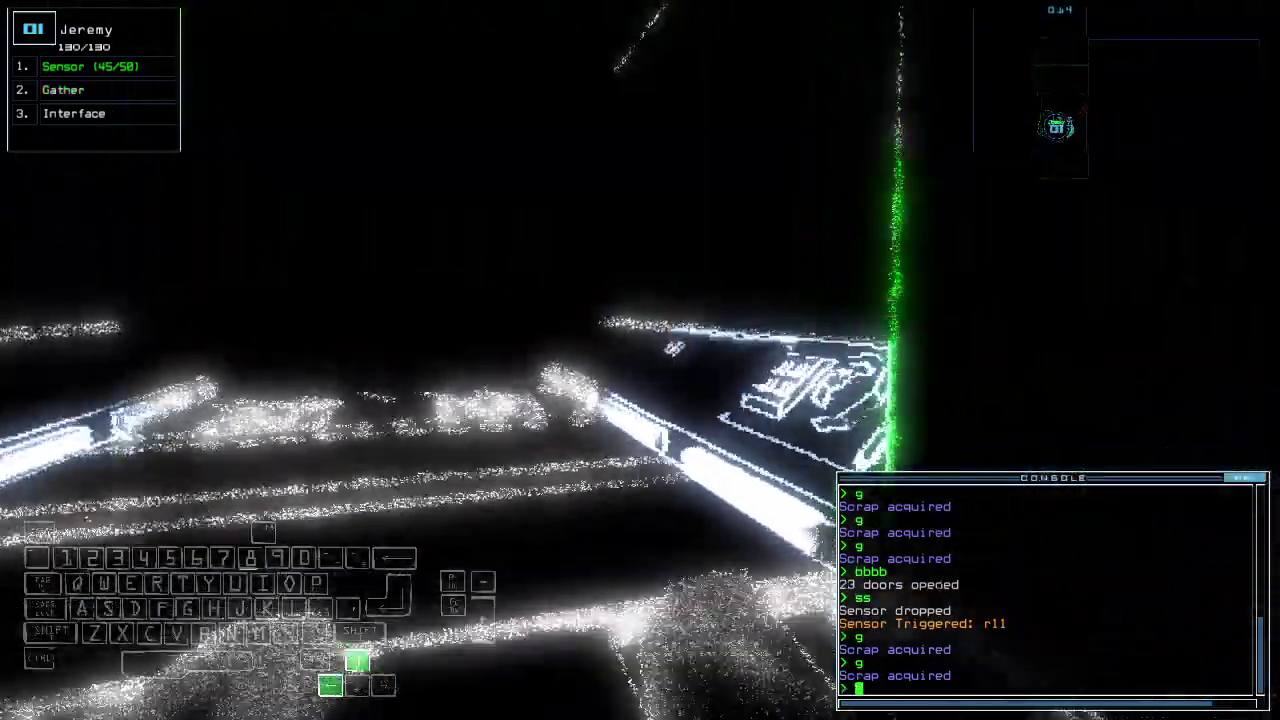
# Step: Dock drone 3 at a1 and move the gather module onto it
pyautogui.press('3')
pyautogui.press('Up')
pyautogui.press('2')
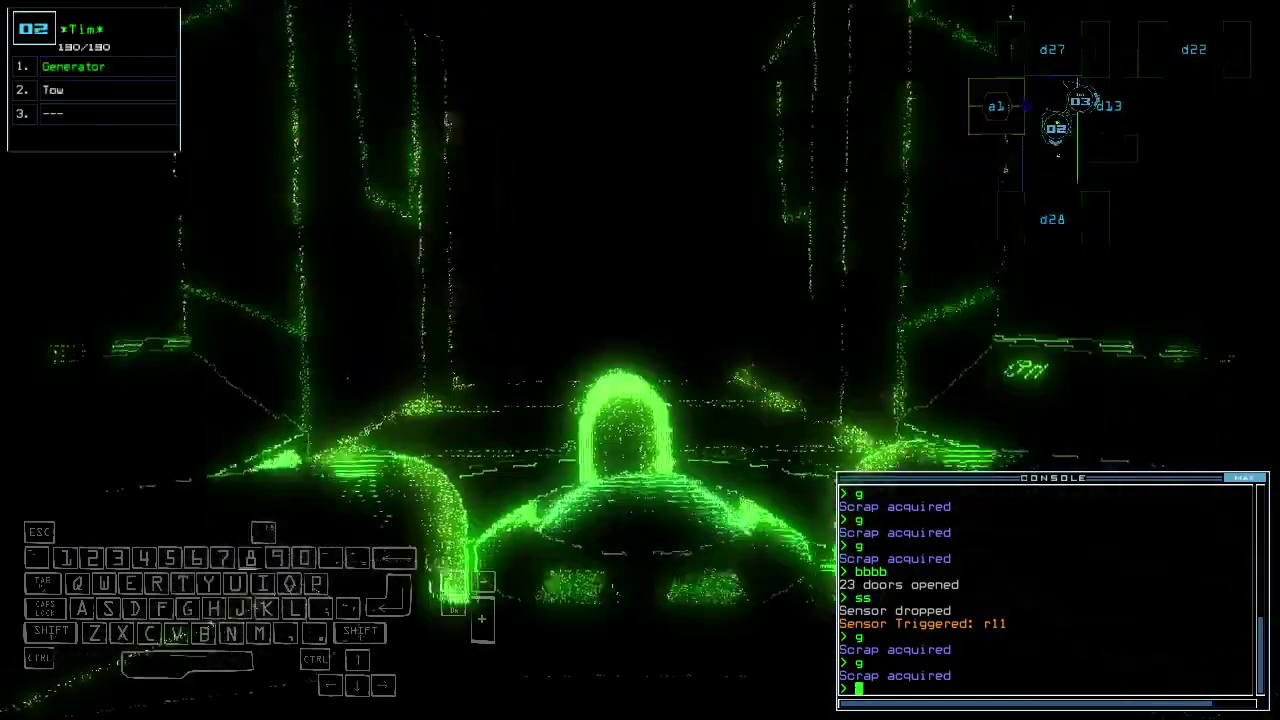
pyautogui.write('3')
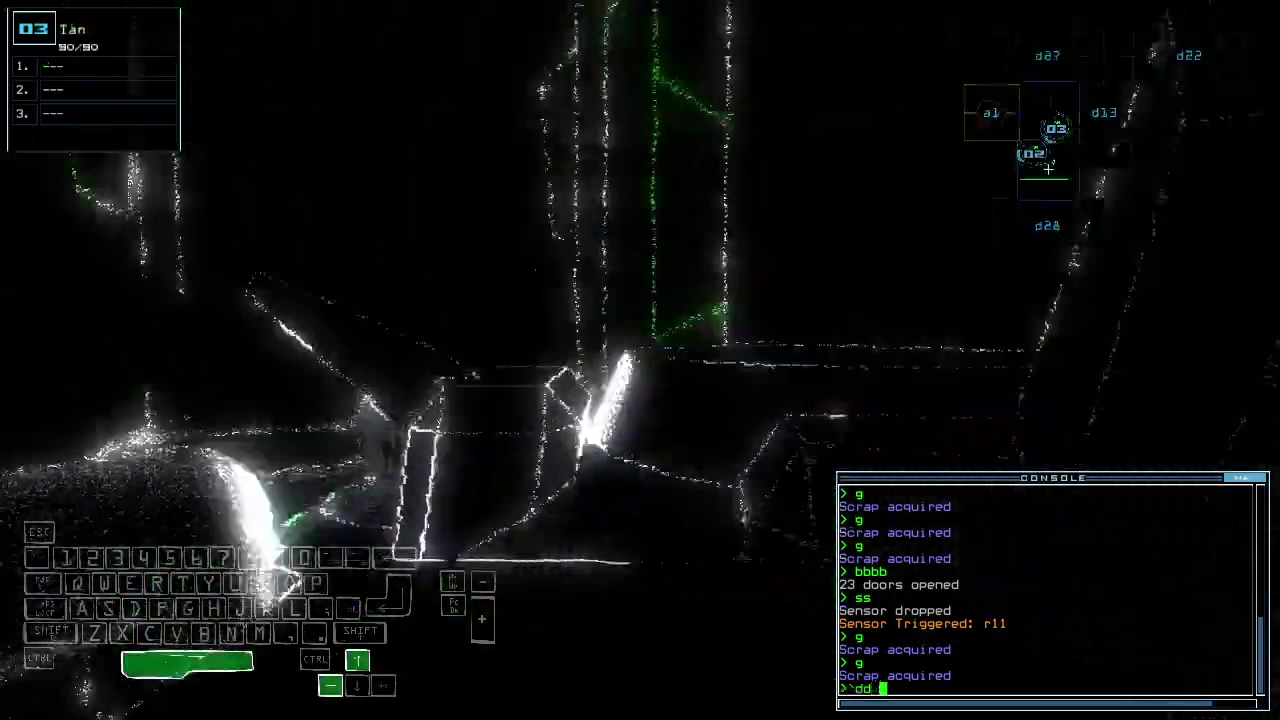
pyautogui.write('dd a1')
pyautogui.press('Return')
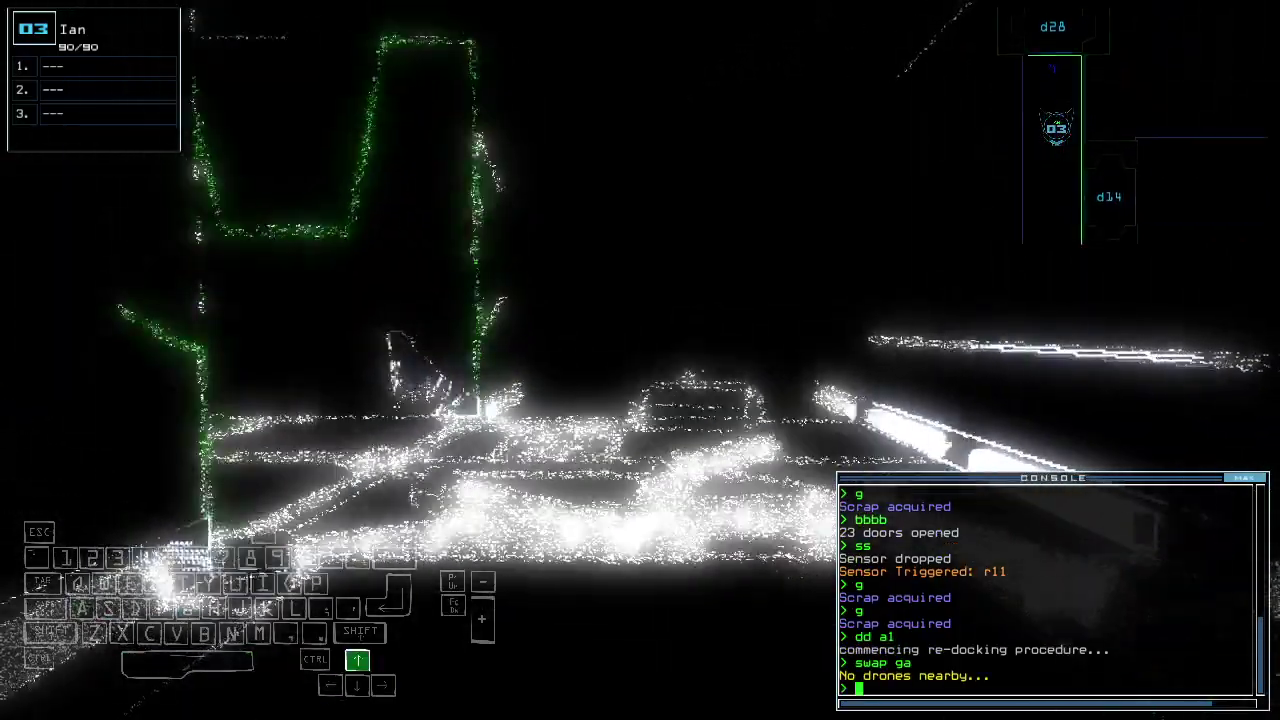
pyautogui.press('Tab')
pyautogui.press('Tab')
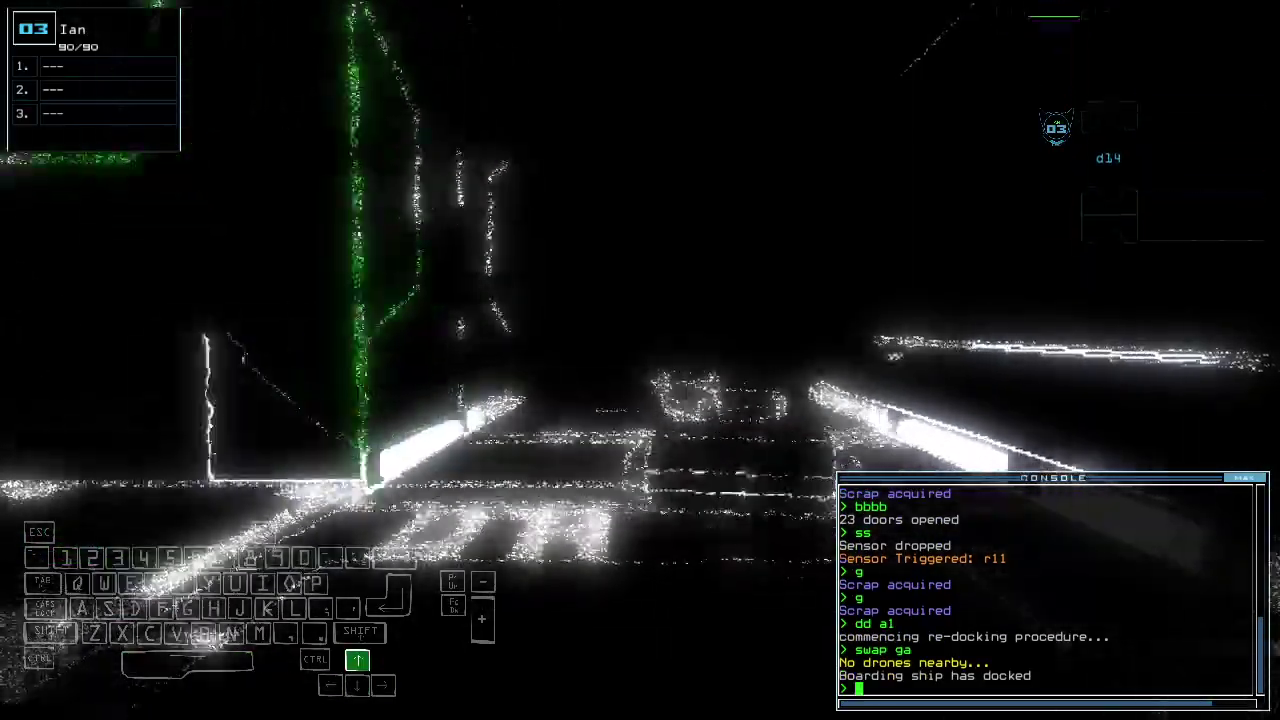
pyautogui.write('wap ga')
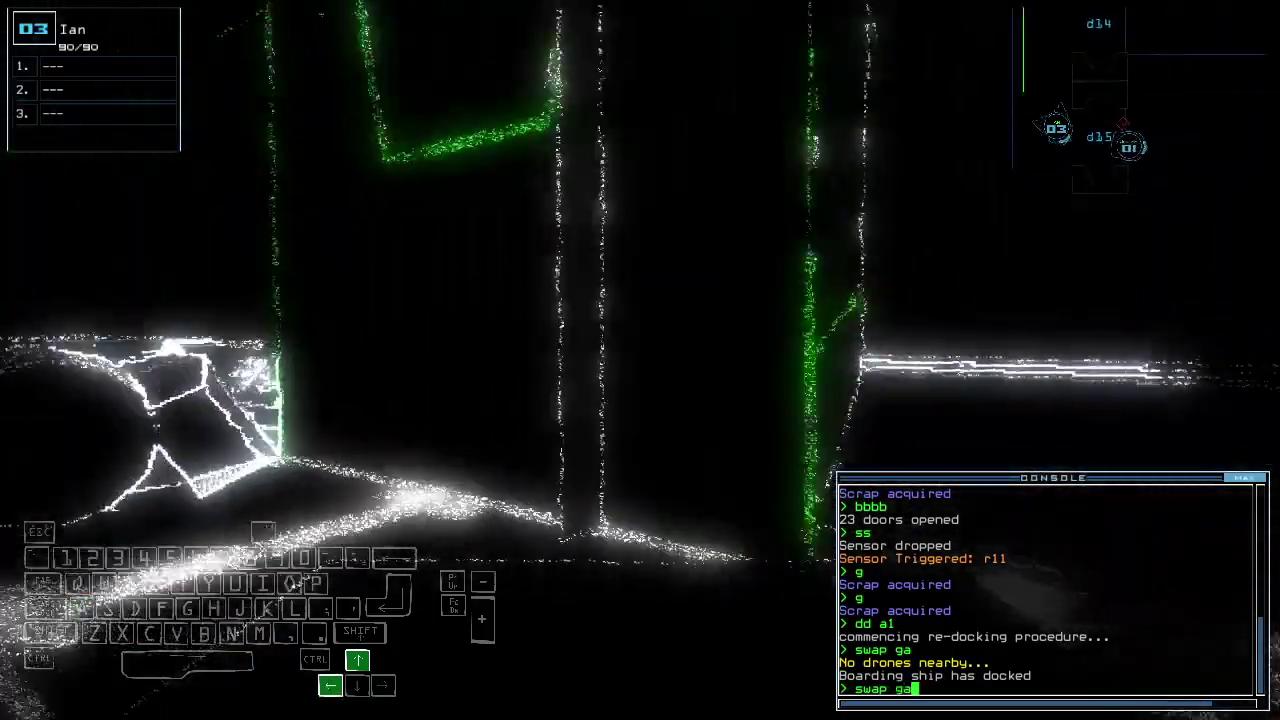
pyautogui.press('space')
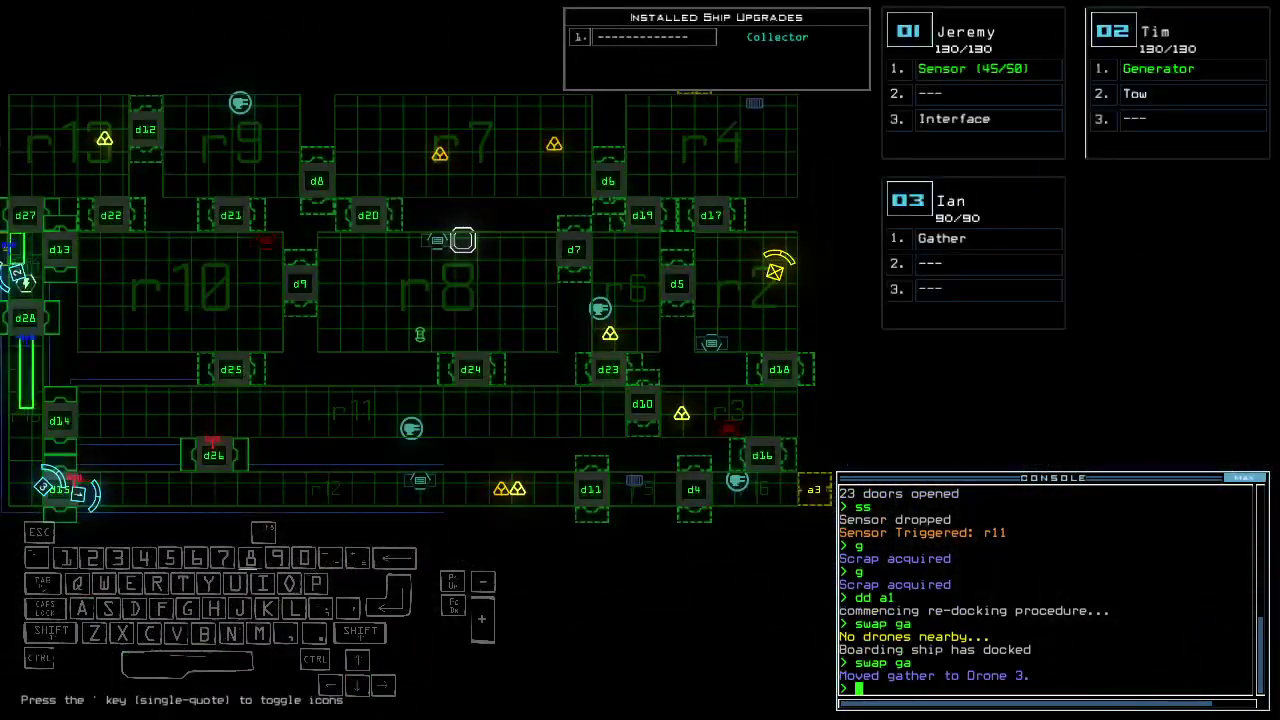
pyautogui.press('space')
pyautogui.press('Up')
pyautogui.press('Left')
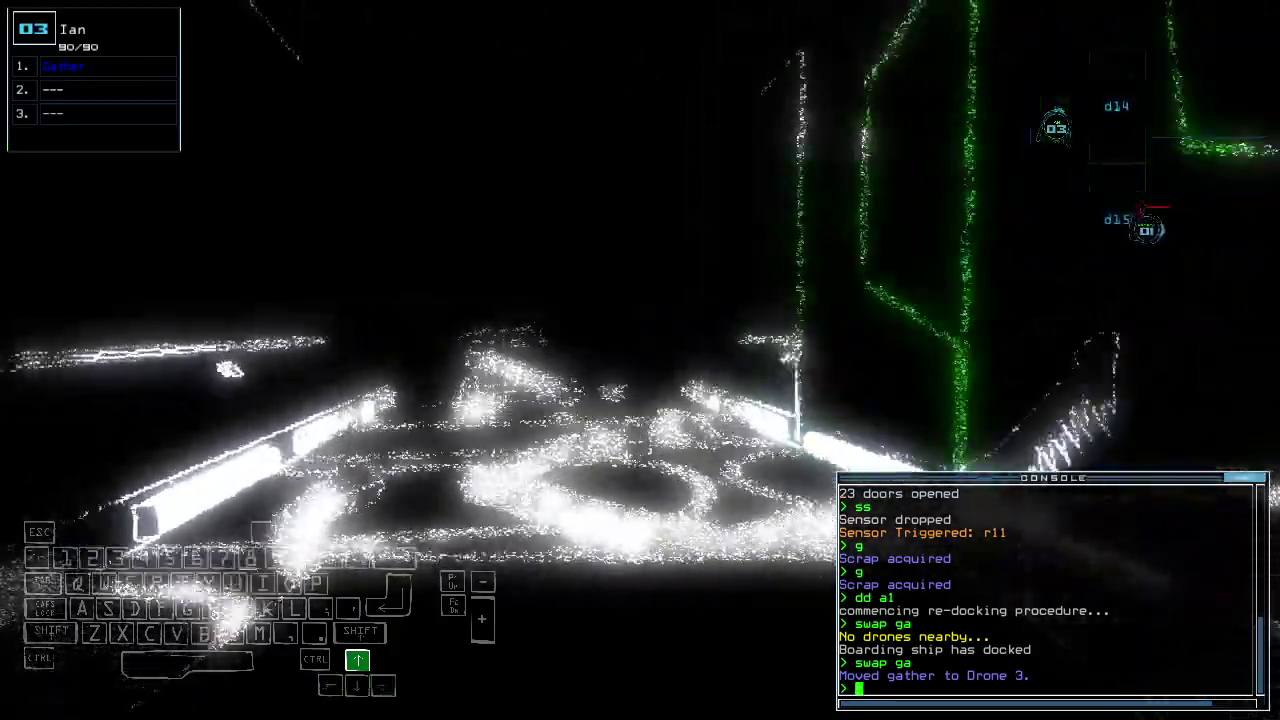
pyautogui.write('arr')
# Step: Send drone 2 to r1, give drone 3 the sensor module, and drop a sensor
pyautogui.press('Return')
pyautogui.write('back 2')
pyautogui.press('Return')
pyautogui.press('Up')
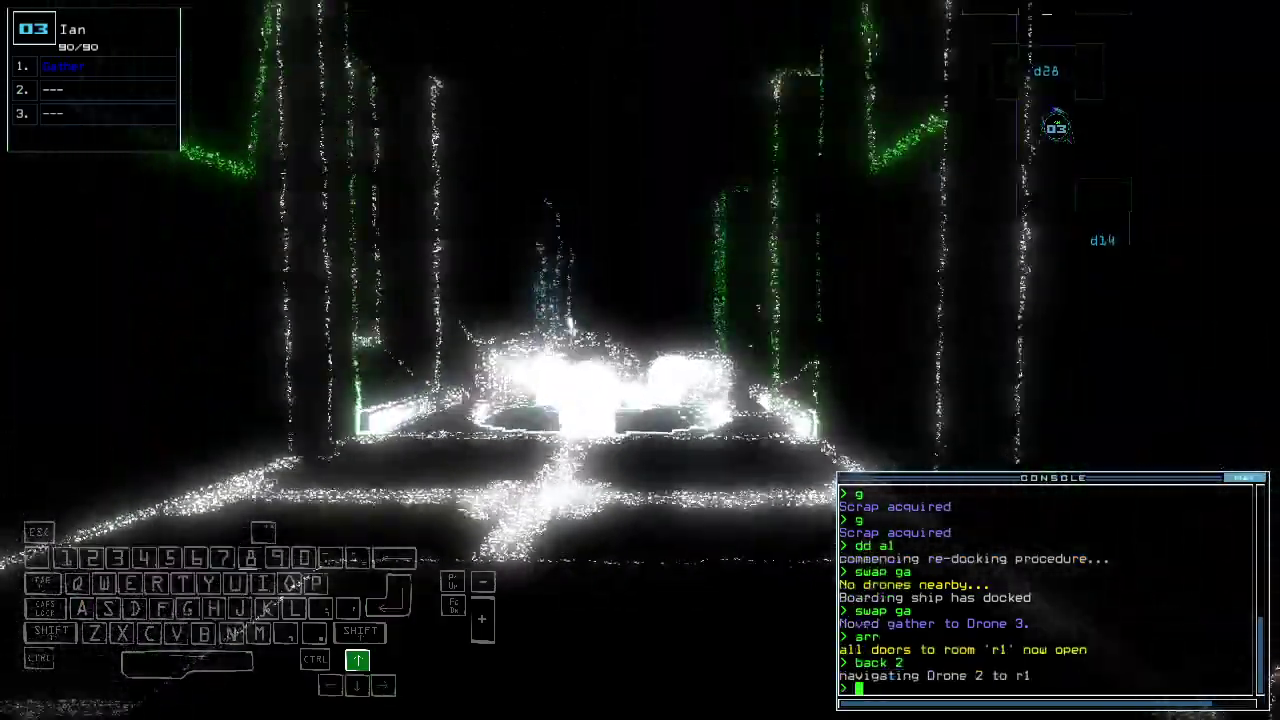
pyautogui.press('Down')
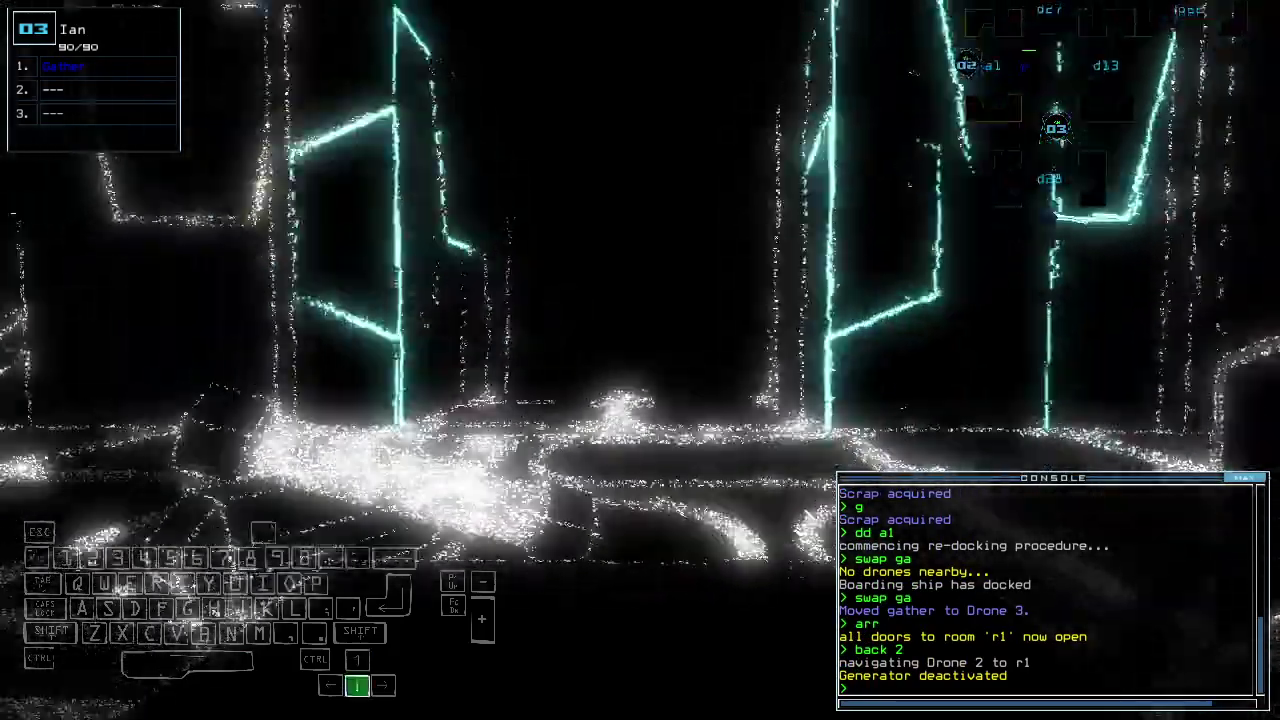
pyautogui.press('1')
pyautogui.write('swap se')
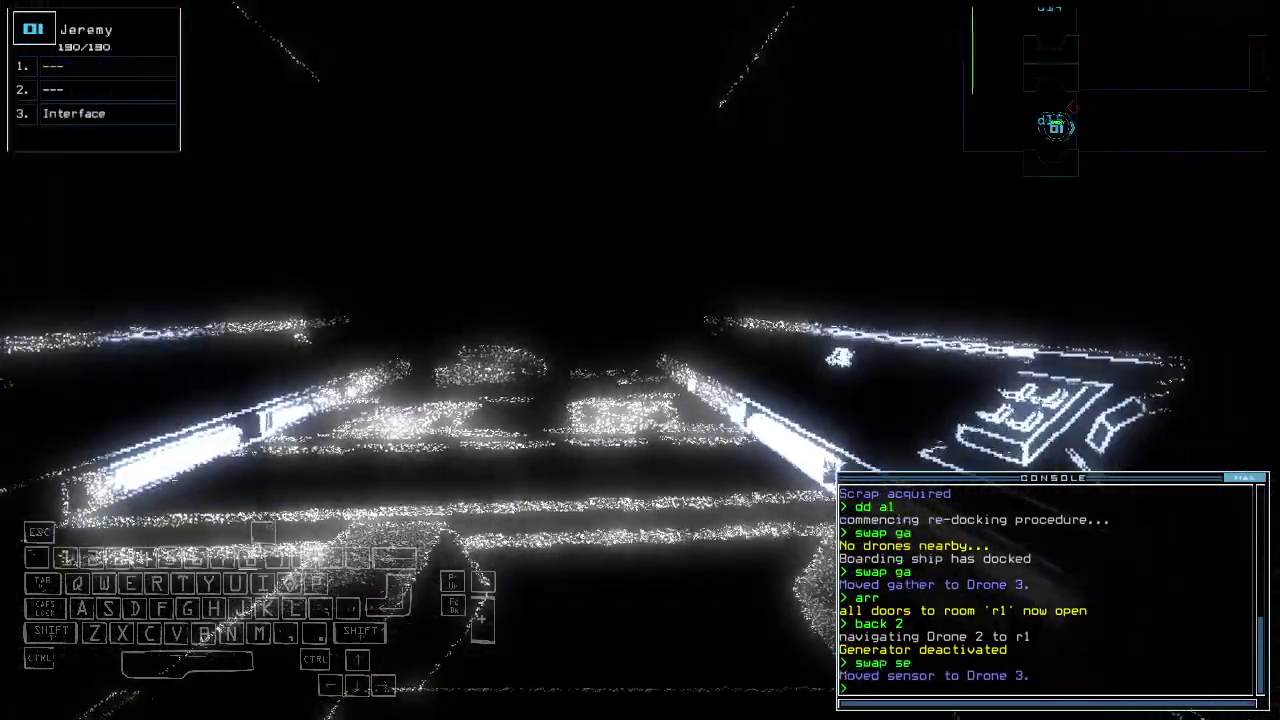
pyautogui.press('3')
pyautogui.press('Up')
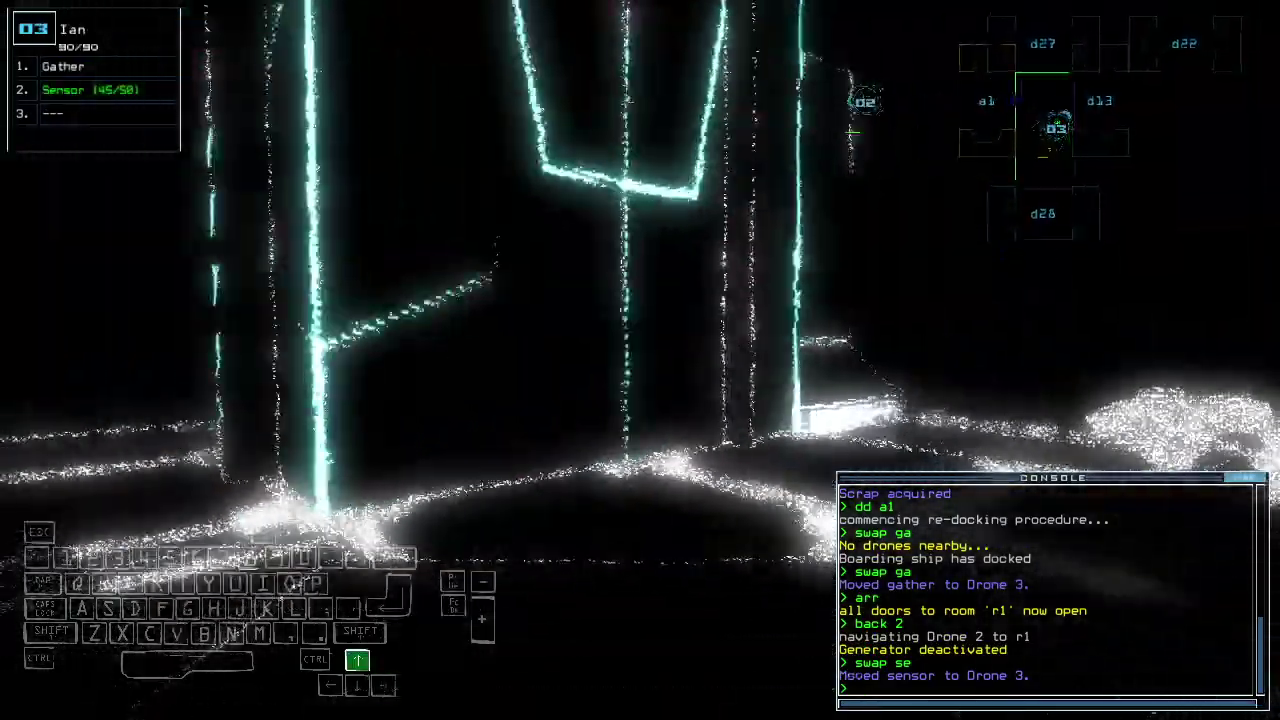
pyautogui.write('ss')
pyautogui.press('Return')
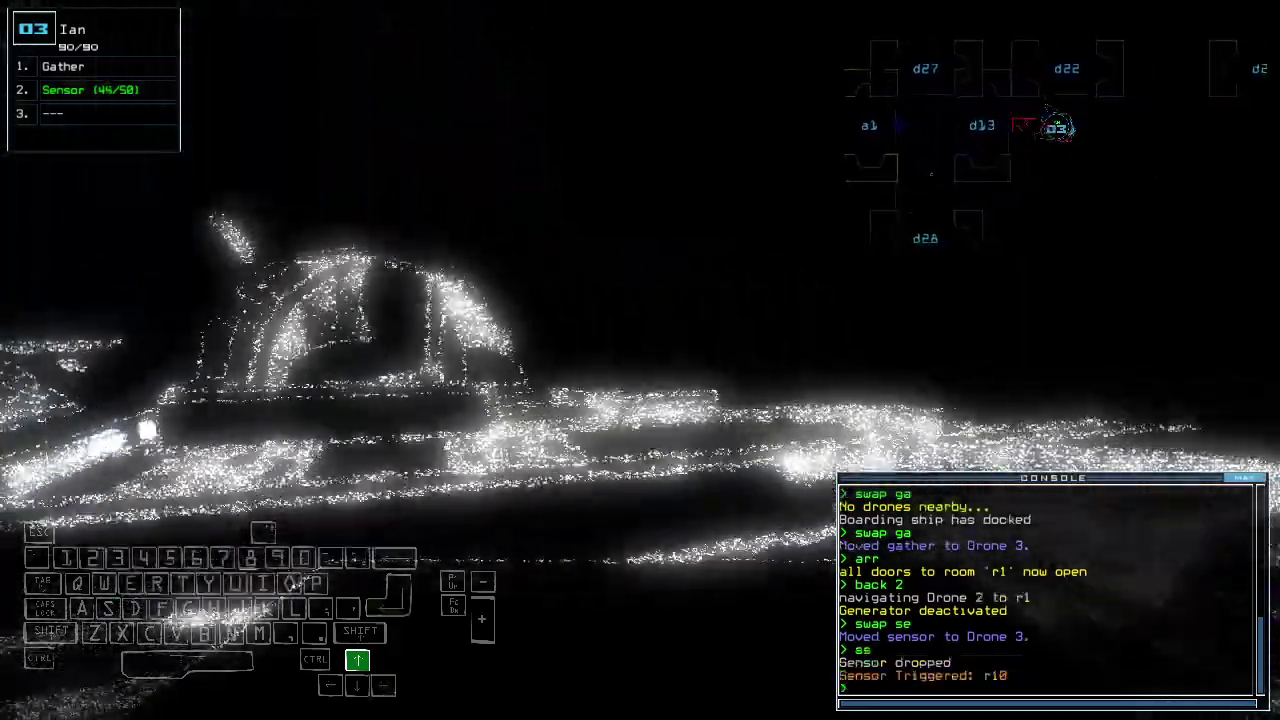
# Step: Send drone 3 to room r10 and drop another sensor there
pyautogui.press('Escape')
pyautogui.press('space')
pyautogui.press('Up')
pyautogui.write('f r1')
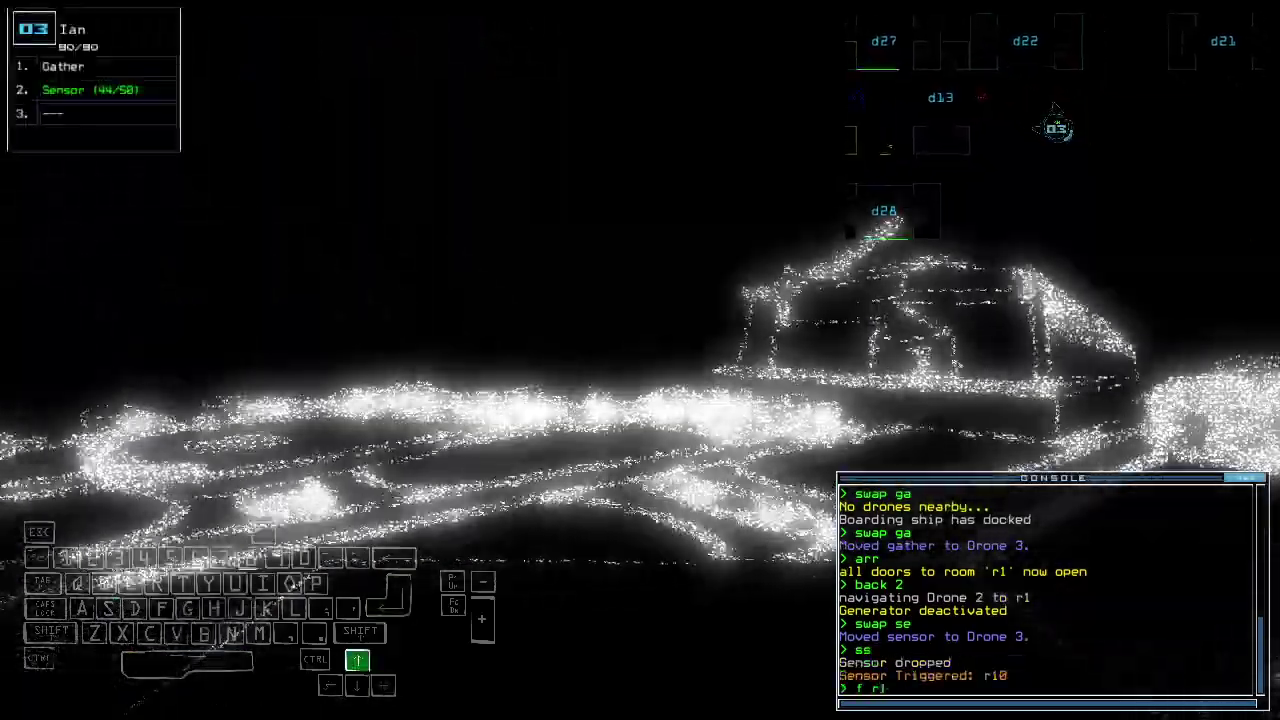
pyautogui.write('0')
pyautogui.press('Return')
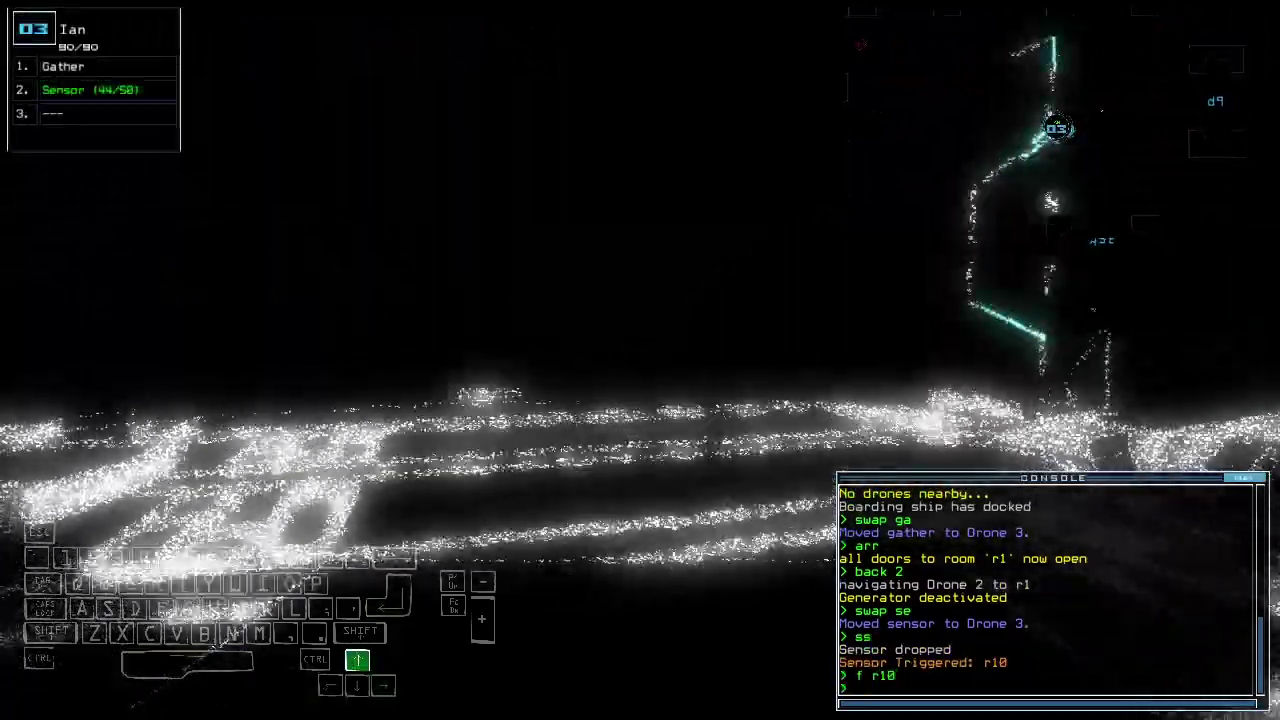
pyautogui.press('Right')
pyautogui.press('Up')
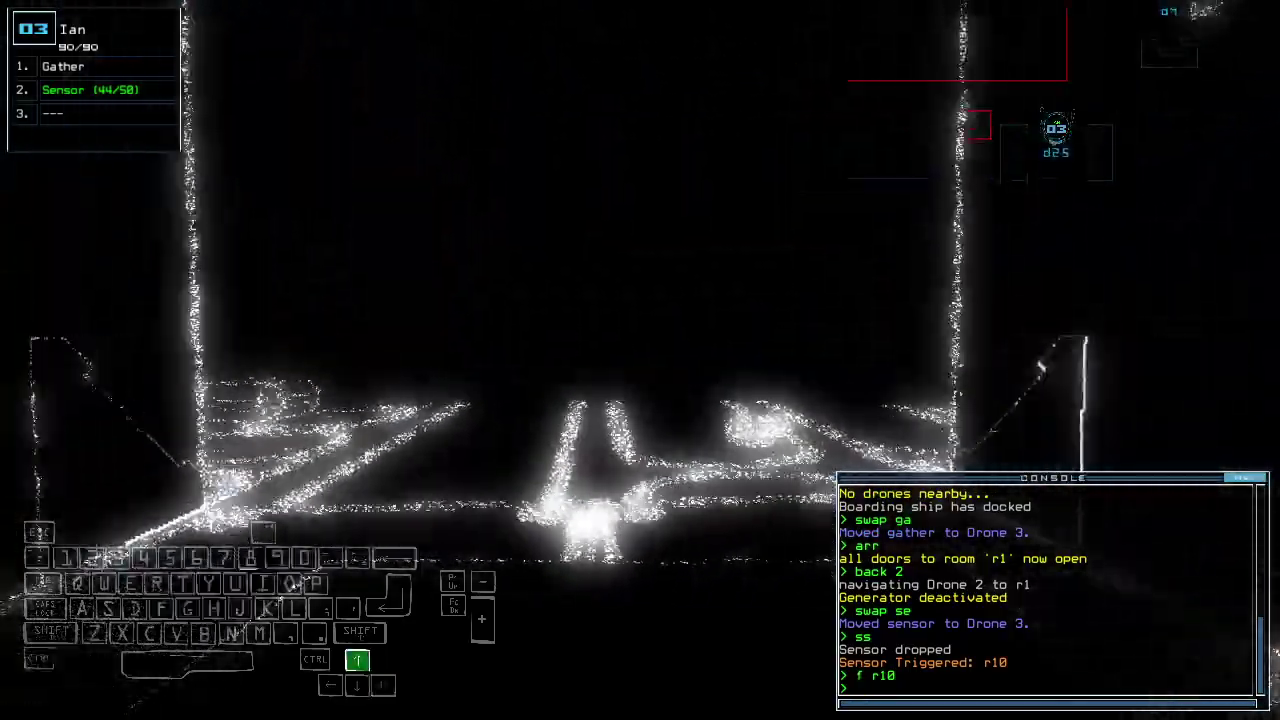
pyautogui.press('Up')
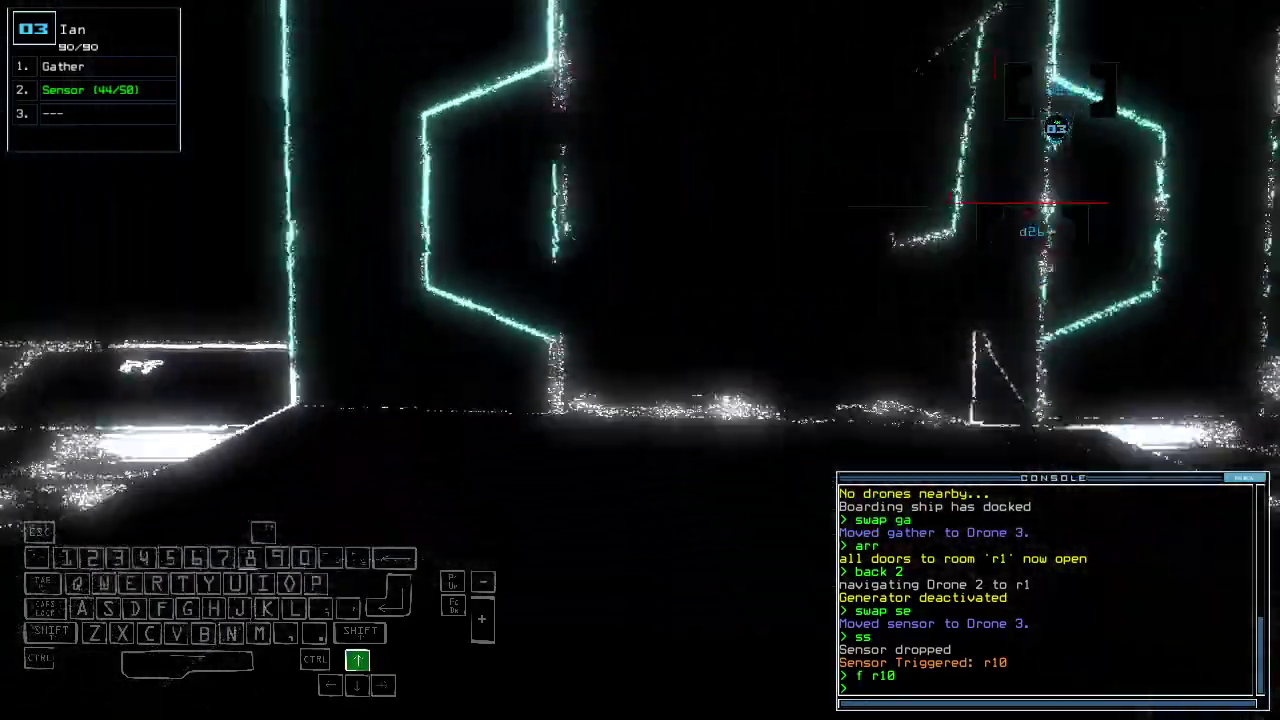
pyautogui.press('space')
pyautogui.press('space')
pyautogui.press('Up')
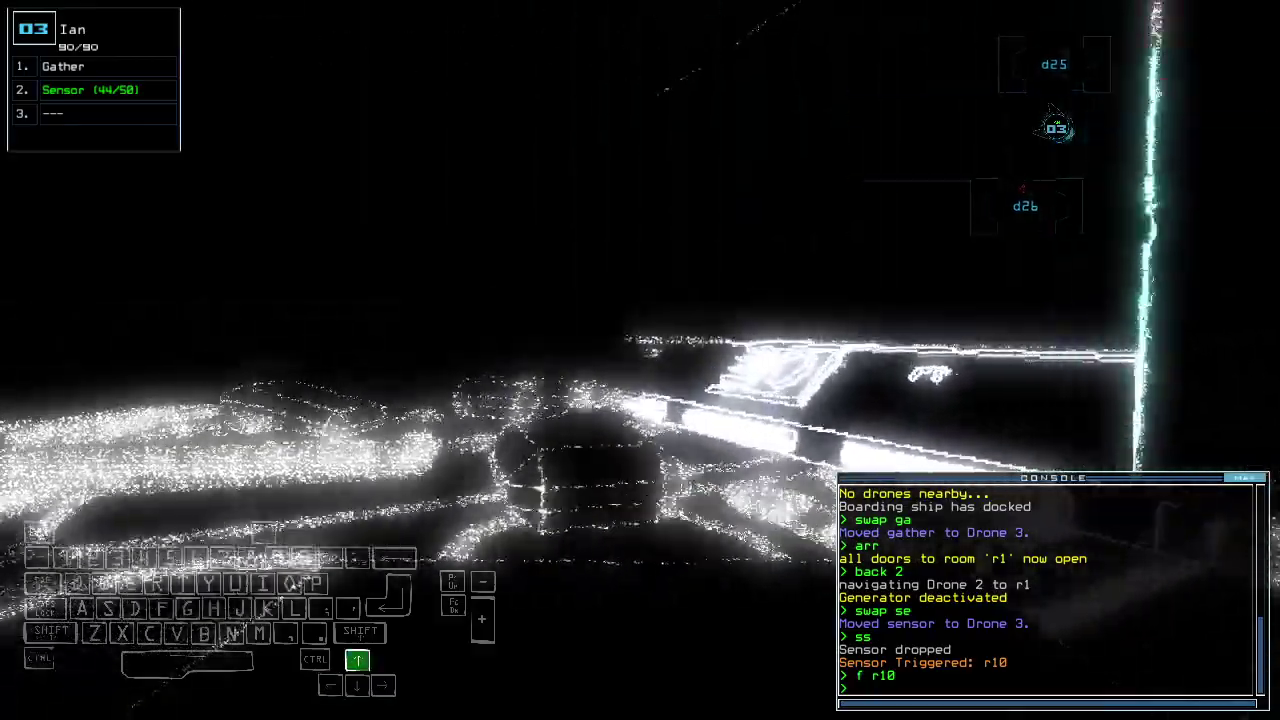
pyautogui.press('Up')
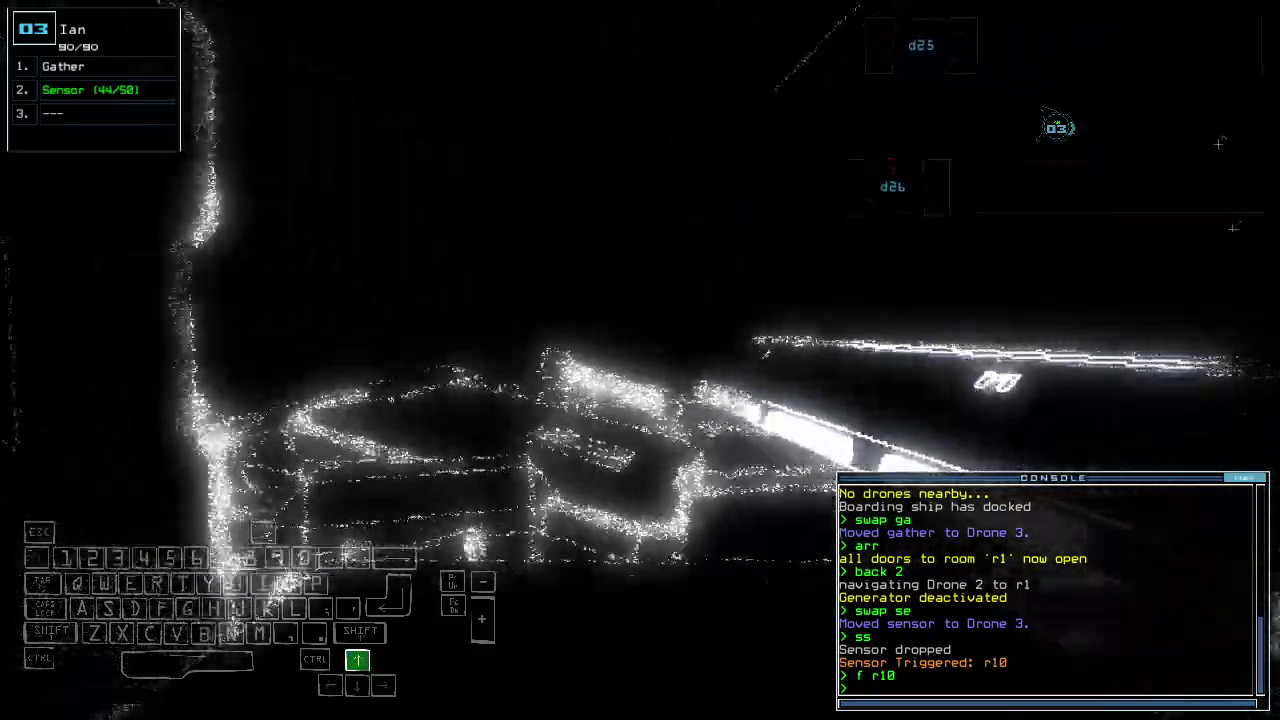
pyautogui.press('Up')
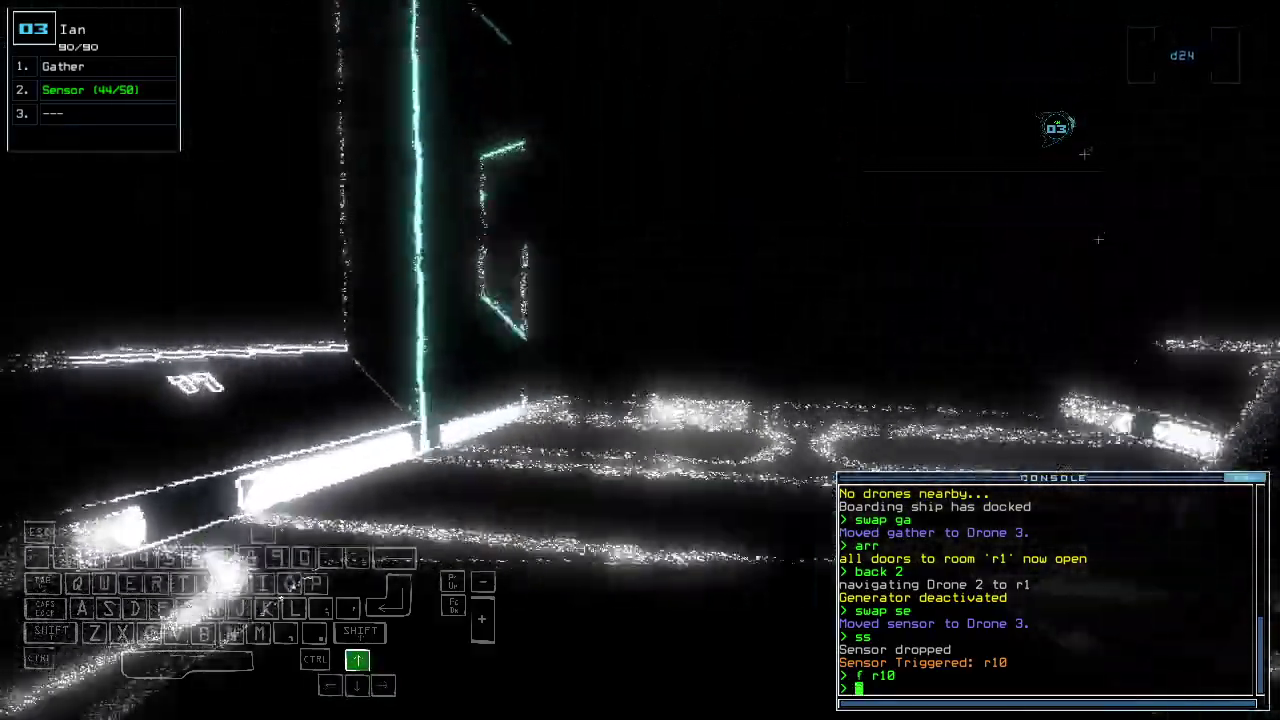
pyautogui.press('space')
pyautogui.press('space')
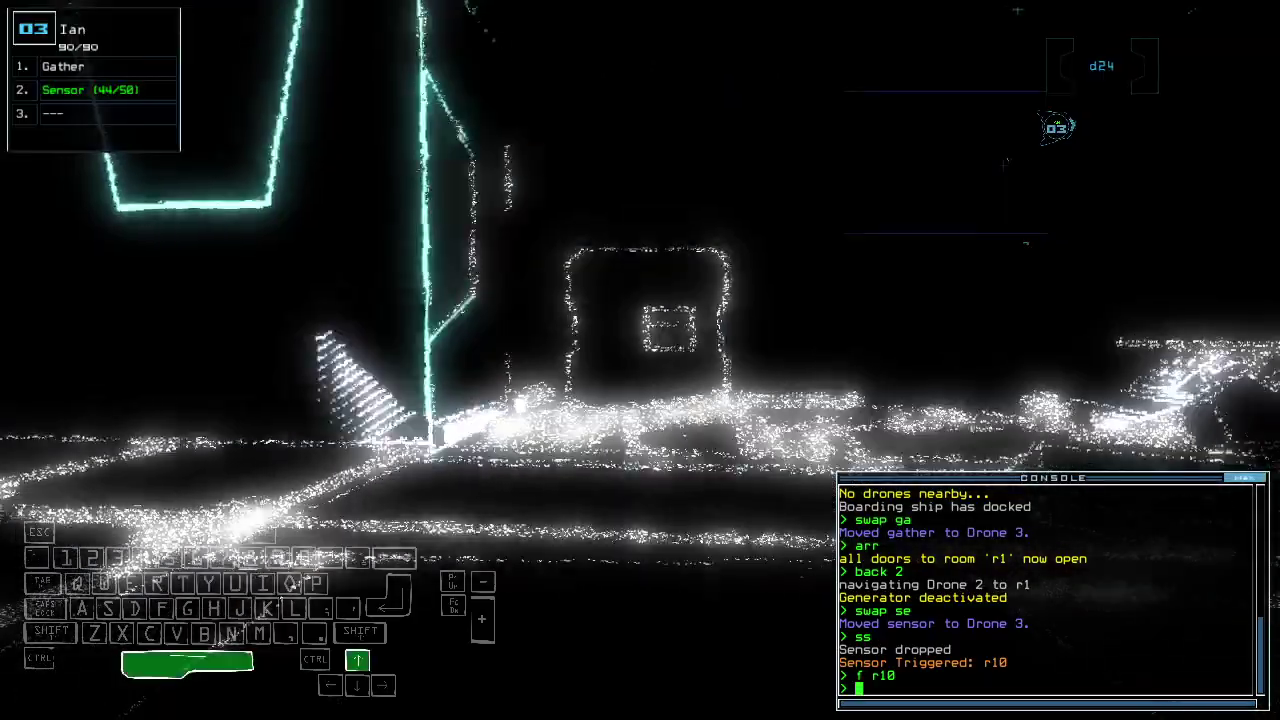
pyautogui.write('s')
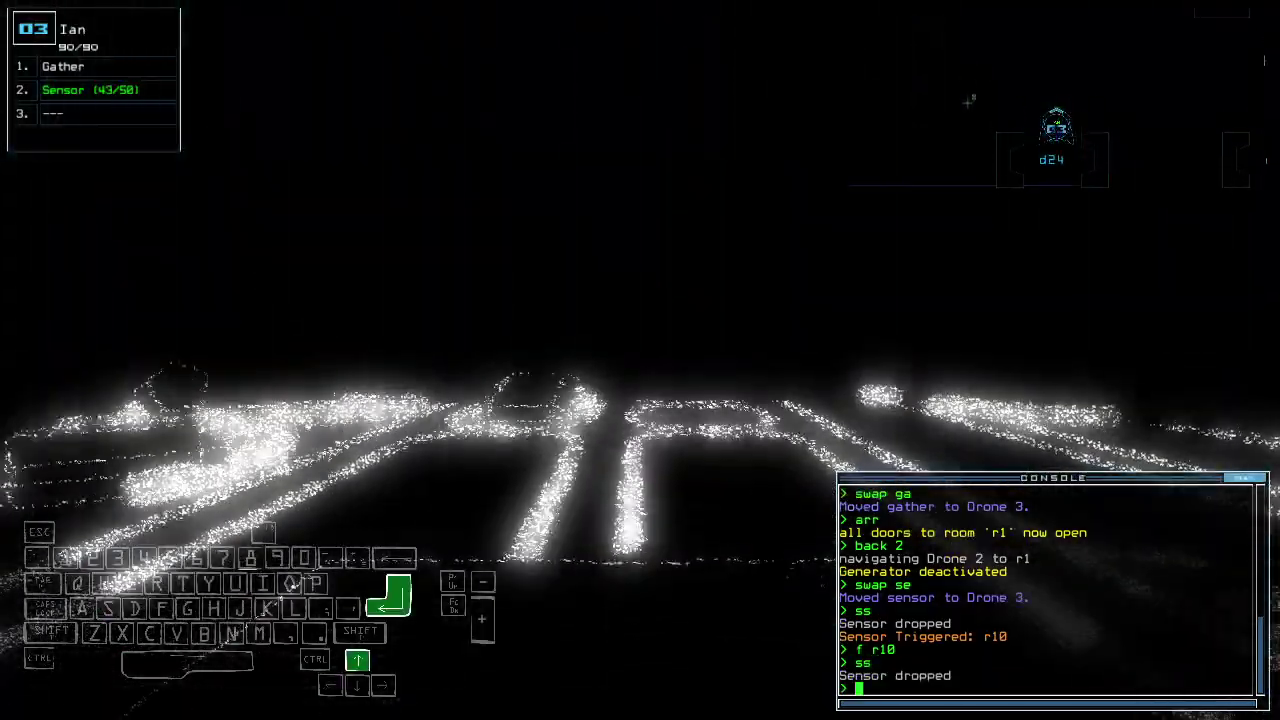
pyautogui.write('g')
# Step: Start gathering fuel with drone 3 and check the elapsed mission time
pyautogui.press('Return')
pyautogui.press('space')
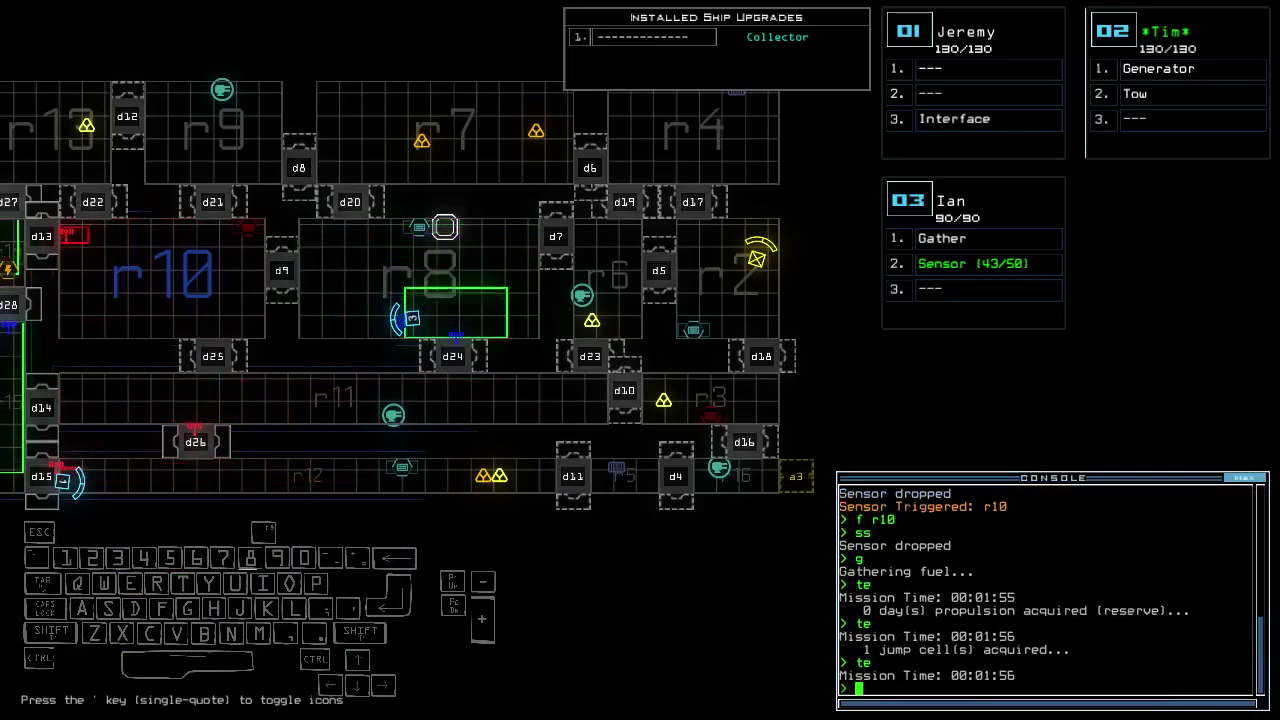
pyautogui.press('space')
pyautogui.press('Down')
pyautogui.write('te')
pyautogui.press('Return')
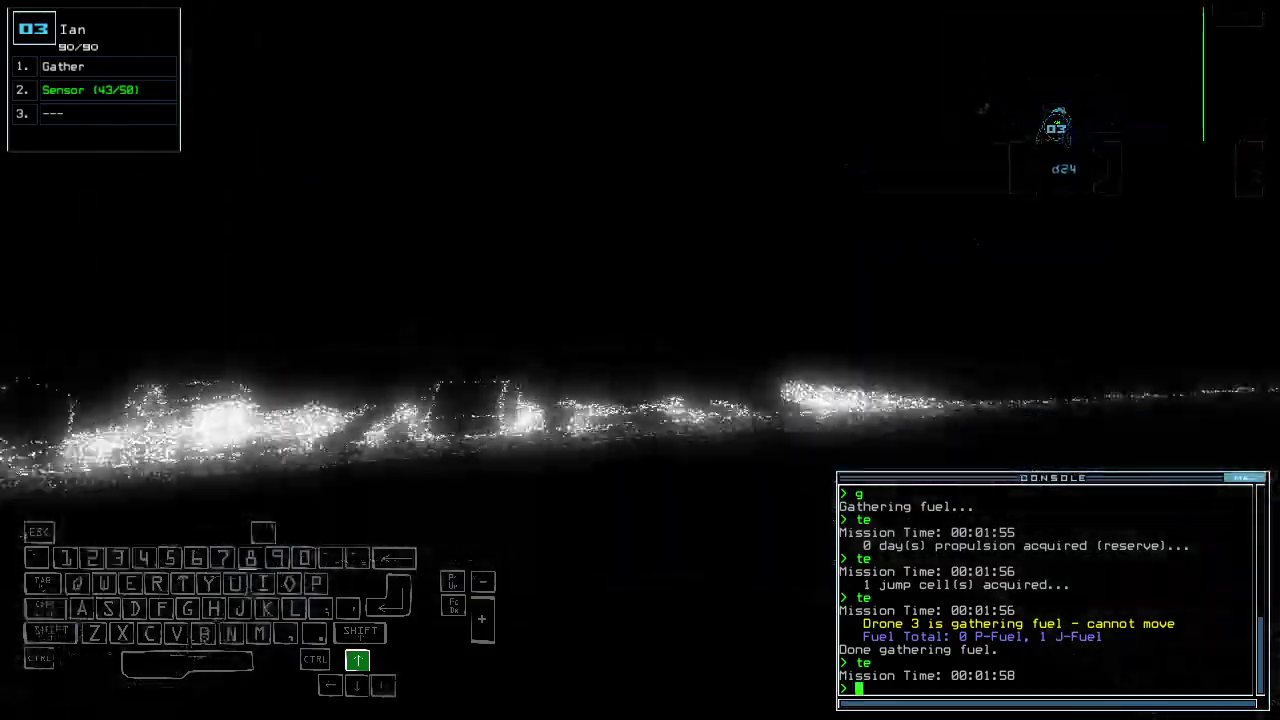
# Step: Drive drone 3 through the room, drop a sensor, and collect scrap
pyautogui.press('Up')
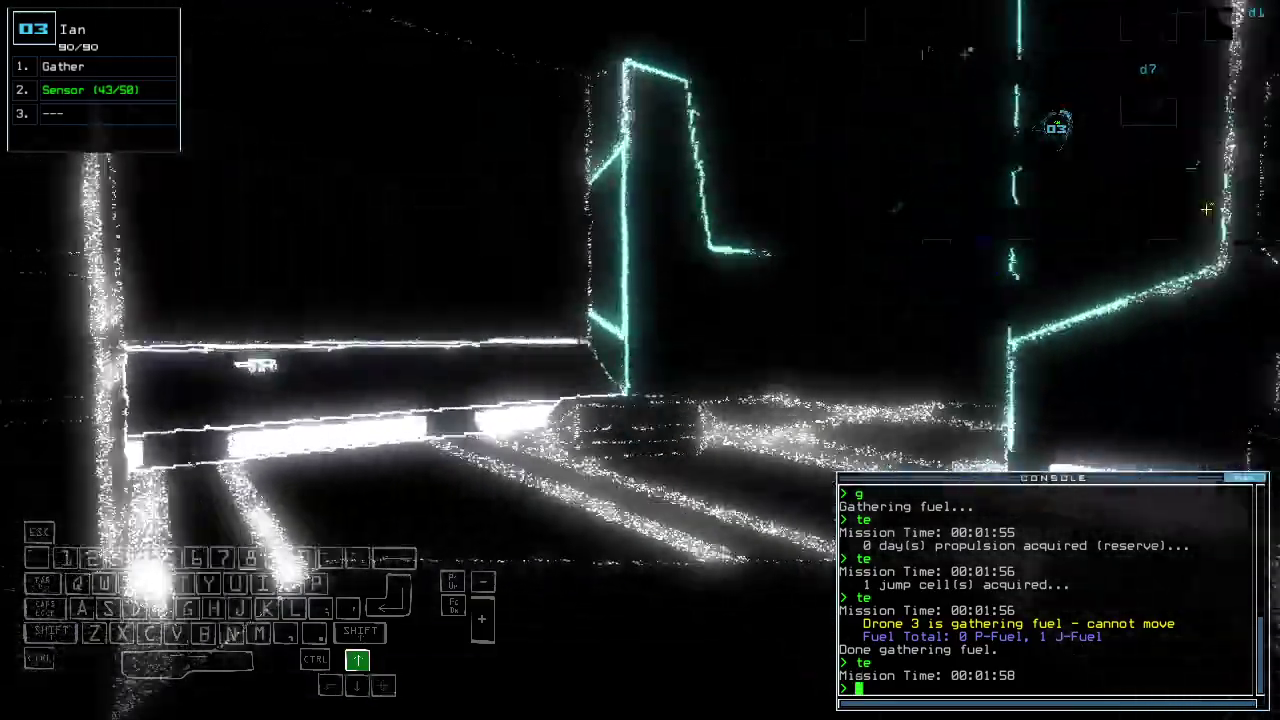
pyautogui.press('Right')
pyautogui.write('ss')
pyautogui.press('Return')
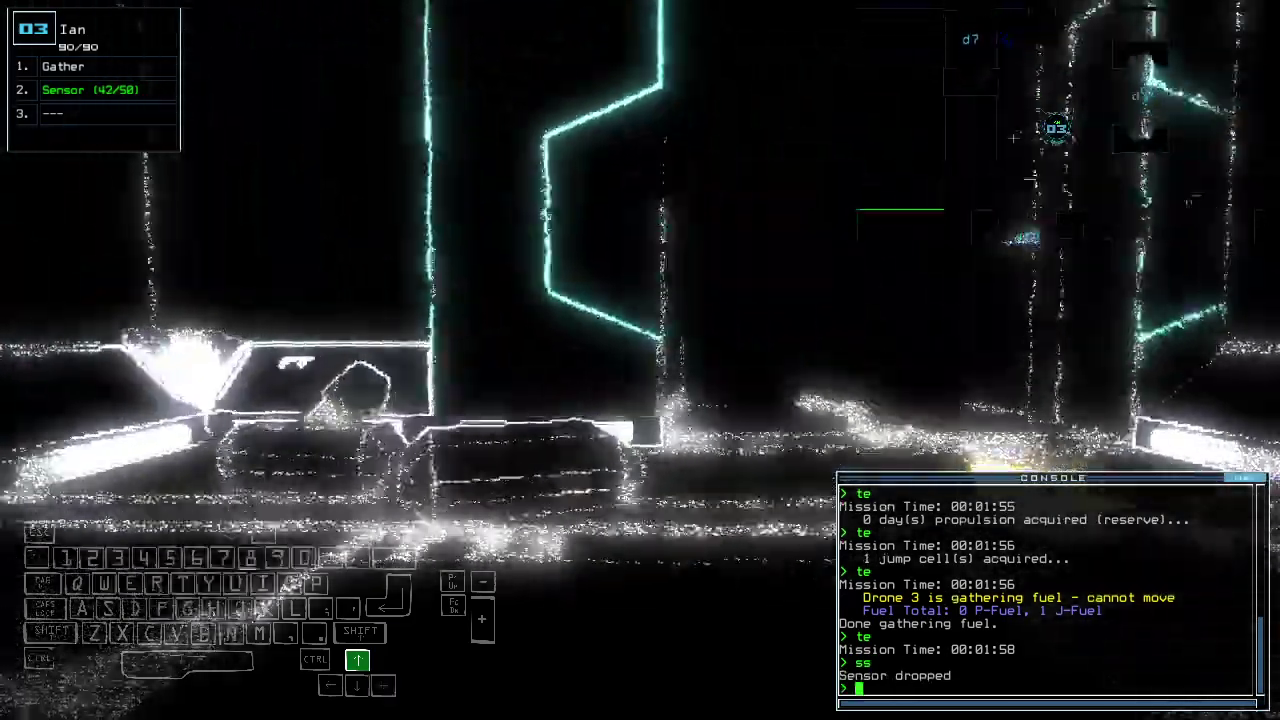
pyautogui.write('g')
pyautogui.press('Return')
pyautogui.press('Tab')
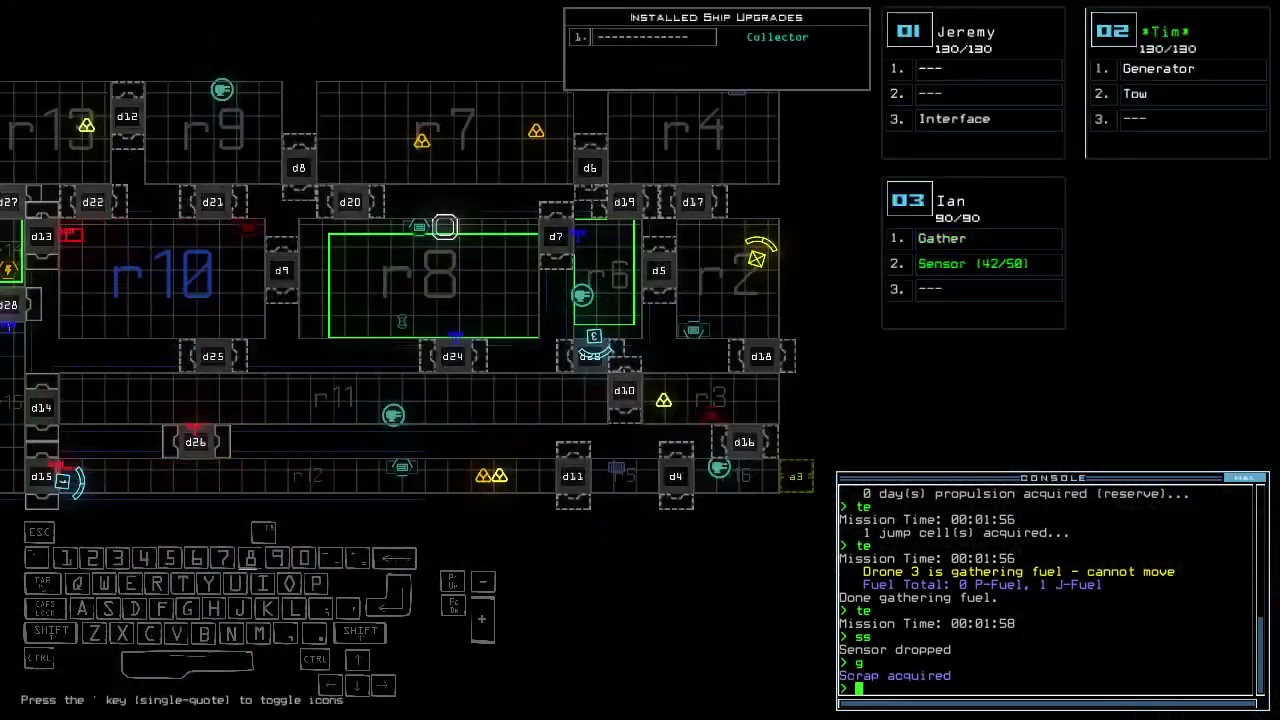
pyautogui.press('Tab')
pyautogui.press('Tab')
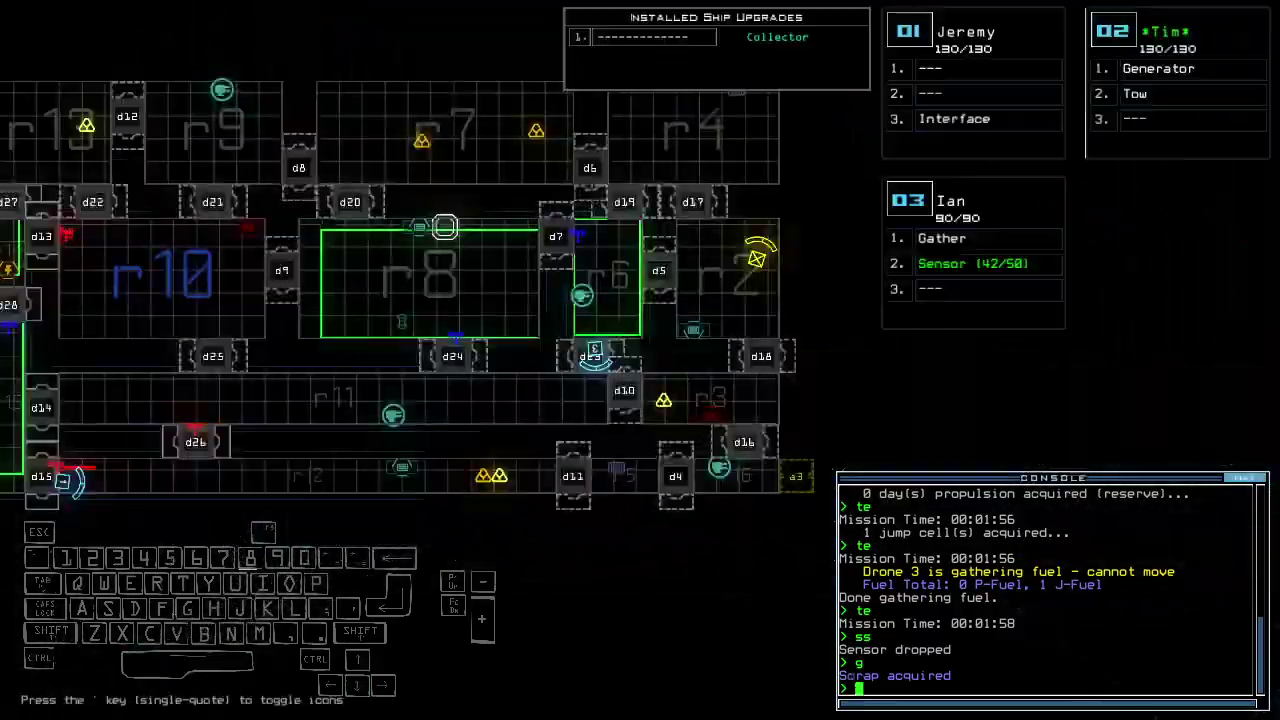
pyautogui.press('Tab')
pyautogui.press('Left')
pyautogui.press('Up')
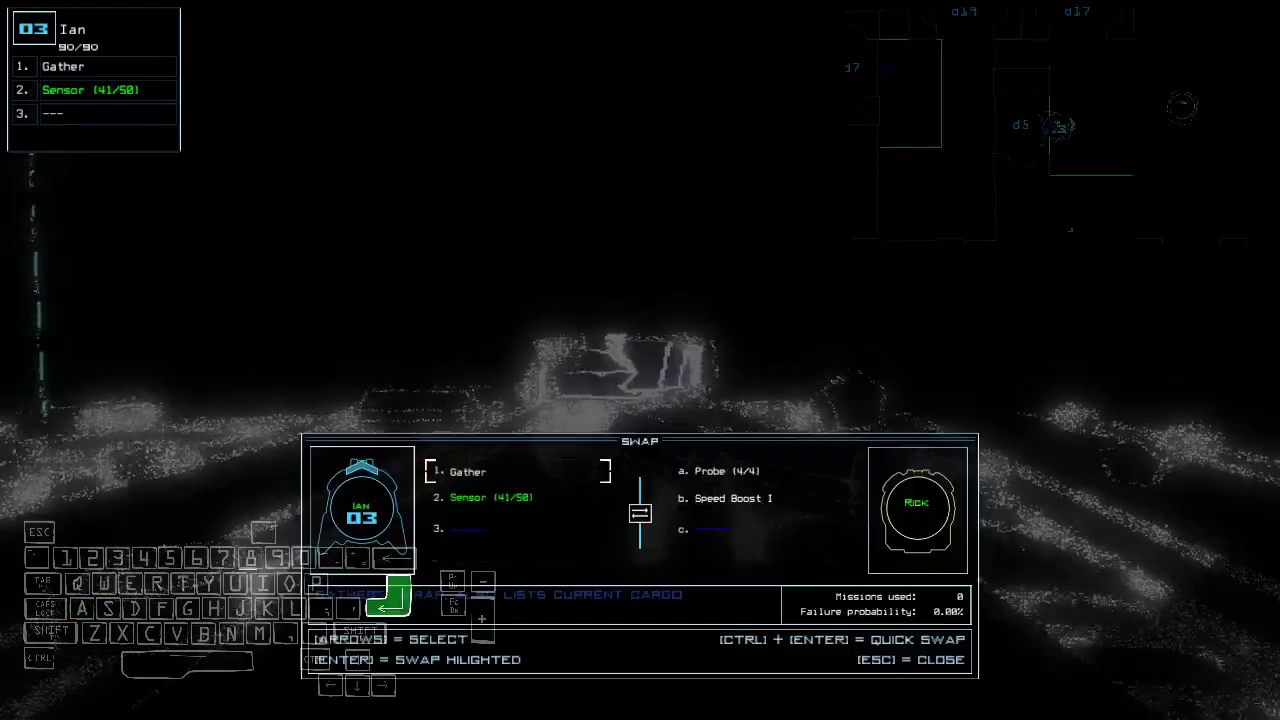
# Step: Close the module swap screen and redock the ship at airlock a2
pyautogui.press('Tab')
pyautogui.press('Right')
pyautogui.press('Up')
pyautogui.press('Escape')
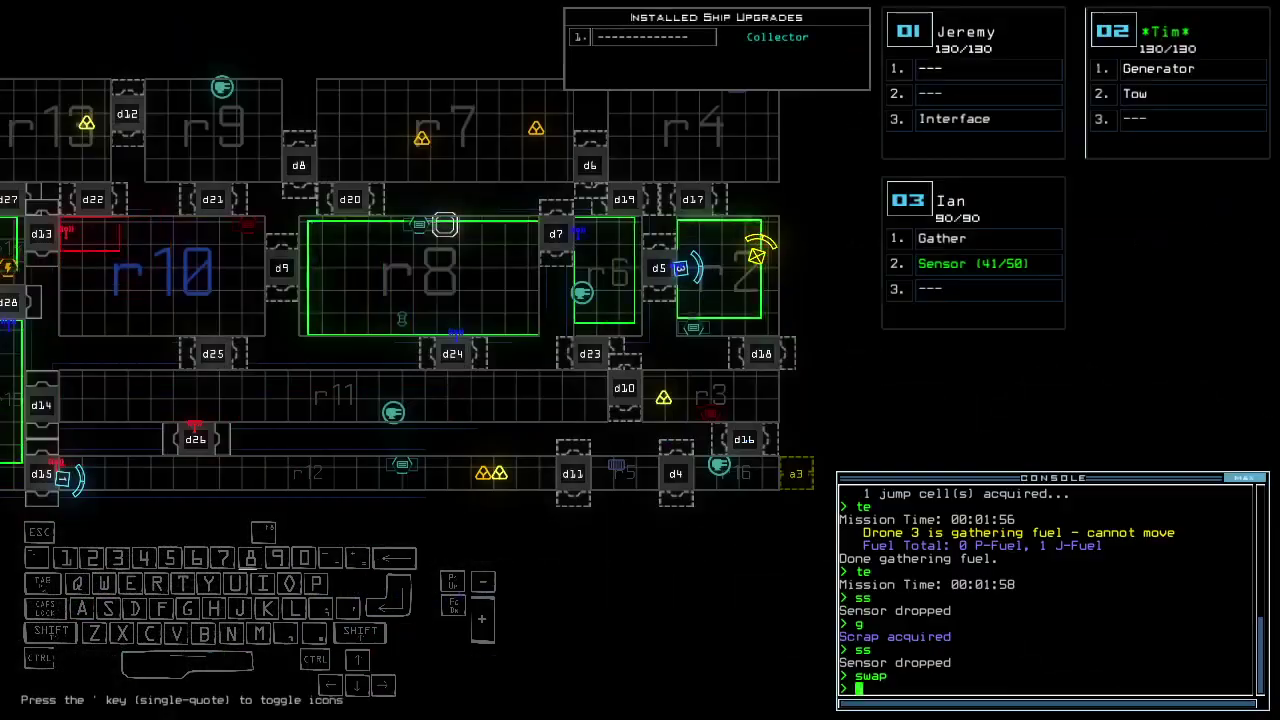
pyautogui.press('Tab')
pyautogui.press('Up')
pyautogui.press('Tab')
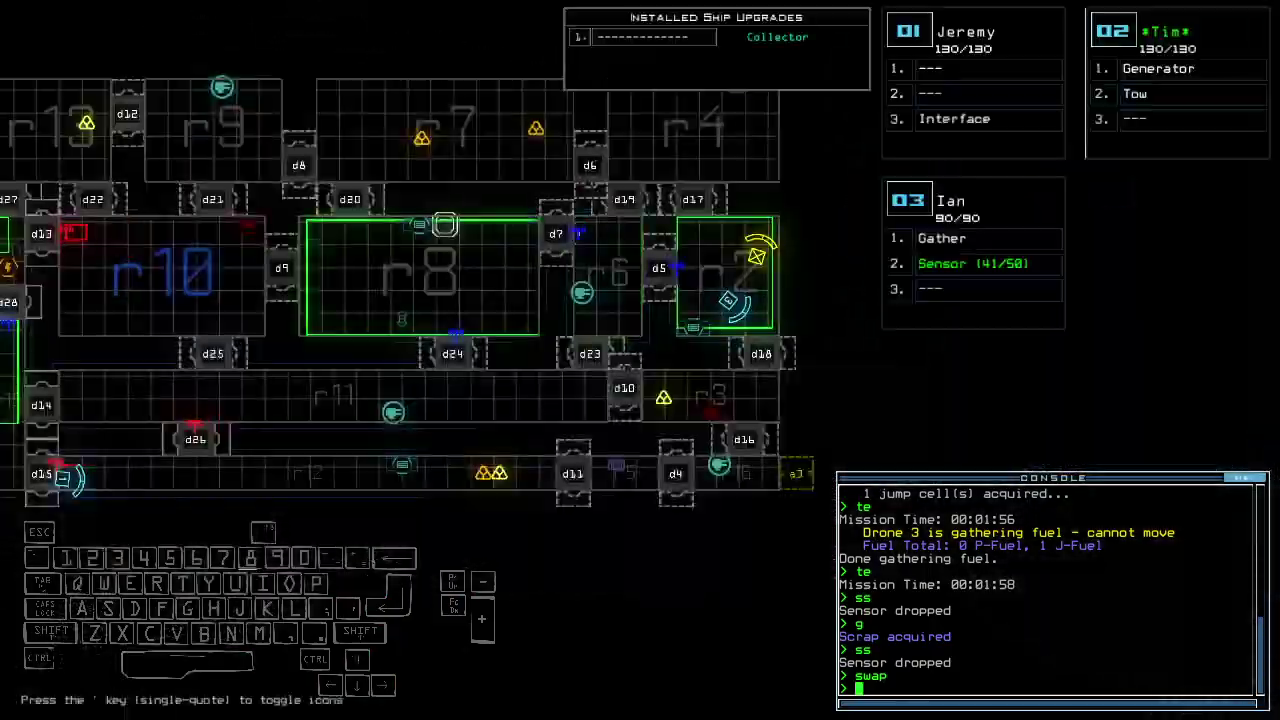
pyautogui.press('2')
pyautogui.press('Tab')
pyautogui.press('Down')
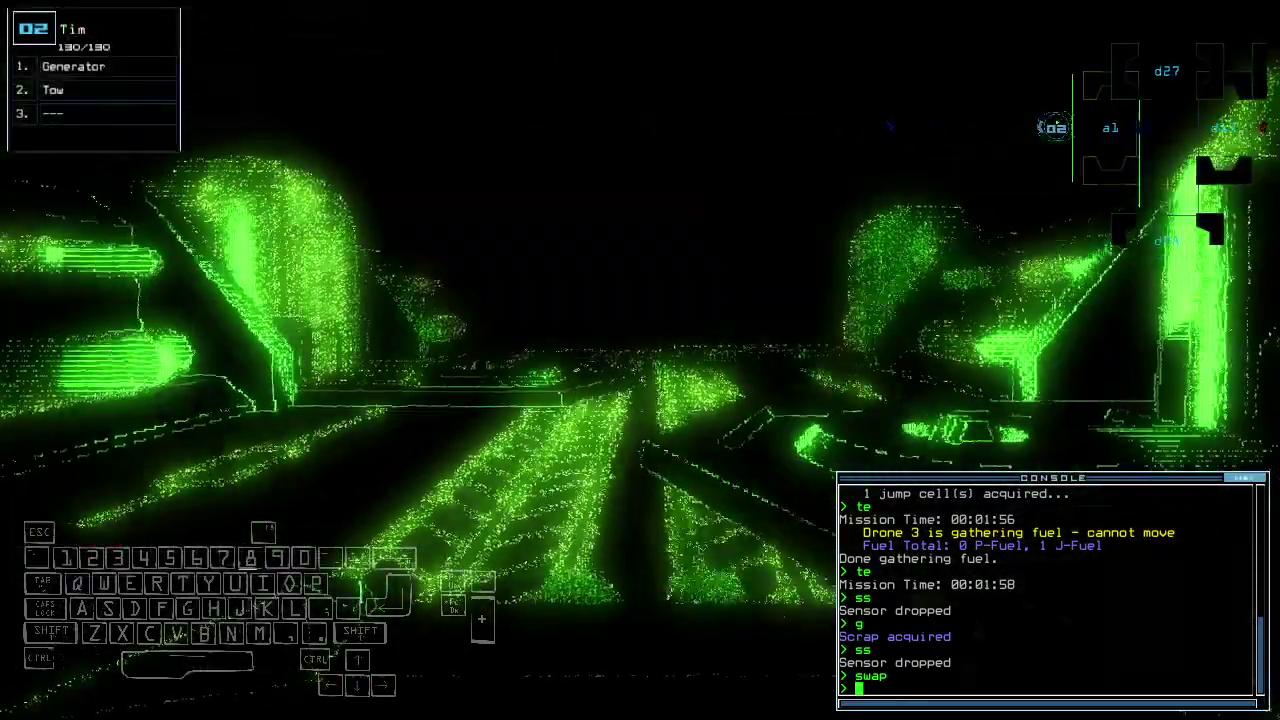
pyautogui.write('dd a2')
pyautogui.press('Return')
# Step: Drive drone 3 onward, dropping sensors until 38 of 50 remain
pyautogui.press('Tab')
pyautogui.press('Tab')
pyautogui.press('Up')
pyautogui.press('Right')
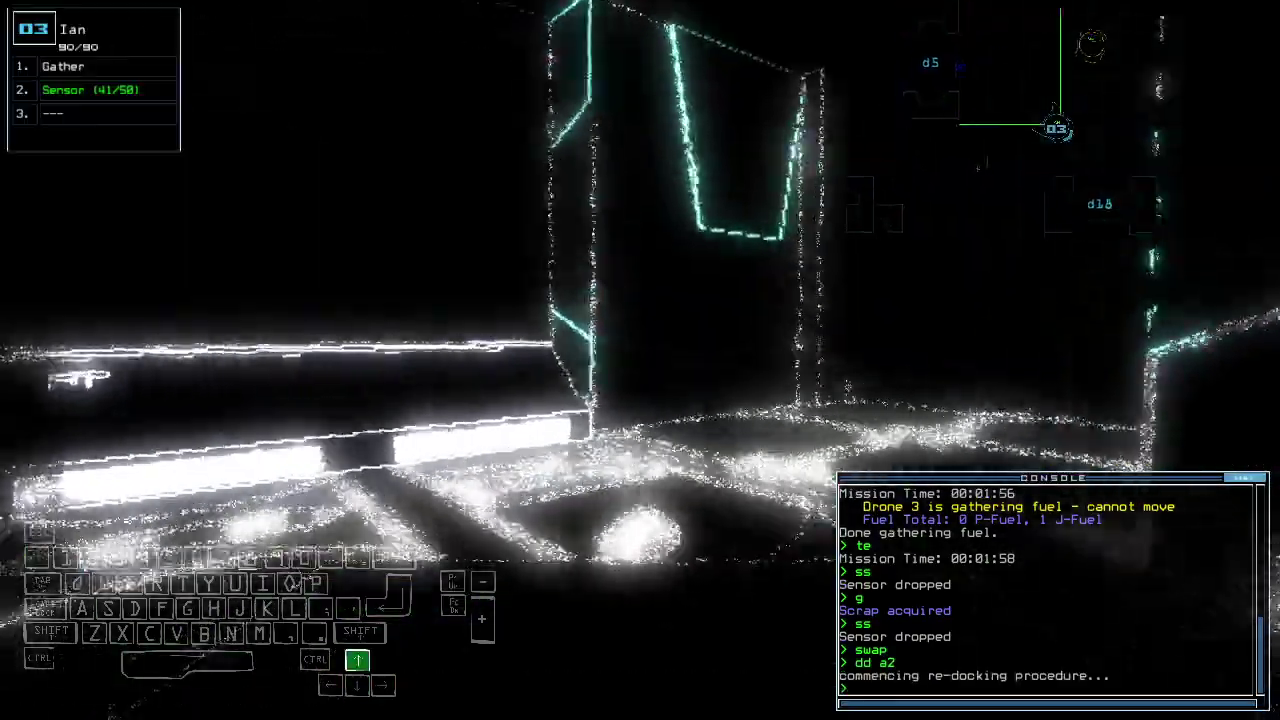
pyautogui.write('ss')
pyautogui.press('Return')
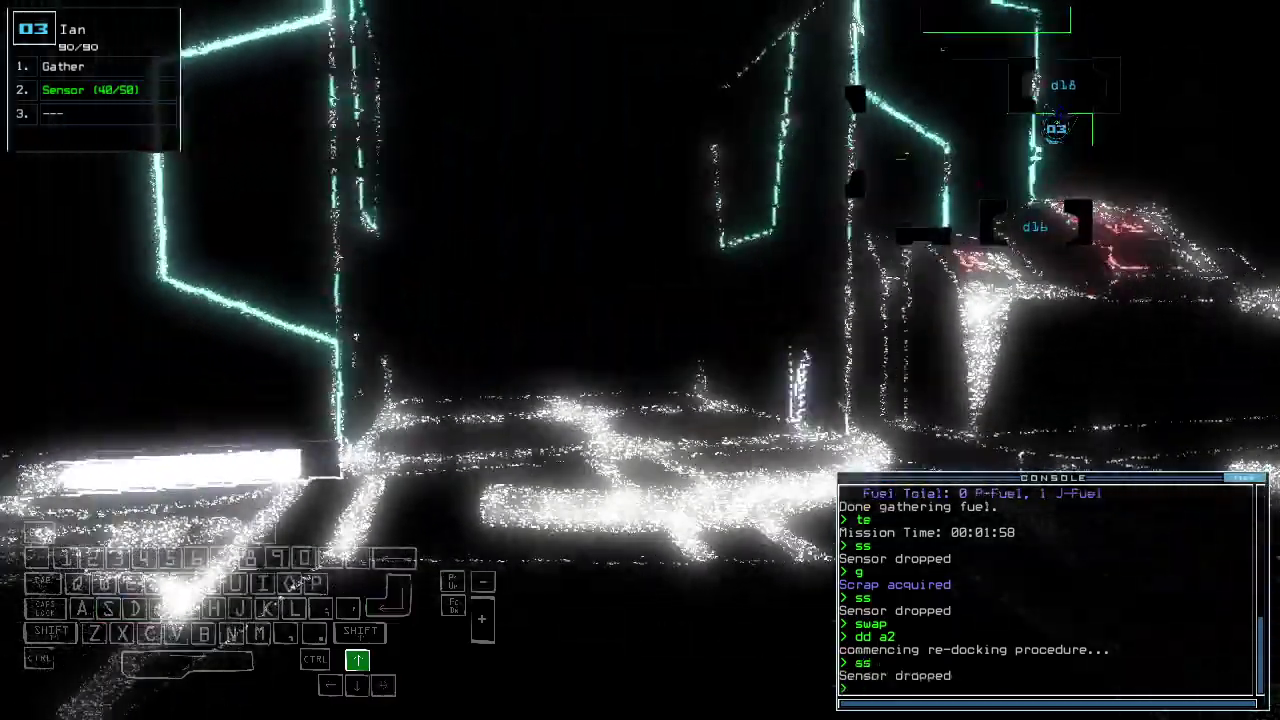
pyautogui.write('ss')
pyautogui.press('Return')
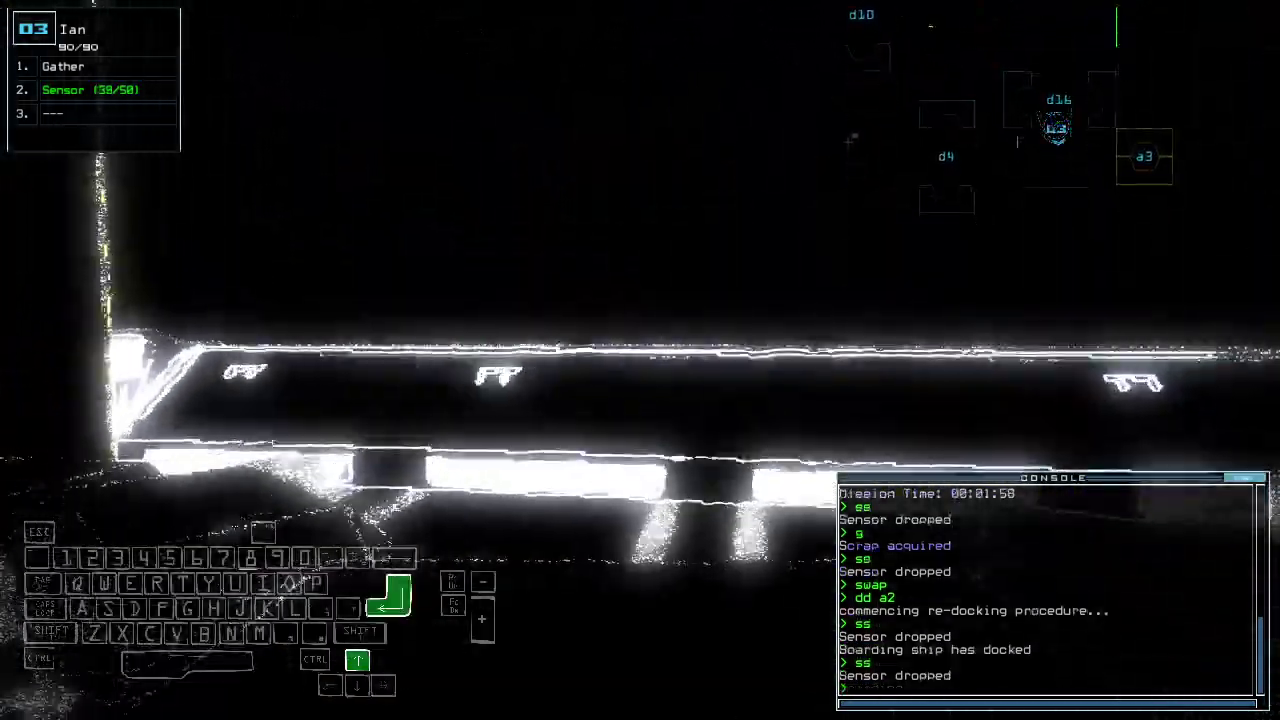
pyautogui.press('Tab')
pyautogui.press('Tab')
pyautogui.press('Up')
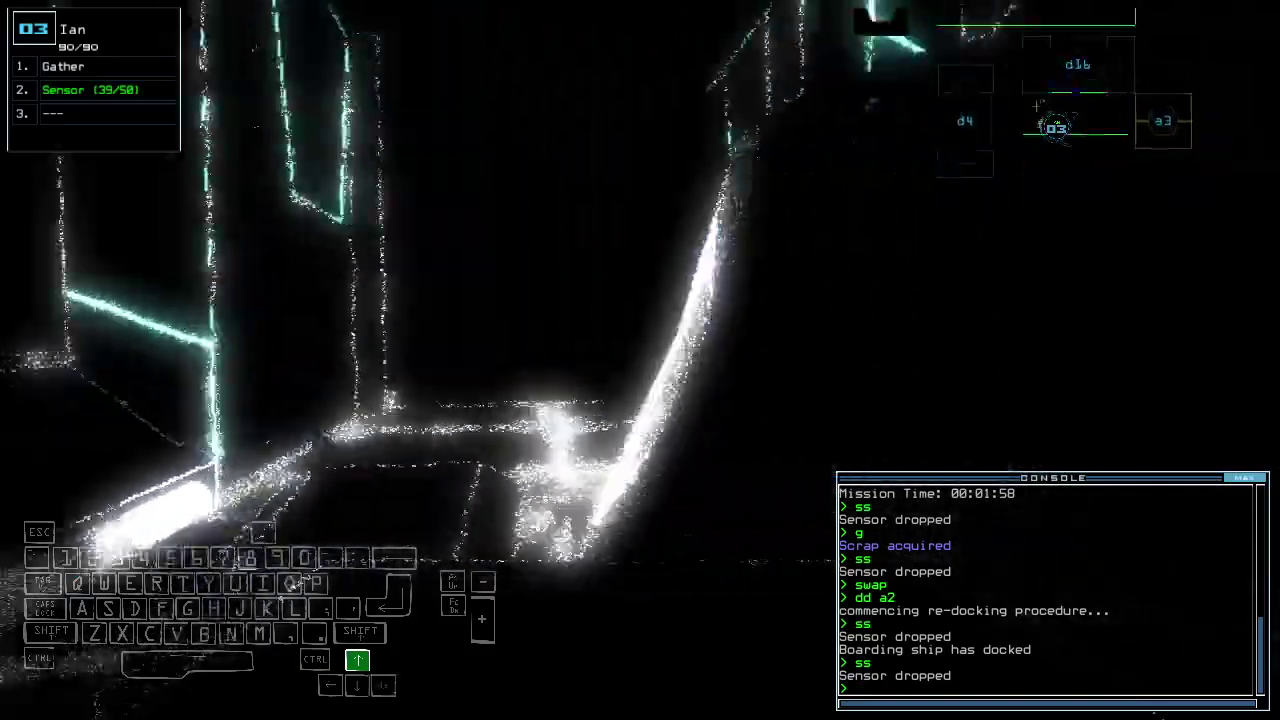
pyautogui.press('Right')
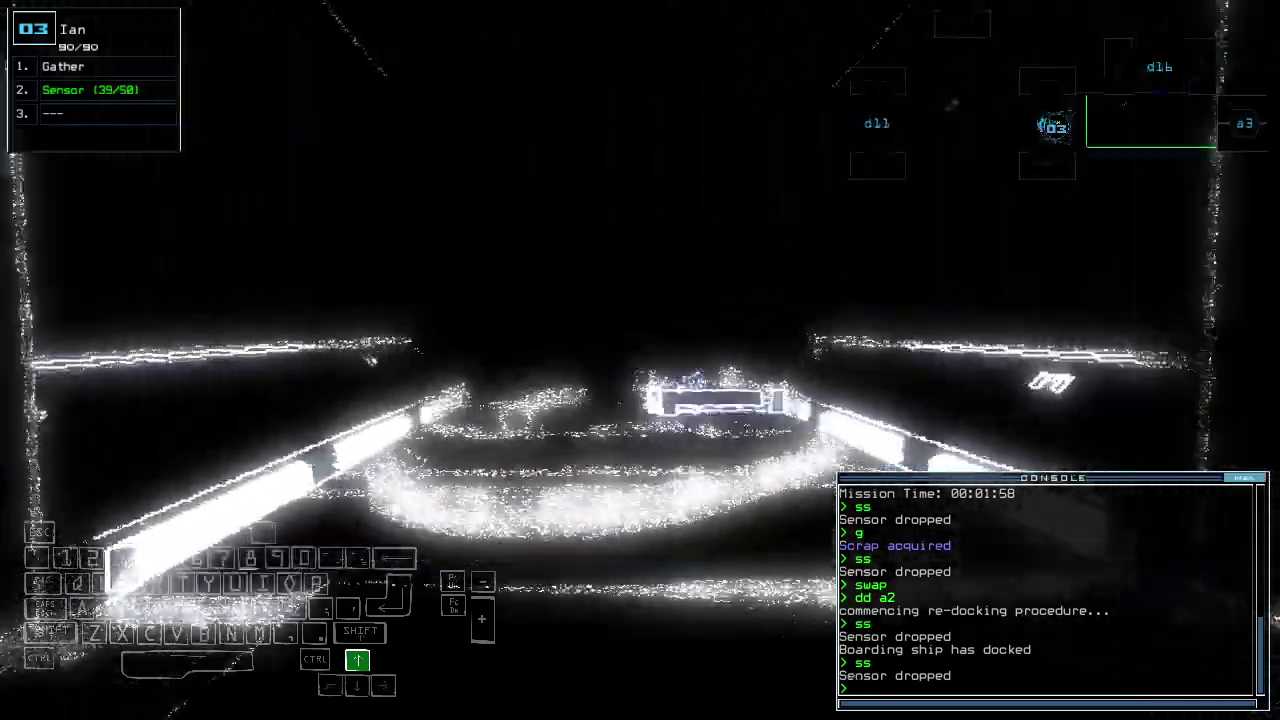
pyautogui.press('Return')
pyautogui.write('gather')
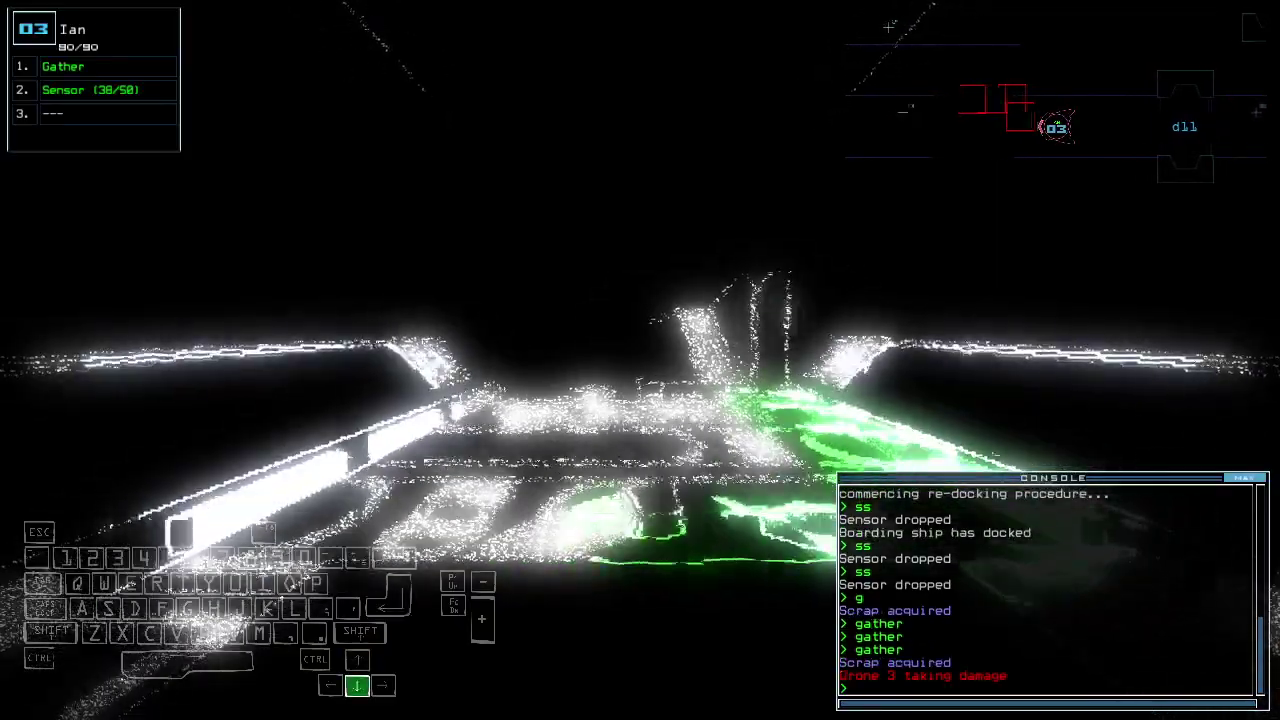
# Step: Drive drone 3 forward and back drone 1 up, checking the ship map
pyautogui.press('Tab')
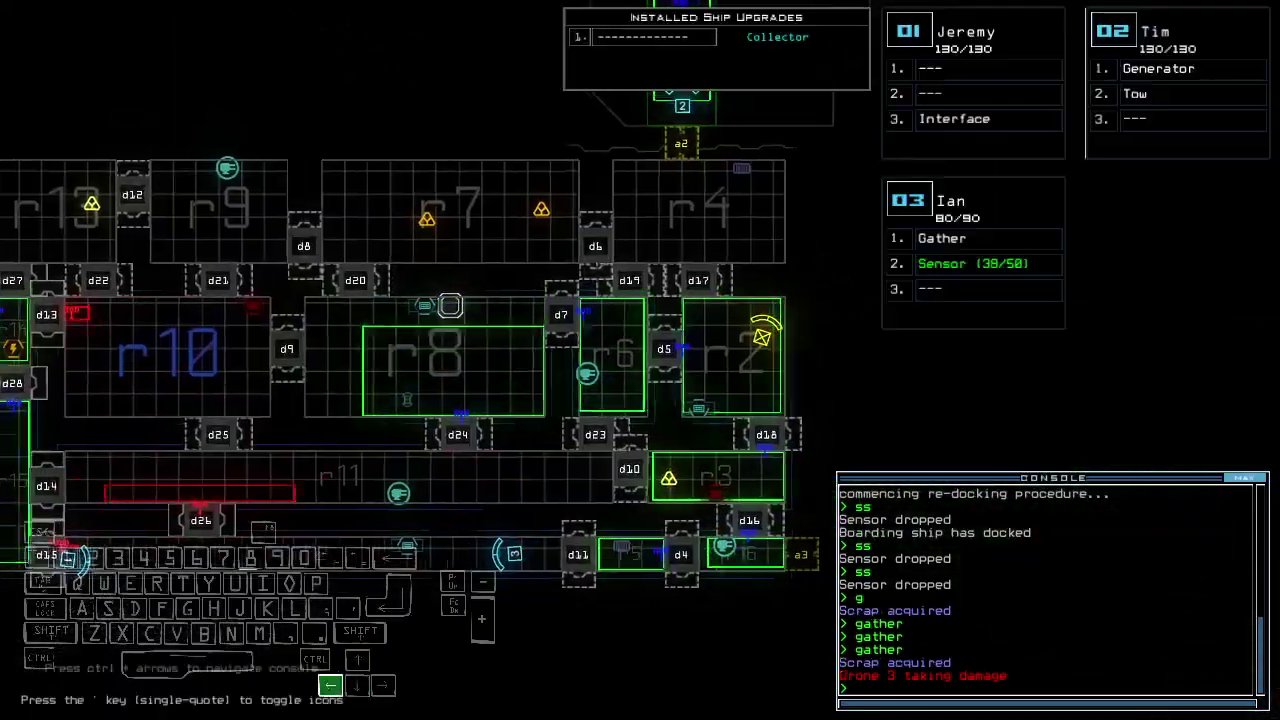
pyautogui.press('Right')
pyautogui.press('Tab')
pyautogui.press('Up')
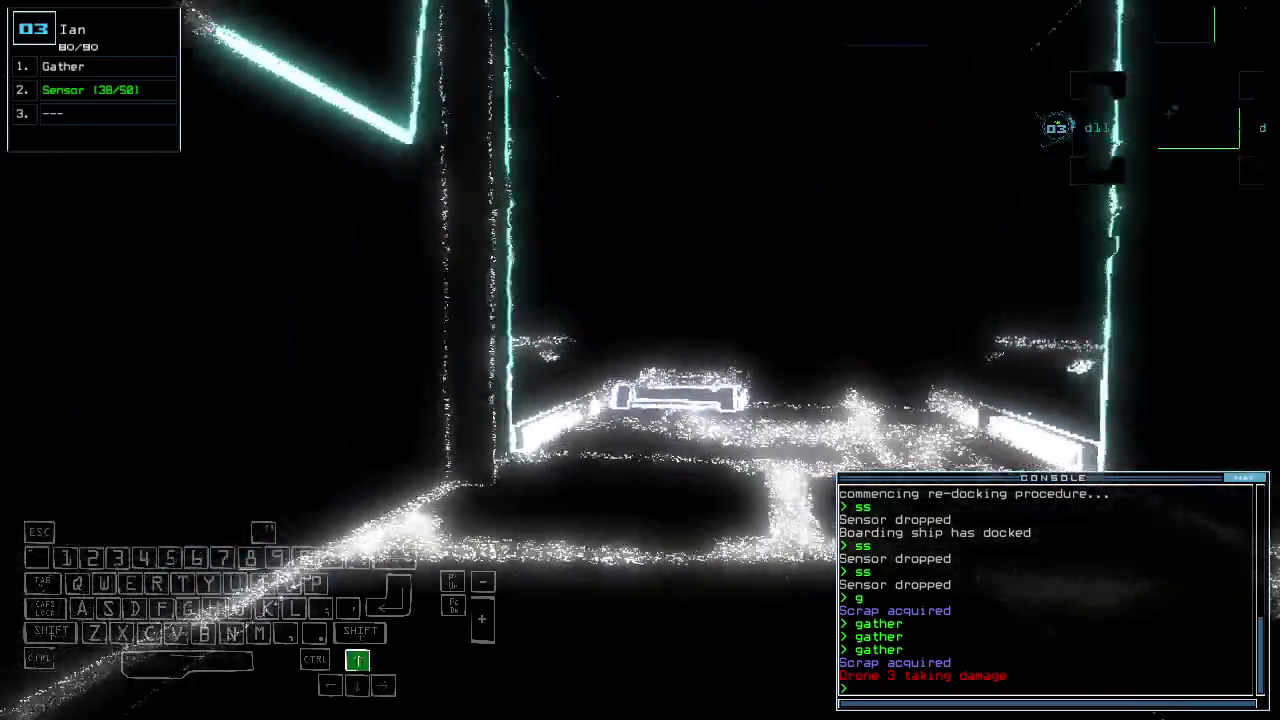
pyautogui.press('Tab')
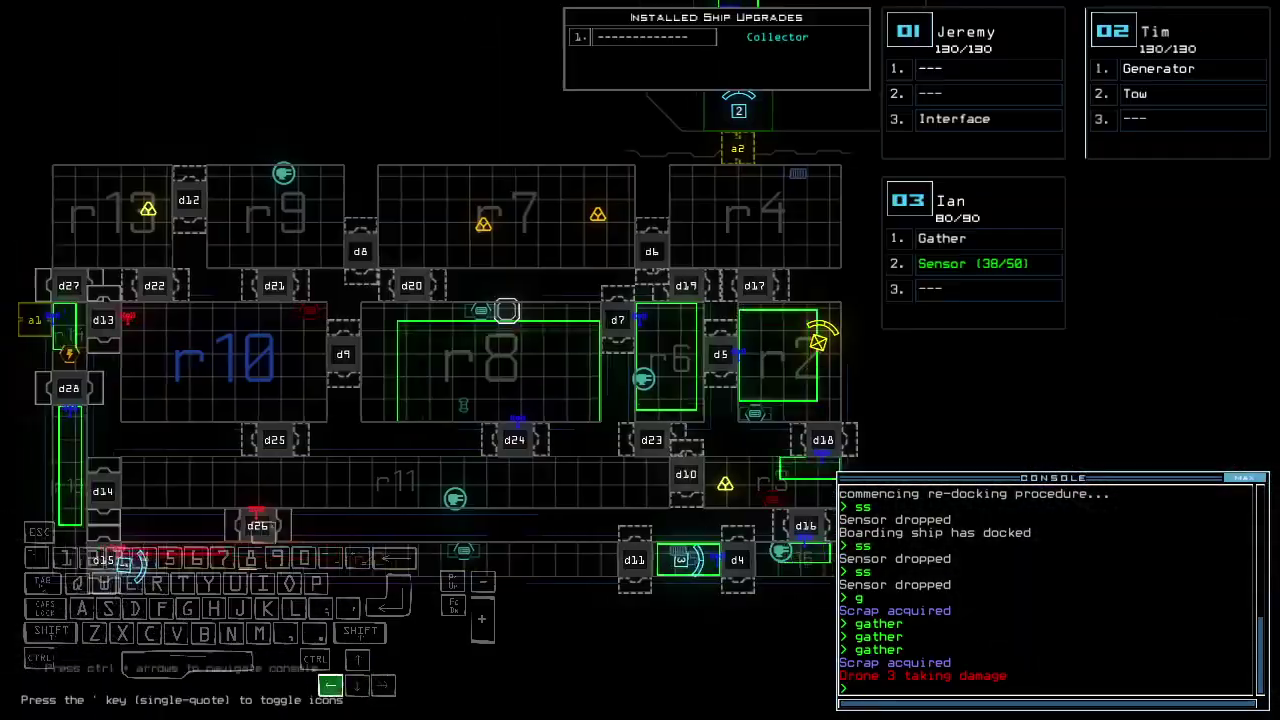
pyautogui.press('1')
pyautogui.press('Tab')
pyautogui.press('Down')
# Step: Open all doors to room r1 with 'ar1' and drive drone 2 inside
pyautogui.press('Tab')
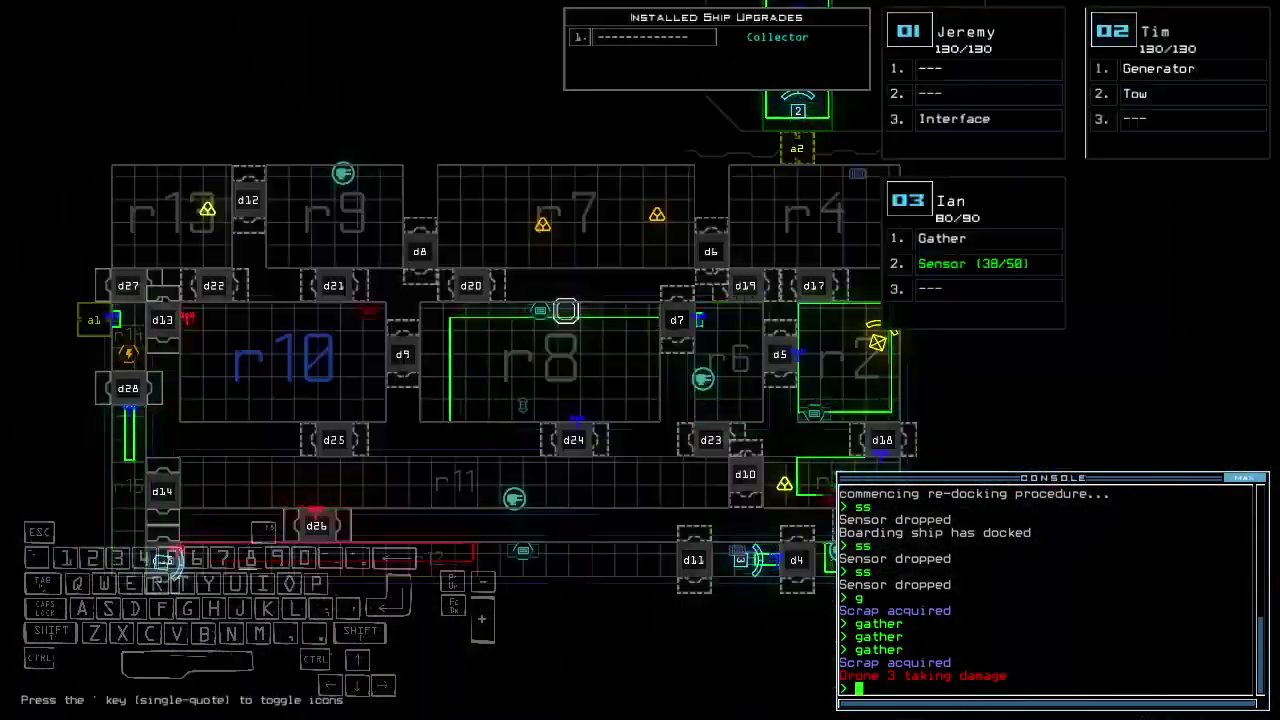
pyautogui.press('2')
pyautogui.press('Tab')
pyautogui.press('Left')
pyautogui.write('ar1')
pyautogui.press('Return')
pyautogui.press('Up')
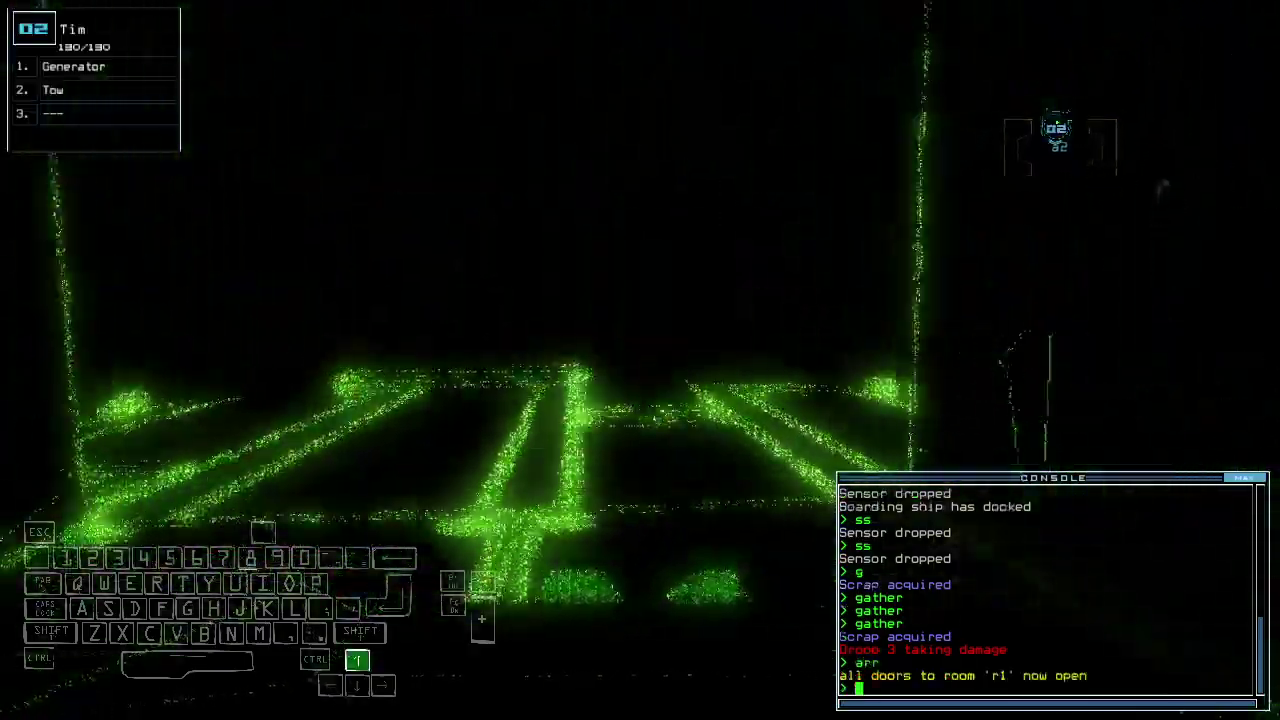
pyautogui.press('Down')
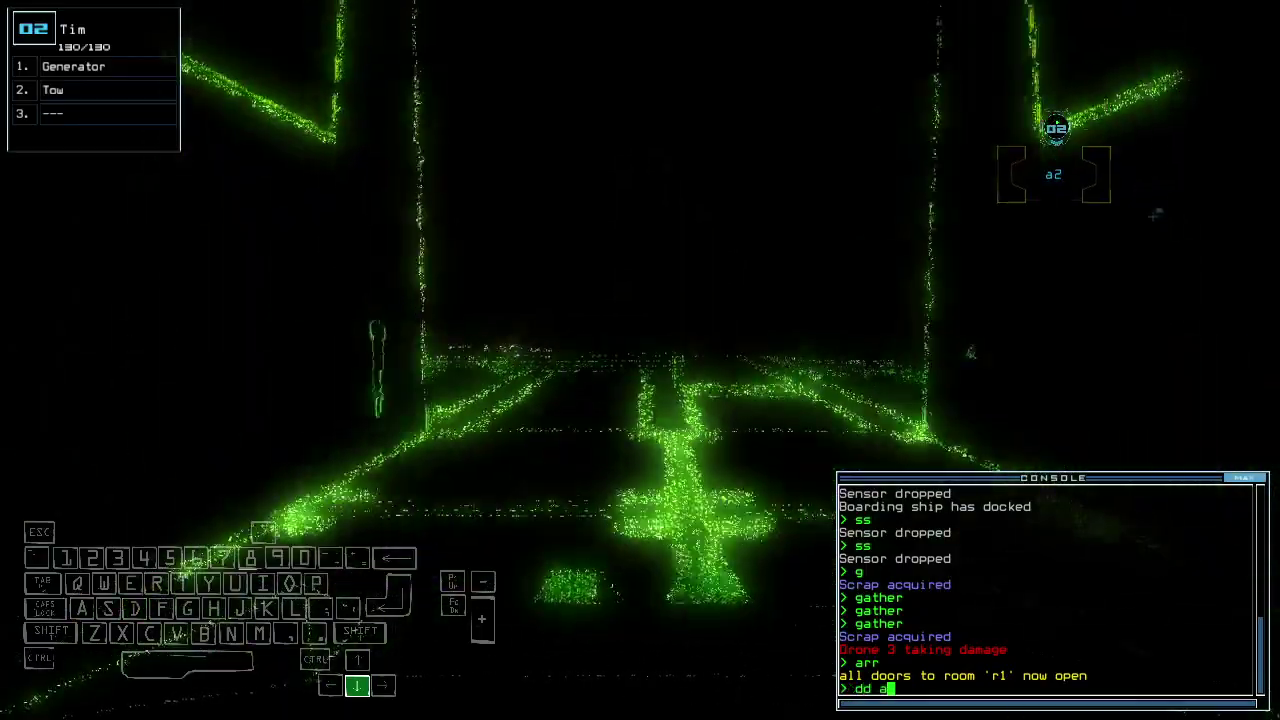
pyautogui.write('1')
# Step: Redock the ship at airlock a1 while drone 3 drives forward
pyautogui.press('Return')
pyautogui.press('3')
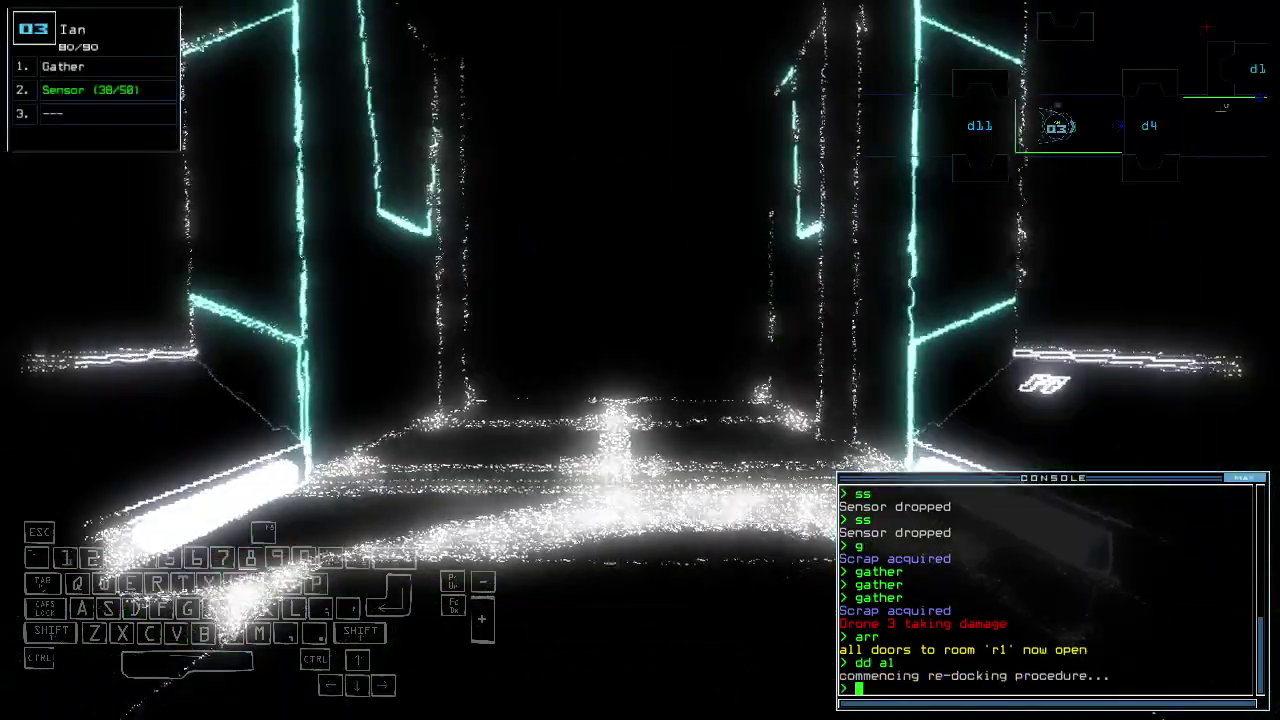
pyautogui.press('Up')
pyautogui.press('Tab')
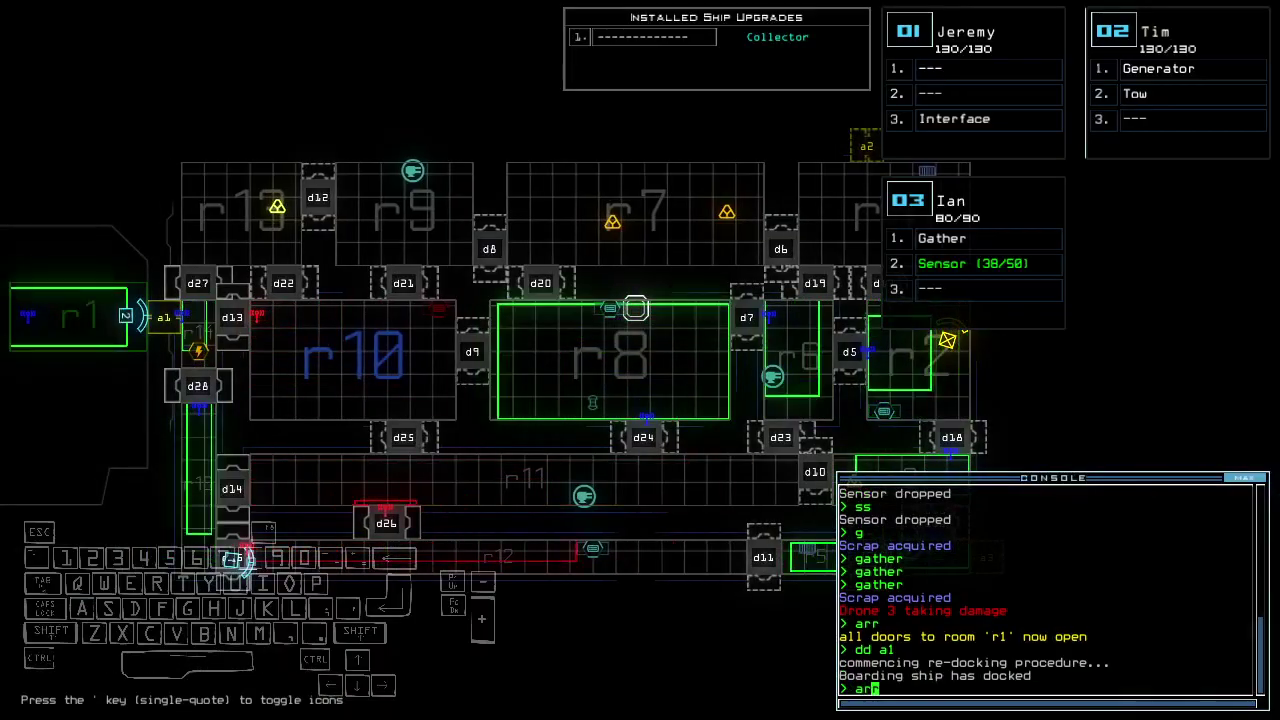
# Step: Reopen r1's doors and activate drone 2's generator to power the ship
pyautogui.press('Return')
pyautogui.press('2')
pyautogui.press('Up')
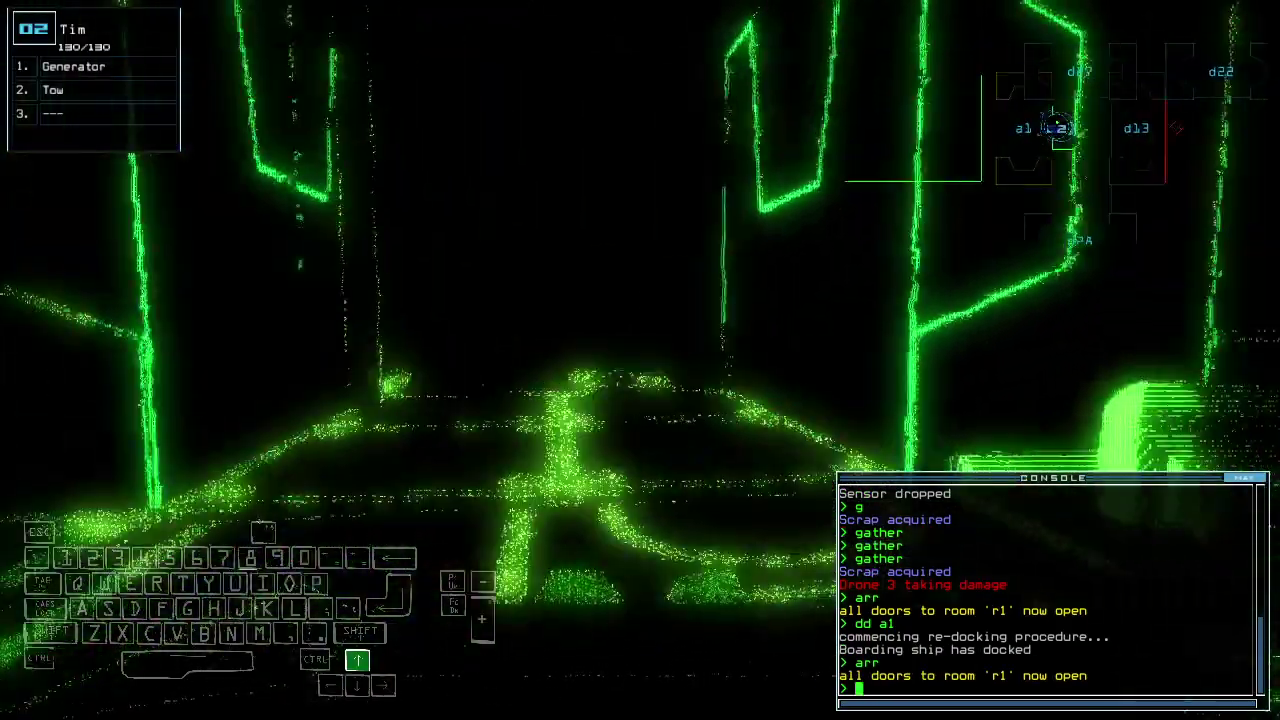
pyautogui.write('generator')
pyautogui.press('Return')
pyautogui.press('Tab')
pyautogui.write('vacuum')
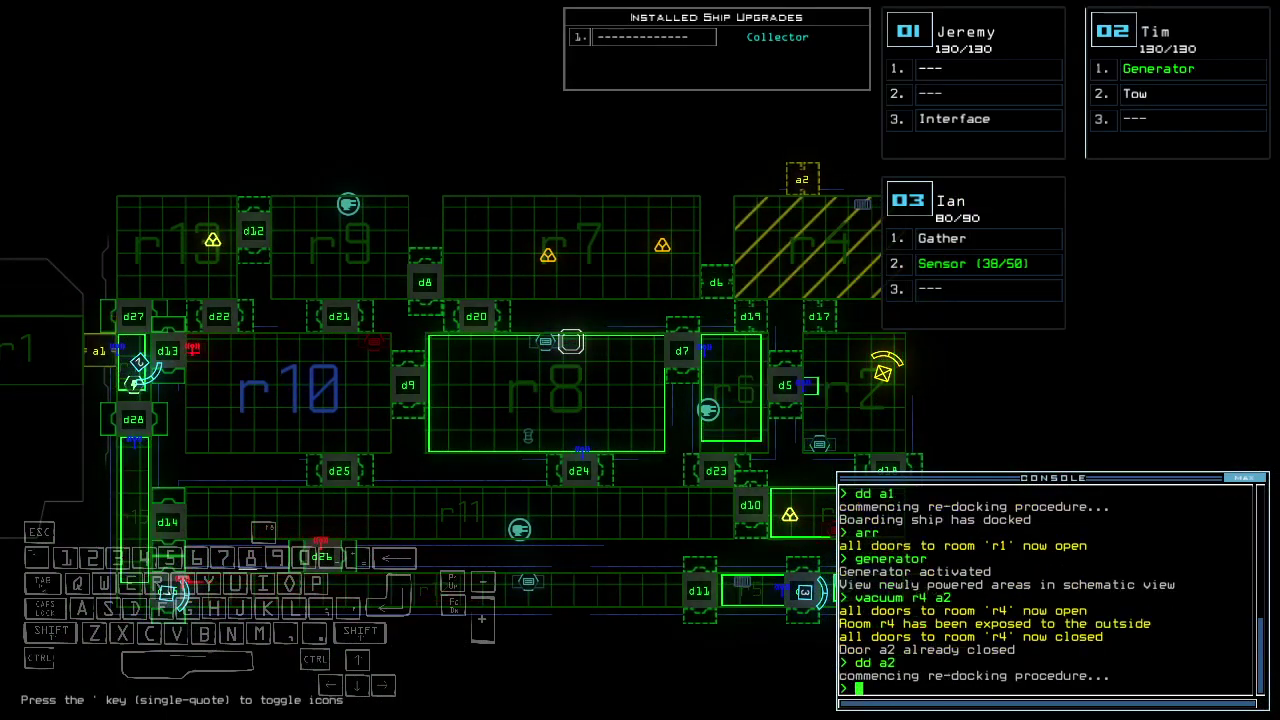
# Step: Steer drone 3 left, glancing at the ship map along the way
pyautogui.press('Right')
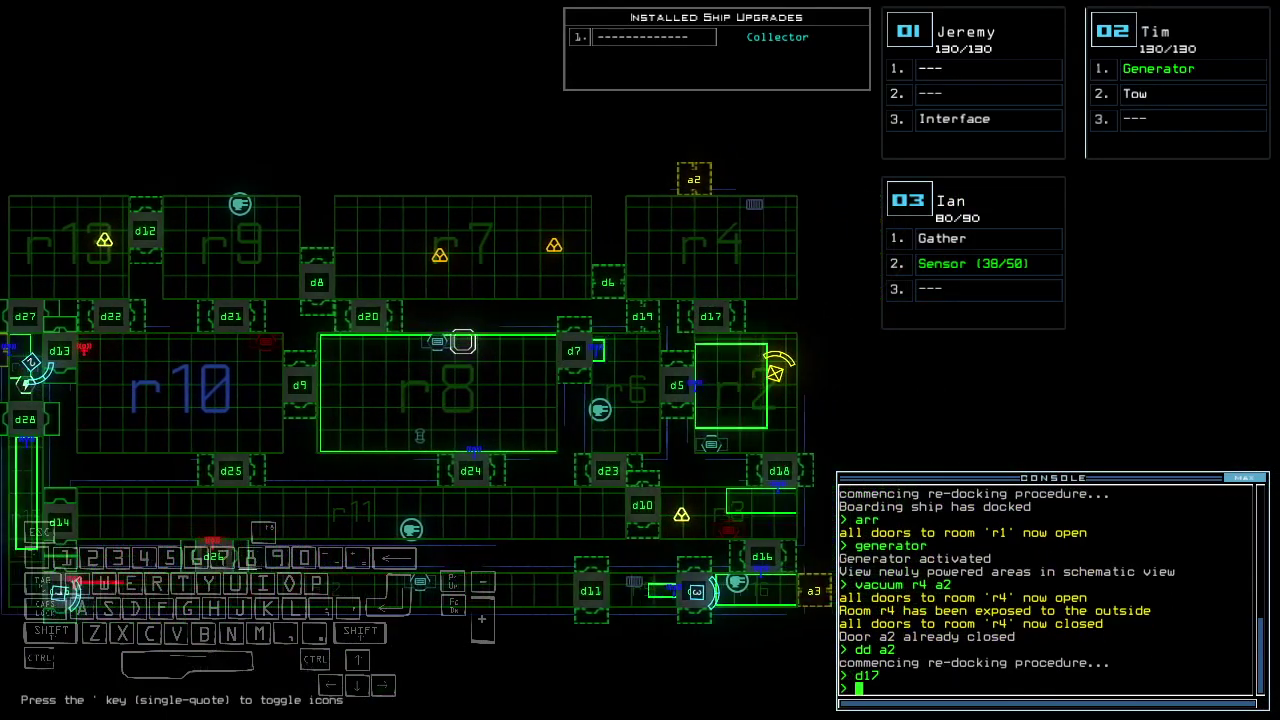
pyautogui.press('3')
pyautogui.press('Up')
pyautogui.press('Left')
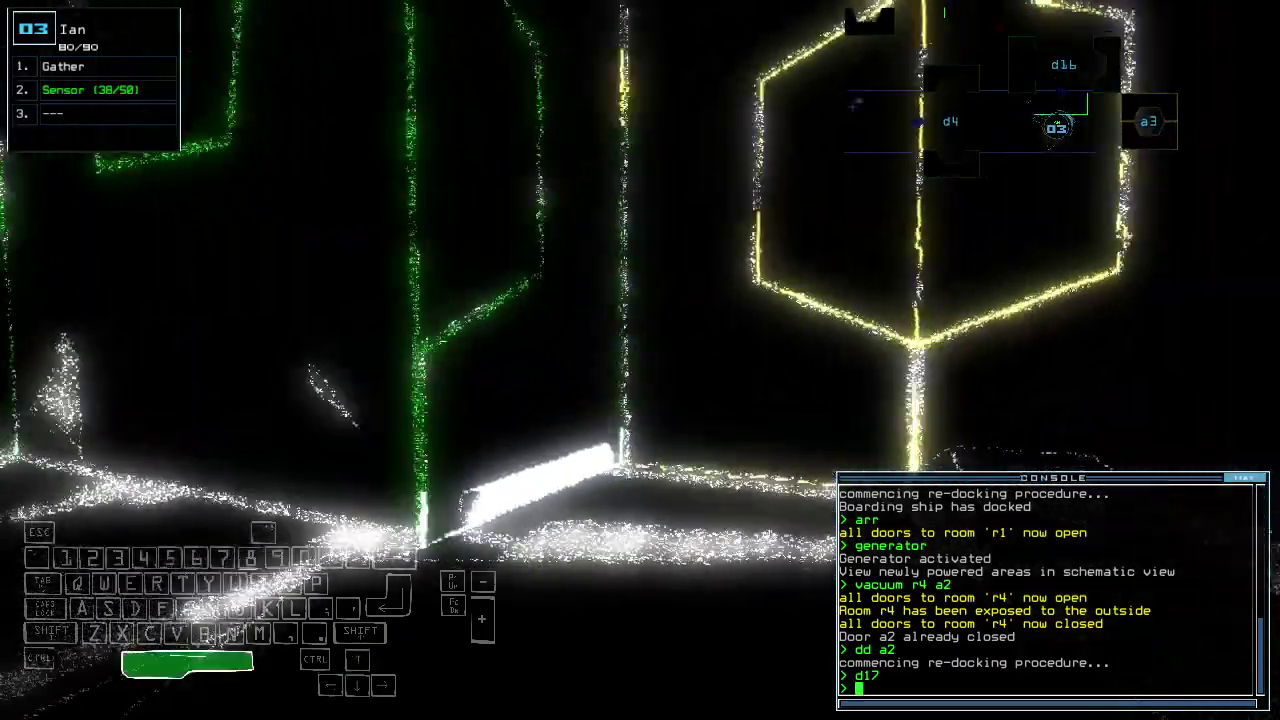
pyautogui.press('space')
pyautogui.press('space')
pyautogui.write('arr')
# Step: Open all doors to r1 and steer drone 3 to gather scrap
pyautogui.press('Return')
pyautogui.press('Tab')
pyautogui.press('space')
pyautogui.press('Up')
pyautogui.press('Left')
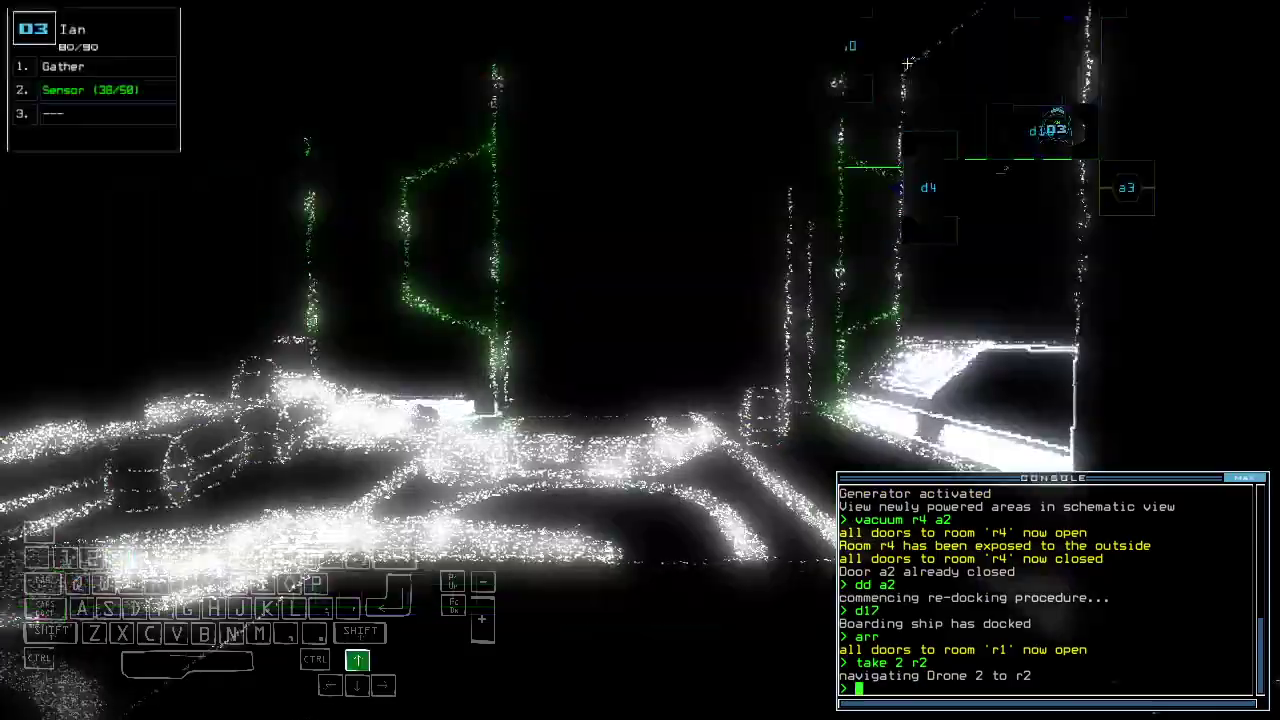
pyautogui.press('Down')
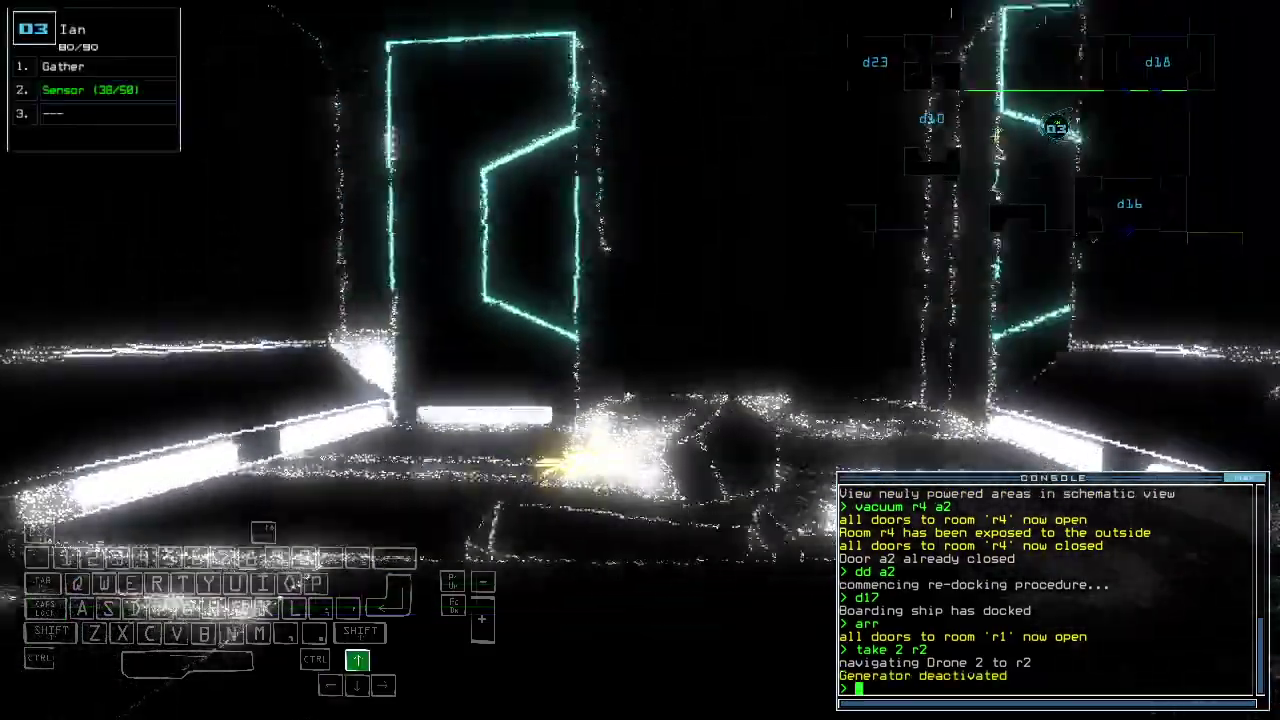
pyautogui.write('g')
pyautogui.press('Return')
pyautogui.press('Right')
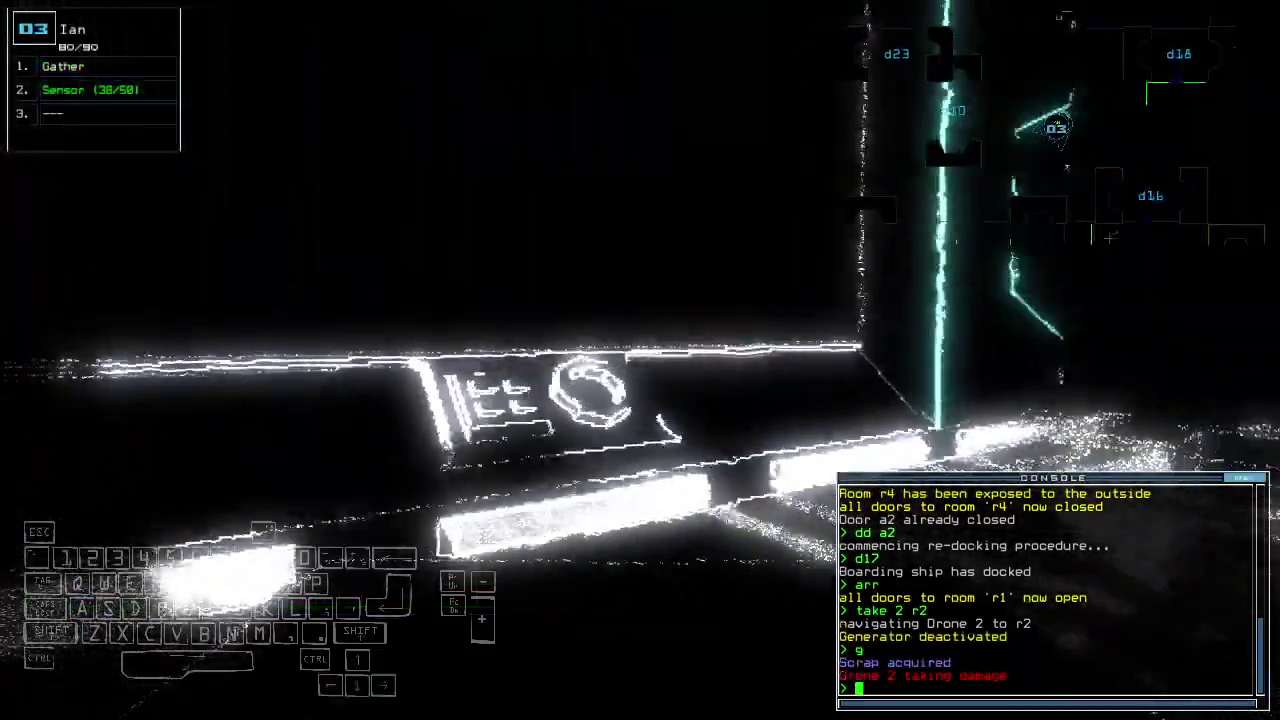
# Step: Drive drone 02 back through the corridor, checking the ship map
pyautogui.press('2')
pyautogui.press('Up')
pyautogui.press('space')
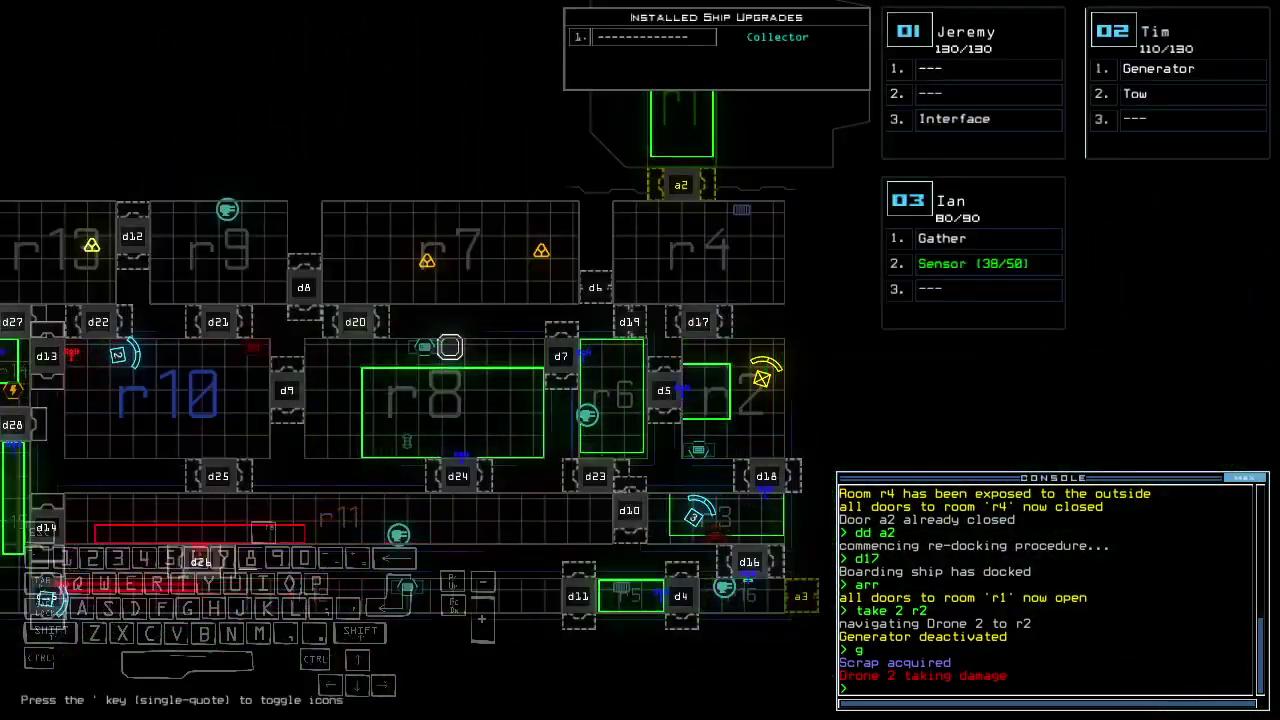
pyautogui.press('space')
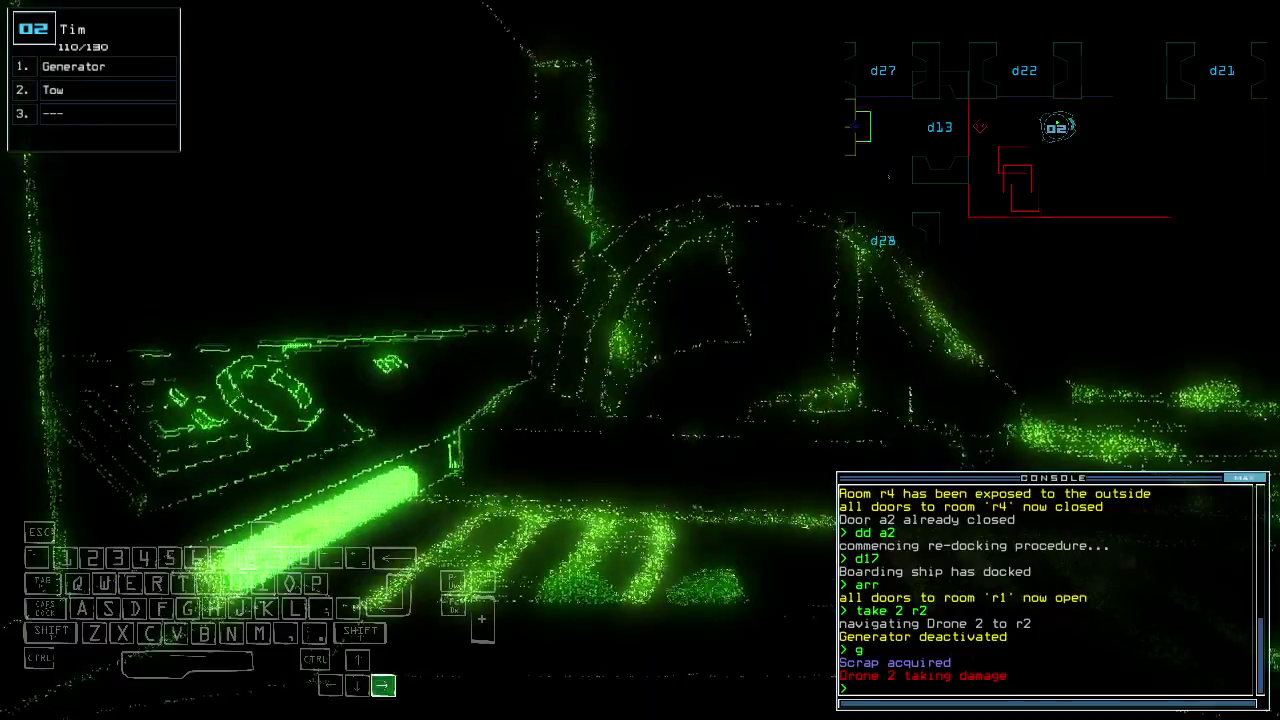
pyautogui.press('Up')
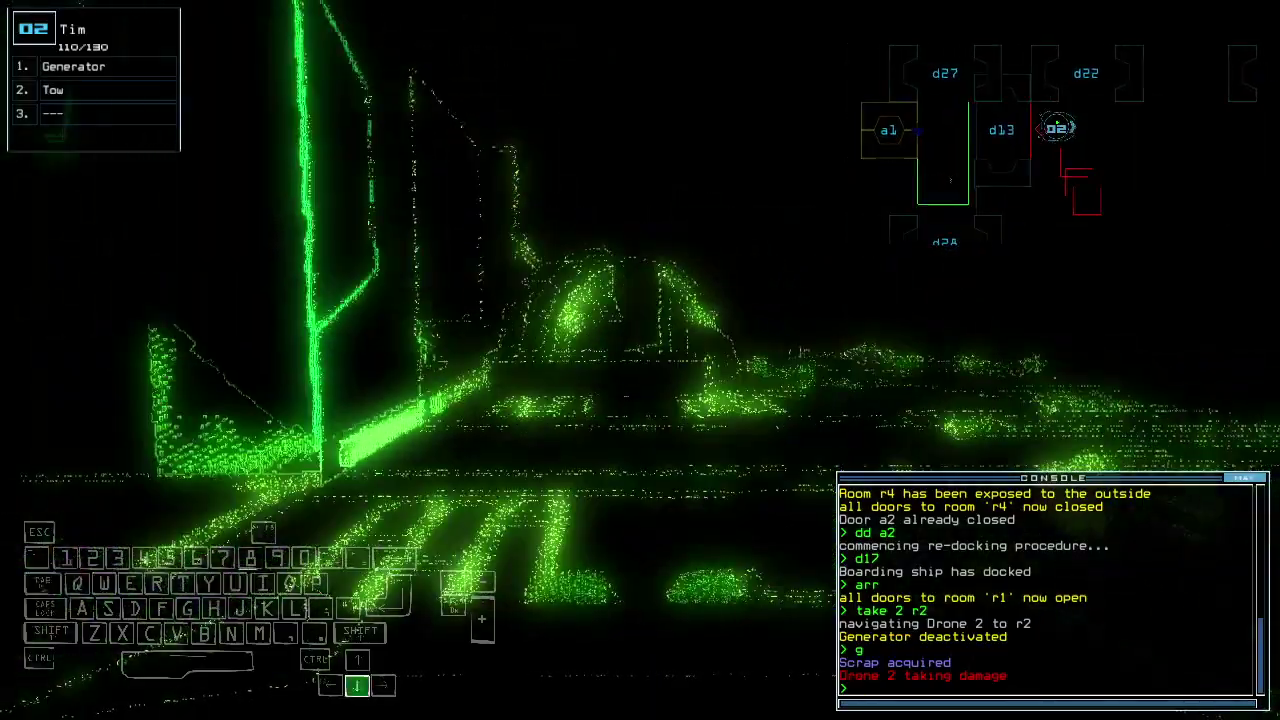
pyautogui.write('dd a1')
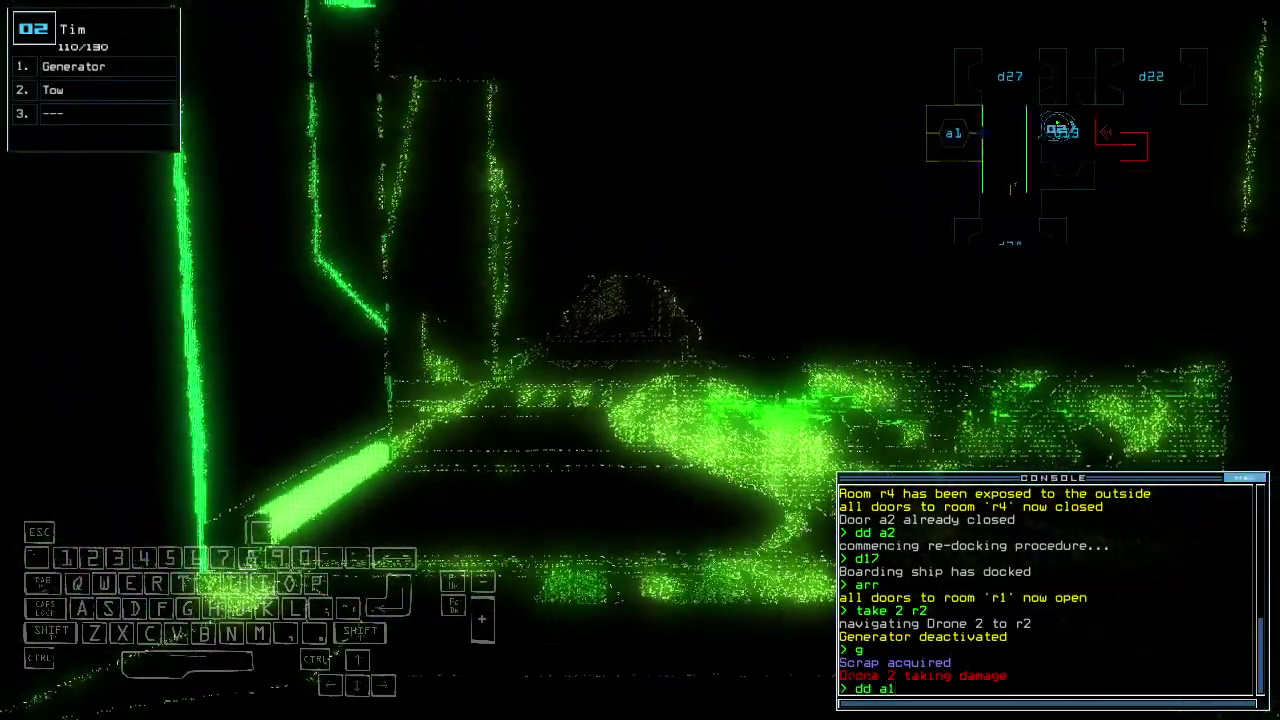
pyautogui.press('space')
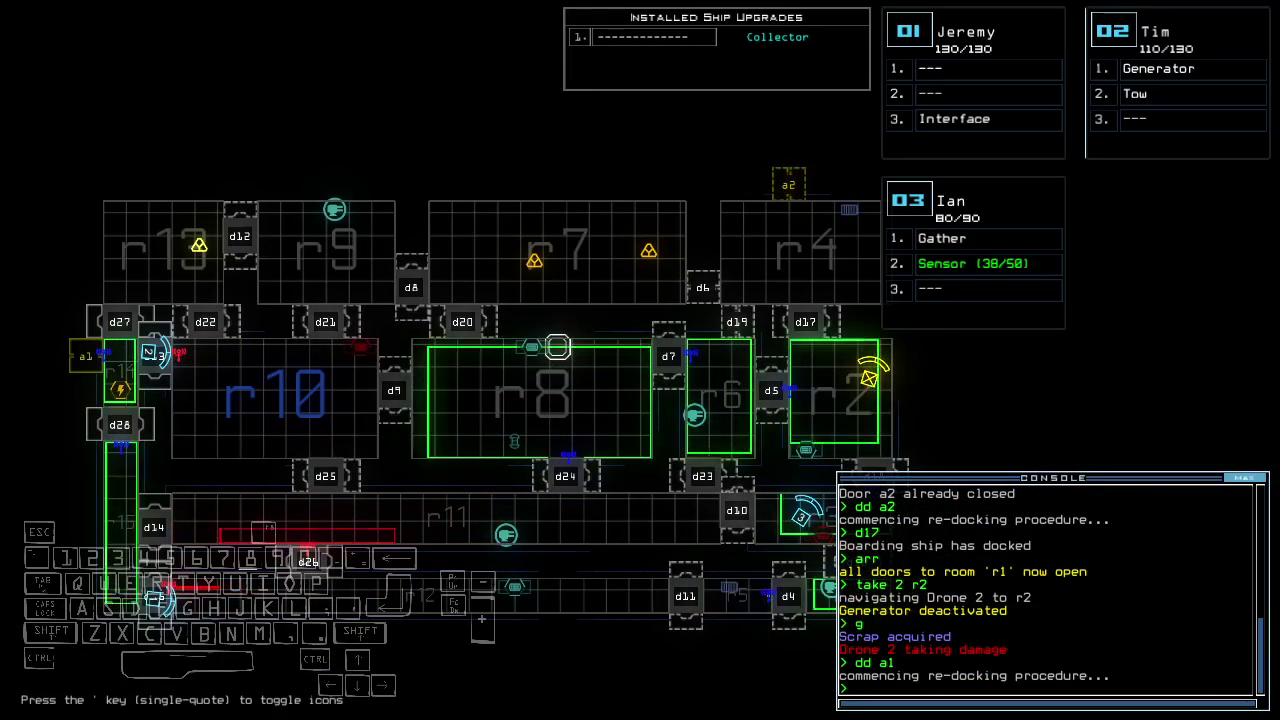
# Step: Back drone 02 out, open r1's doors, and start re-docking at a2
pyautogui.press('space')
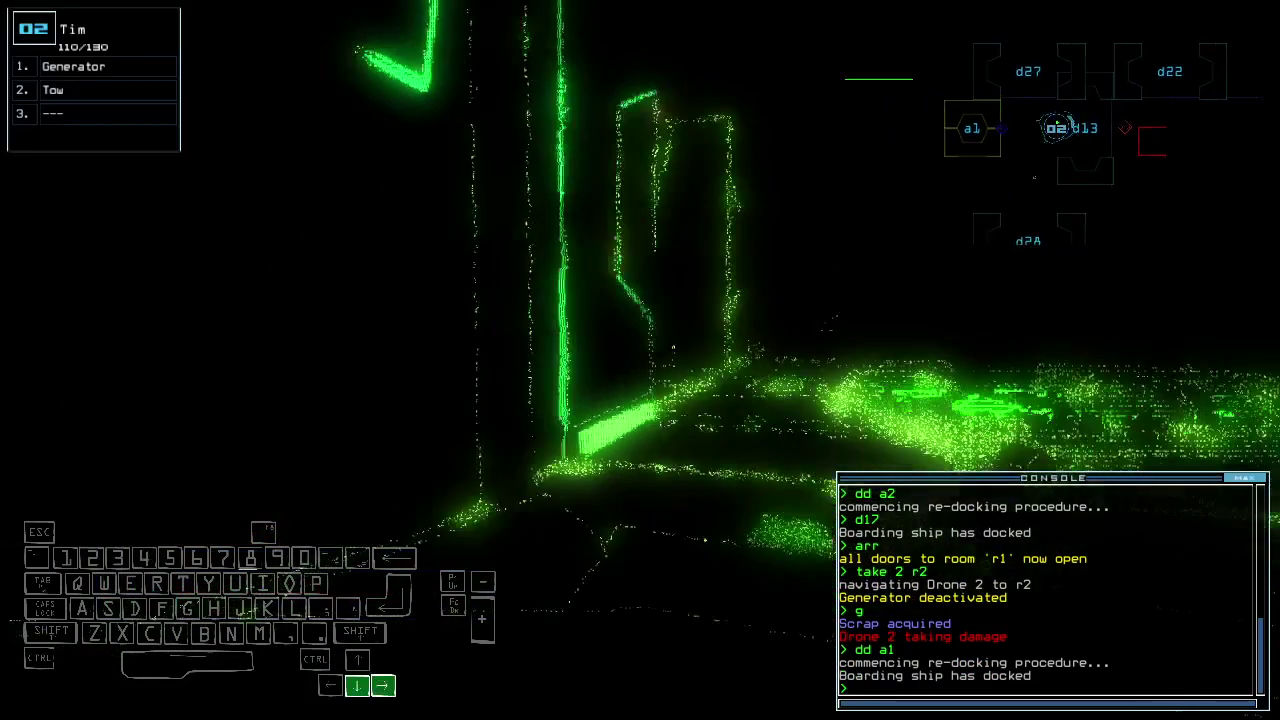
pyautogui.write('arr')
pyautogui.press('Return')
pyautogui.write('dd a2')
pyautogui.press('Down')
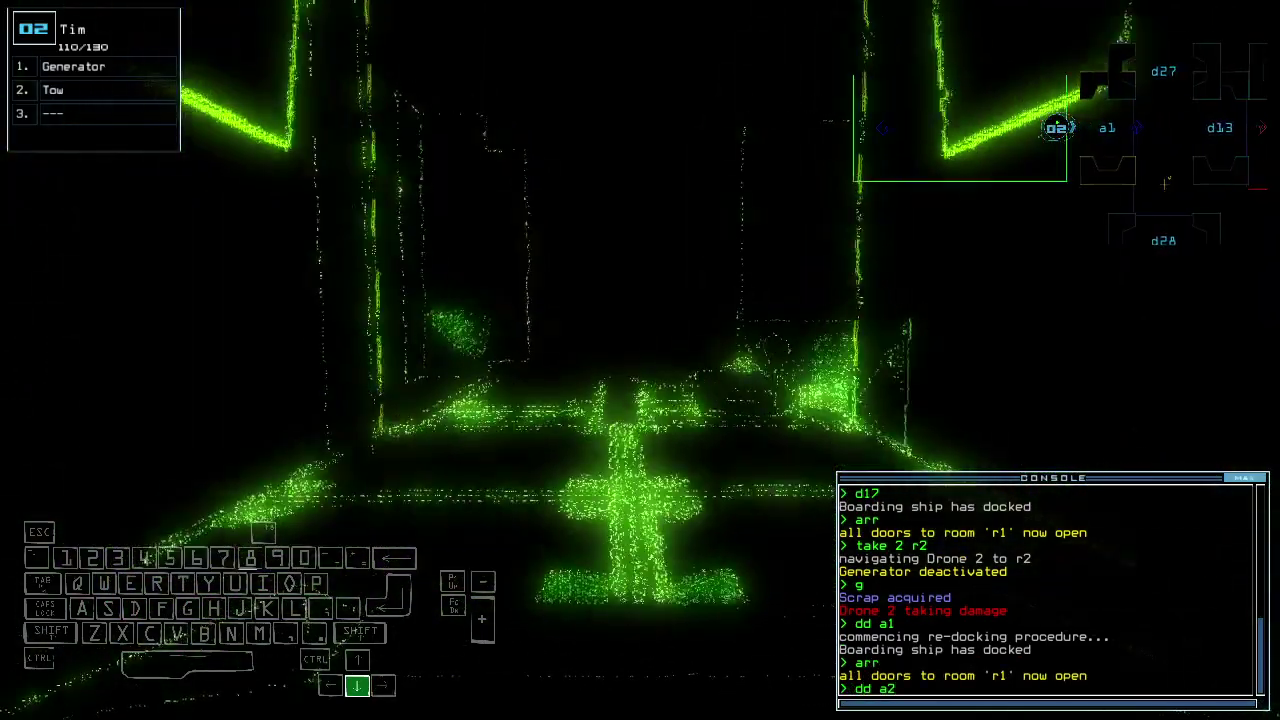
pyautogui.press('Return')
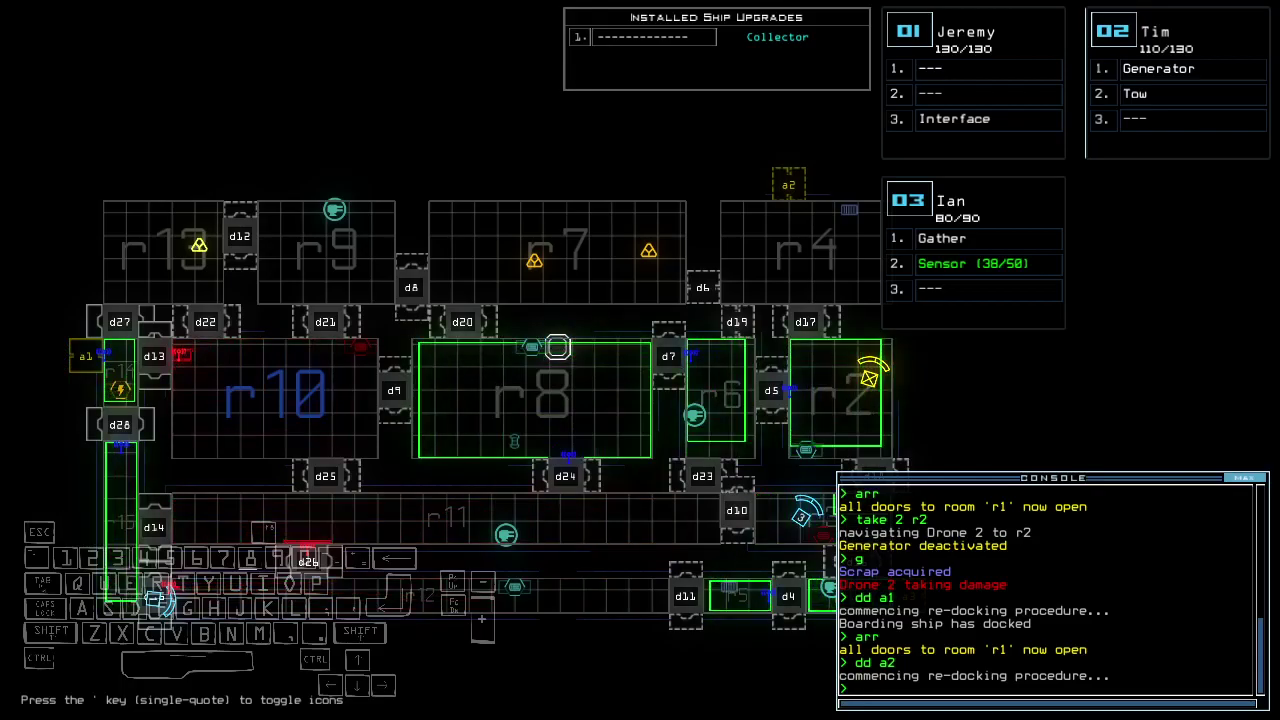
pyautogui.write('arr')
# Step: Reopen r1's doors, drive drone 02 towing Rick, and check the mission time
pyautogui.press('Return')
pyautogui.press('space')
pyautogui.press('Up')
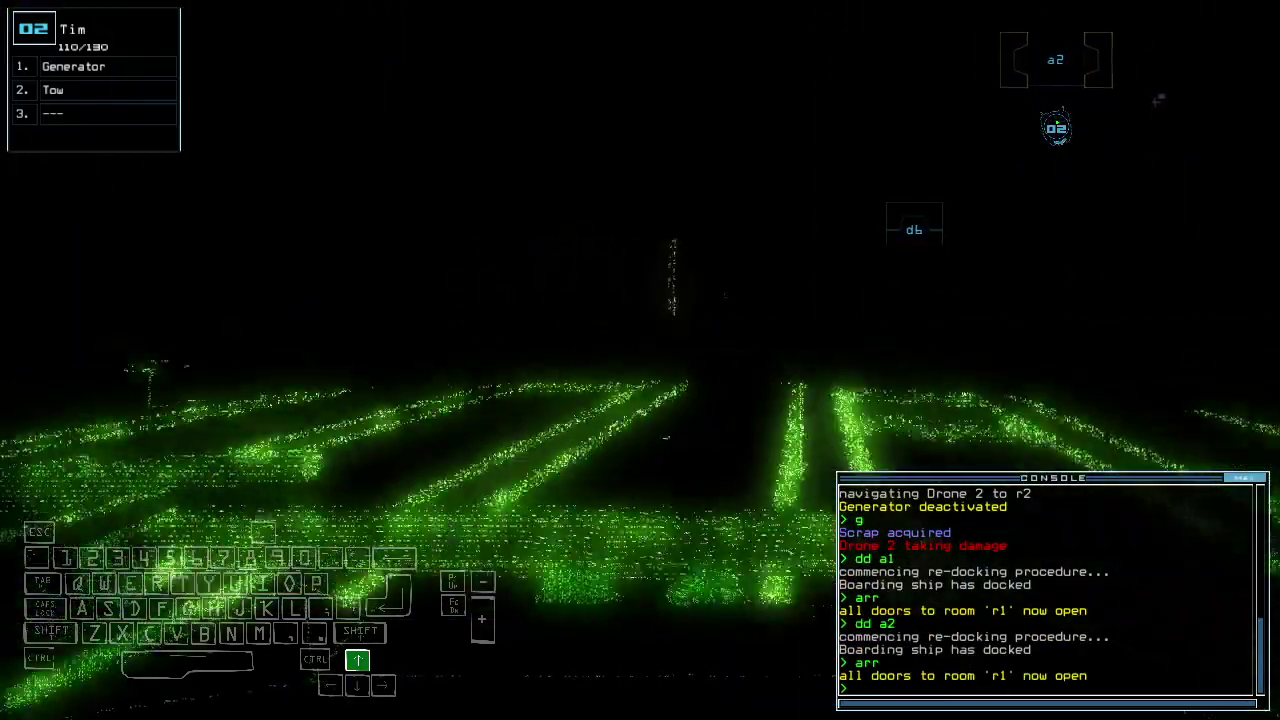
pyautogui.write('t')
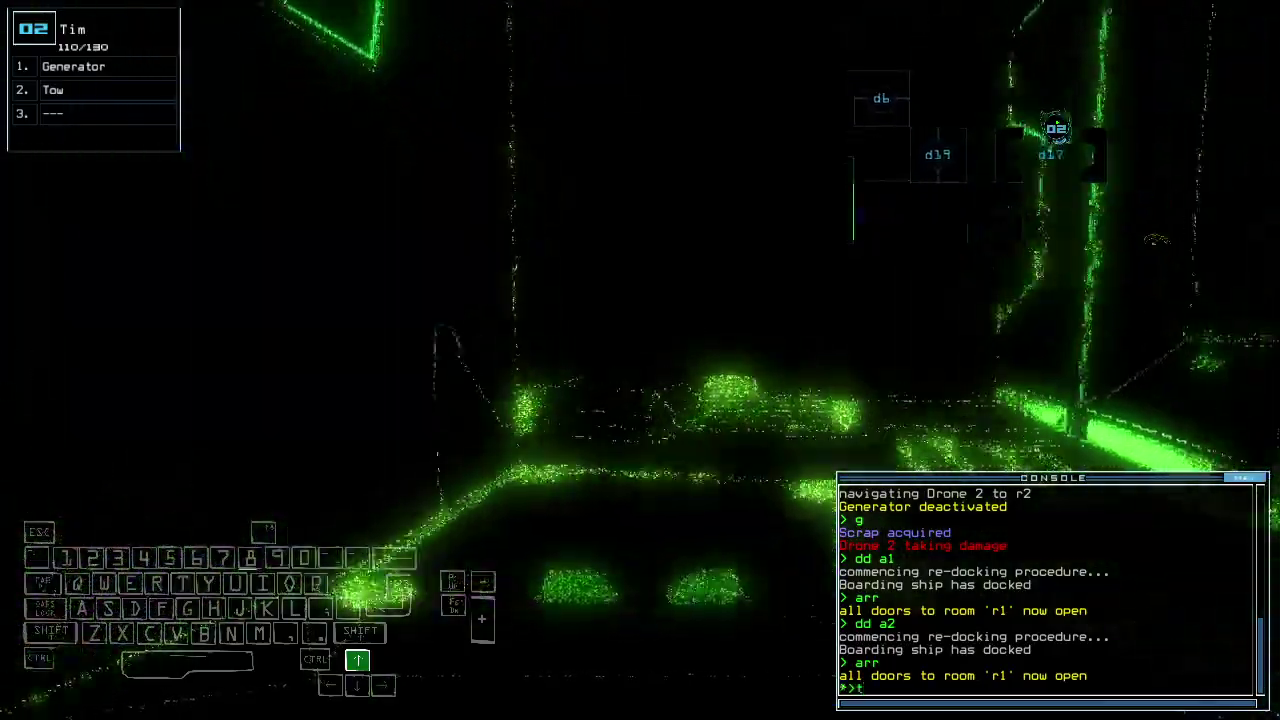
pyautogui.write('ow')
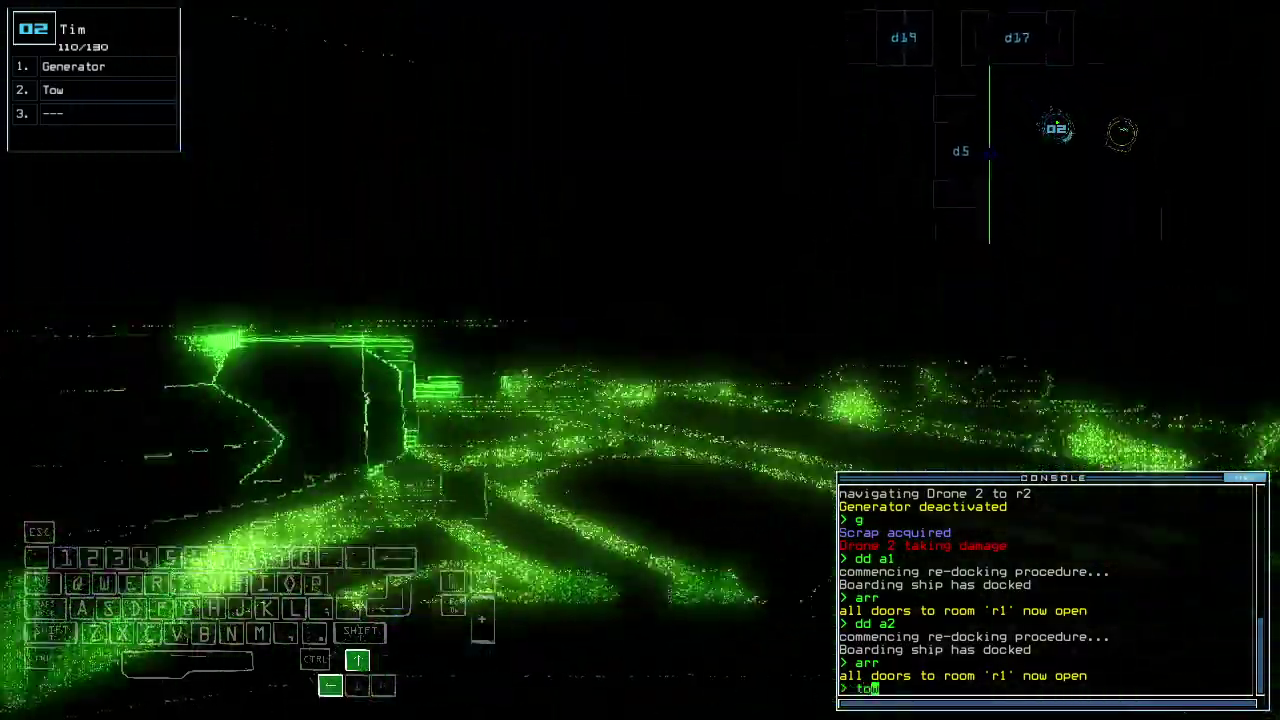
pyautogui.press('Escape')
pyautogui.write('back')
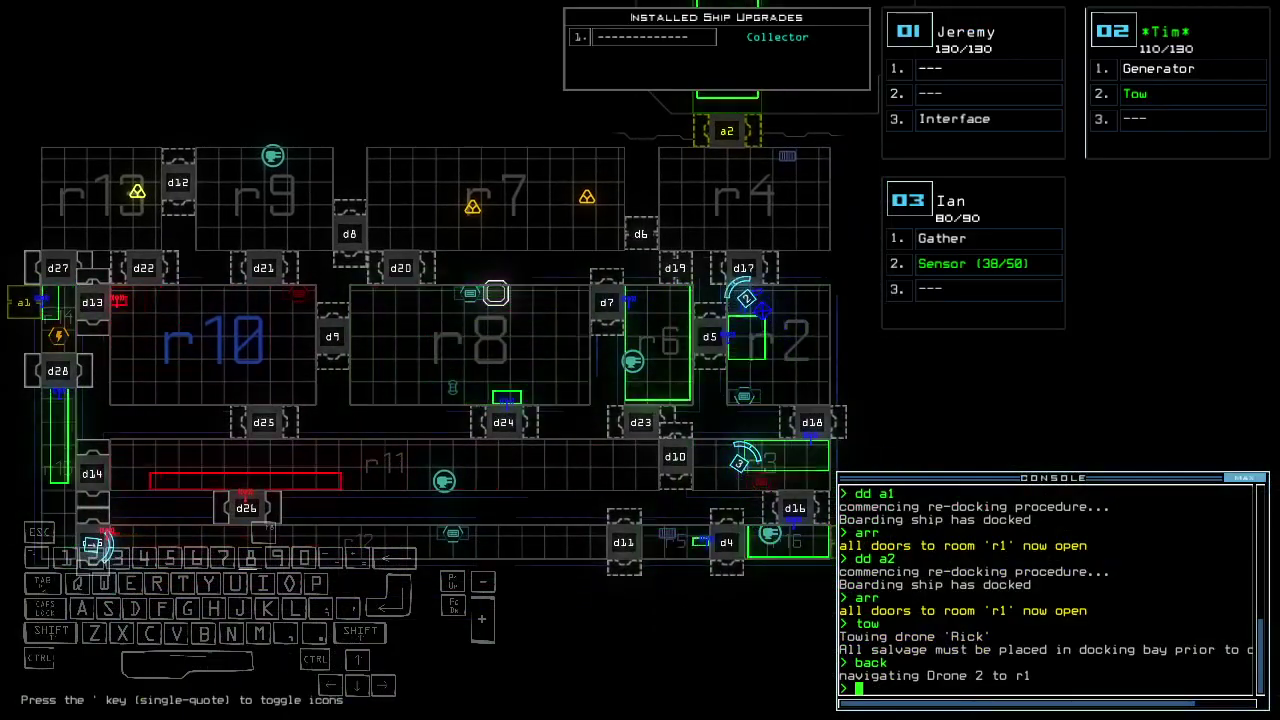
pyautogui.press('Up')
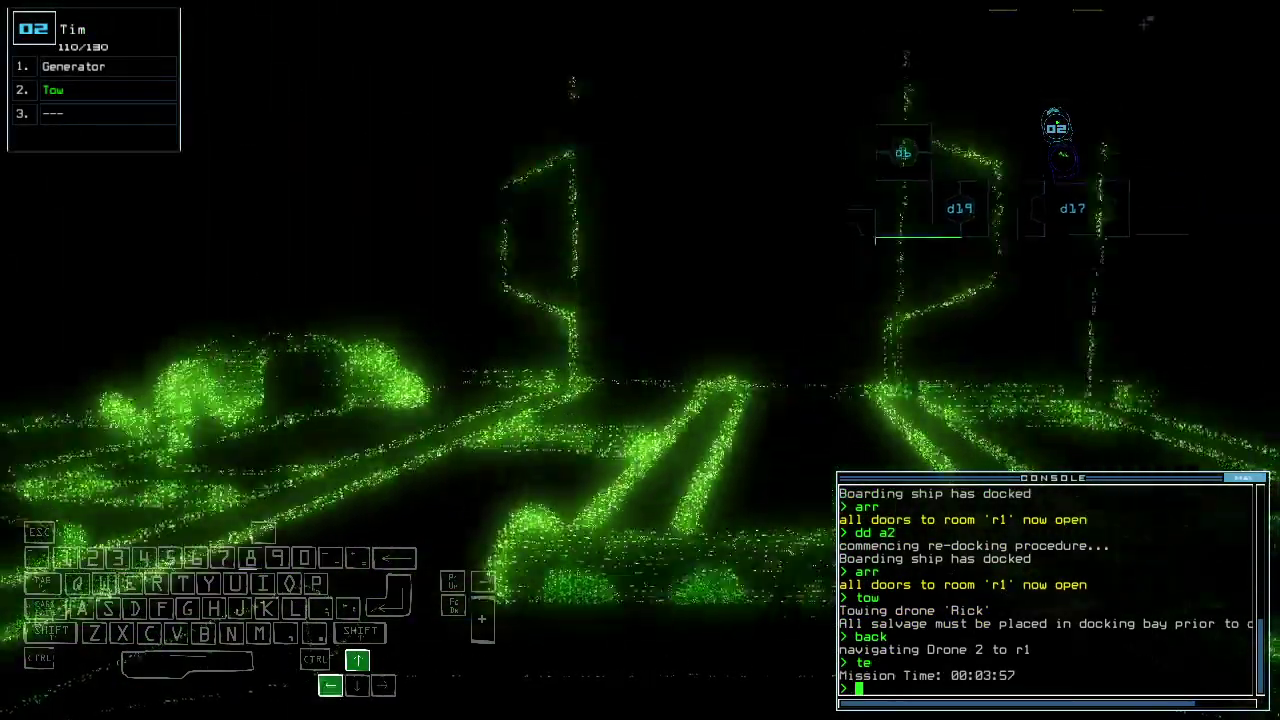
pyautogui.write('te')
pyautogui.press('Return')
pyautogui.write('te')
pyautogui.press('Return')
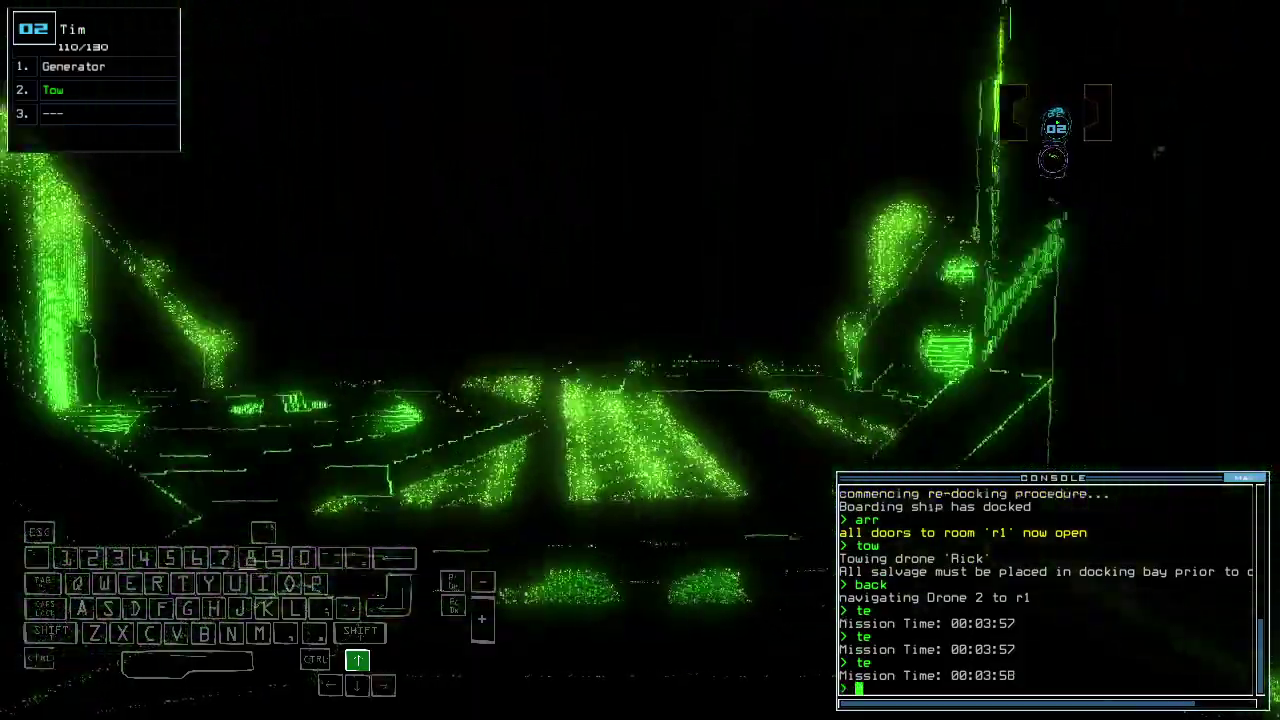
# Step: Drive drone 03 forward and turn it left to explore
pyautogui.press('3')
pyautogui.press('Escape')
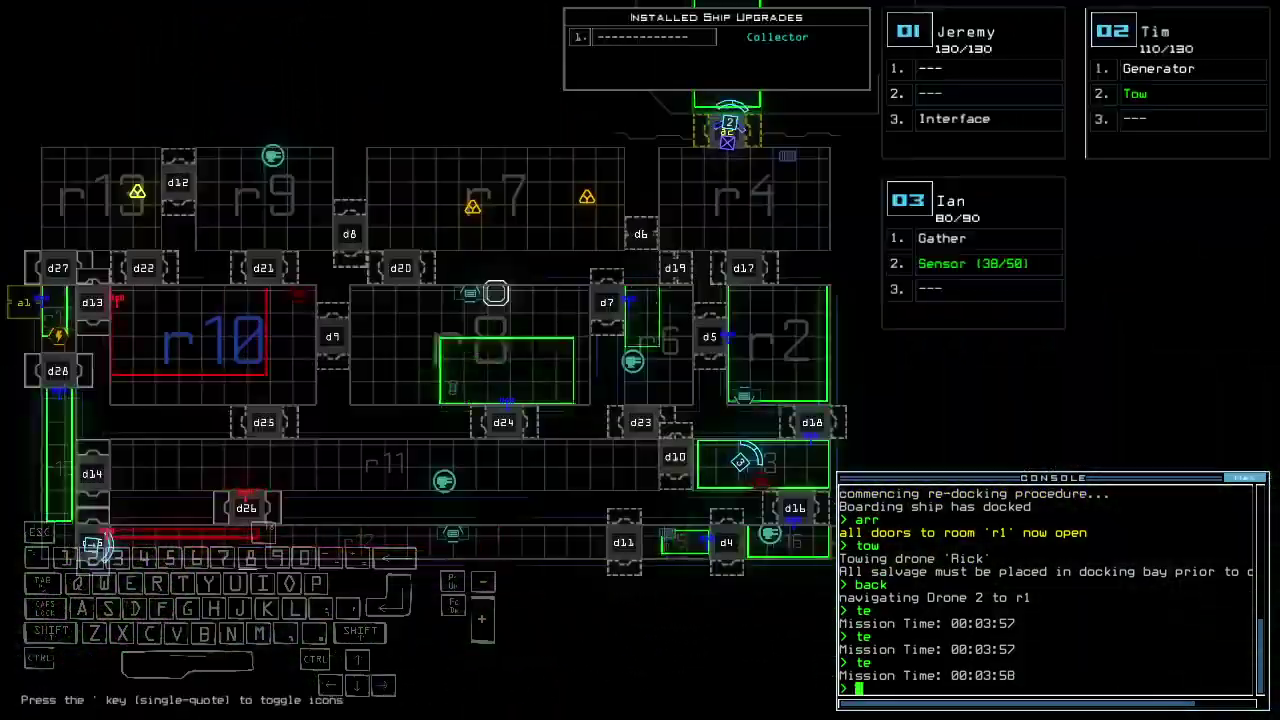
pyautogui.press('3')
pyautogui.press('Up')
pyautogui.press('Left')
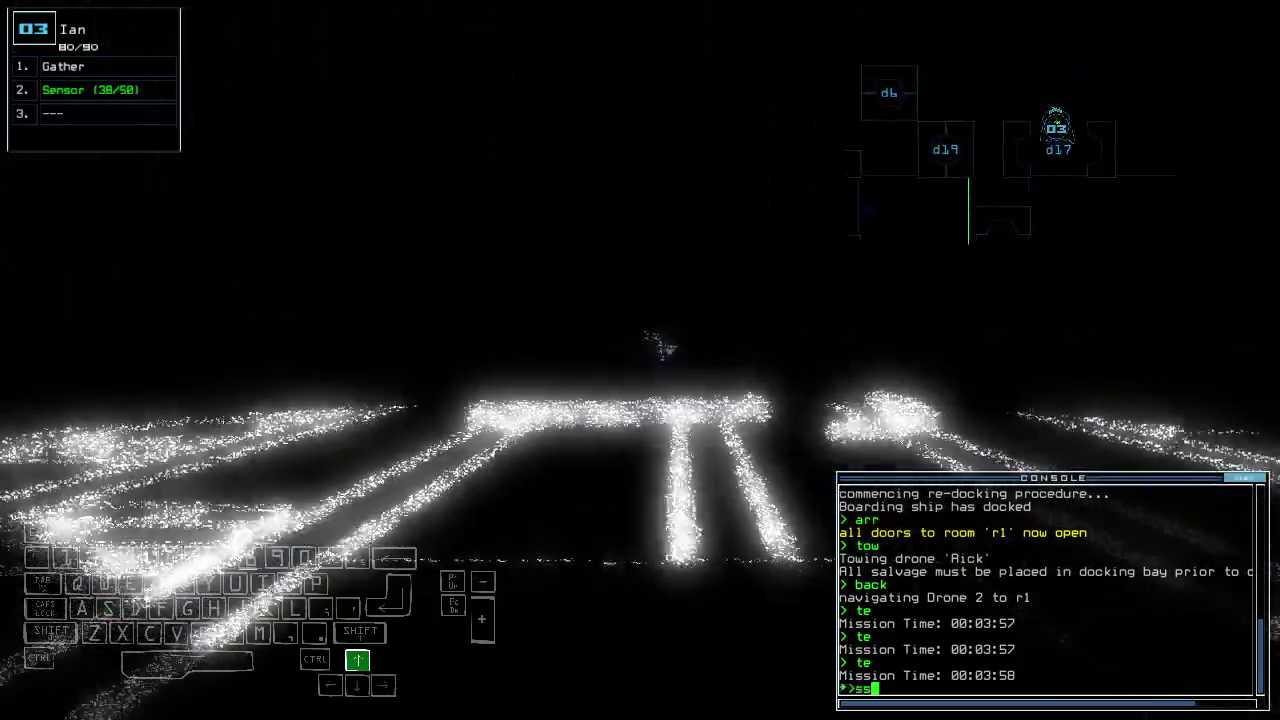
# Step: Drive drone 02 forward and release drone Rick from tow
pyautogui.press('Tab')
pyautogui.press('2')
pyautogui.press('Up')
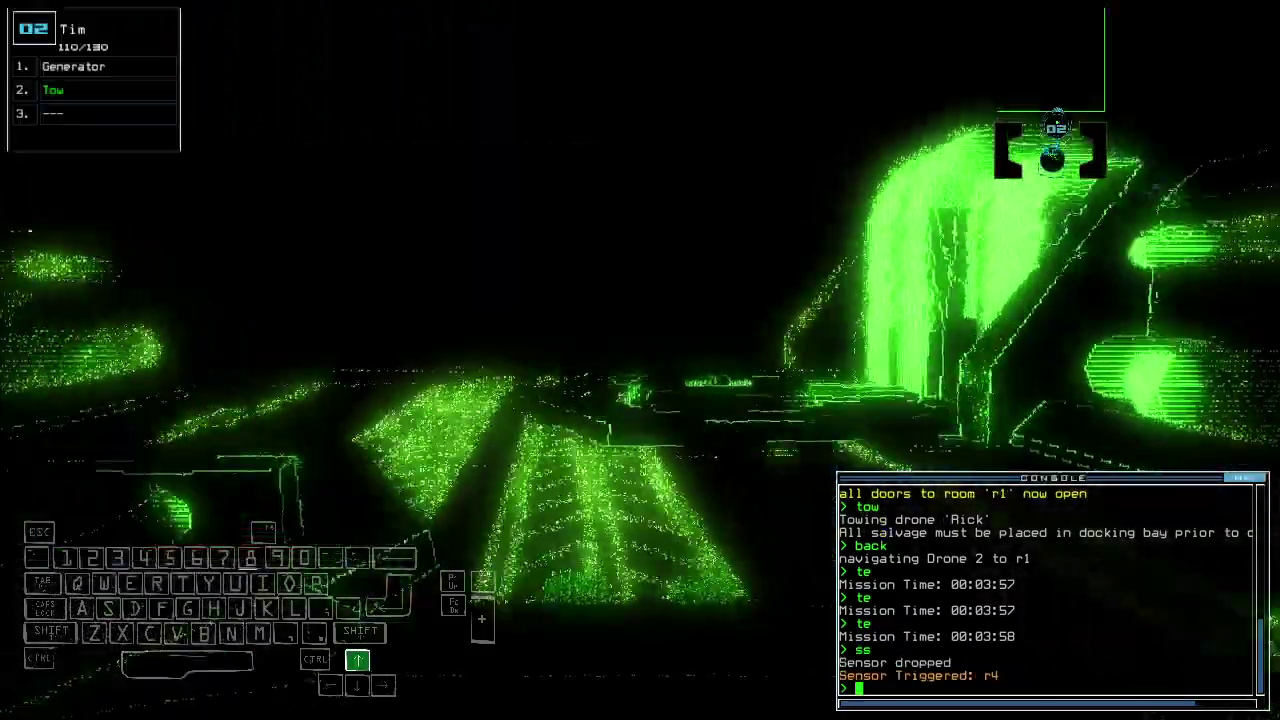
pyautogui.write('to')
pyautogui.press('Return')
pyautogui.press('Tab')
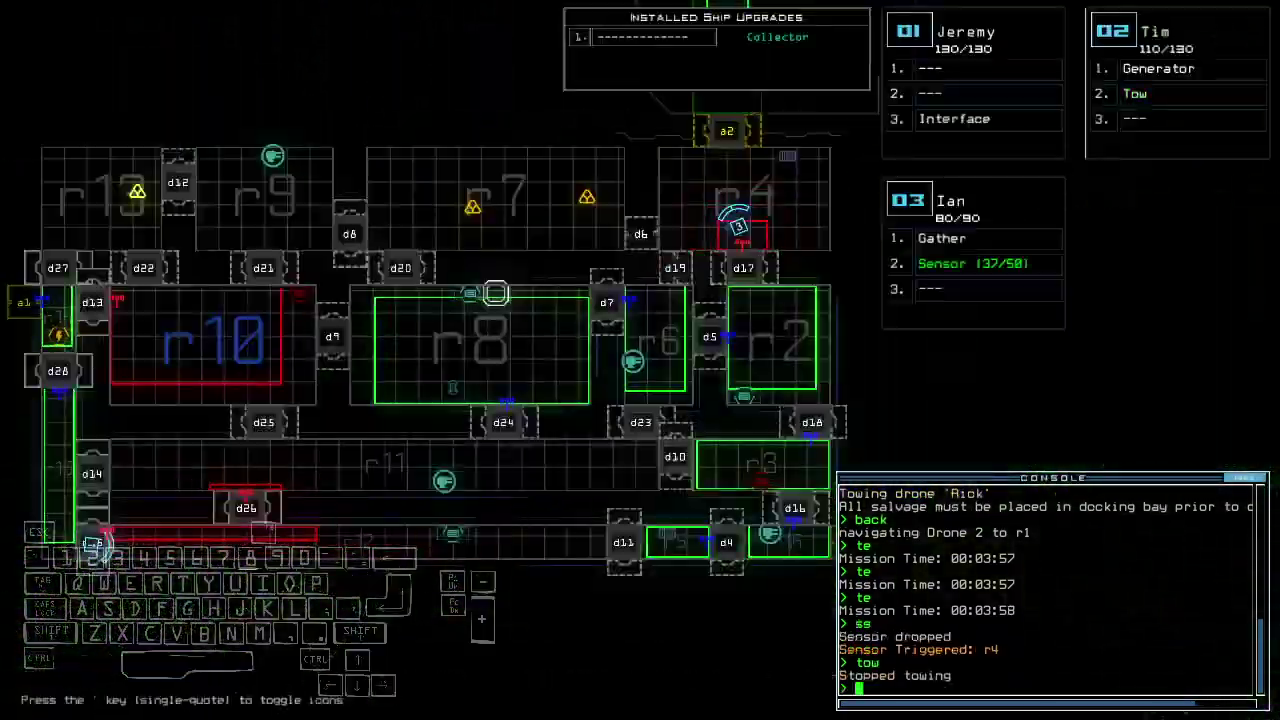
pyautogui.write('dd a1')
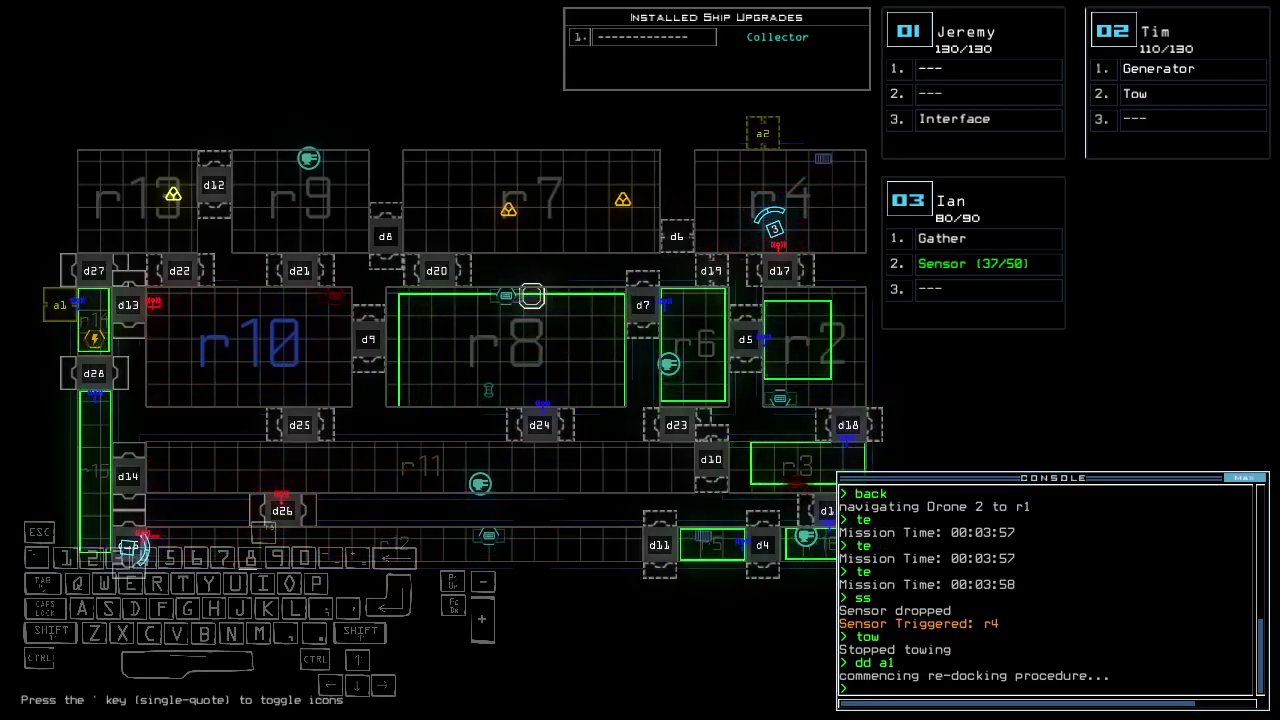
pyautogui.write('r')
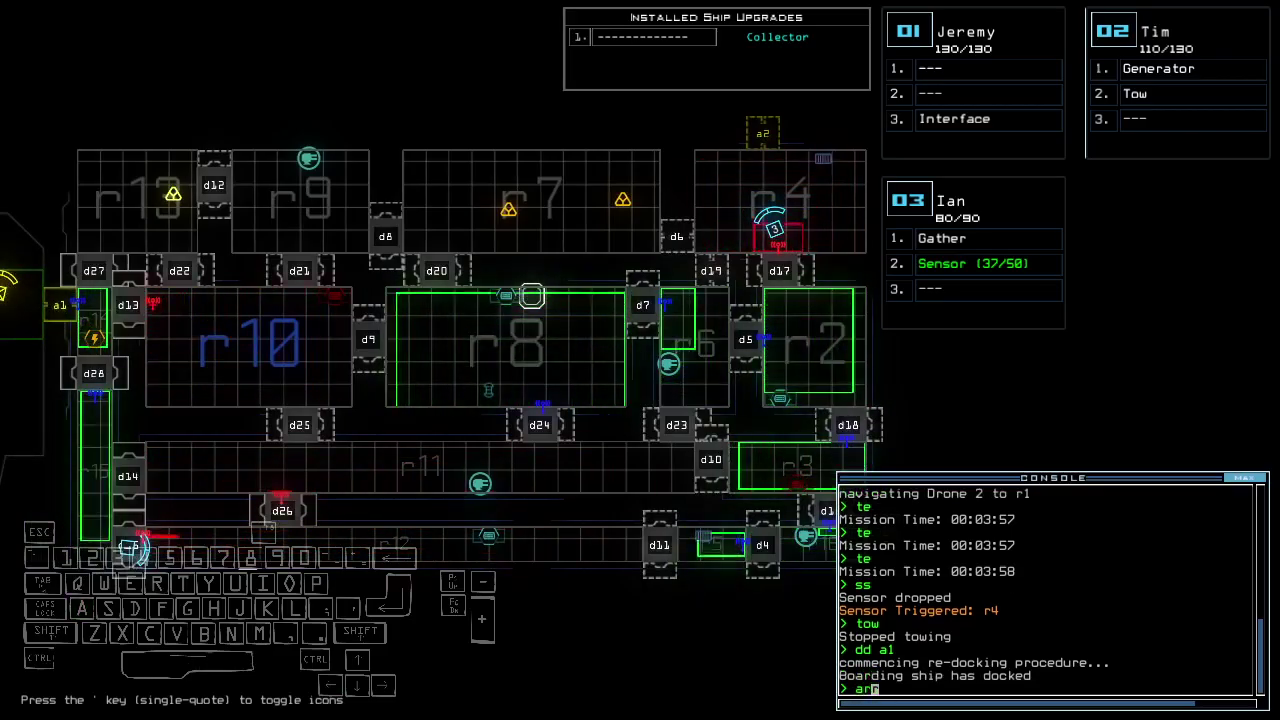
# Step: Reopen all doors to r1 and drive drone 02 forward
pyautogui.press('Return')
pyautogui.press('Tab')
pyautogui.press('Up')
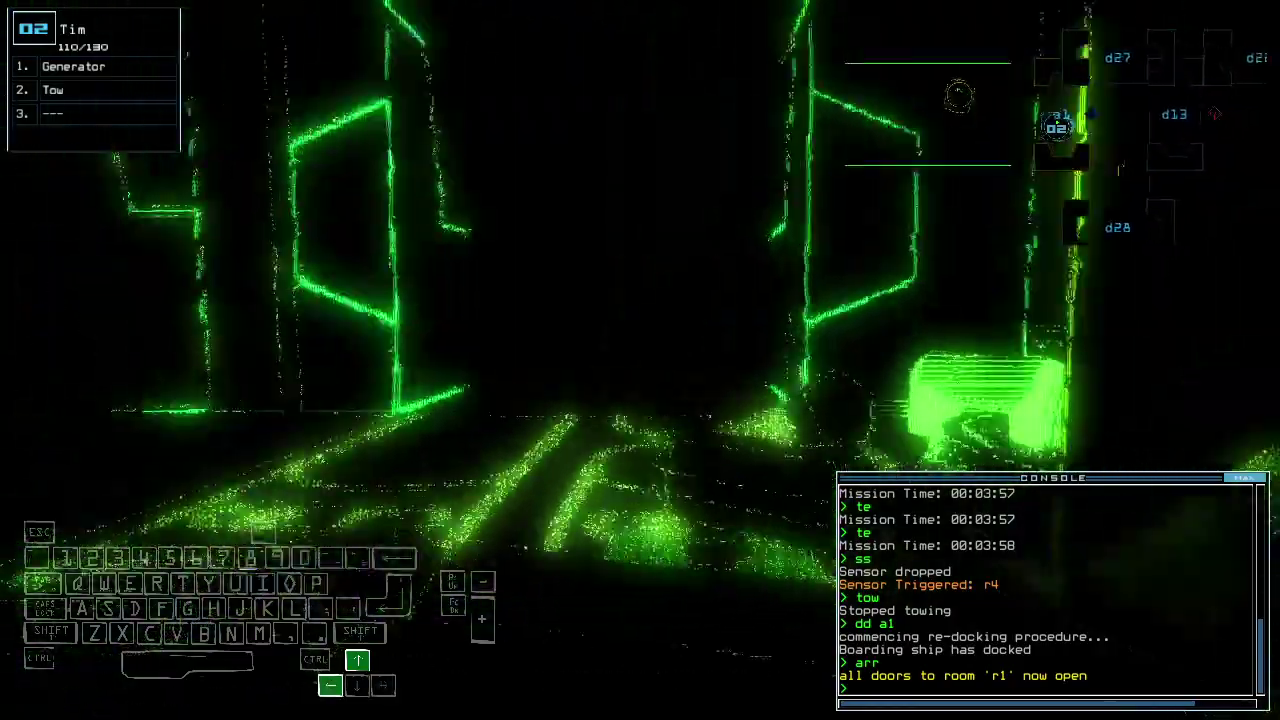
pyautogui.write('generator')
# Step: Activate the generator and drop two sensors from drone 03 near door d6
pyautogui.press('Return')
pyautogui.press('Tab')
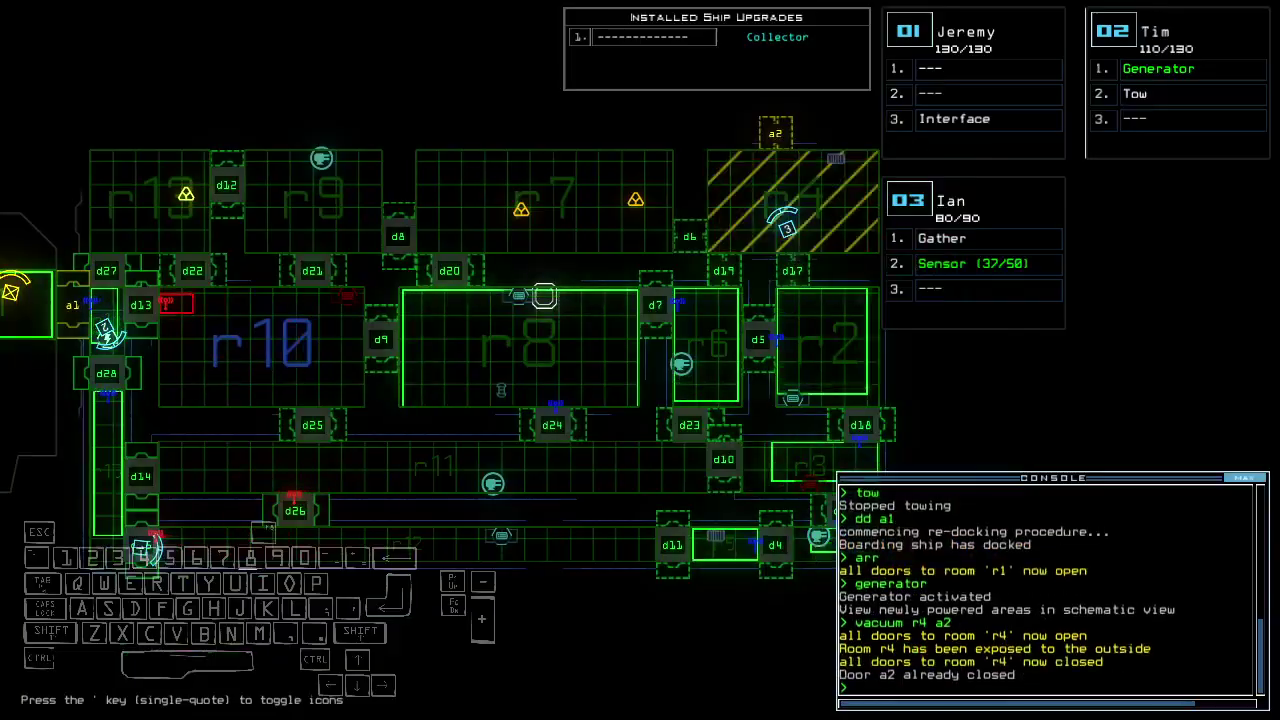
pyautogui.write('3ss')
pyautogui.press('Return')
pyautogui.write('d6')
pyautogui.press('Return')
pyautogui.press('Up')
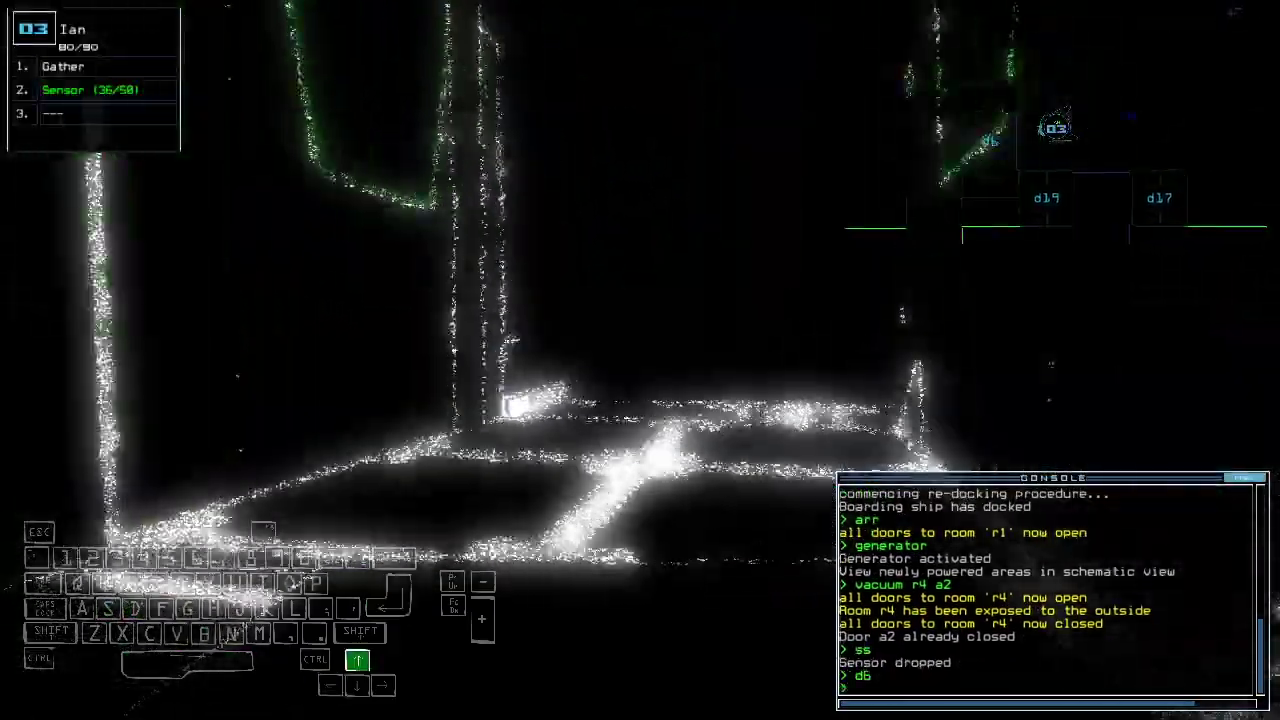
pyautogui.write('ss')
pyautogui.press('Return')
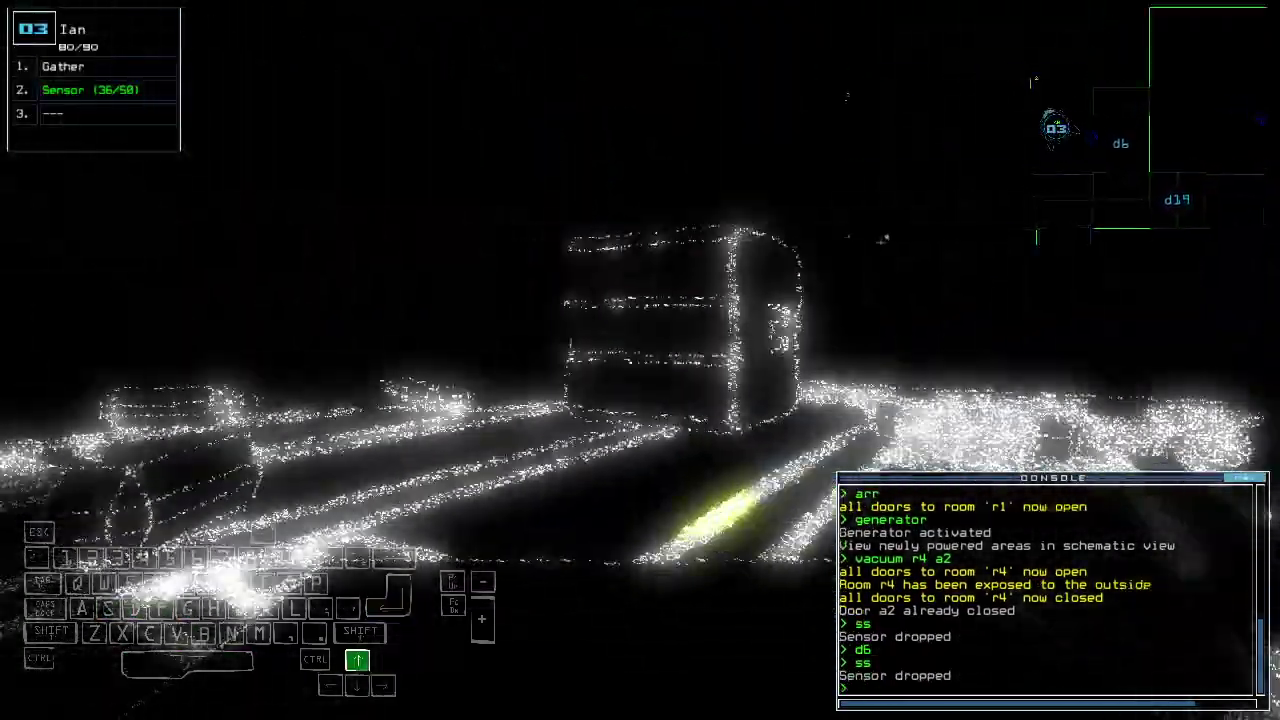
pyautogui.write('g')
# Step: Gather two scrap pieces with drone 03 and drop another sensor
pyautogui.press('Return')
pyautogui.press('Left')
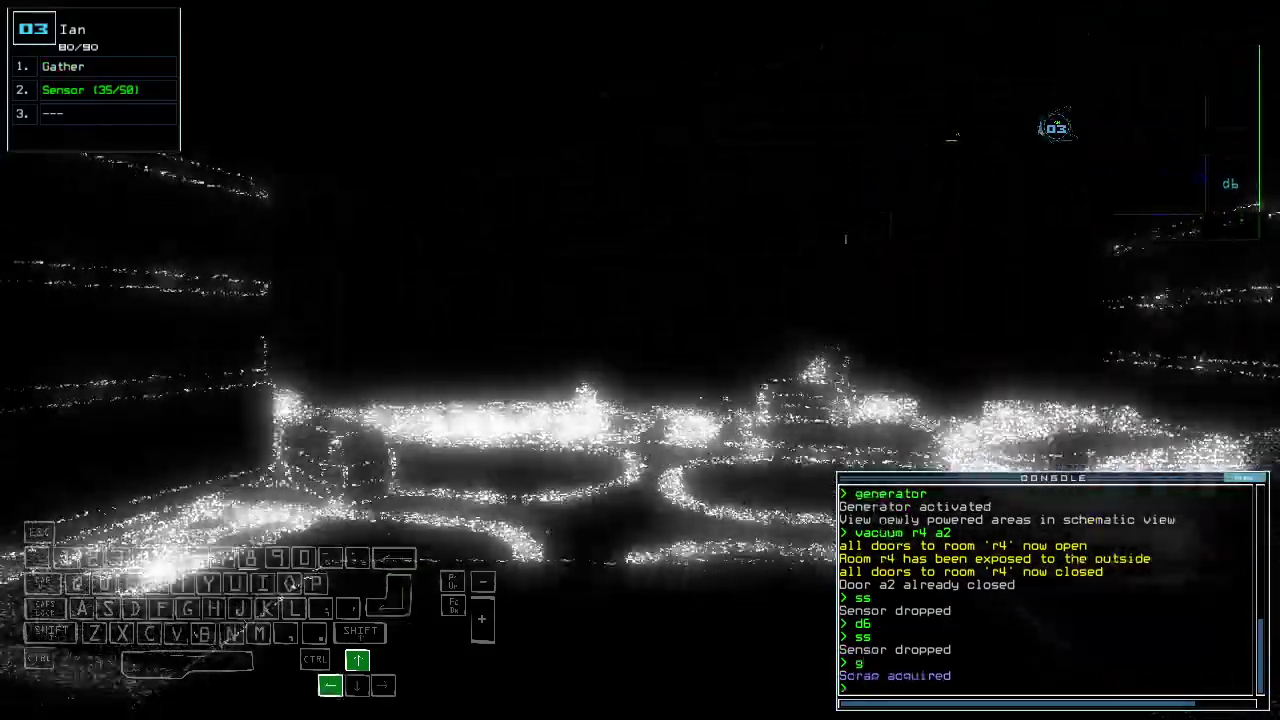
pyautogui.write('g')
pyautogui.press('Return')
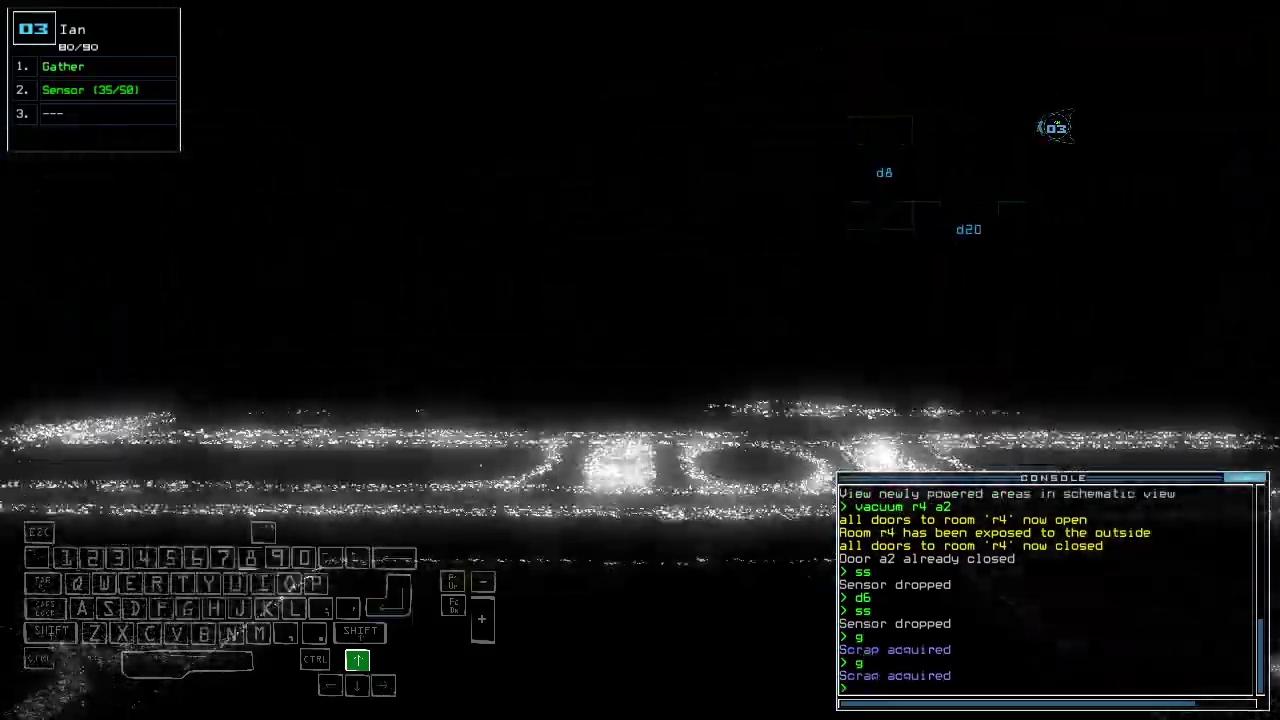
pyautogui.press('Tab')
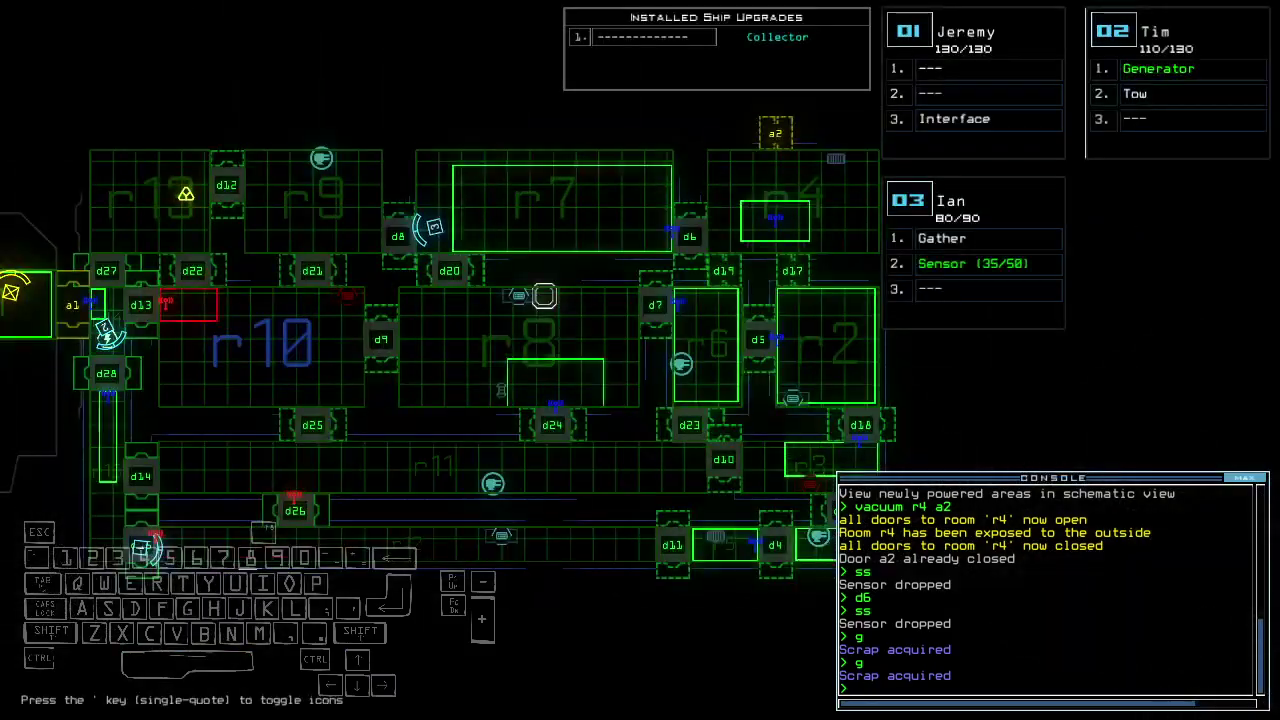
pyautogui.press('Up')
pyautogui.write('ss')
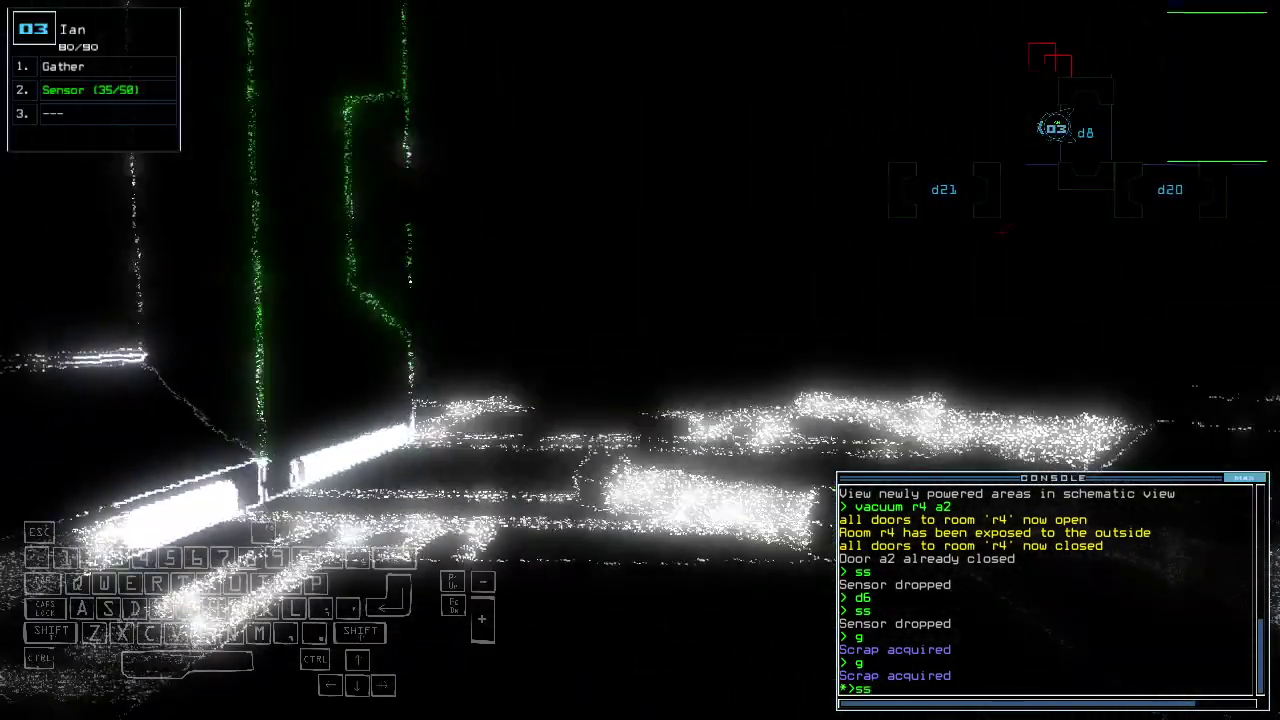
pyautogui.press('Return')
pyautogui.press('Down')
# Step: Steer drone 02 left and deactivate the generator
pyautogui.press('Tab')
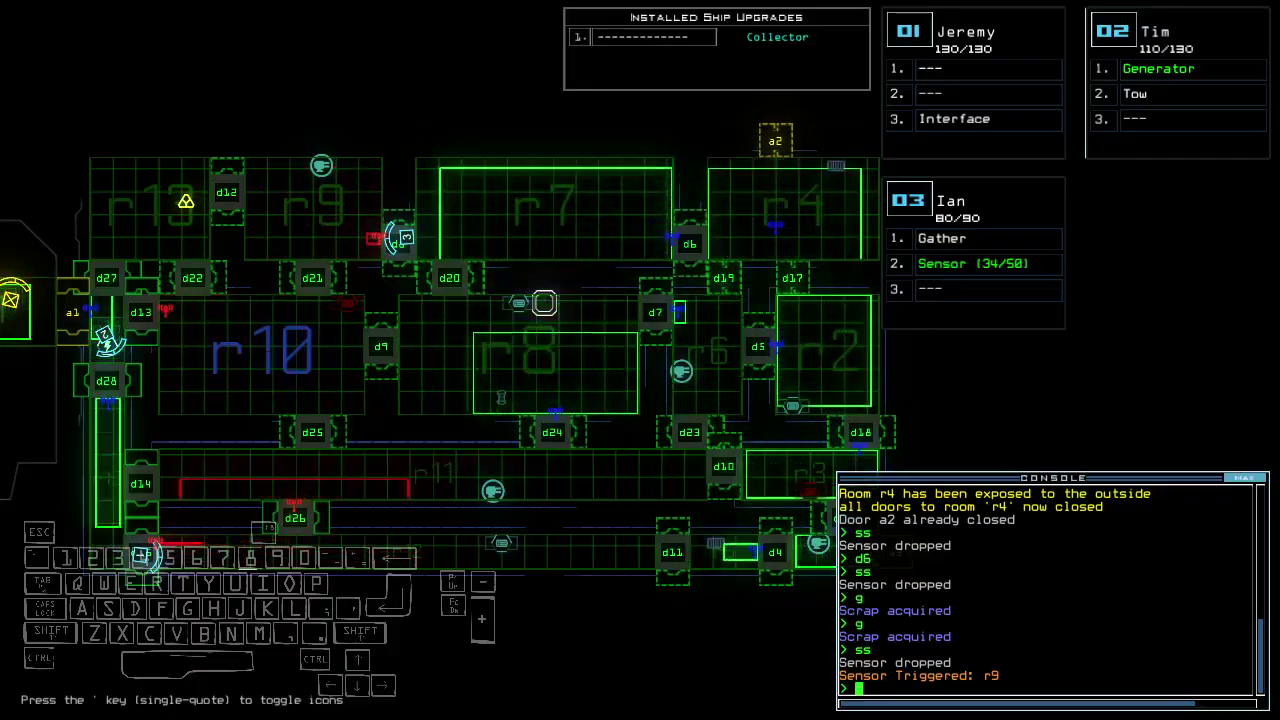
pyautogui.press('Tab')
pyautogui.press('2')
pyautogui.press('Left')
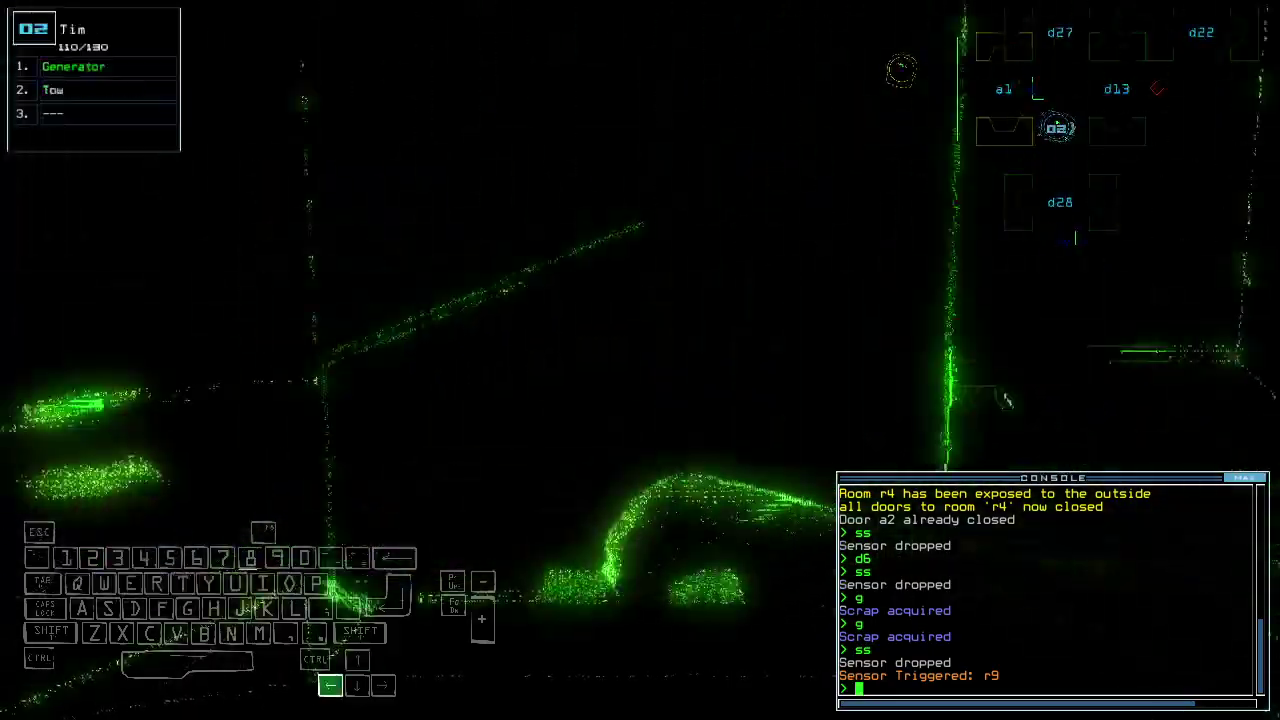
pyautogui.press('Up')
pyautogui.press('Up')
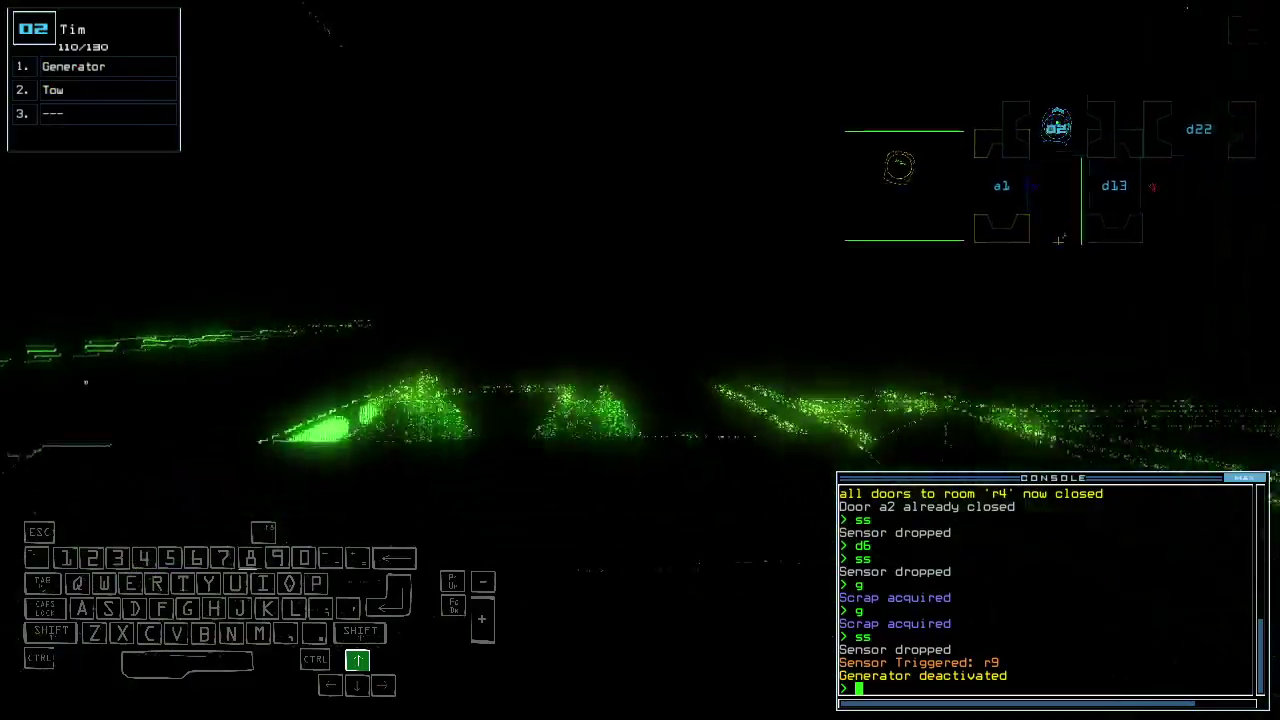
pyautogui.press('Up')
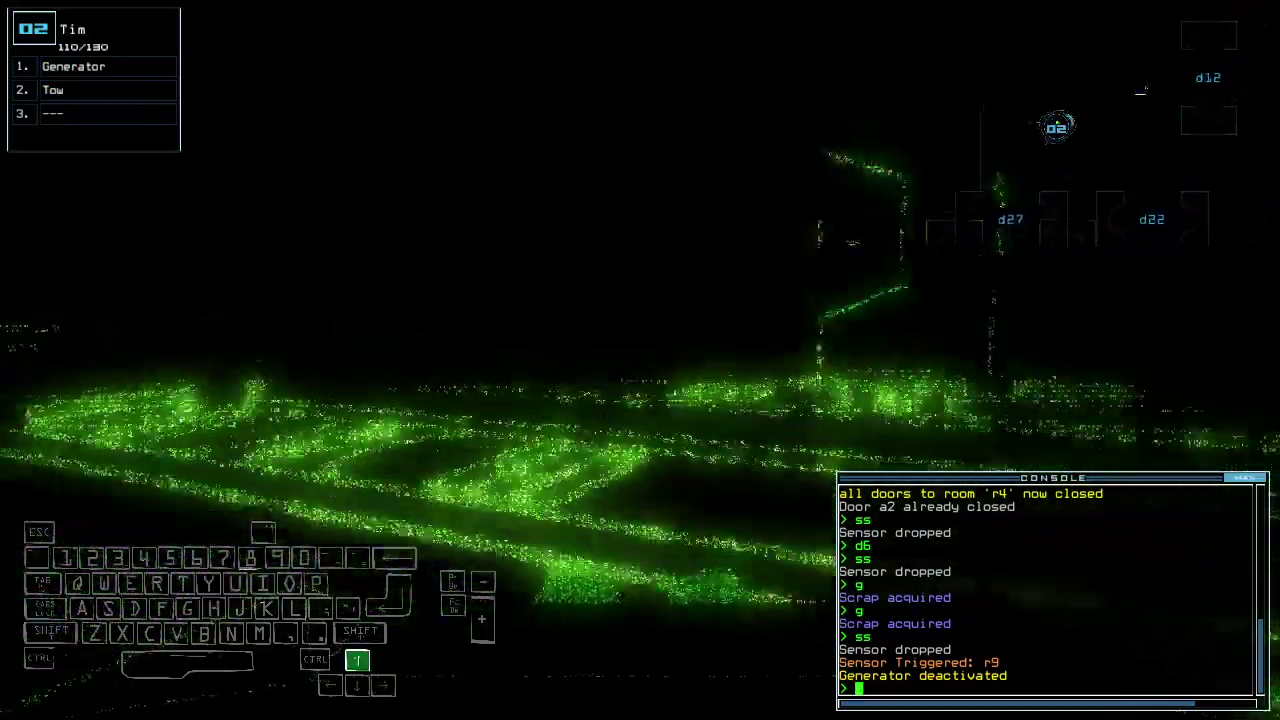
pyautogui.write('swap ga')
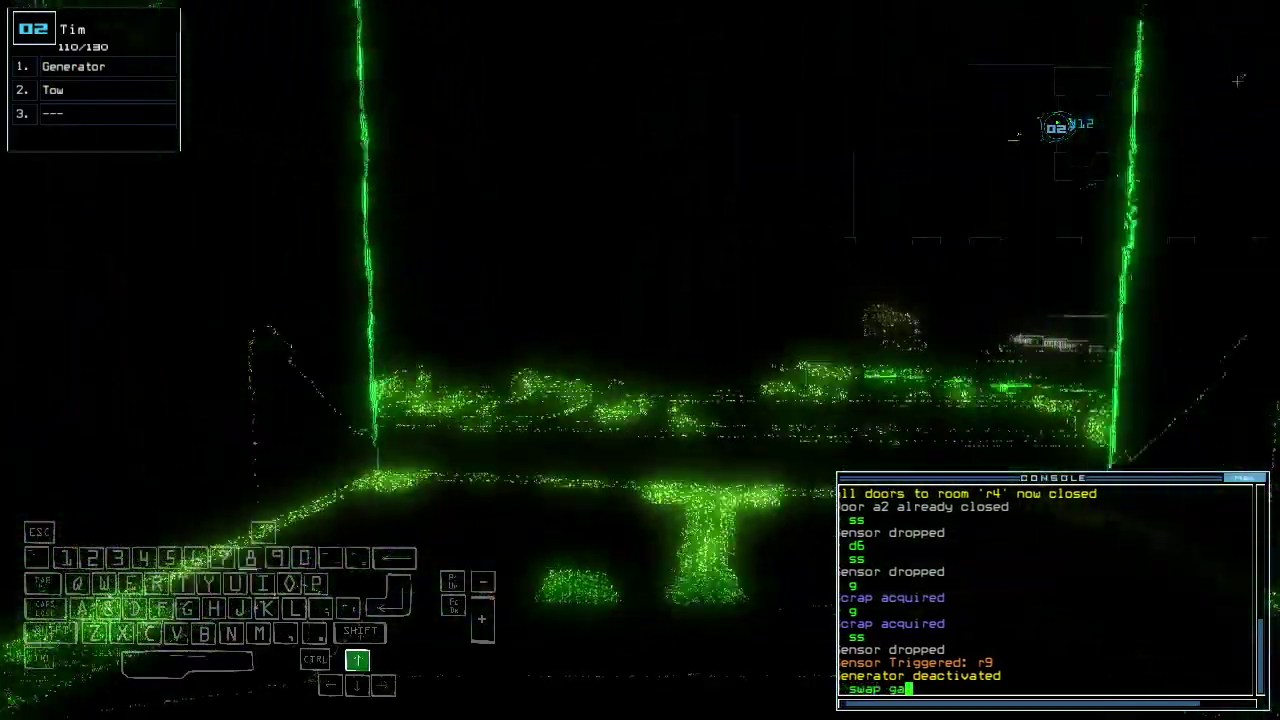
# Step: Swap the Gather upgrade onto drone 2 and collect nearby scrap
pyautogui.press('Return')
pyautogui.press('Down')
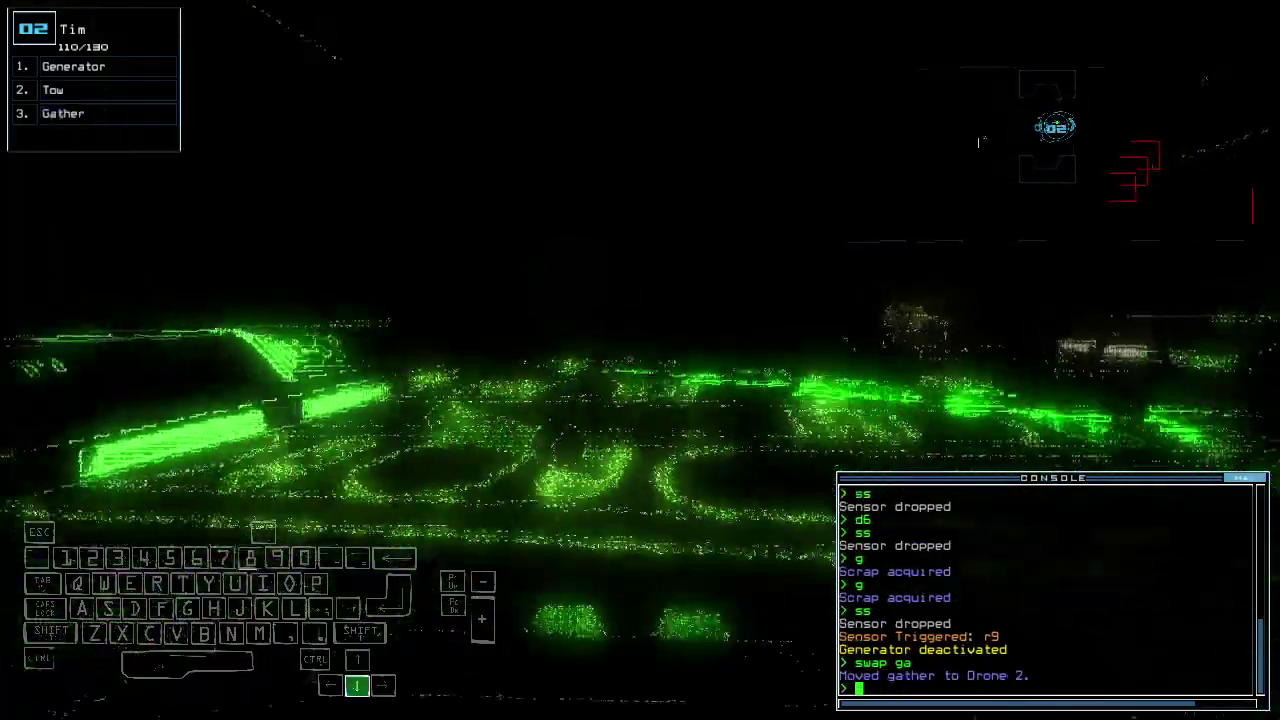
pyautogui.write('gather')
pyautogui.press('Return')
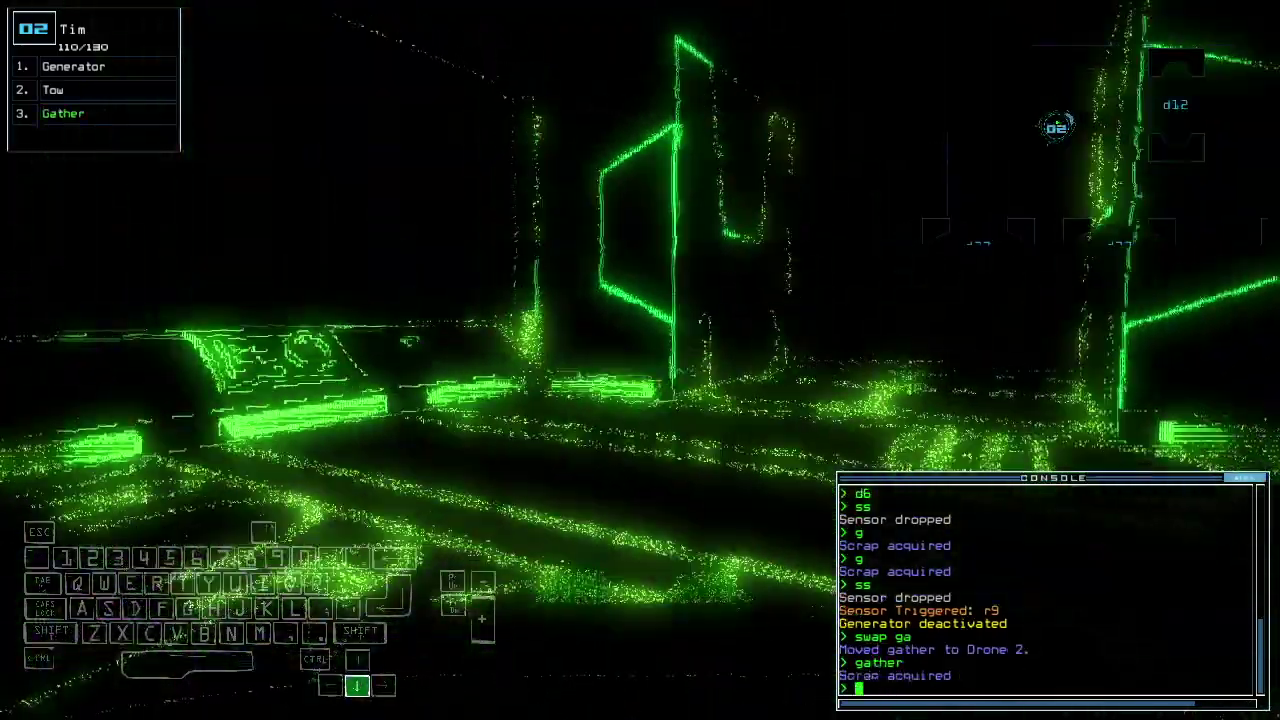
pyautogui.press('Down')
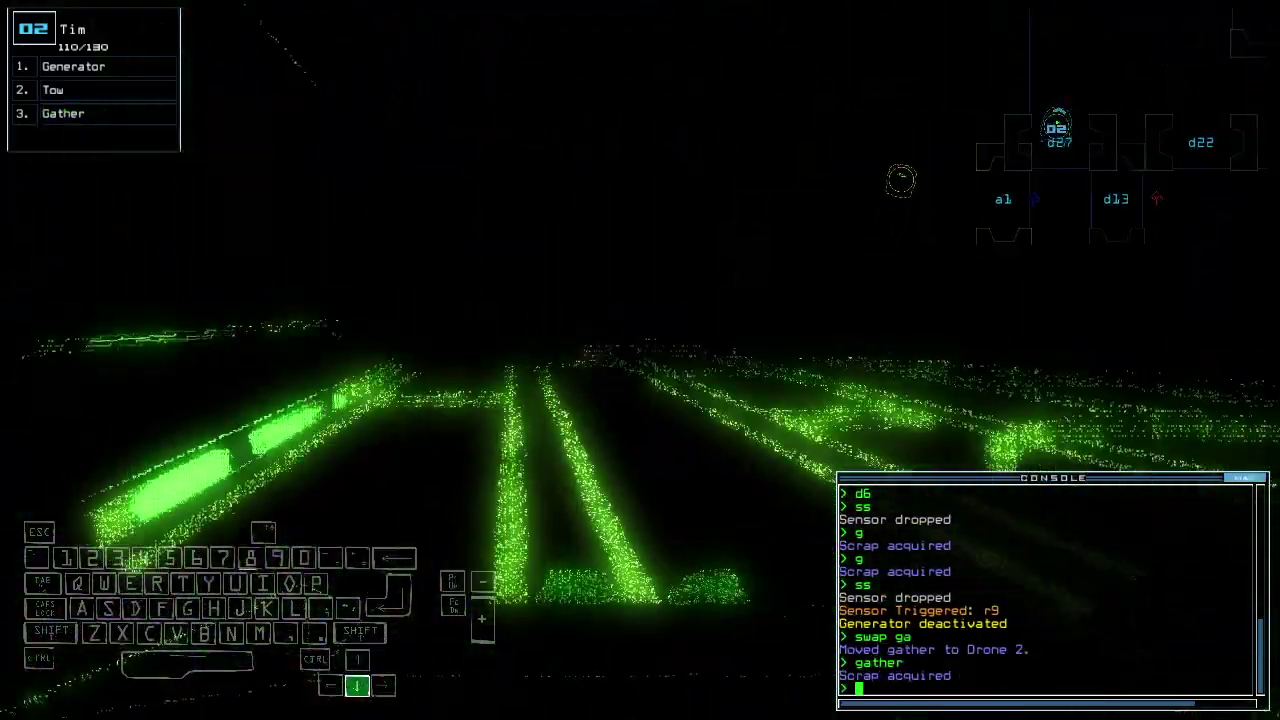
pyautogui.press('Left')
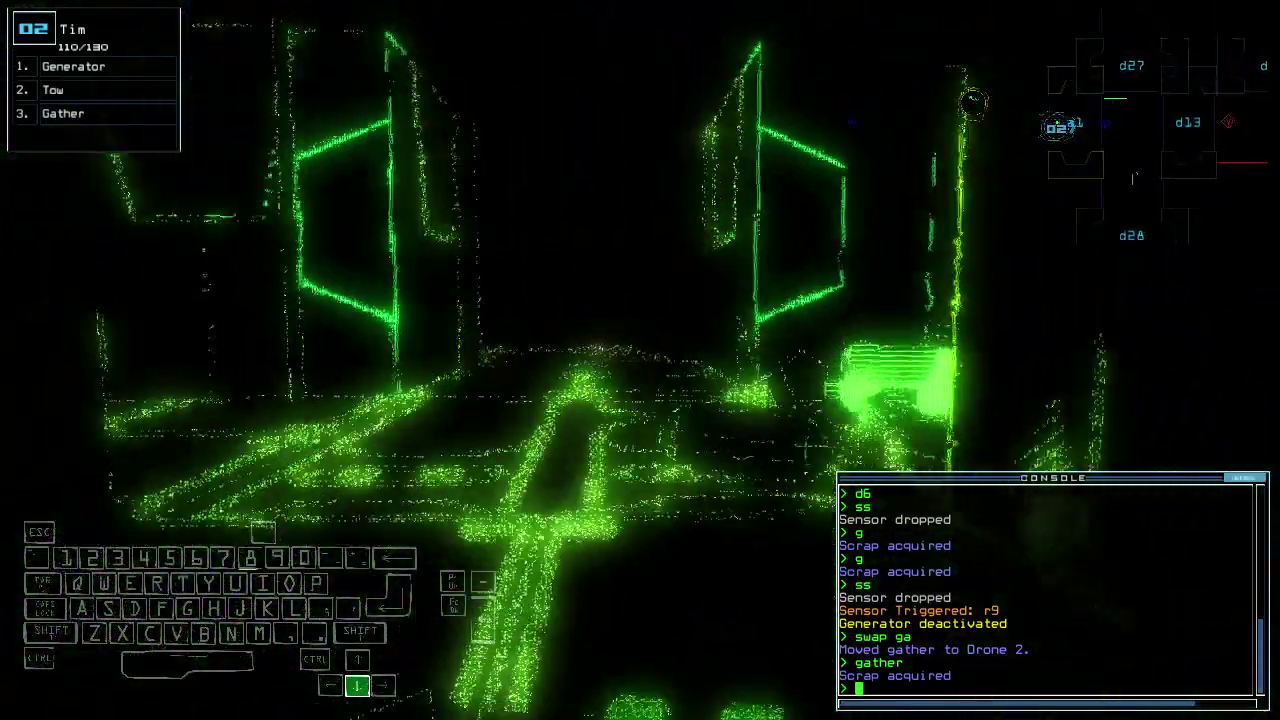
# Step: Check the ship map and send drone 1 back to room r1
pyautogui.press('Tab')
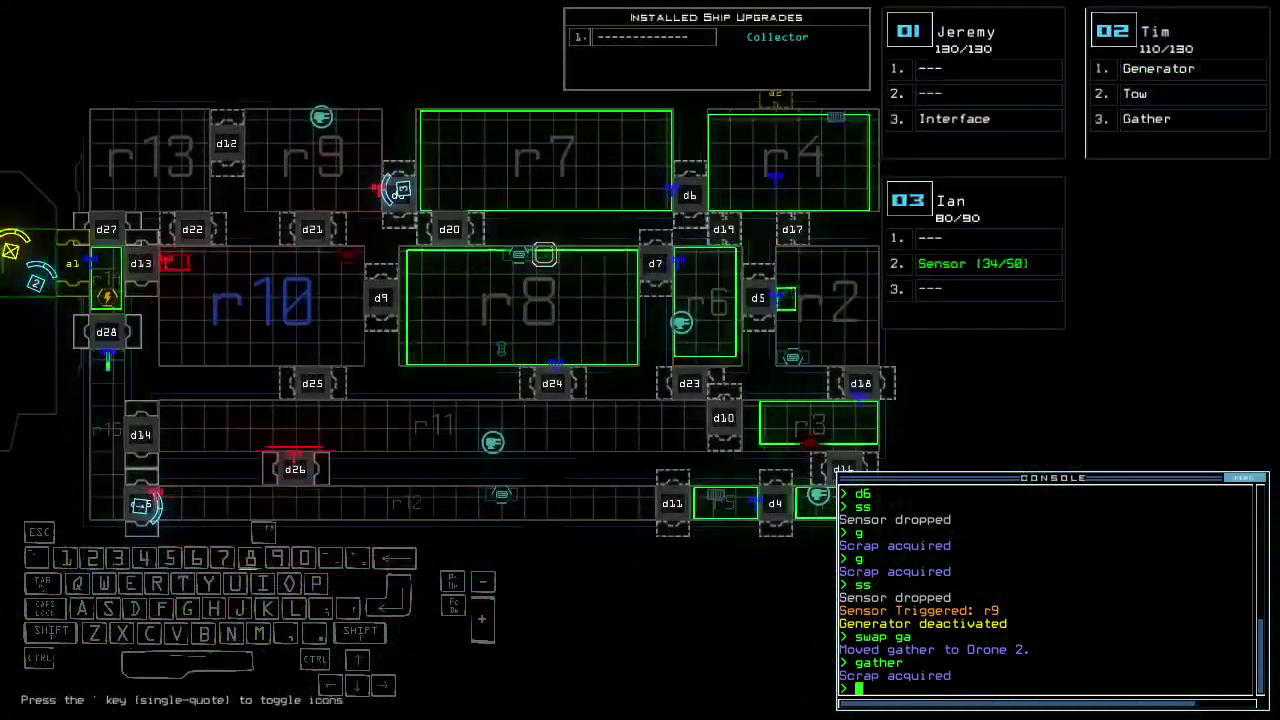
pyautogui.press('Right')
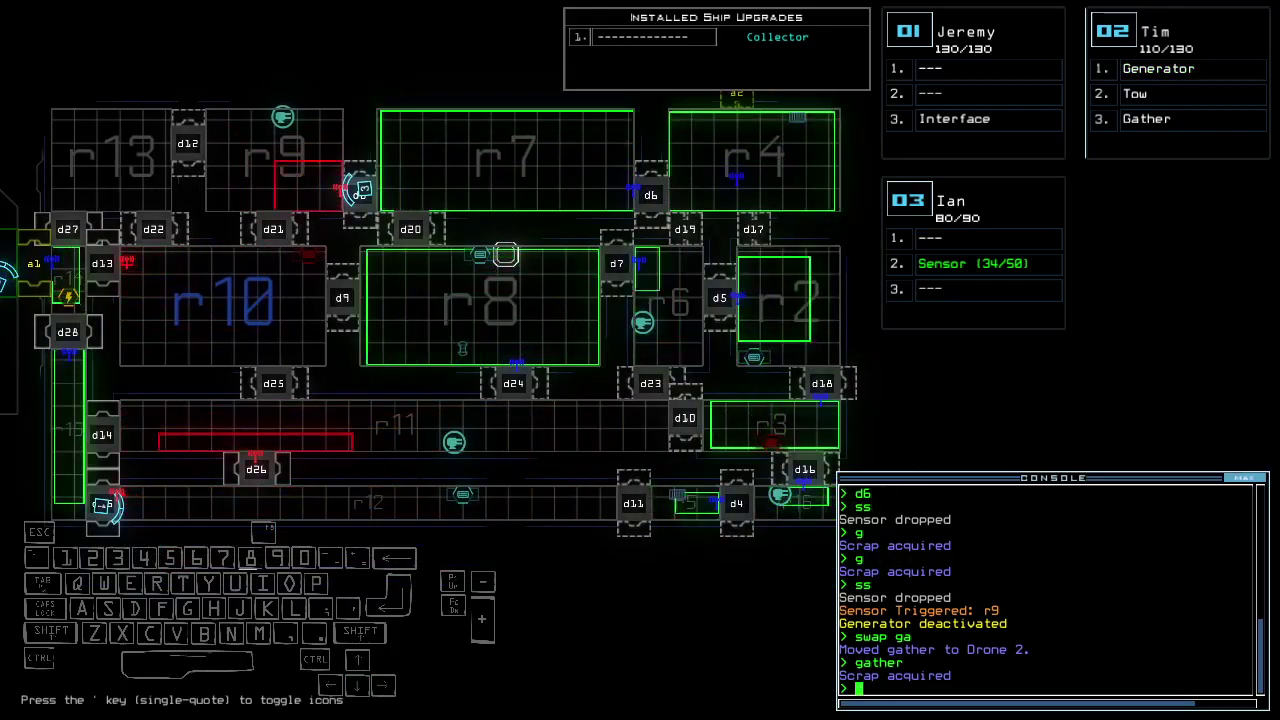
pyautogui.press('Tab')
pyautogui.press('Up')
pyautogui.press('Left')
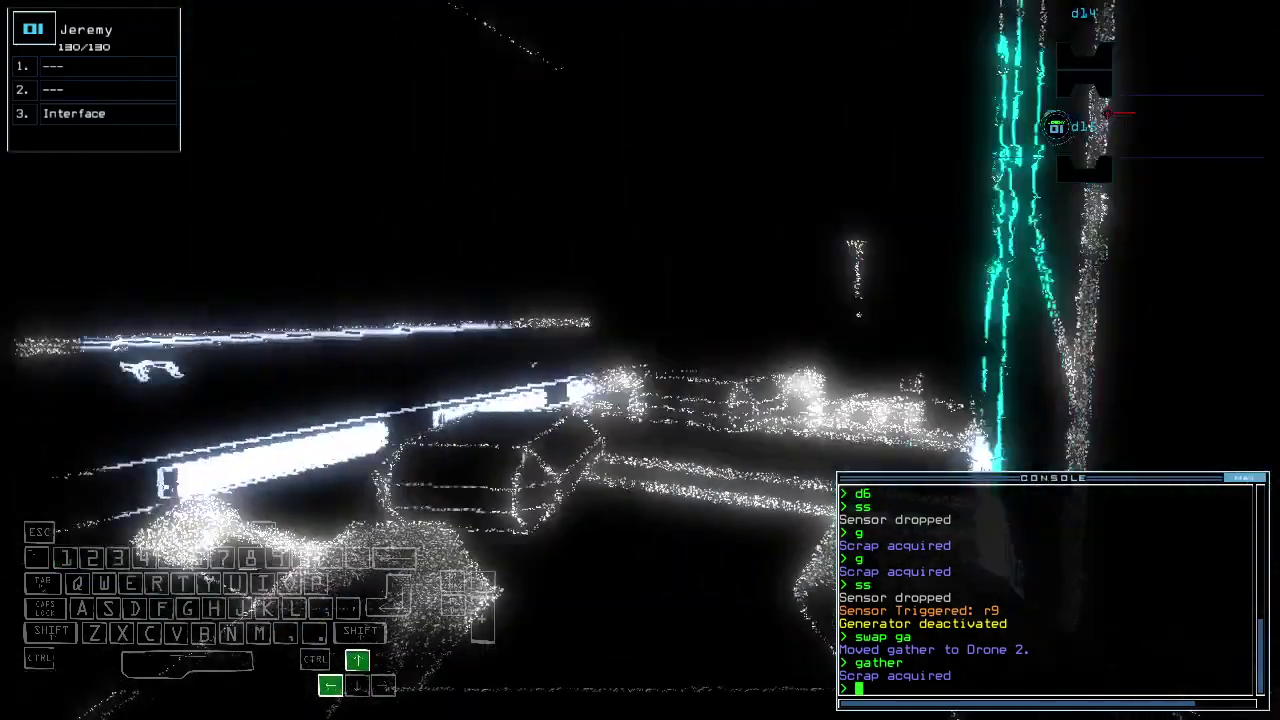
pyautogui.write('back')
pyautogui.press('Return')
pyautogui.press('Tab')
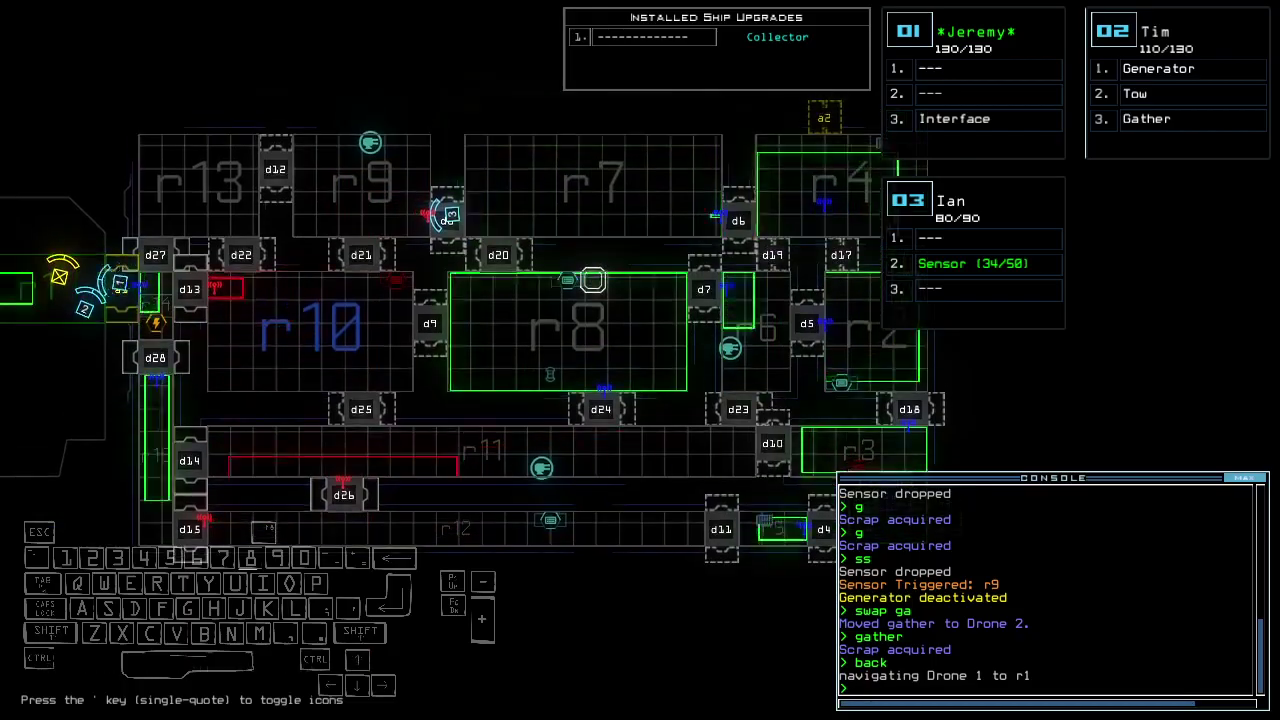
# Step: Start re-docking at a2 and steer drone 3 left through the room
pyautogui.press('Return')
pyautogui.press('Right')
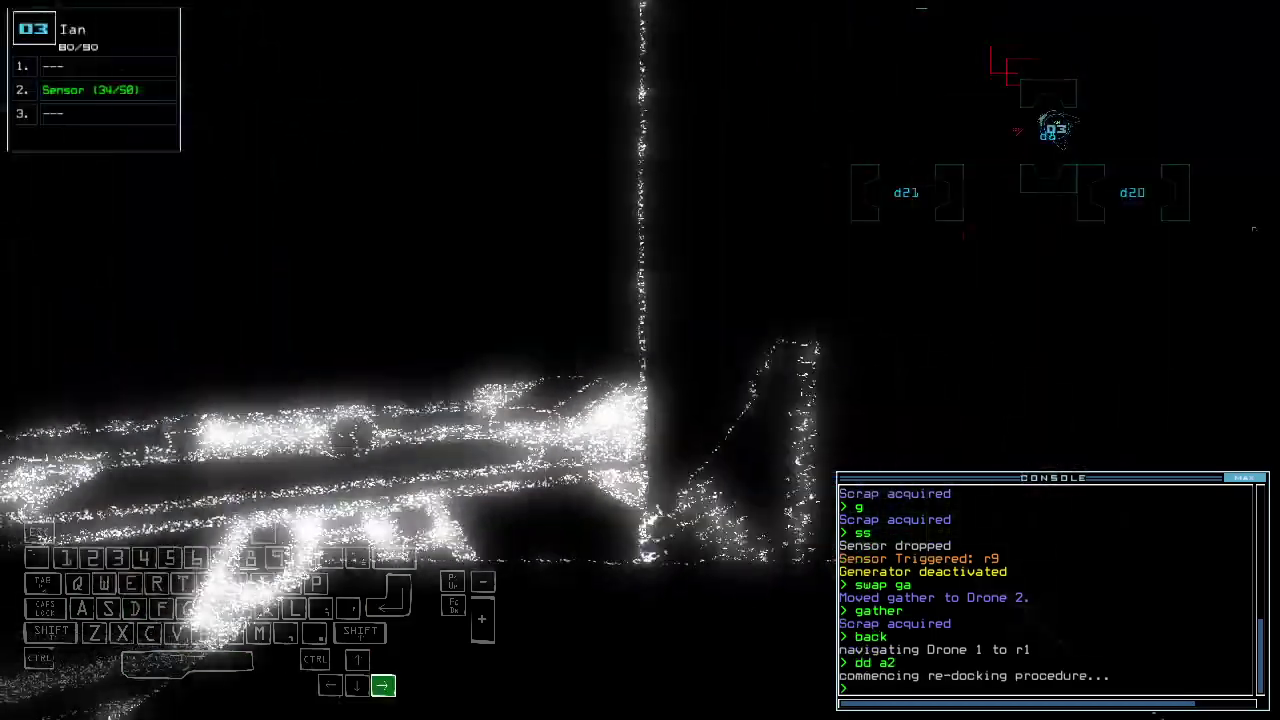
pyautogui.press('Up')
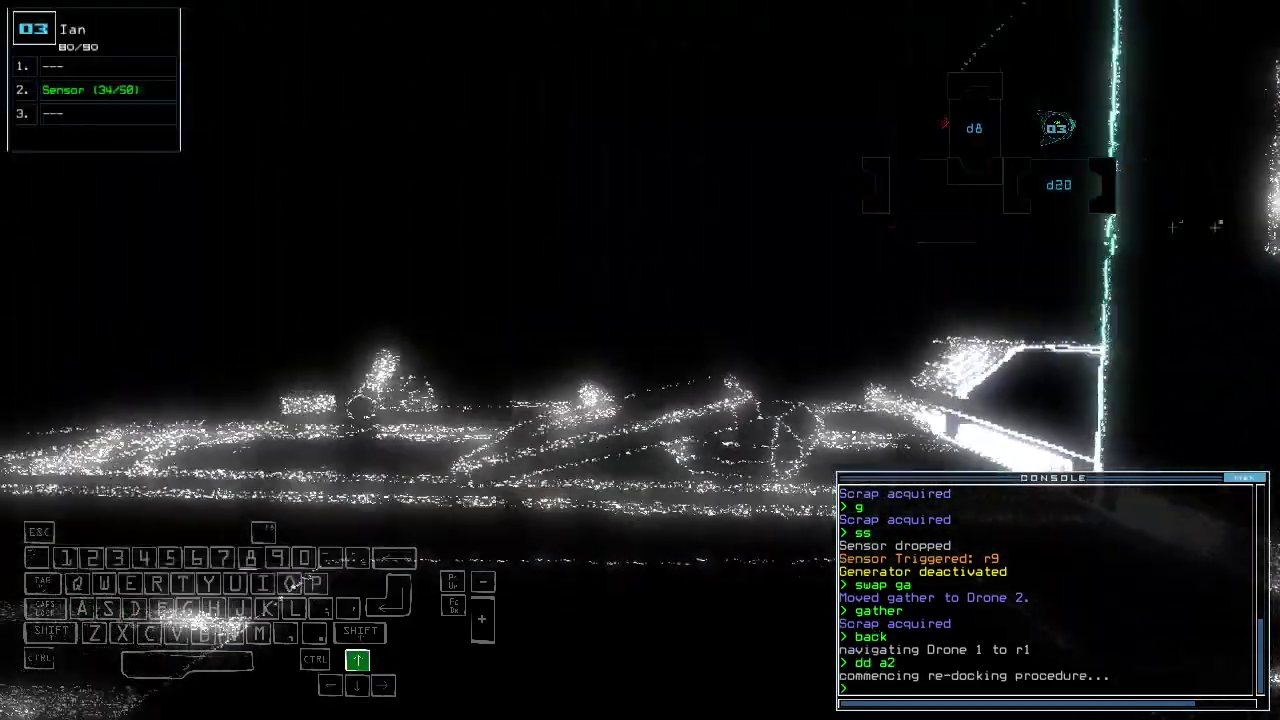
pyautogui.press('Left')
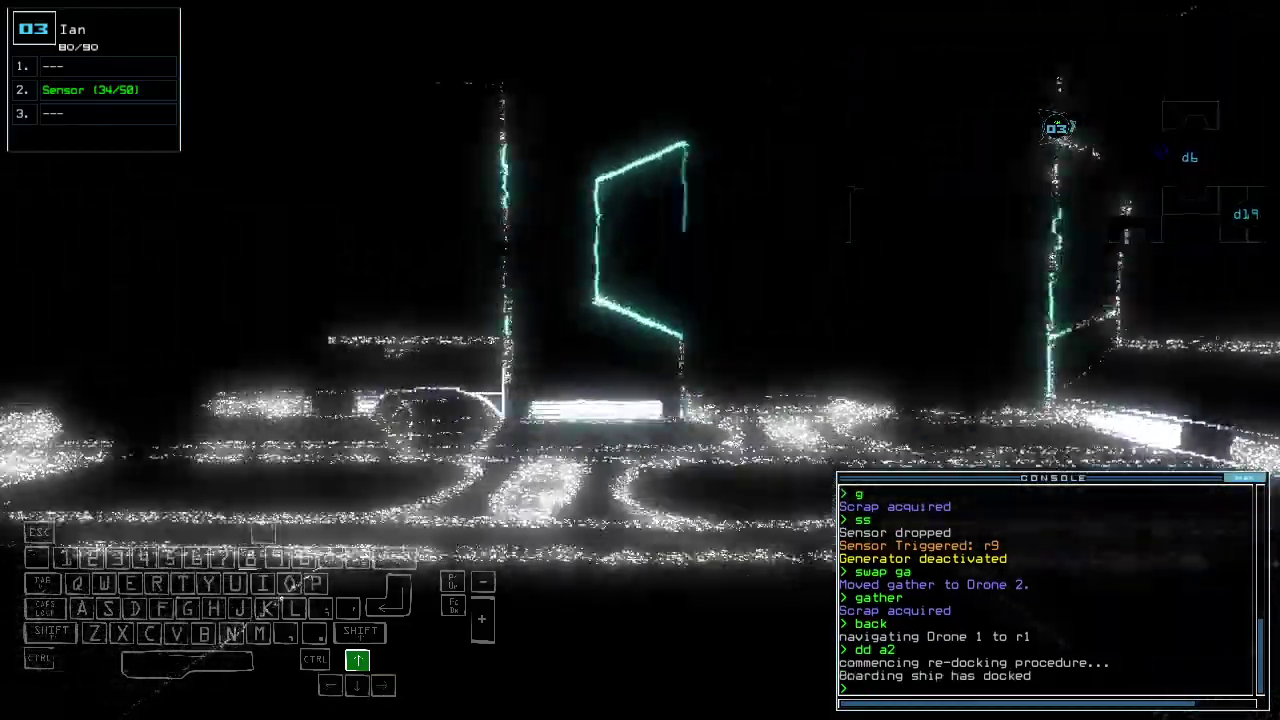
# Step: Steer drone 3 toward the open area, then open and close r1's doors
pyautogui.press('Left')
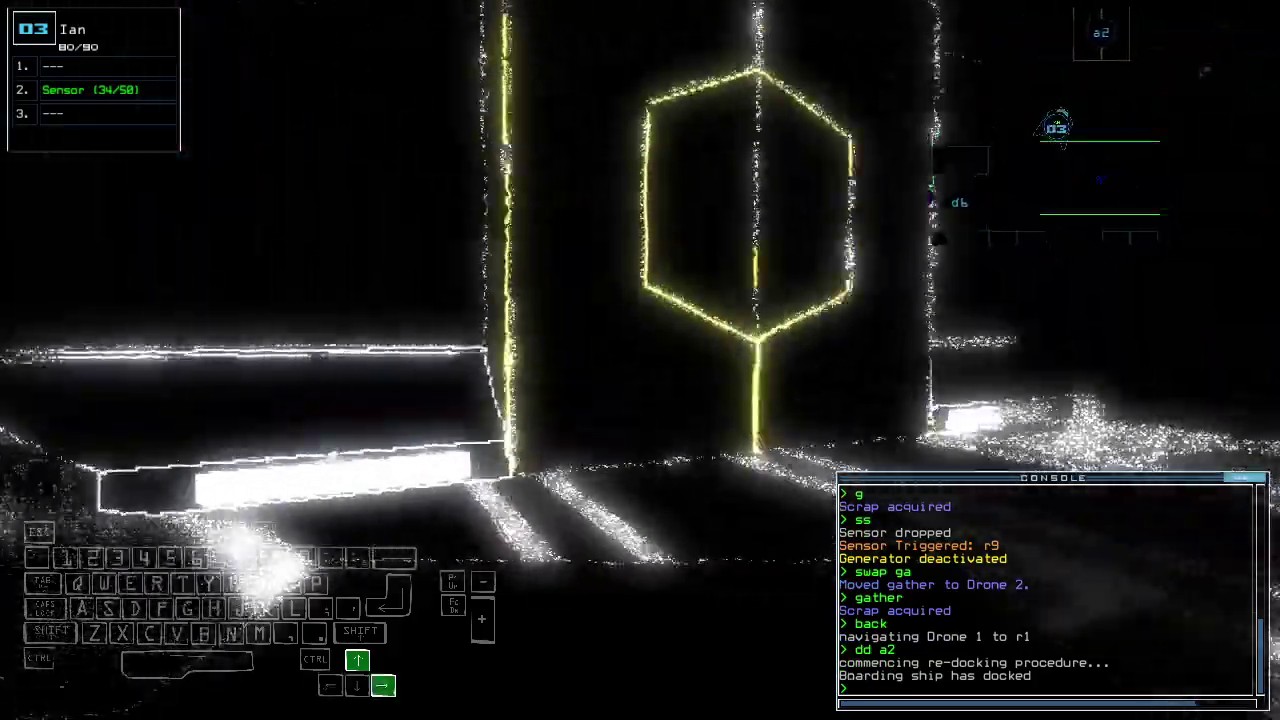
pyautogui.write('arr')
pyautogui.press('Return')
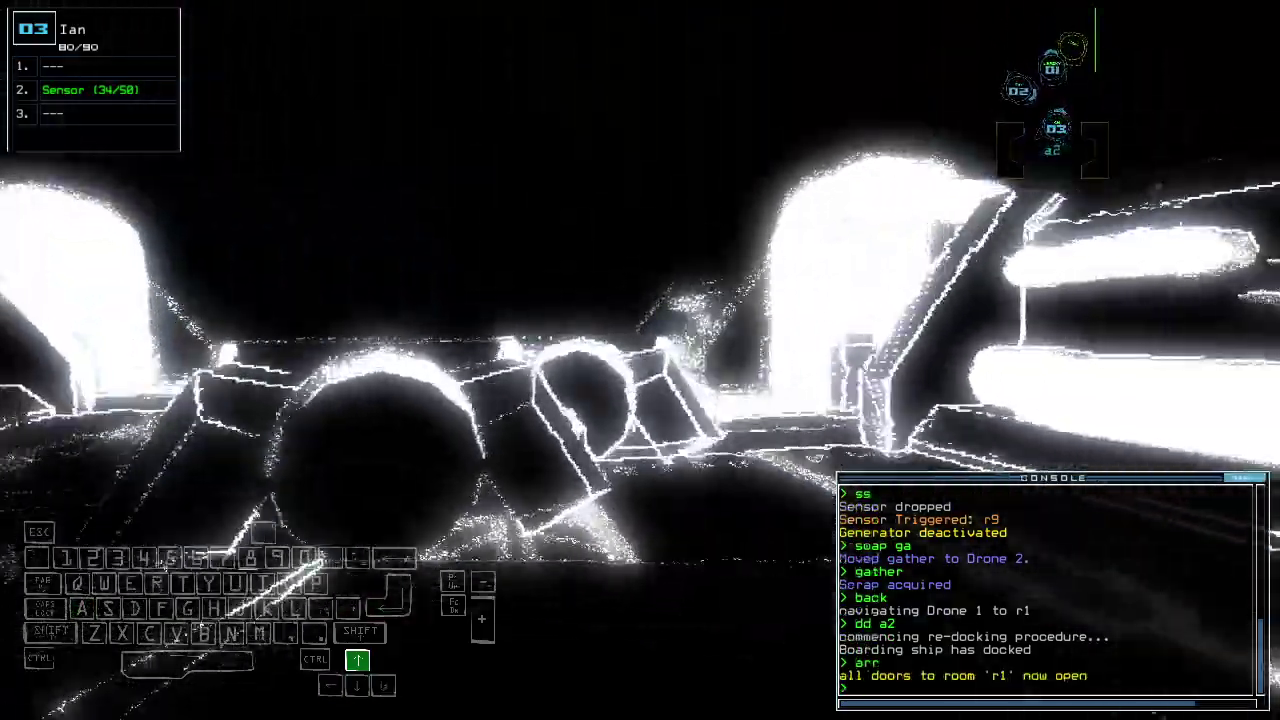
pyautogui.write('ra')
pyautogui.press('Return')
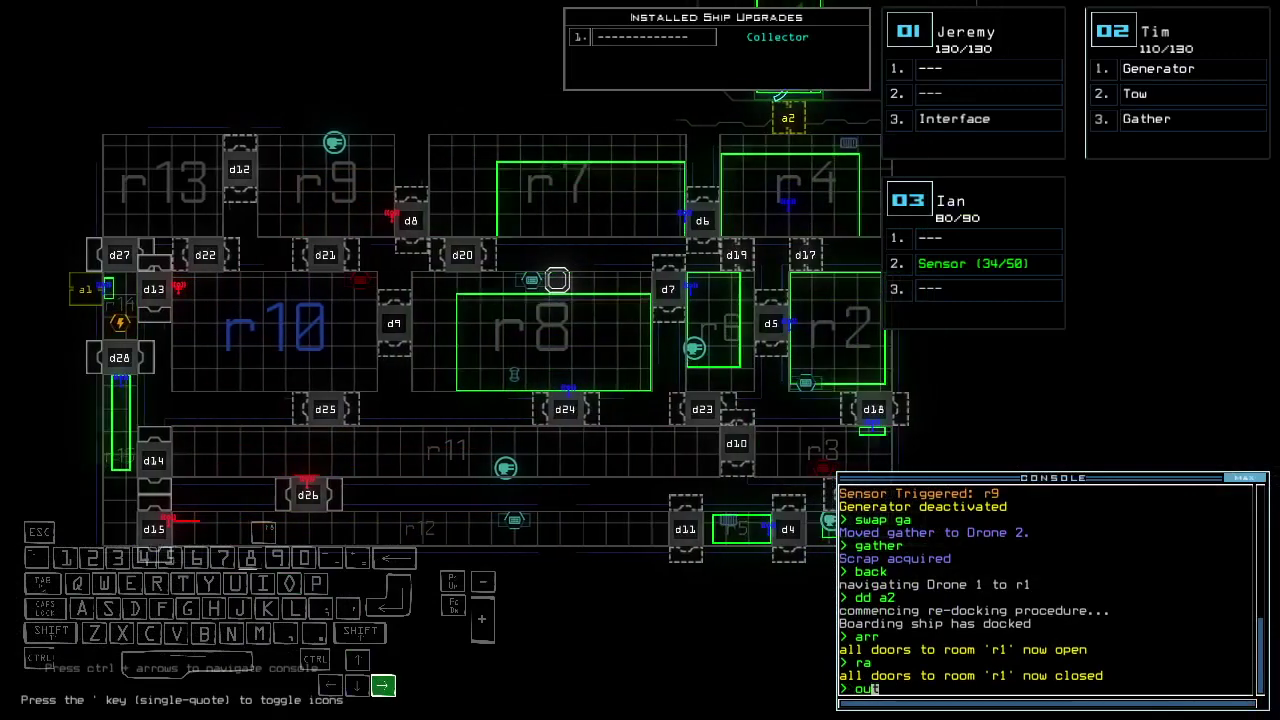
pyautogui.write('out')
# Step: Leave with 'out', dismiss the 935 score and leaderboard, and start the modded daily
pyautogui.press('Return')
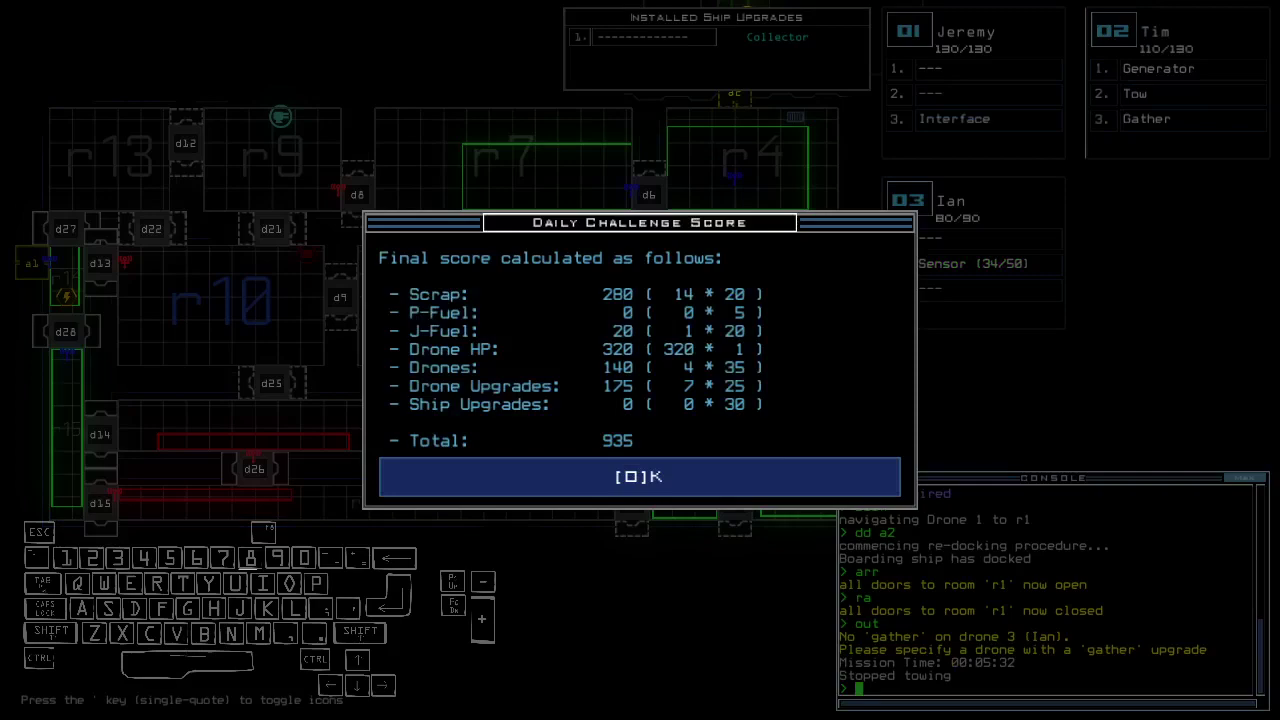
pyautogui.press('space')
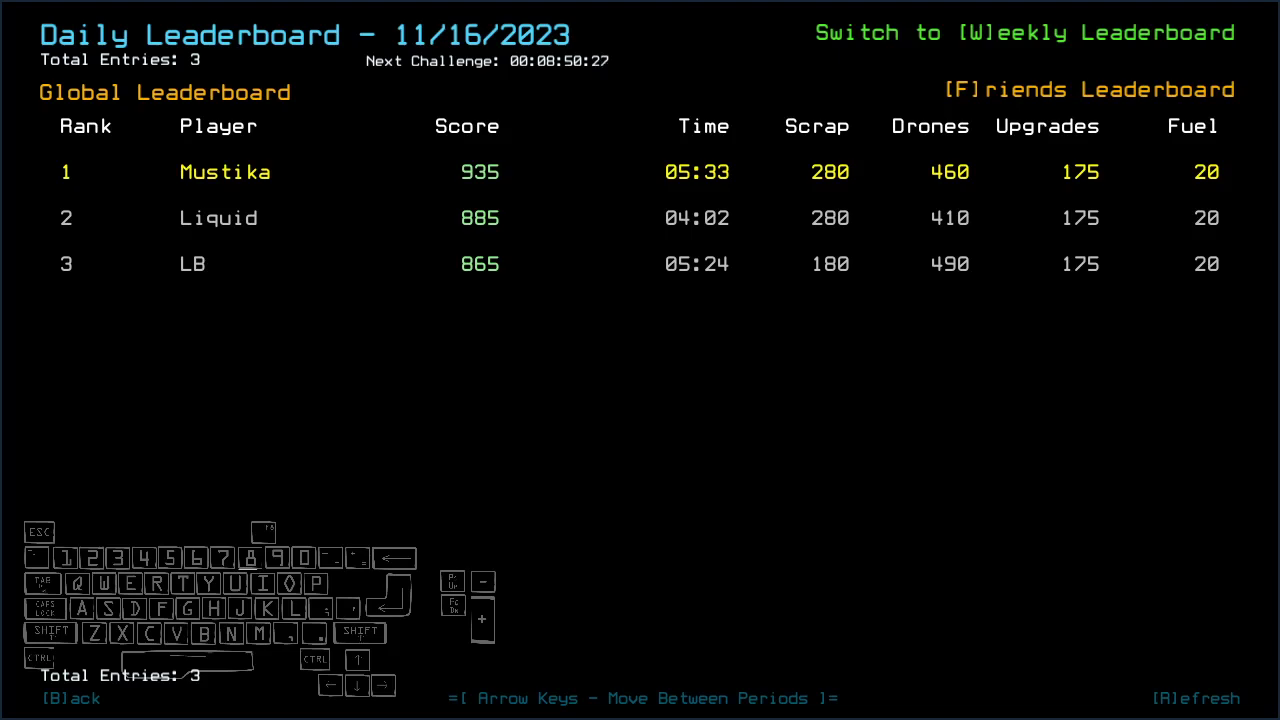
pyautogui.press('Escape')
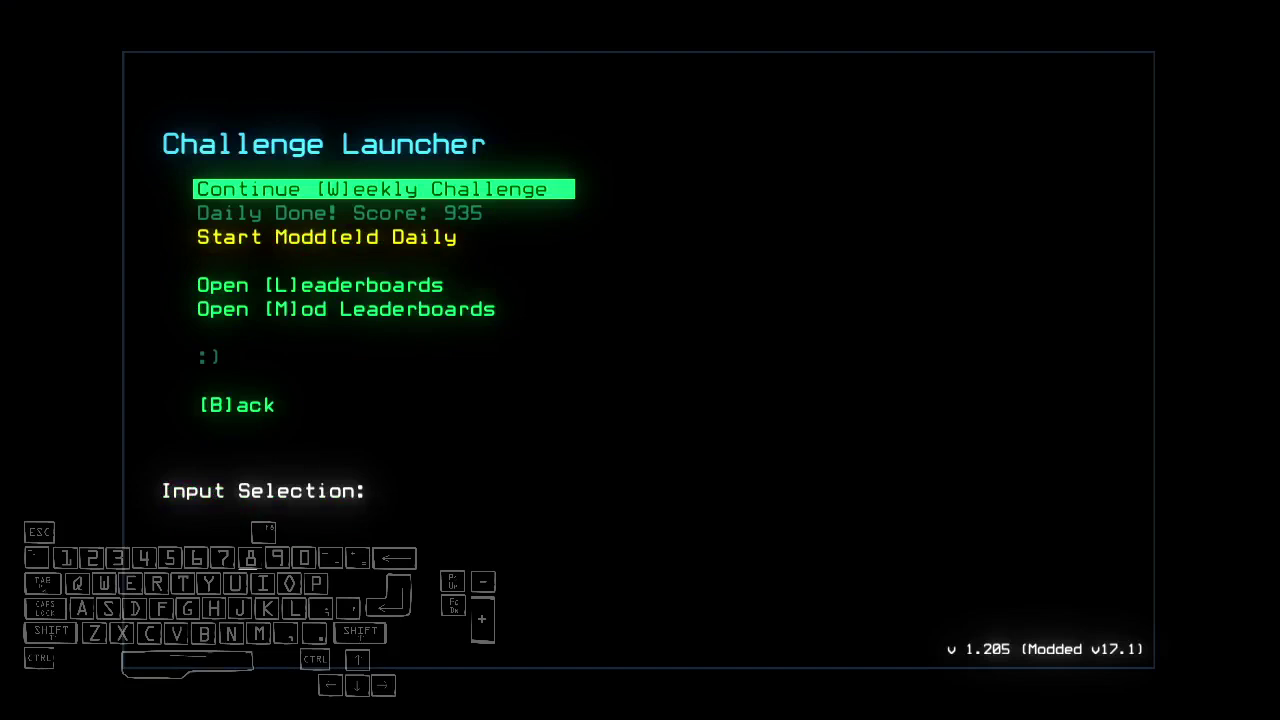
pyautogui.press('Return')
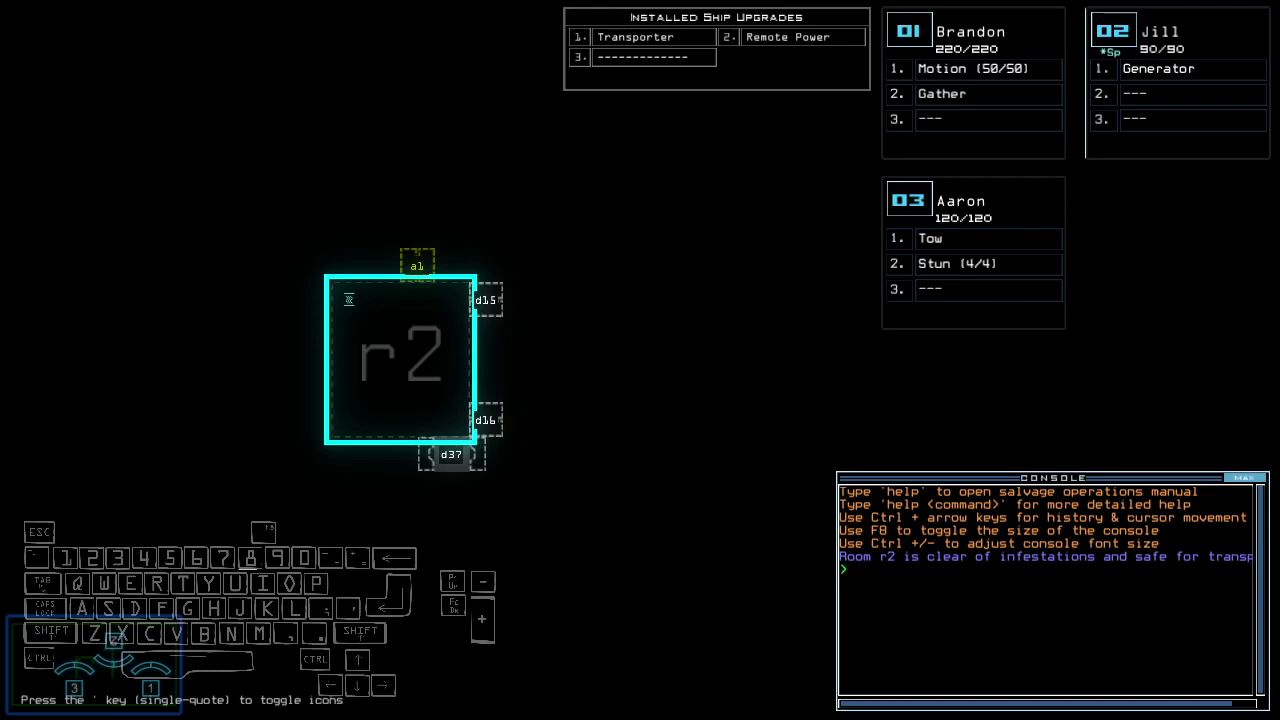
# Step: View the alias definitions and close them without changes
pyautogui.press('Left')
pyautogui.press('Down')
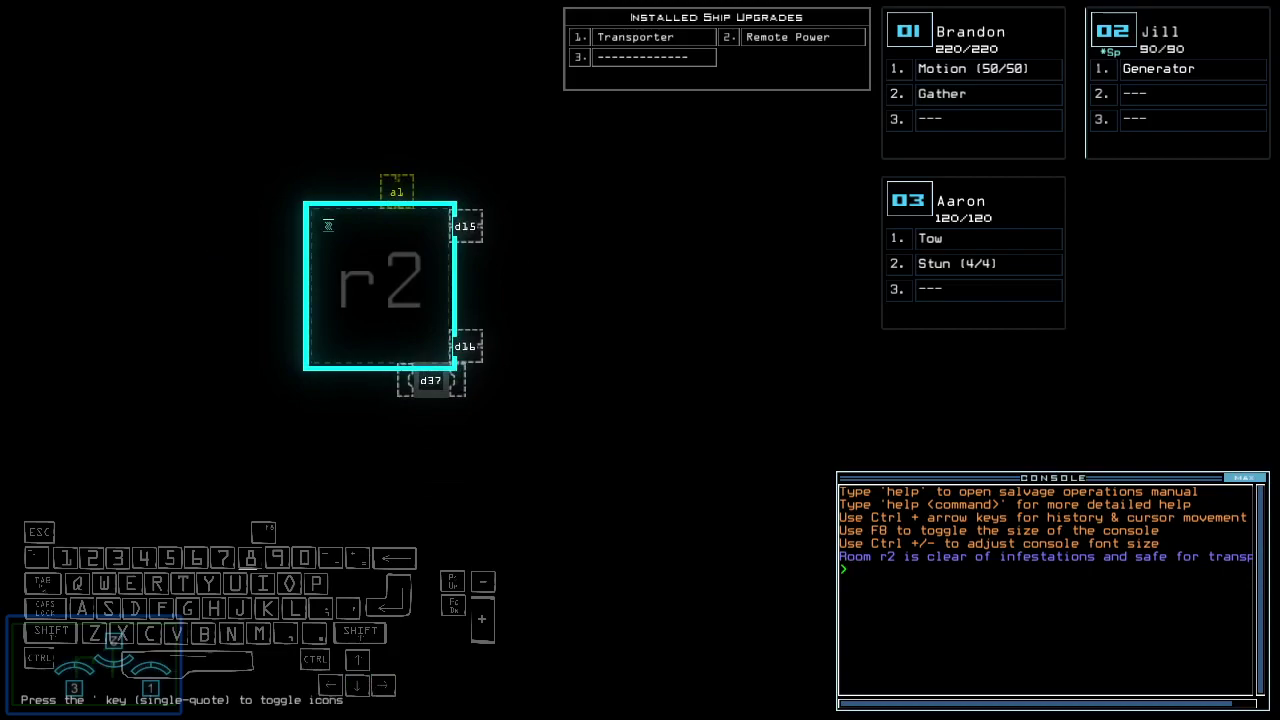
pyautogui.write('alias')
pyautogui.press('Return')
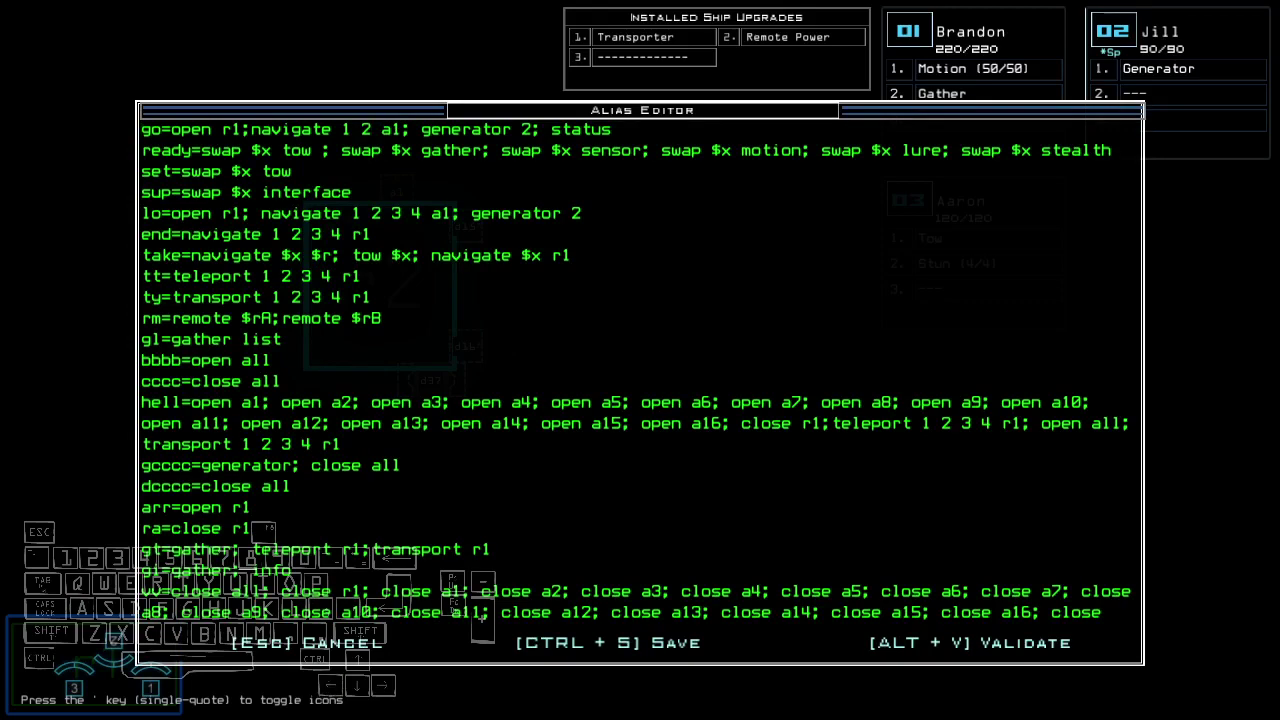
pyautogui.hotkey('ctrl', 's')
# Step: Trade drone 2's Generator for drone 3's Stun upgrade
pyautogui.press('2')
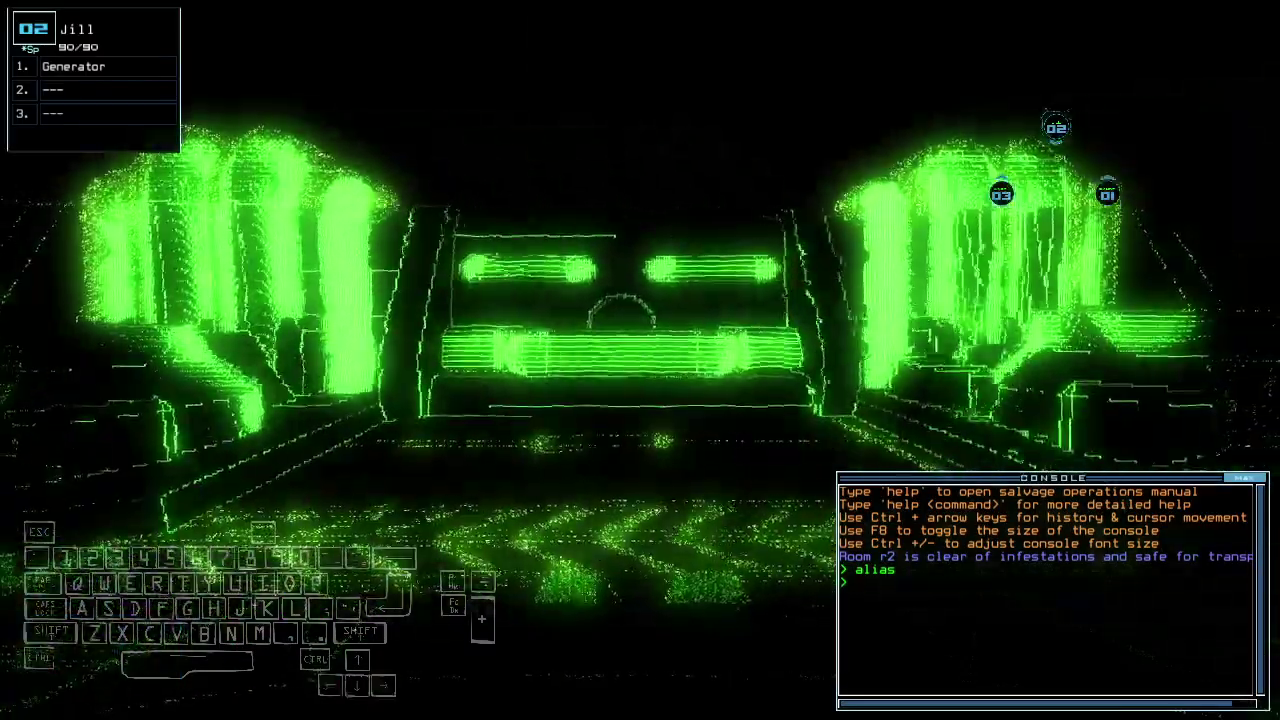
pyautogui.press('Up')
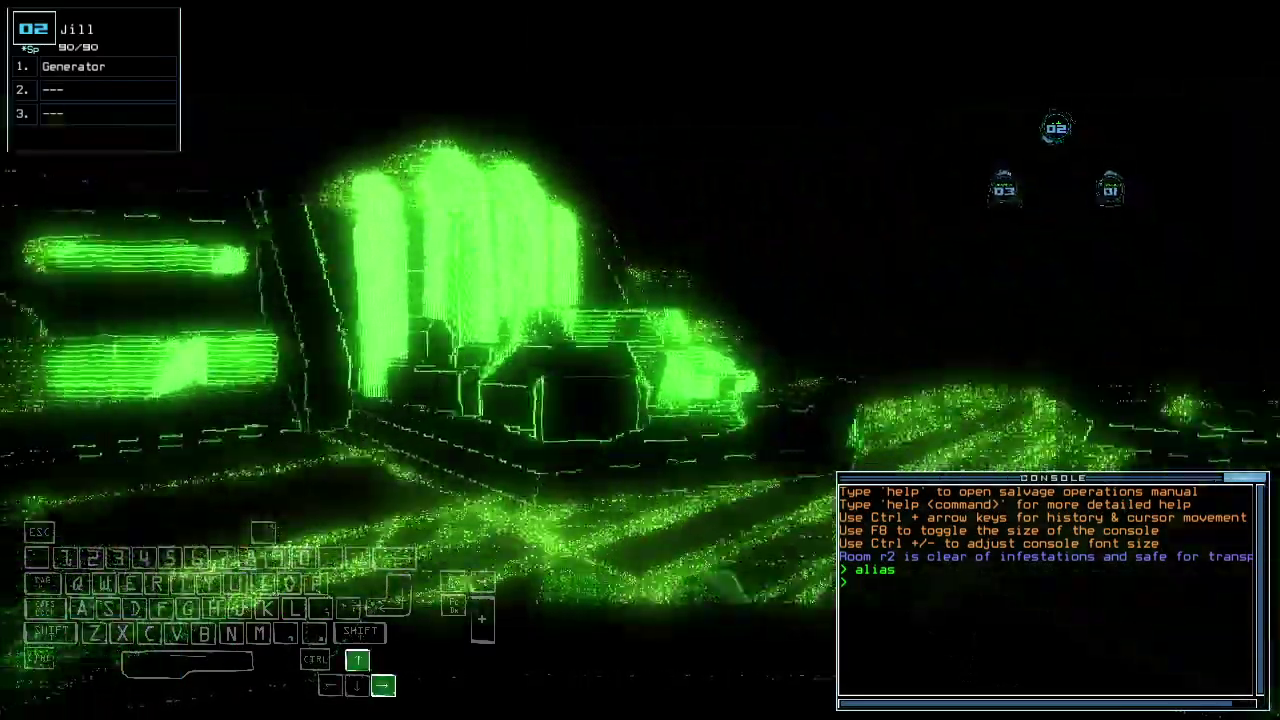
pyautogui.write('swap')
pyautogui.press('Return')
pyautogui.press('Return')
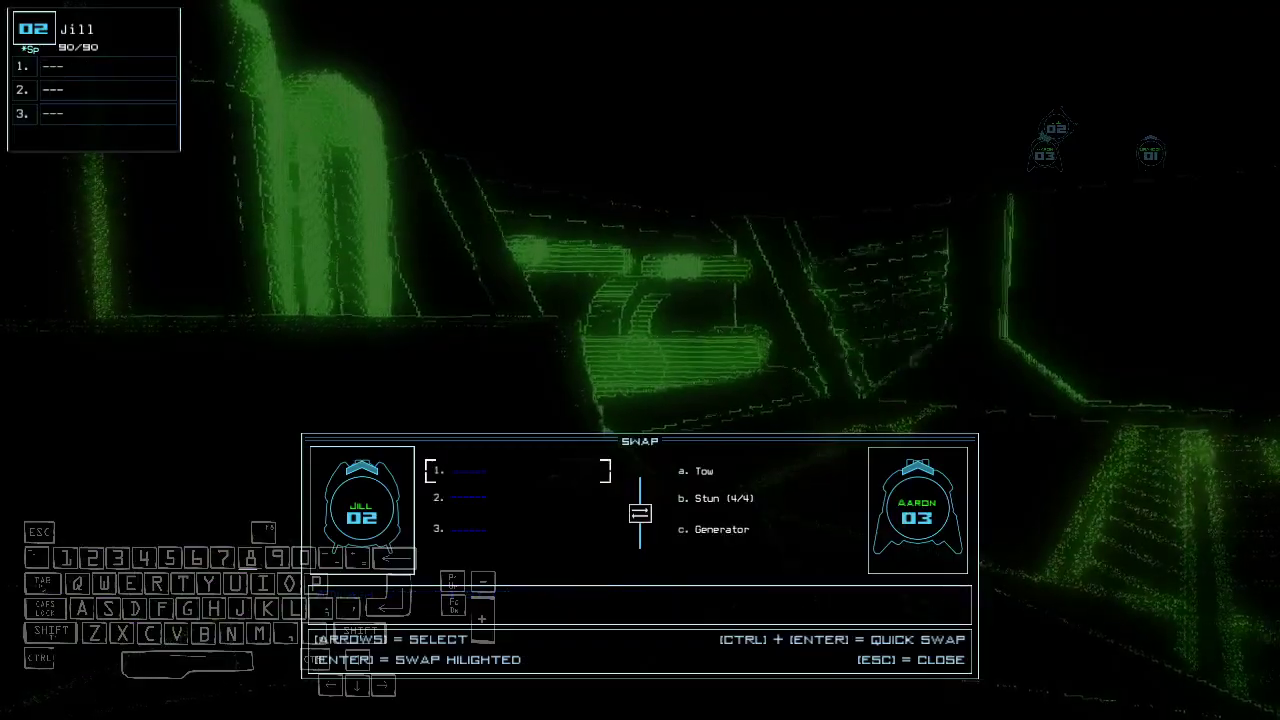
pyautogui.press('Right')
pyautogui.press('Down')
pyautogui.press('Return')
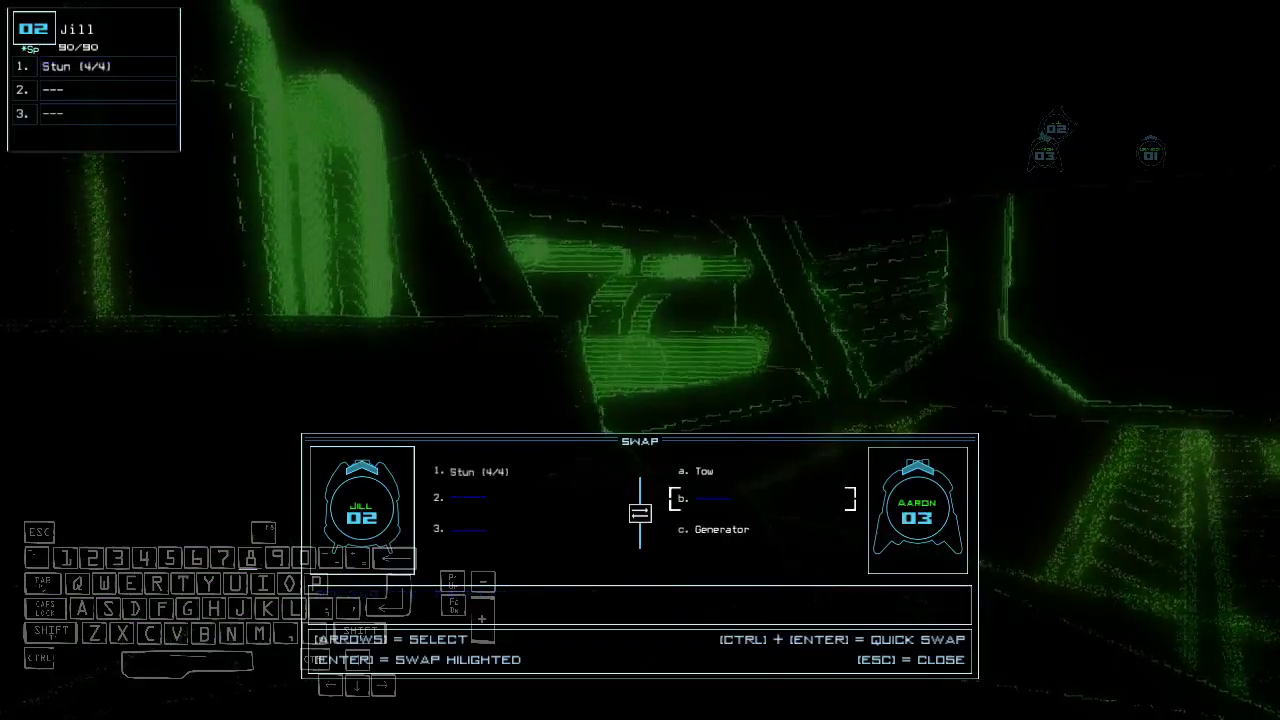
pyautogui.press('Escape')
# Step: Move Motion and Gather from drone 1 onto drone 2
pyautogui.press('Left')
pyautogui.write('swap')
pyautogui.press('Return')
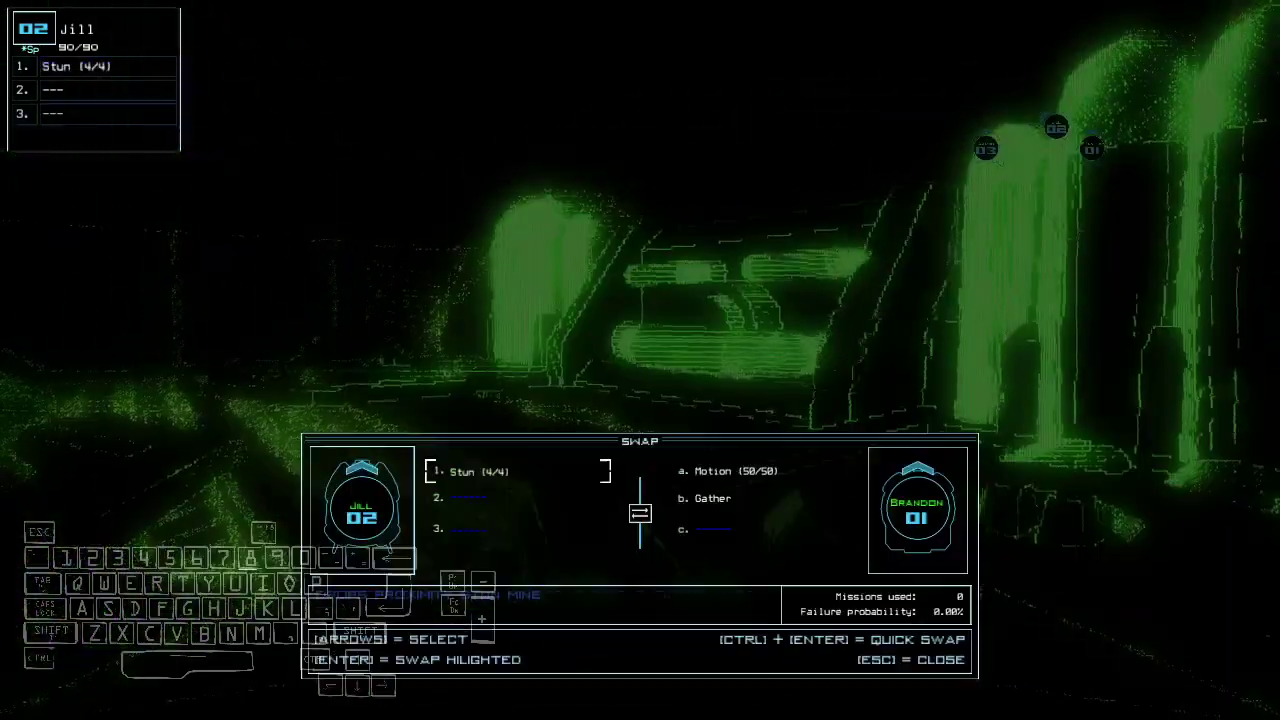
pyautogui.press('Return')
pyautogui.press('Down')
pyautogui.press('Escape')
pyautogui.press('Up')
pyautogui.write('status')
pyautogui.press('Return')
# Step: Display the derelict's status report and pan around room r2
pyautogui.press('Escape')
pyautogui.press('Down')
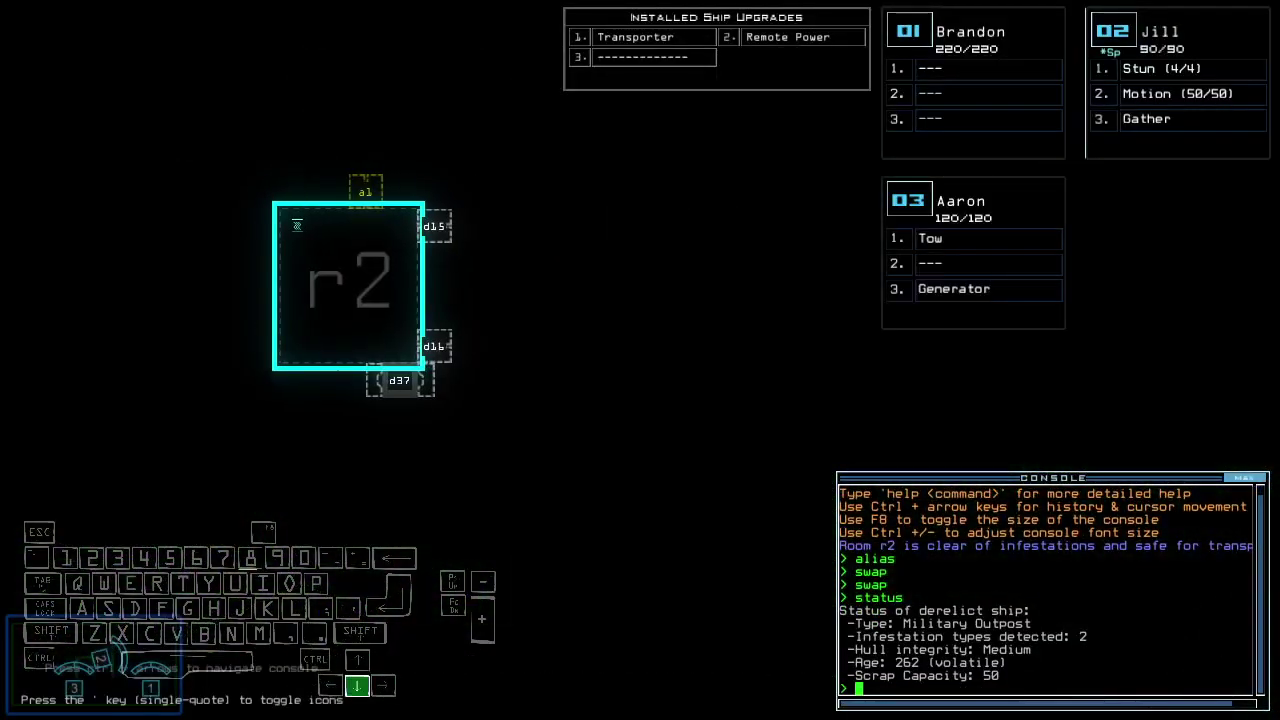
pyautogui.press('Right')
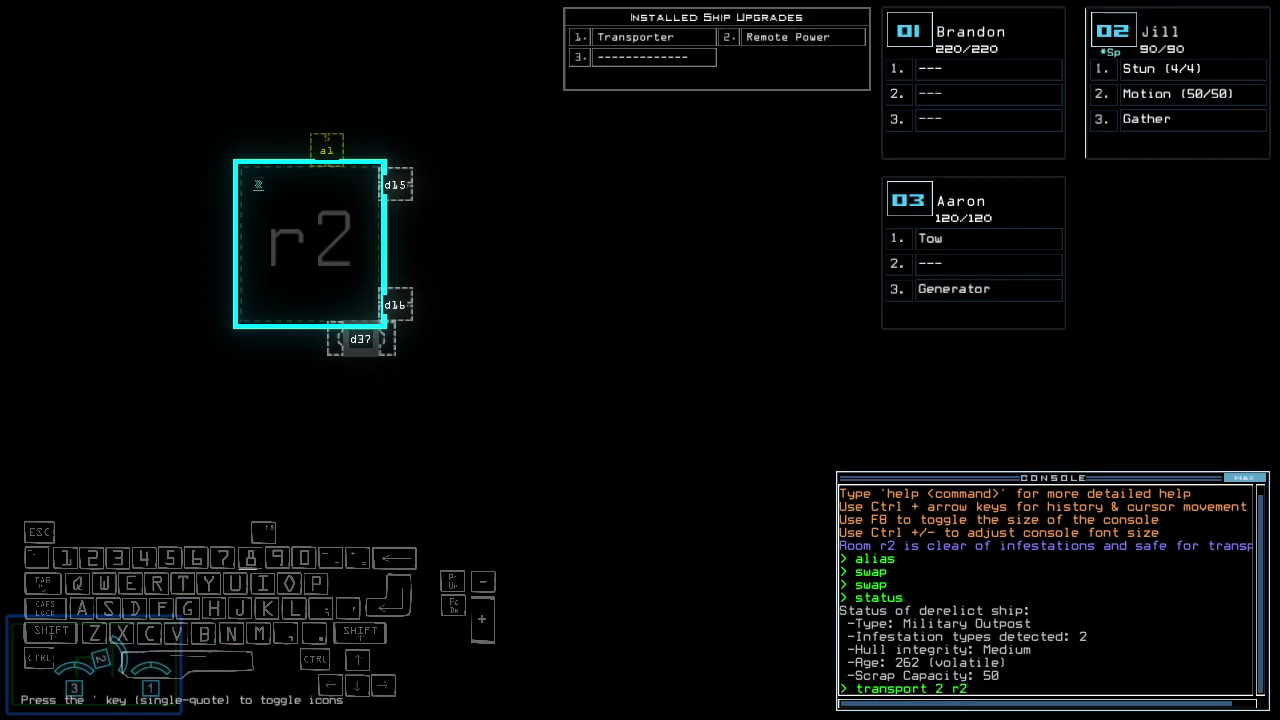
# Step: Transport drone 2 into r2 and drone 5 into r1, revealing more rooms
pyautogui.press('Return')
pyautogui.press('2')
pyautogui.press('Up')
pyautogui.write('swap')
pyautogui.press('Return')
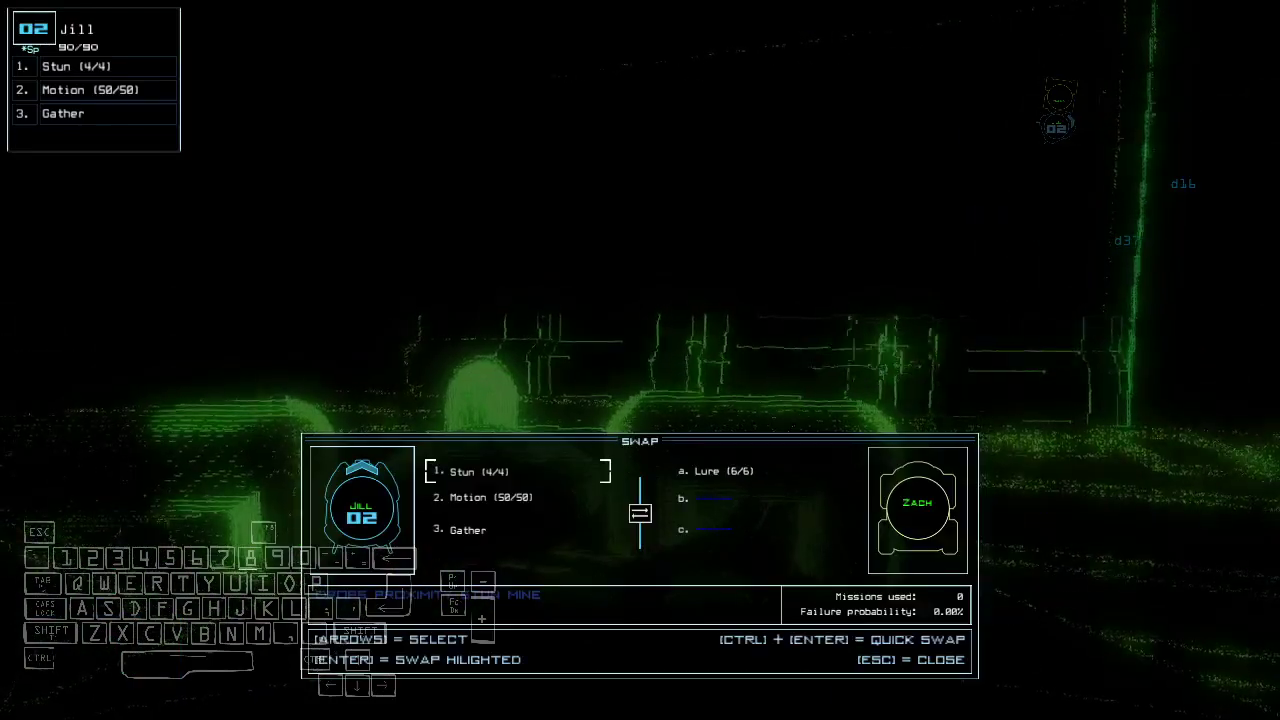
pyautogui.press('Escape')
pyautogui.write('transport 5 r')
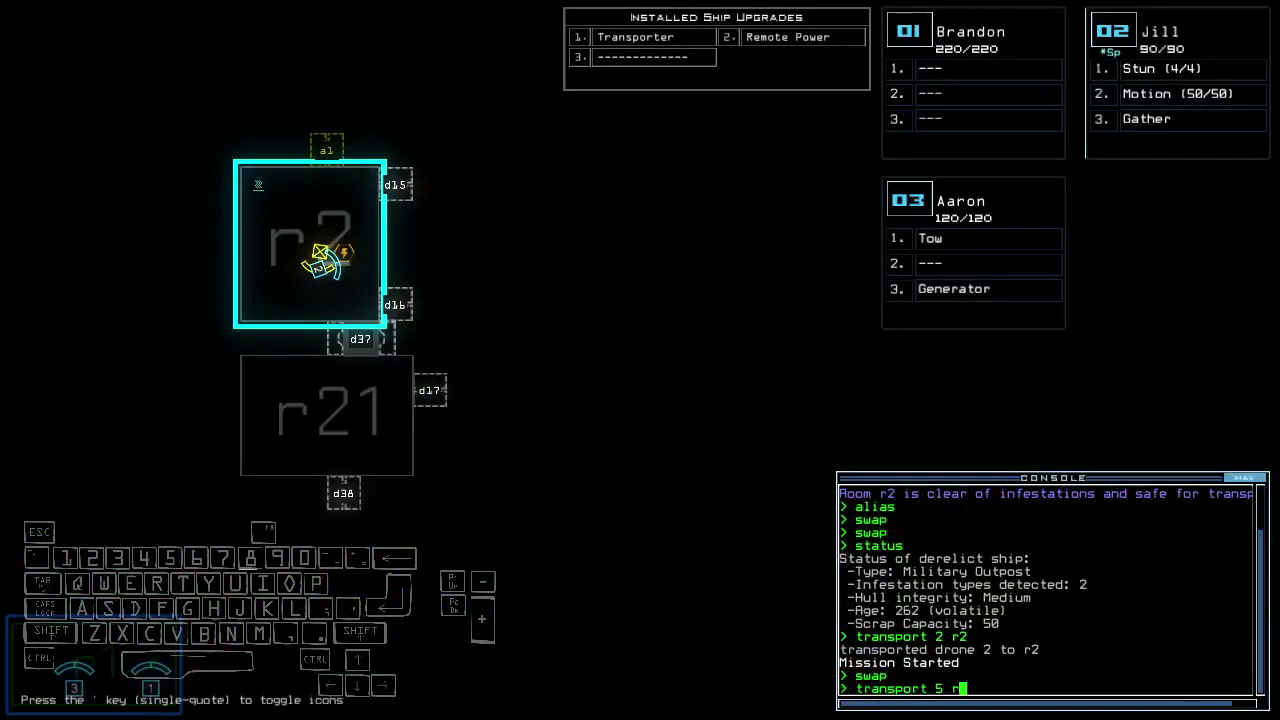
pyautogui.write('1')
pyautogui.press('Return')
# Step: Run motion scans while driving Jill, flagging r16, r12 and r4
pyautogui.press('Return')
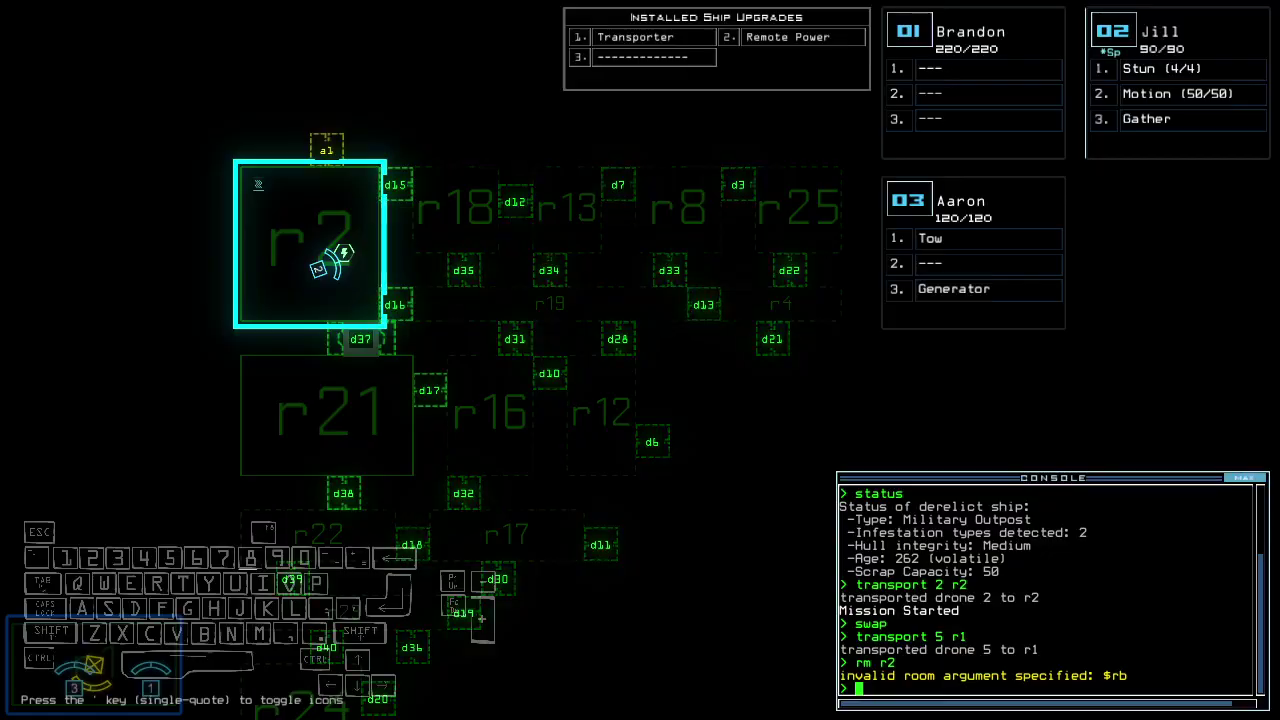
pyautogui.write('mo')
pyautogui.press('Return')
pyautogui.press('2')
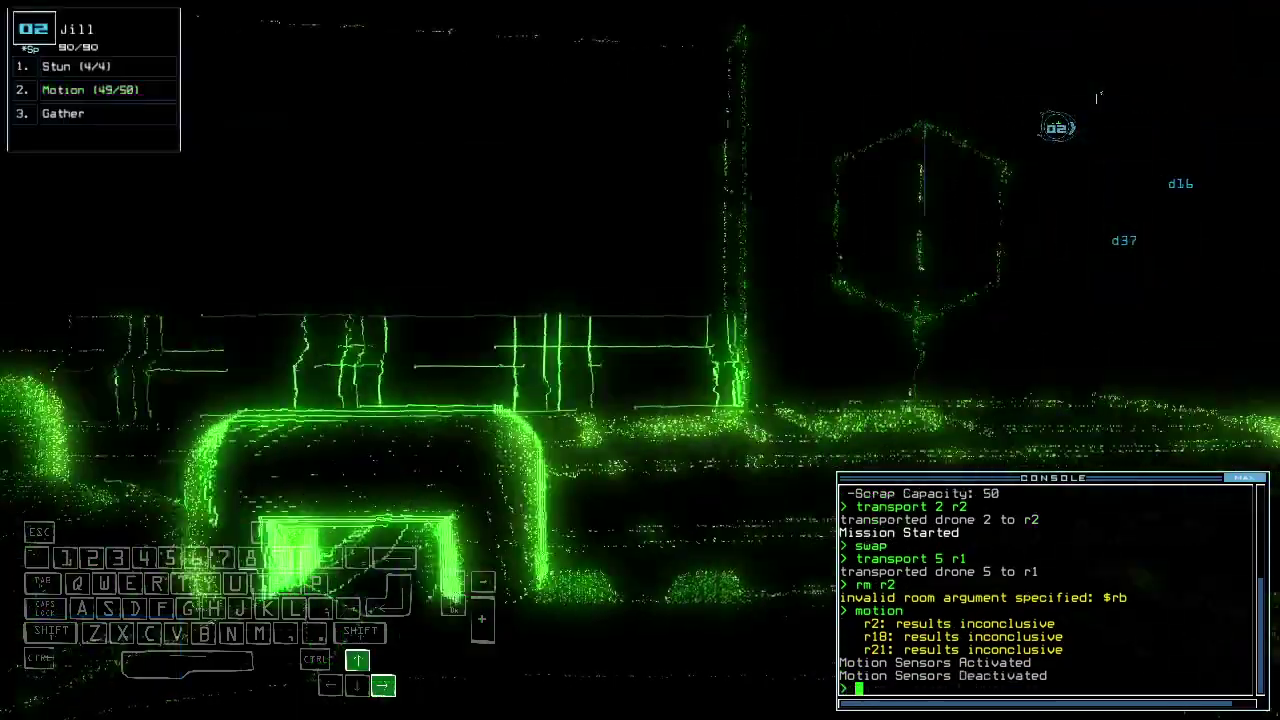
pyautogui.press('Up')
pyautogui.press('Left')
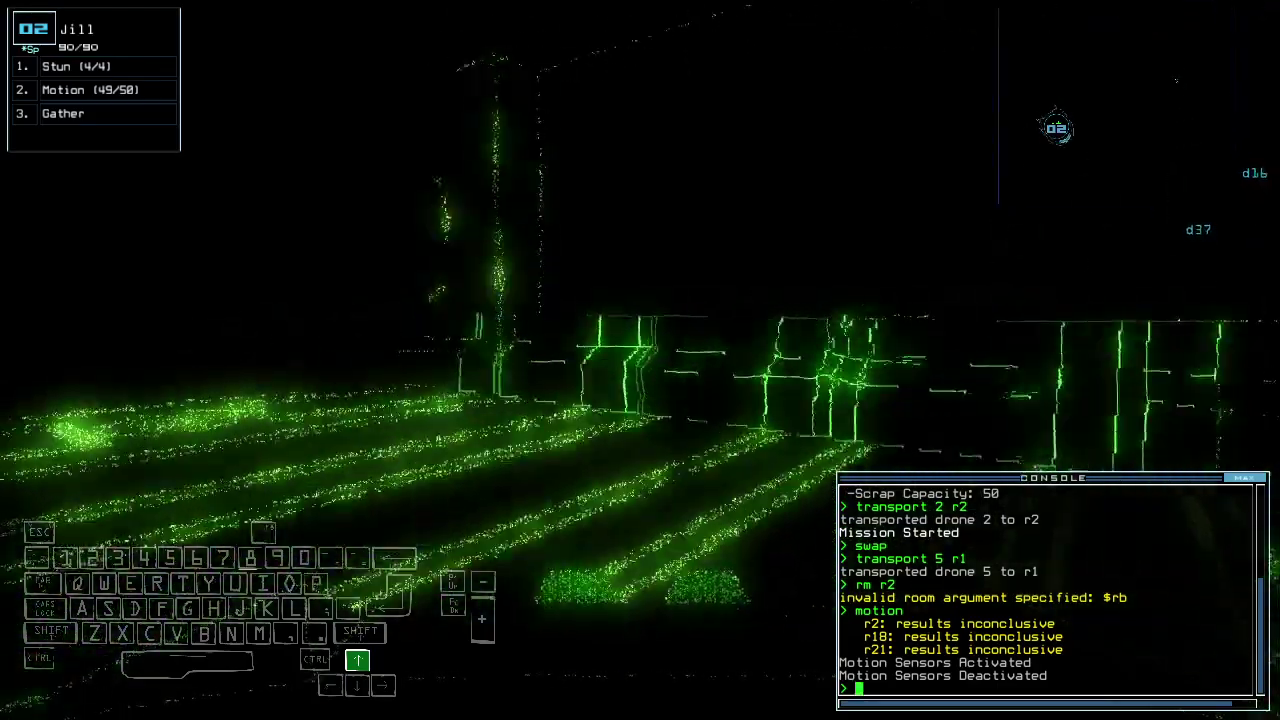
pyautogui.press('Tab')
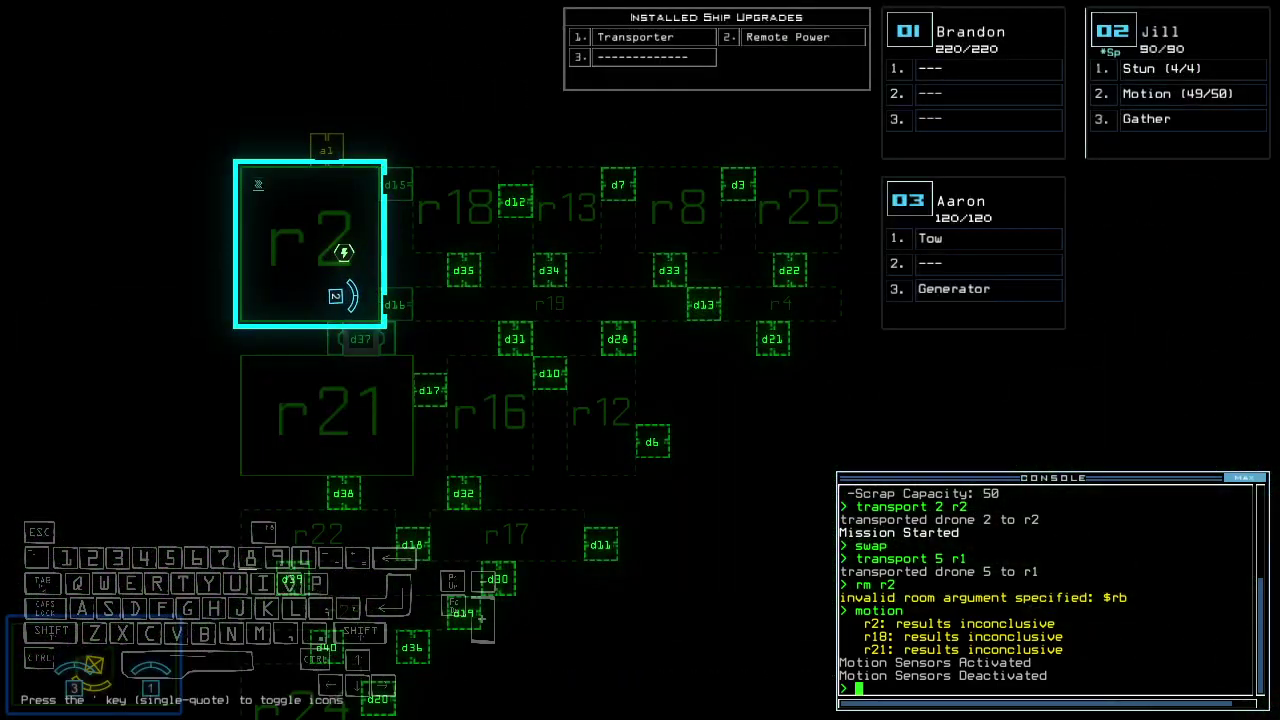
pyautogui.press('Up')
pyautogui.press('Return')
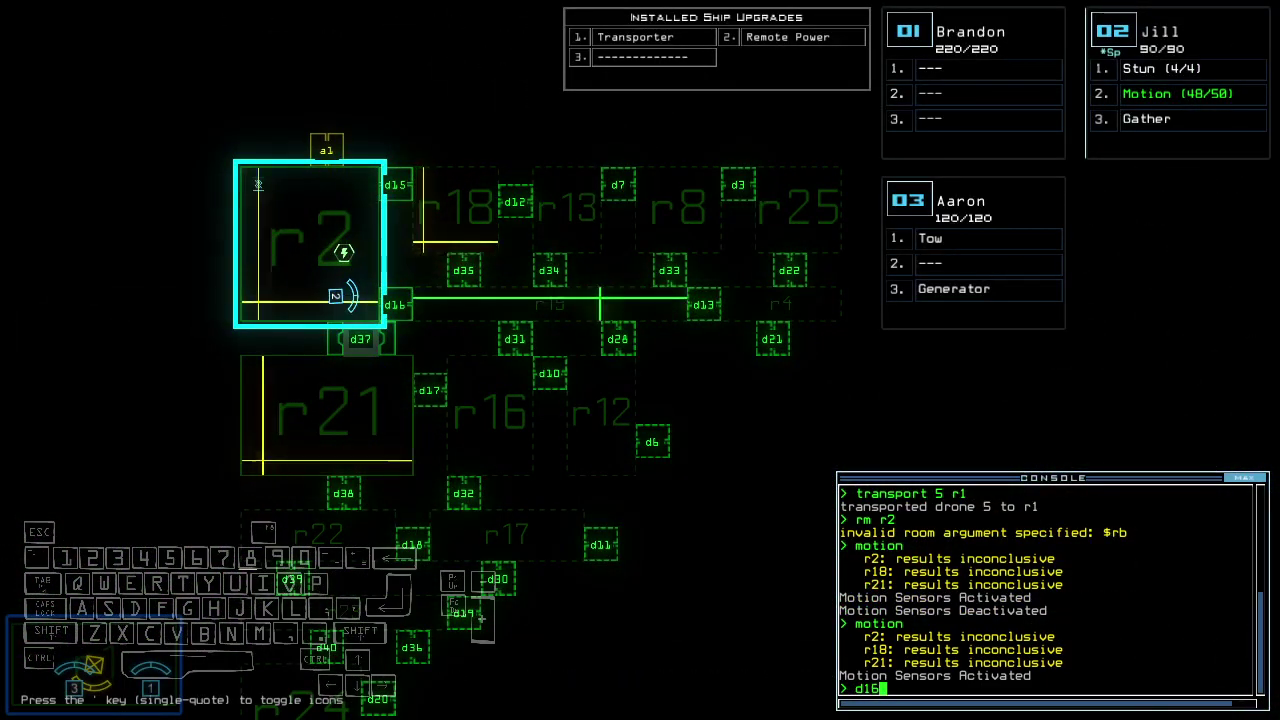
# Step: Open door d16 and gather four pieces of scrap beyond it
pyautogui.press('Return')
pyautogui.press('Up')
pyautogui.press('Left')
pyautogui.write('g')
pyautogui.press('Return')
pyautogui.press('Down')
pyautogui.write('g')
pyautogui.press('Return')
pyautogui.write('g')
pyautogui.press('Return')
pyautogui.press('Up')
pyautogui.press('Right')
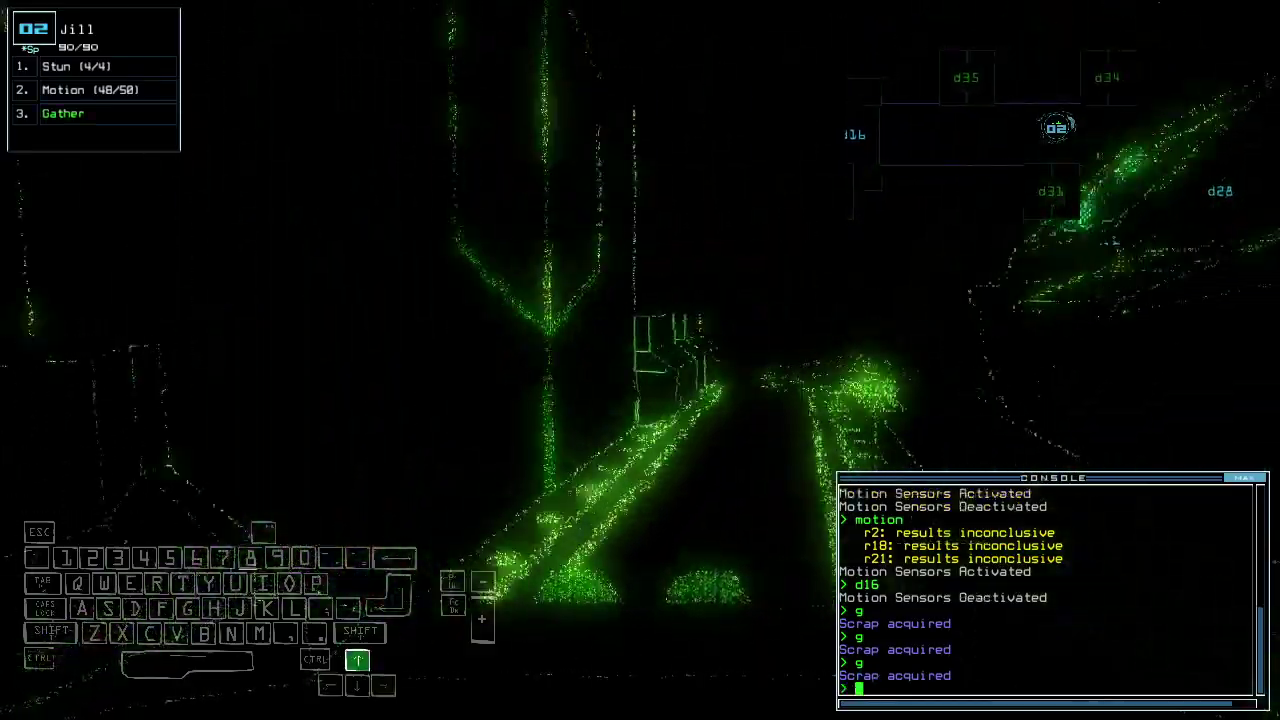
pyautogui.write('g')
pyautogui.press('Return')
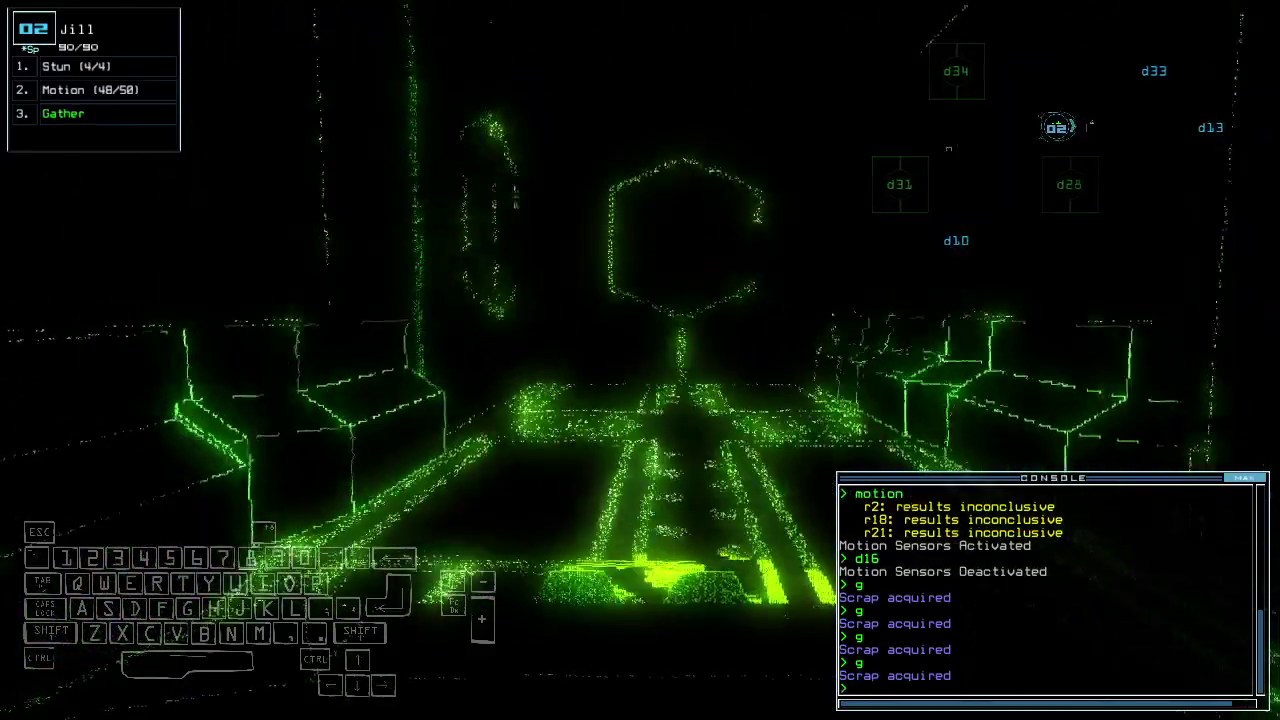
# Step: Rescan for motion, open door d33 and drive Jill through
pyautogui.press('Tab')
pyautogui.write('motion')
pyautogui.press('Return')
pyautogui.write('3')
pyautogui.press('Return')
pyautogui.press('Tab')
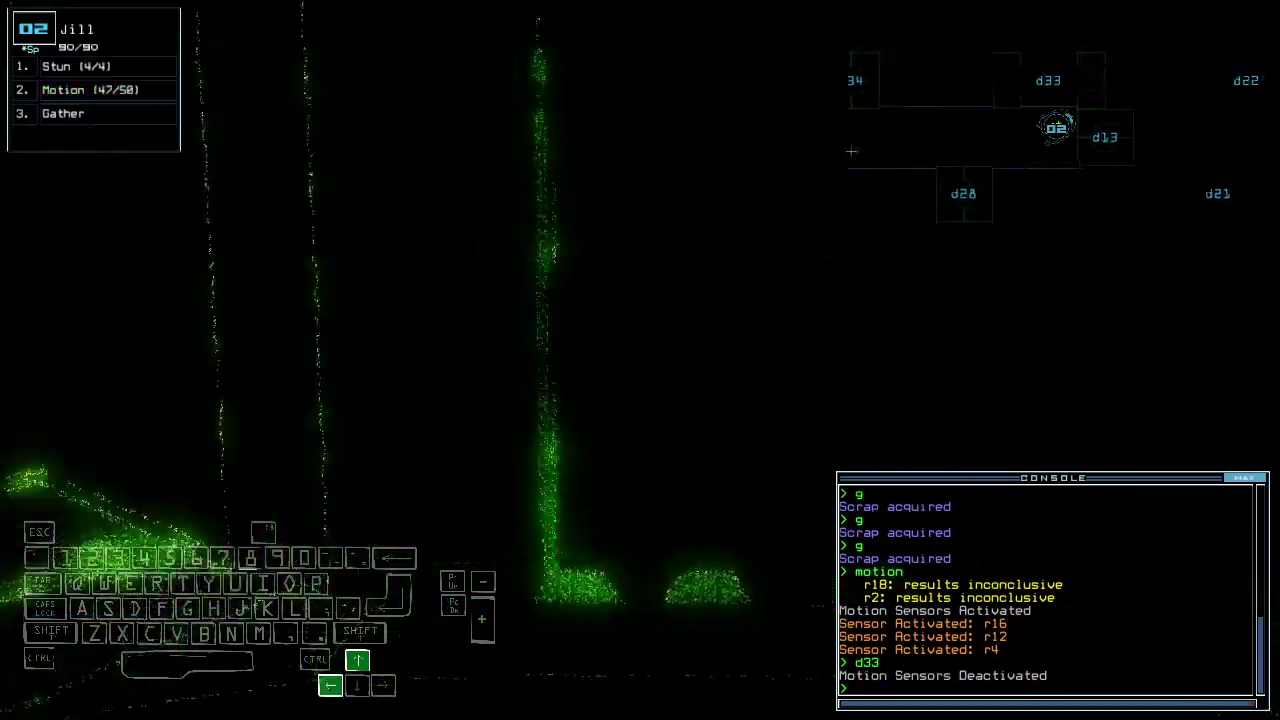
pyautogui.press('Up')
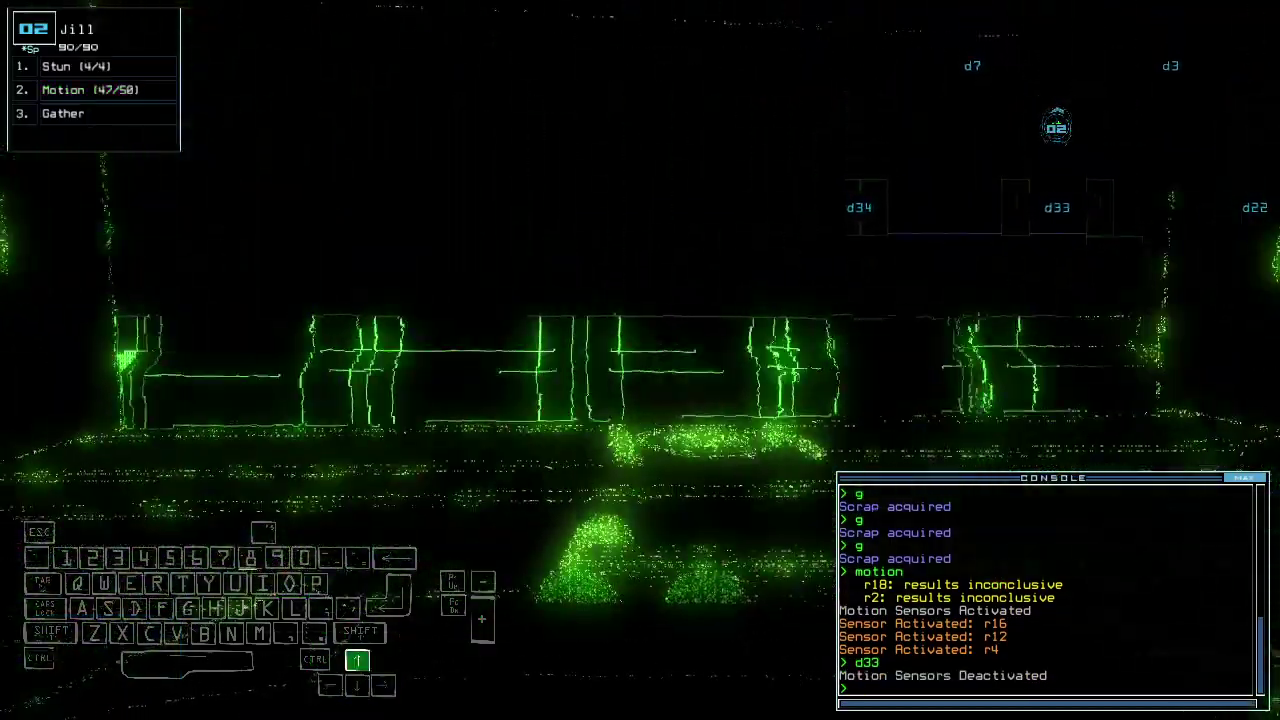
# Step: Open door d3, drive Jill to r25 collecting scrap, then open d22
pyautogui.press('space')
pyautogui.write('motion')
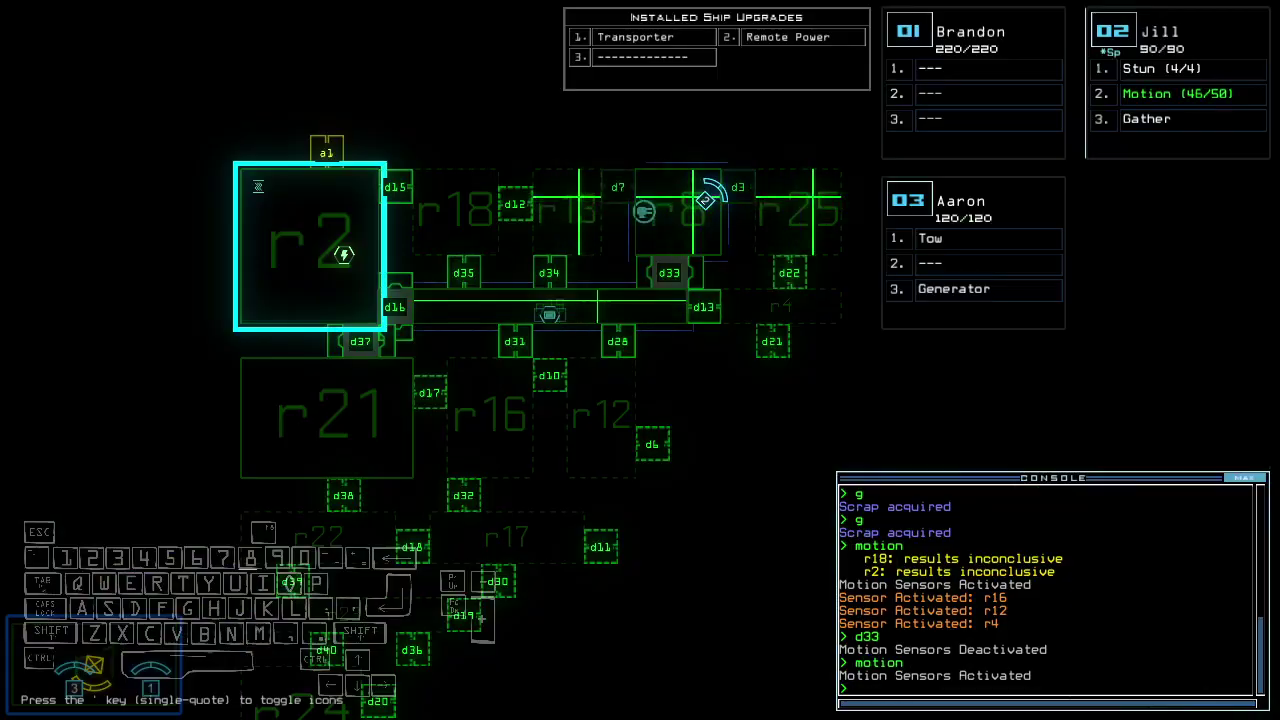
pyautogui.press('Return')
pyautogui.write('d3')
pyautogui.press('Return')
pyautogui.press('Tab')
pyautogui.press('Up')
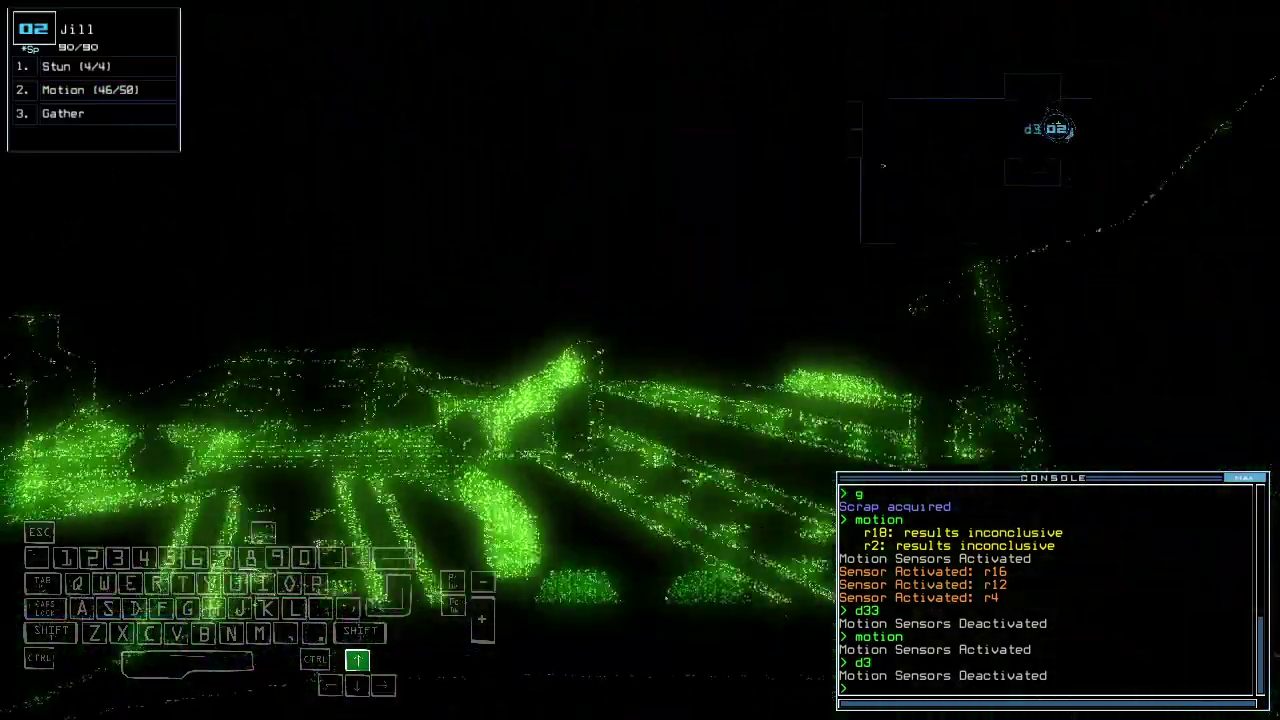
pyautogui.write('g')
pyautogui.press('Return')
pyautogui.press('Right')
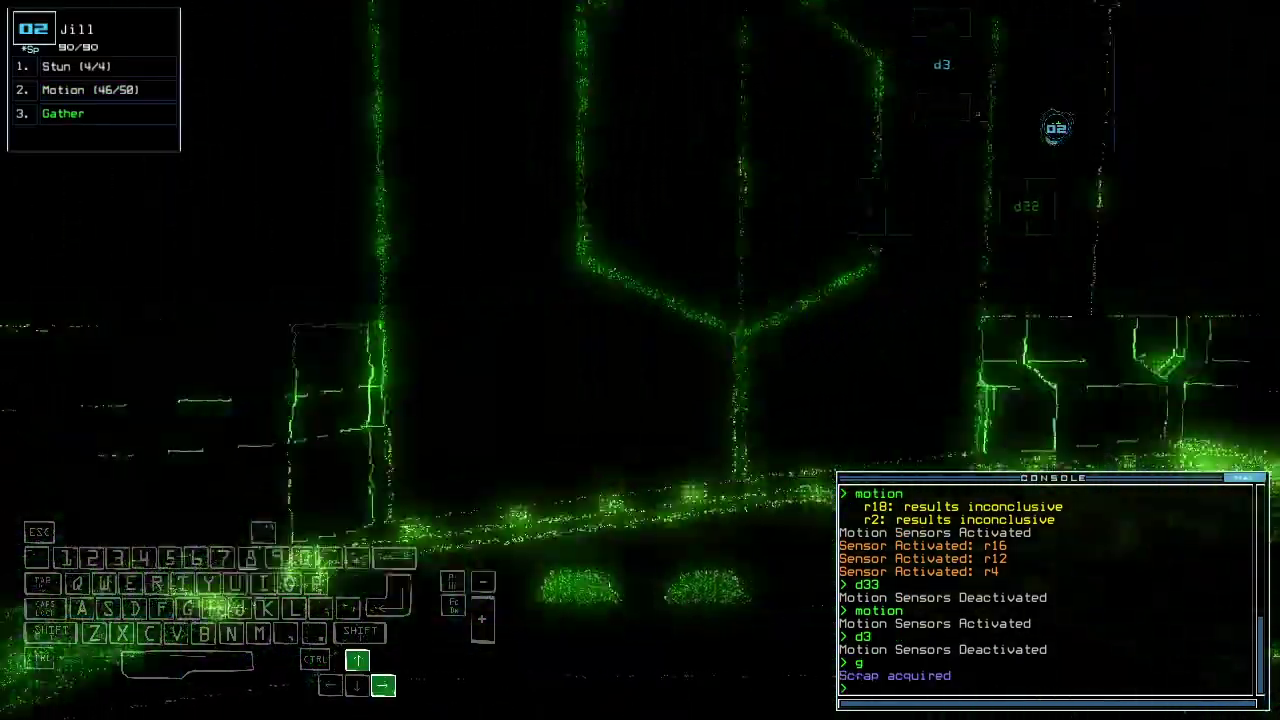
pyautogui.press('space')
pyautogui.press('space')
pyautogui.write('d')
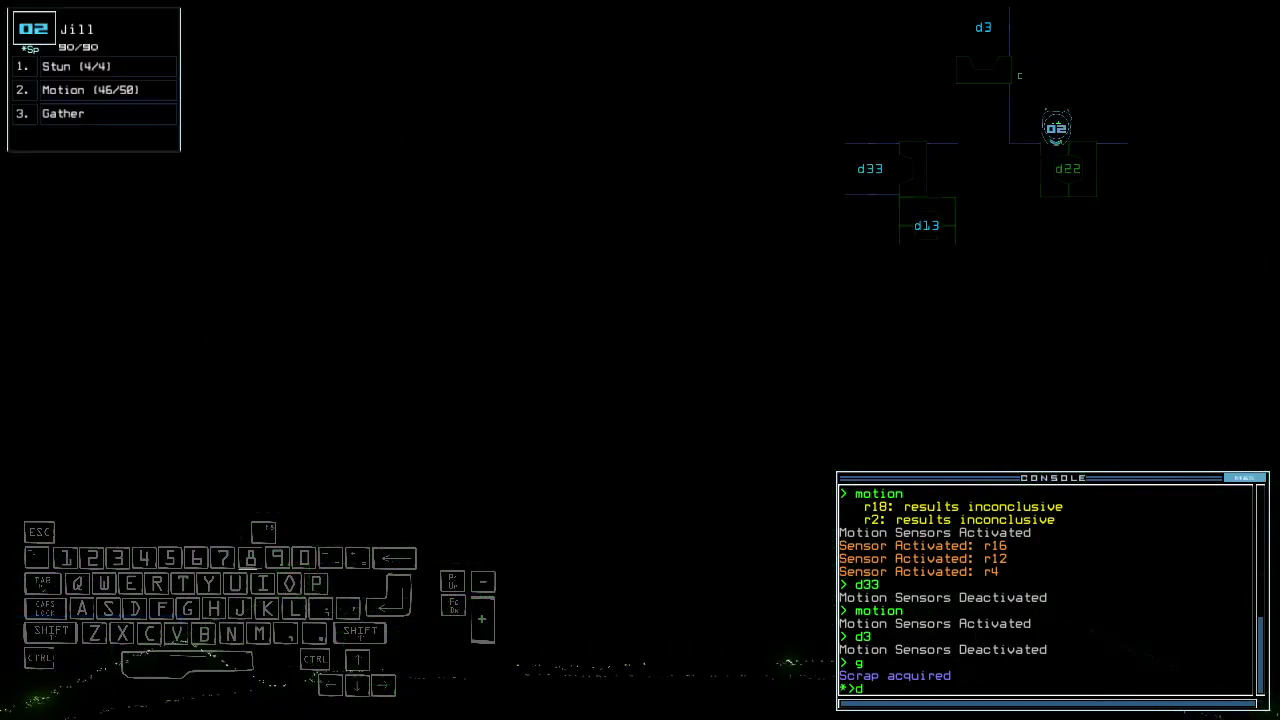
pyautogui.write('22')
pyautogui.press('Return')
pyautogui.write('cccc')
# Step: Close all doors, toggle d3 and d22, and reposition Jill
pyautogui.press('Return')
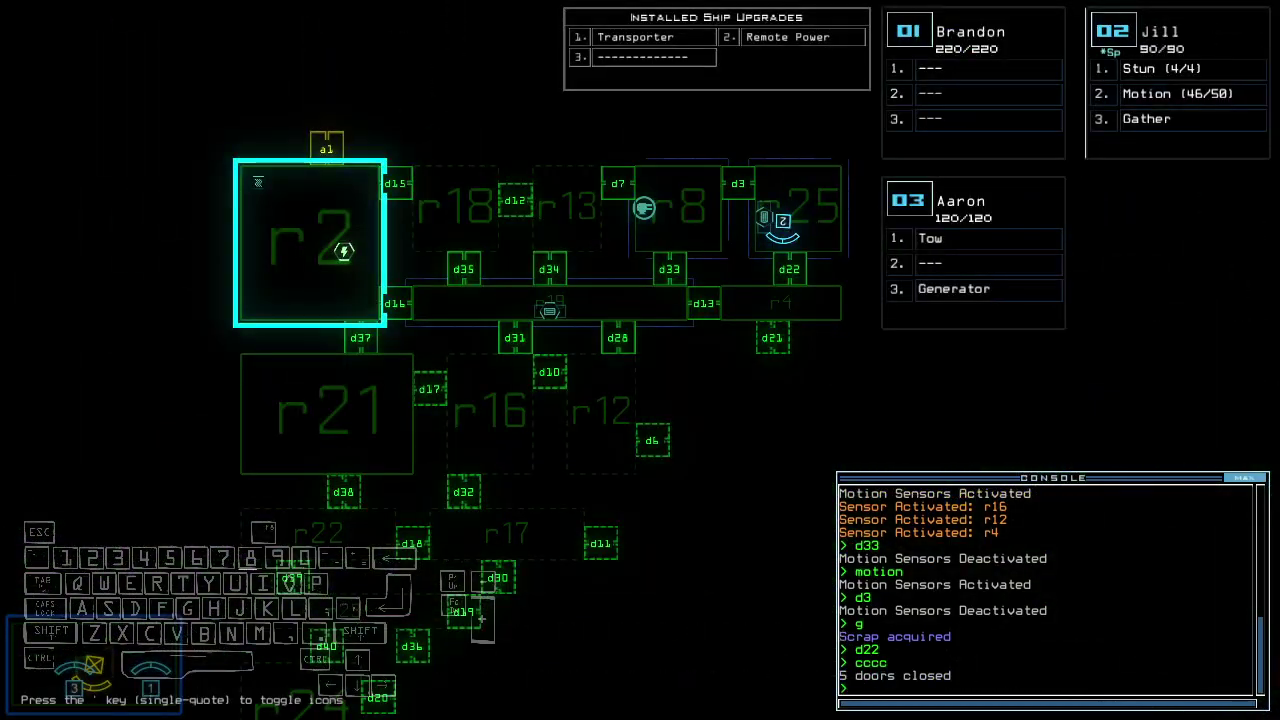
pyautogui.write('3')
pyautogui.press('Return')
pyautogui.press('space')
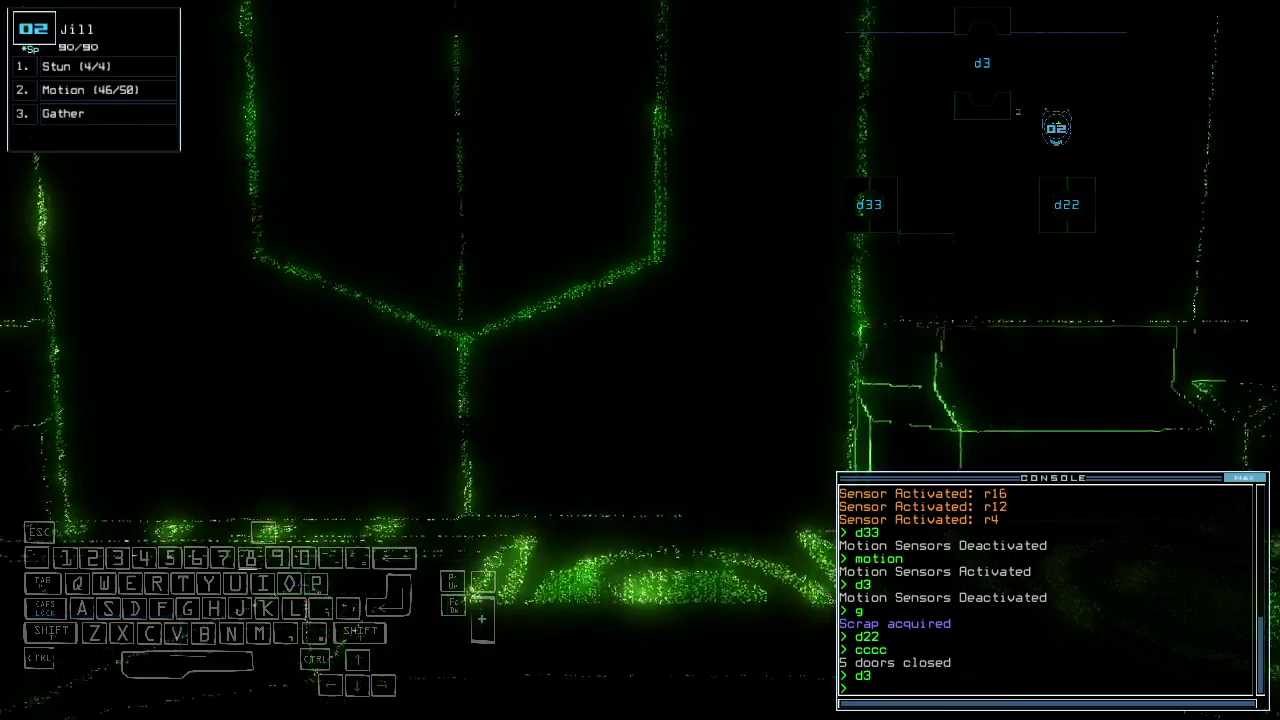
pyautogui.write('d22')
pyautogui.press('Return')
pyautogui.press('Down')
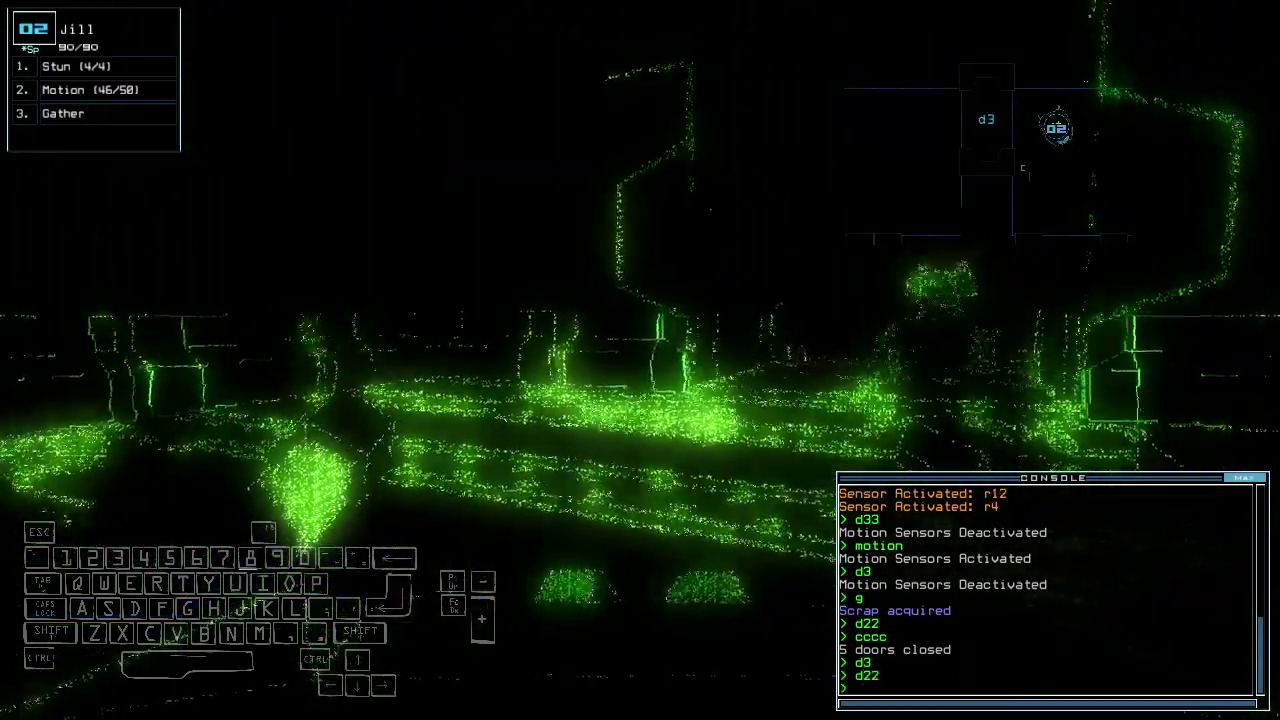
pyautogui.press('Down')
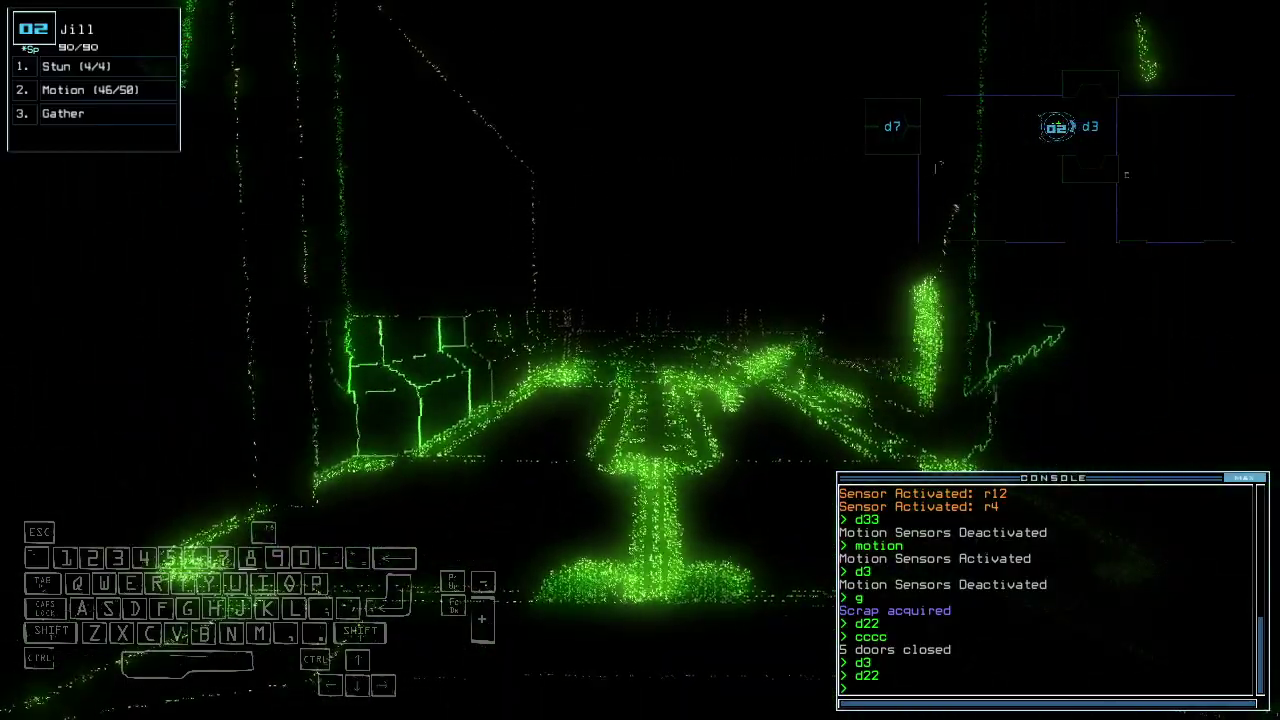
pyautogui.press('Down')
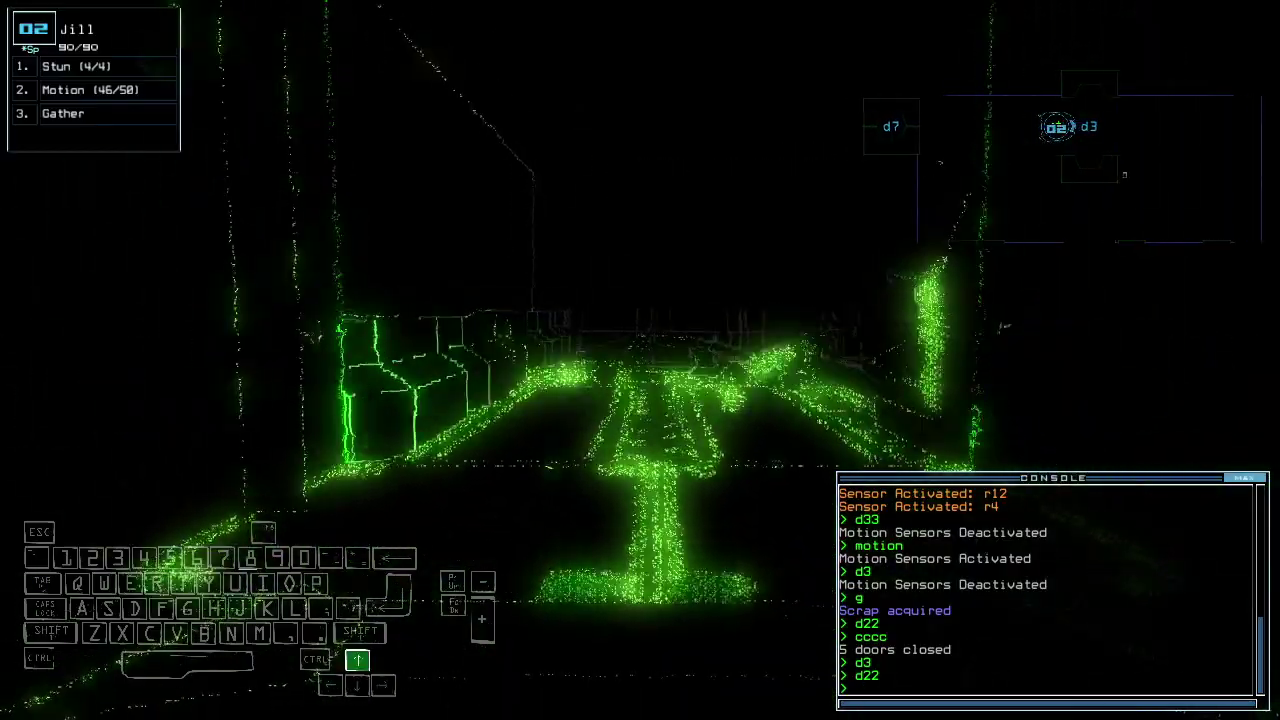
pyautogui.write('cccc')
pyautogui.press('Return')
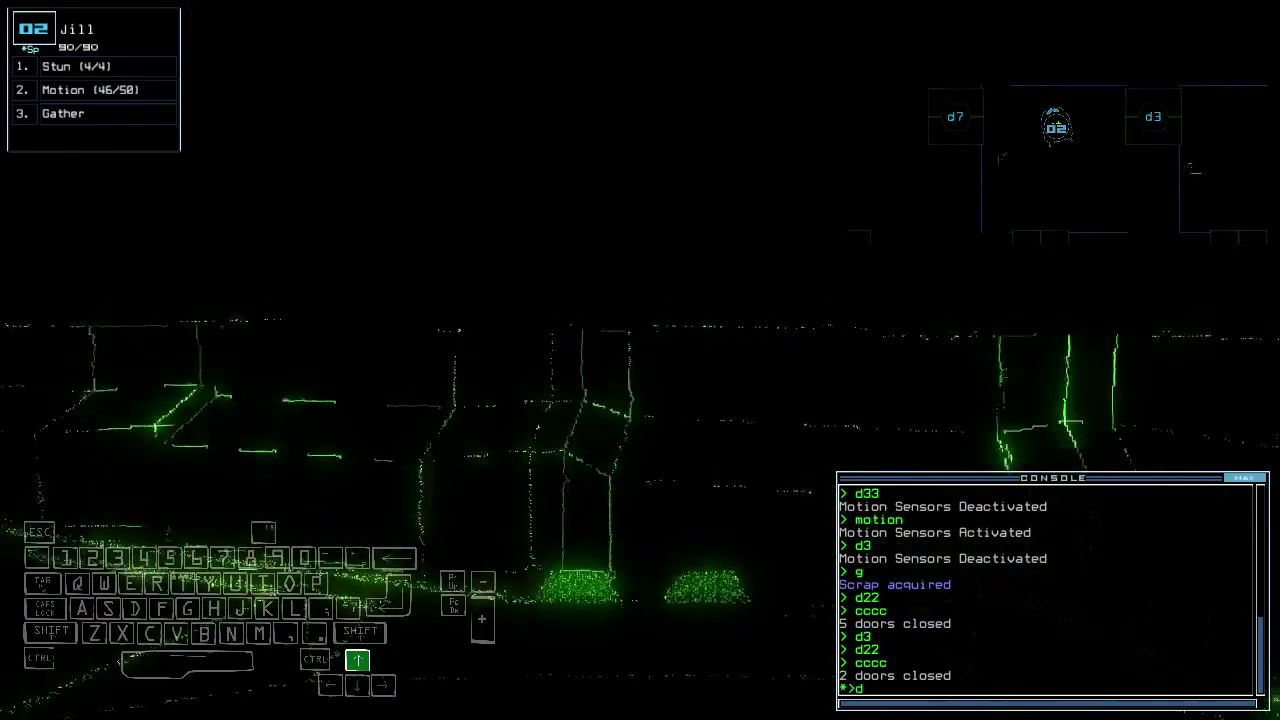
pyautogui.write('d7')
# Step: Open door d7, check ship status, and gather scrap and fuel
pyautogui.press('Tab')
pyautogui.press('Tab')
pyautogui.press('Return')
pyautogui.write('status')
pyautogui.press('Return')
pyautogui.press('Left')
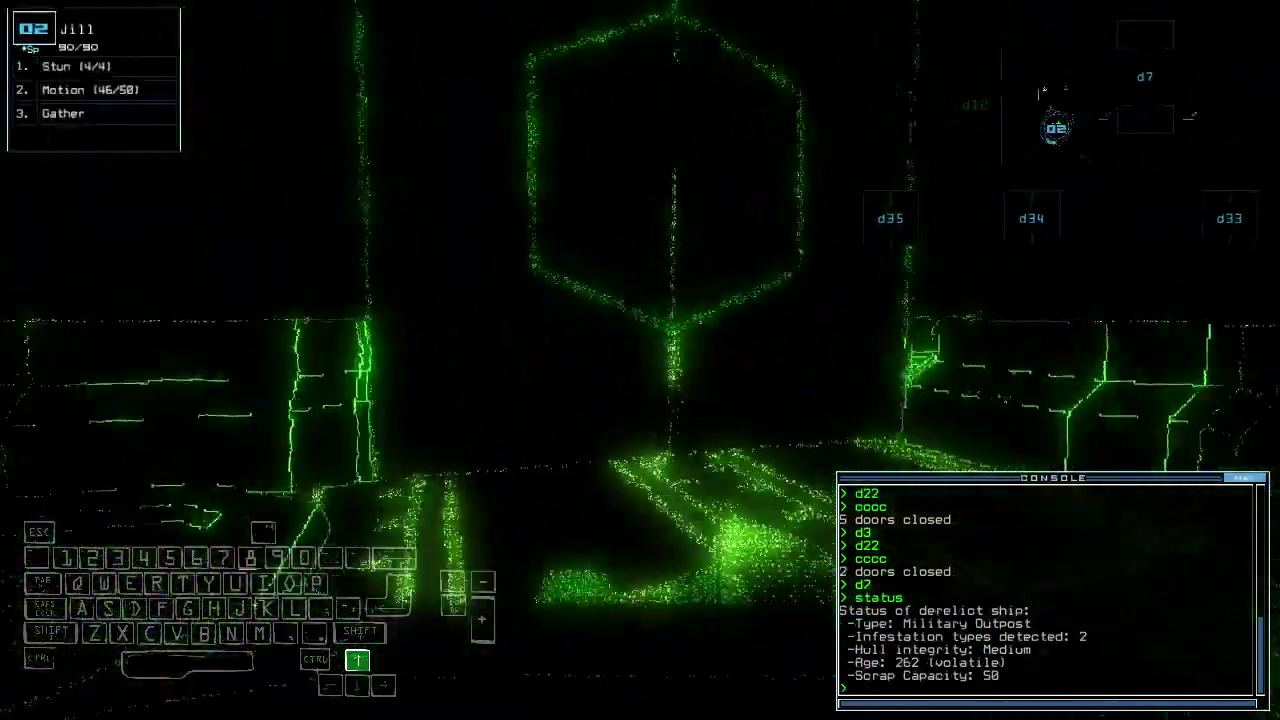
pyautogui.write('g')
pyautogui.press('Return')
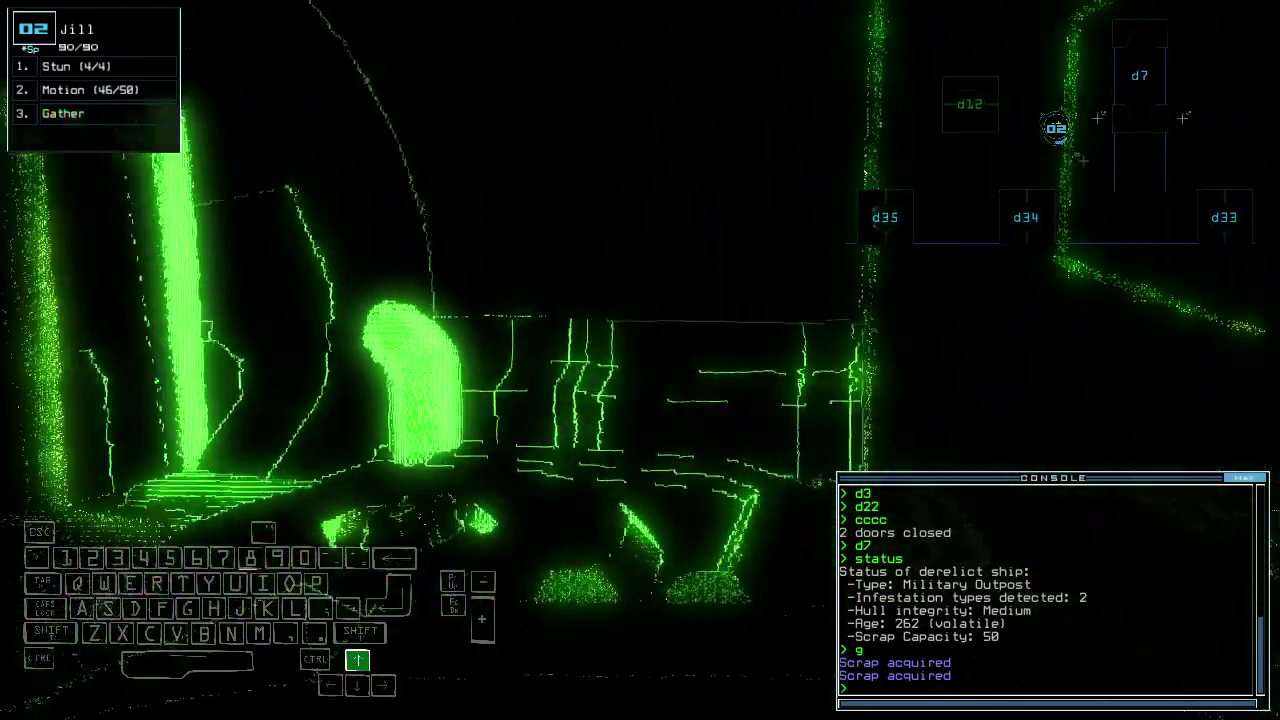
pyautogui.write('g')
pyautogui.press('Return')
pyautogui.press('Tab')
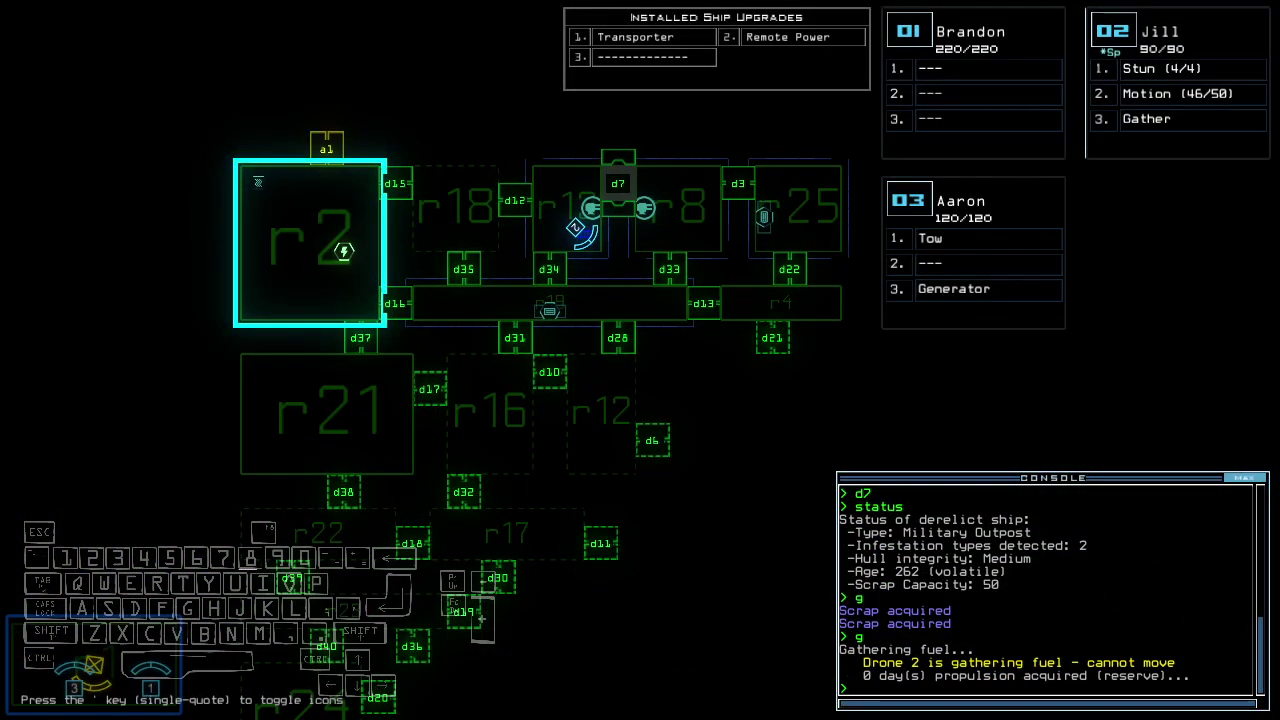
pyautogui.press('Tab')
pyautogui.press('Up')
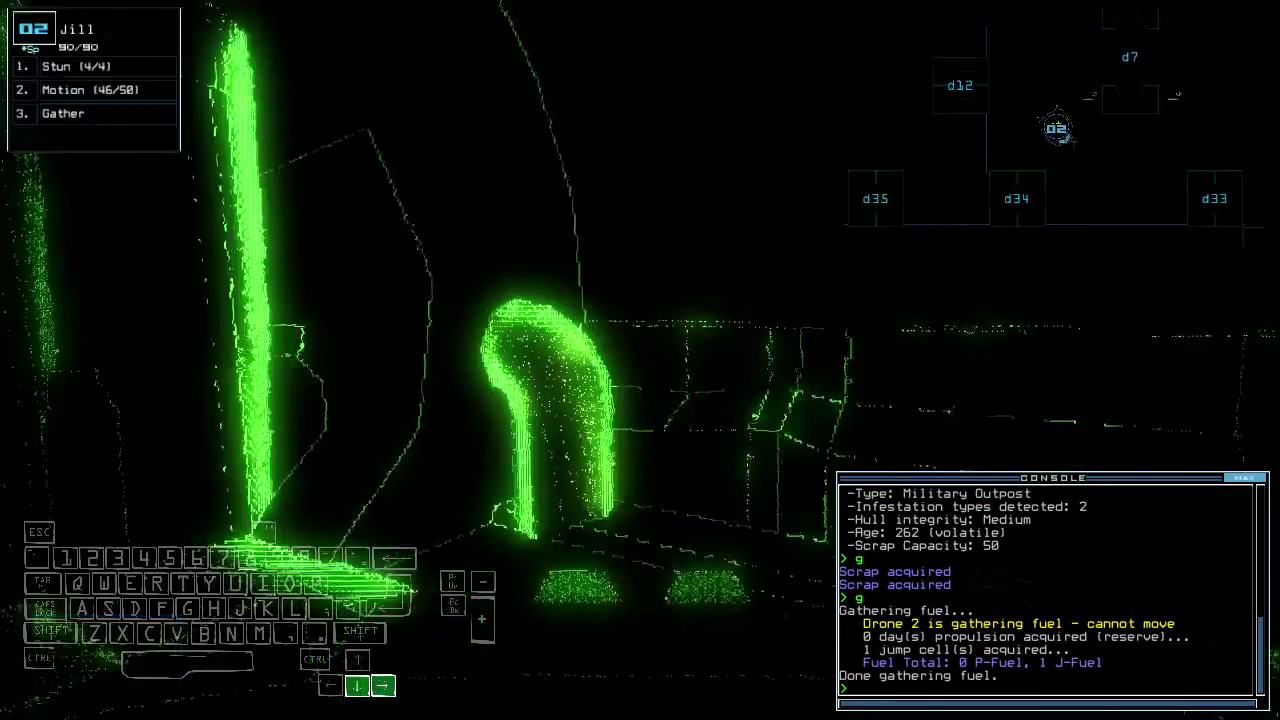
pyautogui.write('d12')
# Step: Open doors d12, d35 and d16 while steering Jill, then close doors behind her
pyautogui.press('Return')
pyautogui.press('Left')
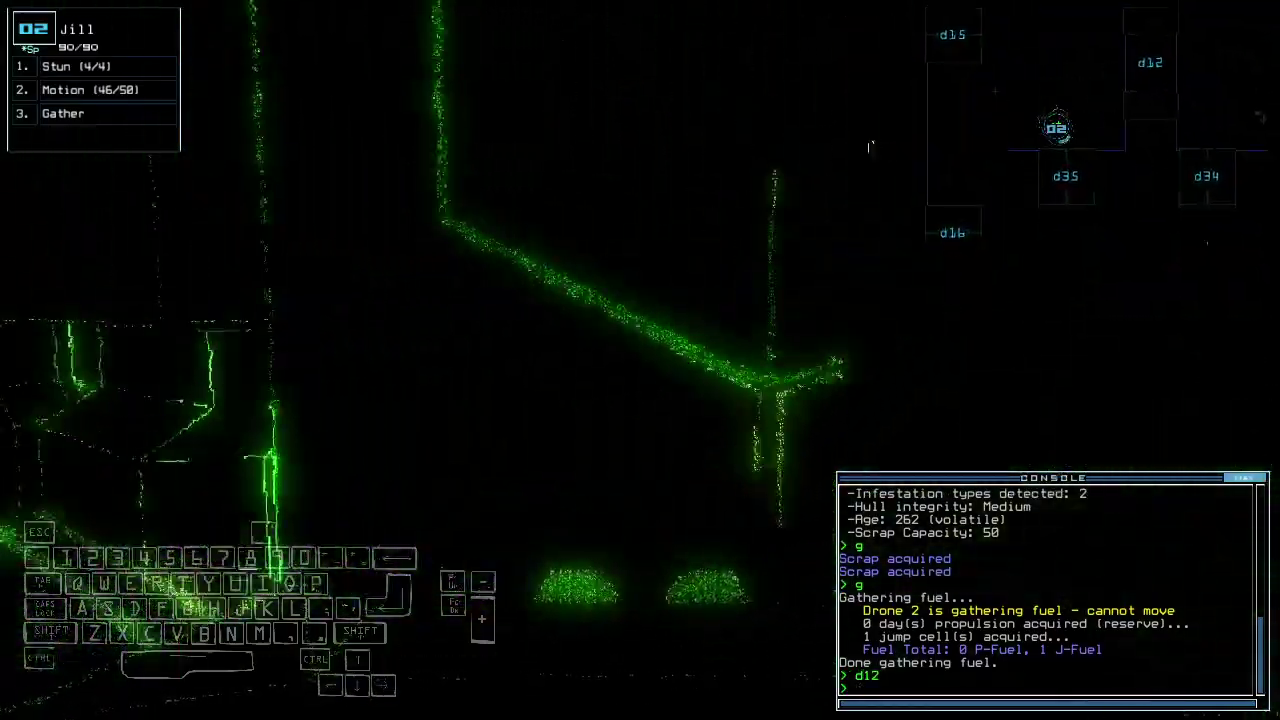
pyautogui.write('d35')
pyautogui.press('Return')
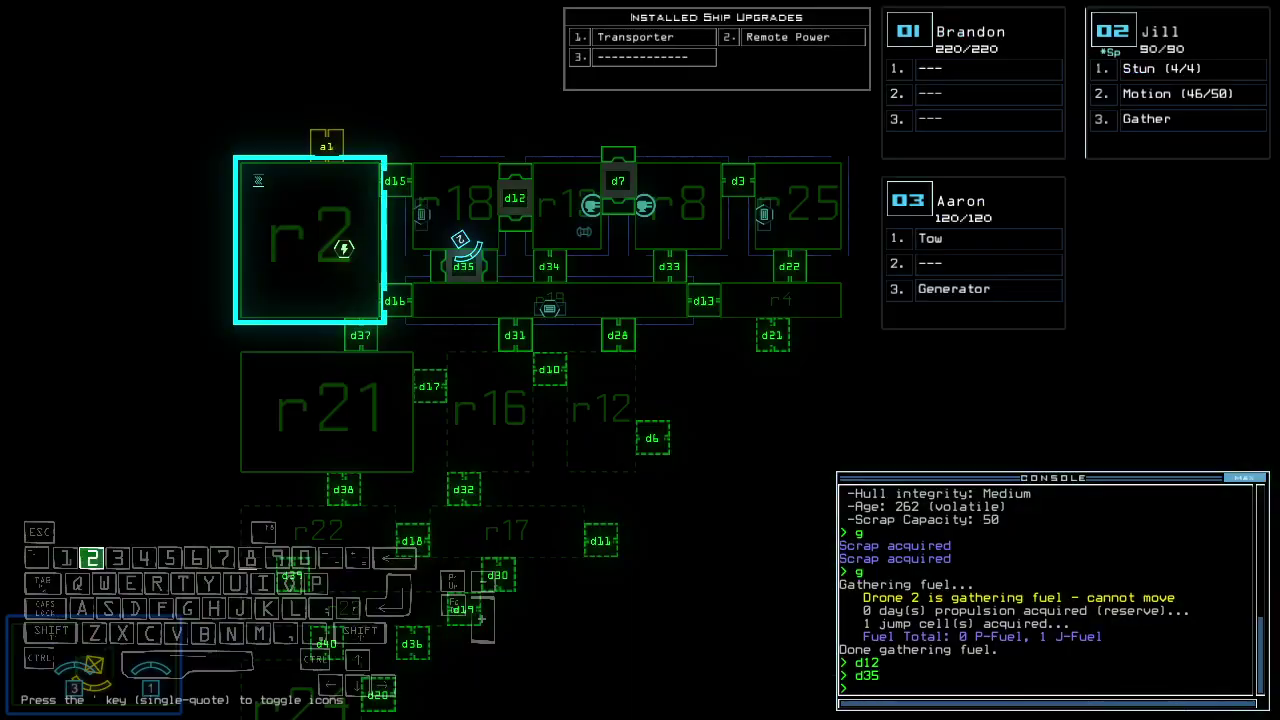
pyautogui.press('2')
pyautogui.press('Up')
pyautogui.write('d16')
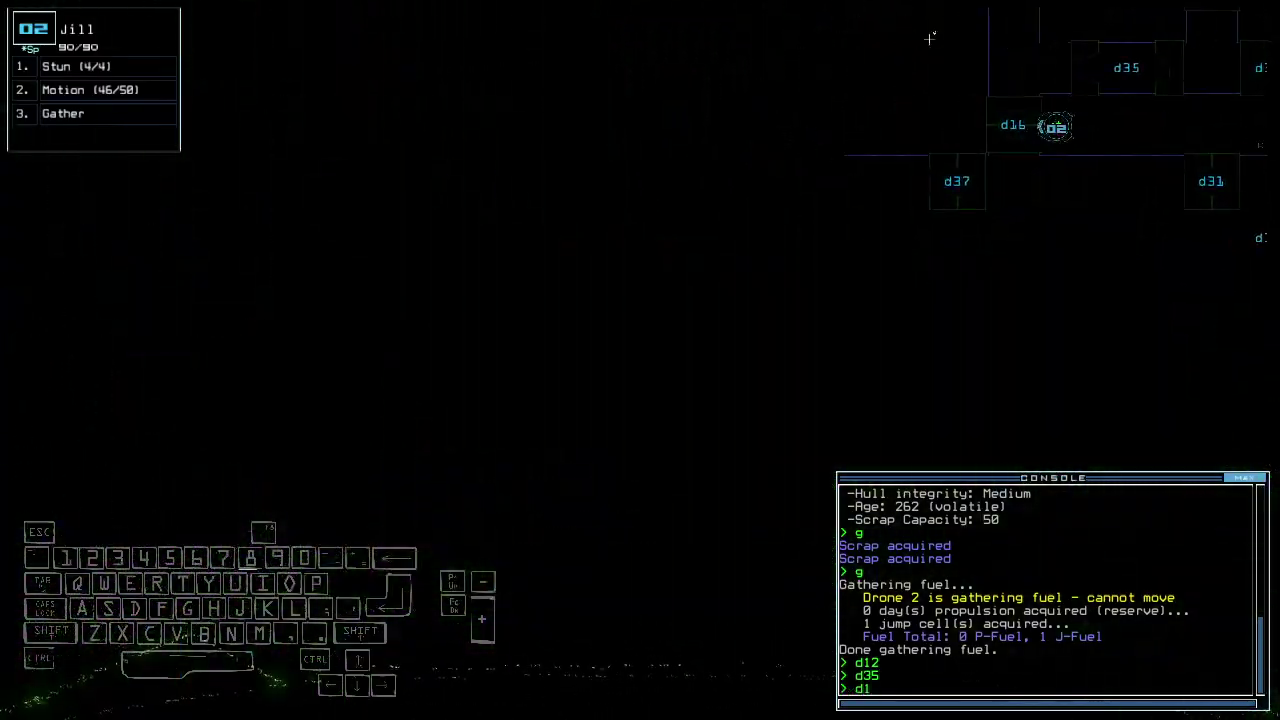
pyautogui.press('Return')
pyautogui.press('2')
pyautogui.press('Right')
pyautogui.write('cccc')
pyautogui.press('Return')
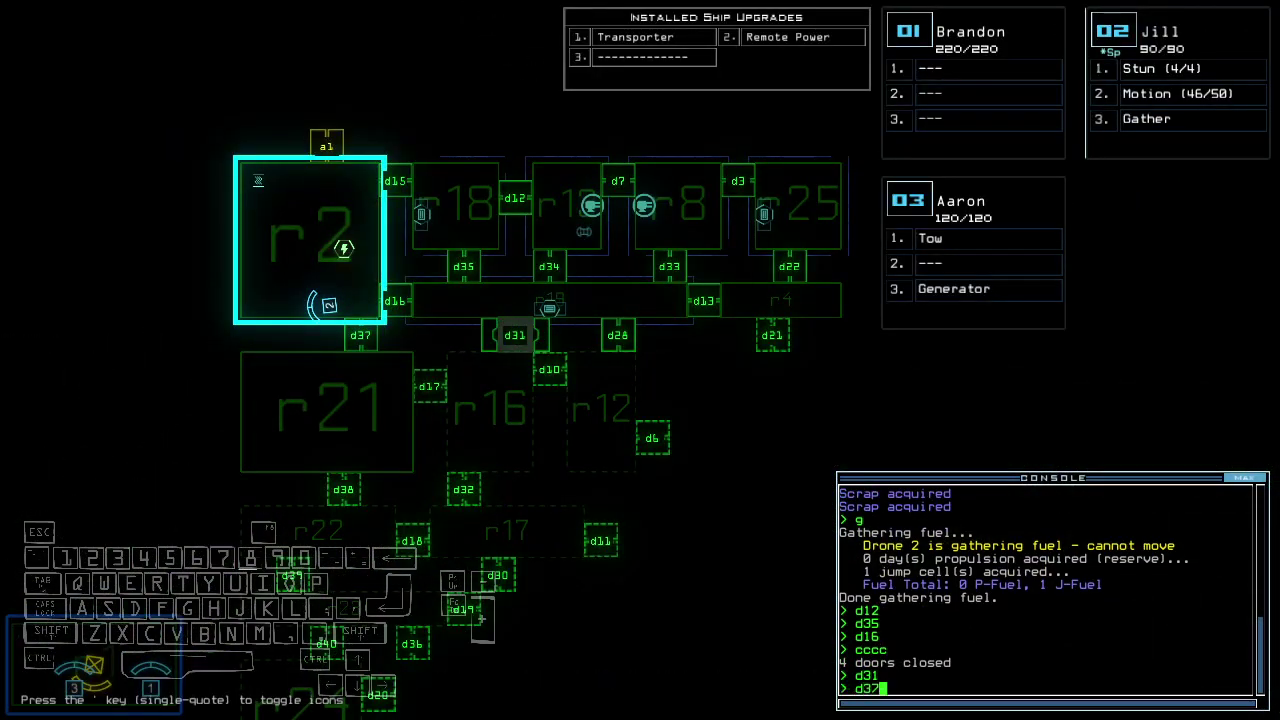
# Step: Open door d37, drive Jill through, close doors and gather scrap
pyautogui.press('Return')
pyautogui.press('2')
pyautogui.press('Up')
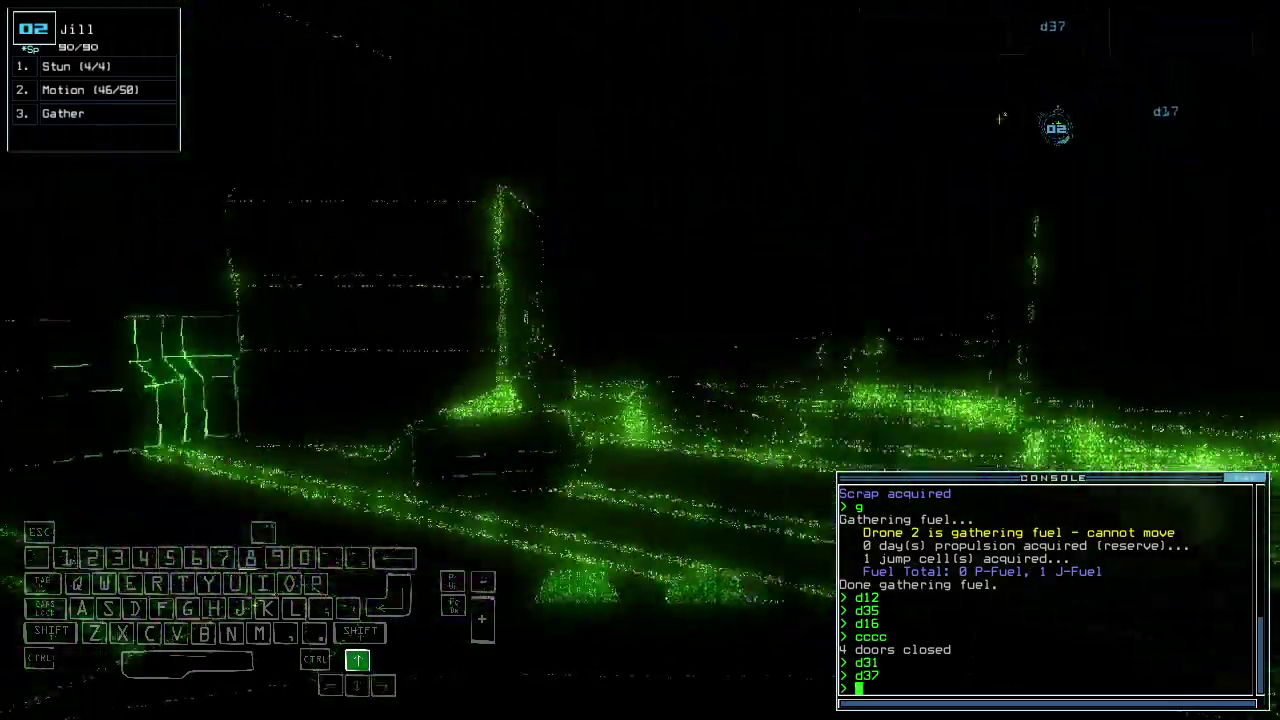
pyautogui.press('Right')
pyautogui.write('cccc')
pyautogui.press('Return')
pyautogui.press('Right')
pyautogui.press('Right')
pyautogui.write('g')
pyautogui.press('Return')
pyautogui.press('Tab')
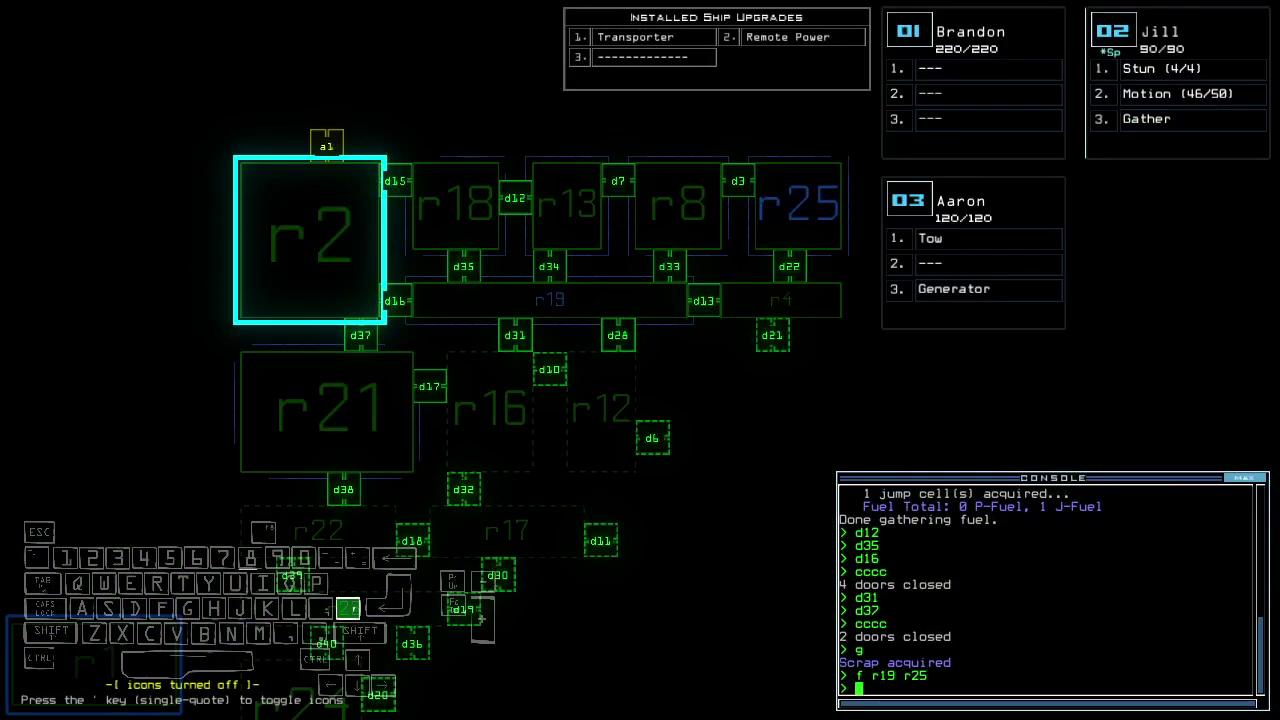
pyautogui.press('Tab')
pyautogui.press('Up')
pyautogui.write('d1')
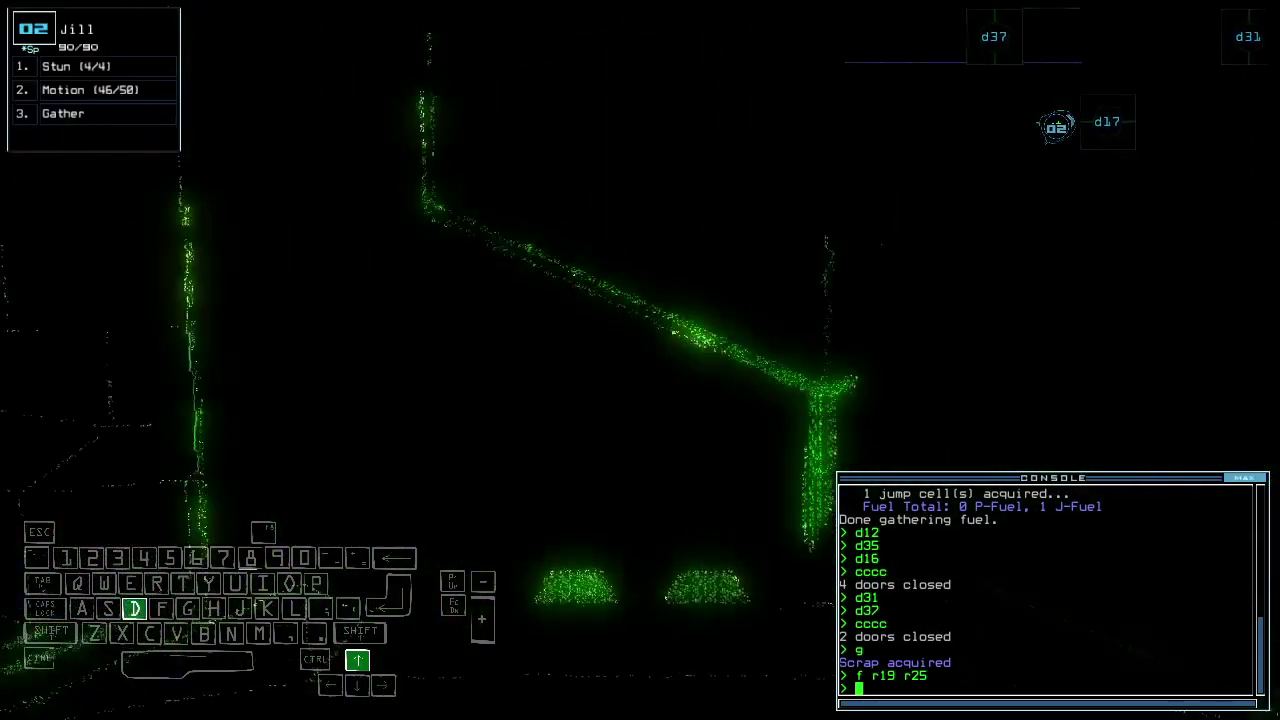
pyautogui.write('7')
# Step: Open door d17, drive Jill in to gather scrap, then open d32
pyautogui.press('Return')
pyautogui.press('Up')
pyautogui.press('Right')
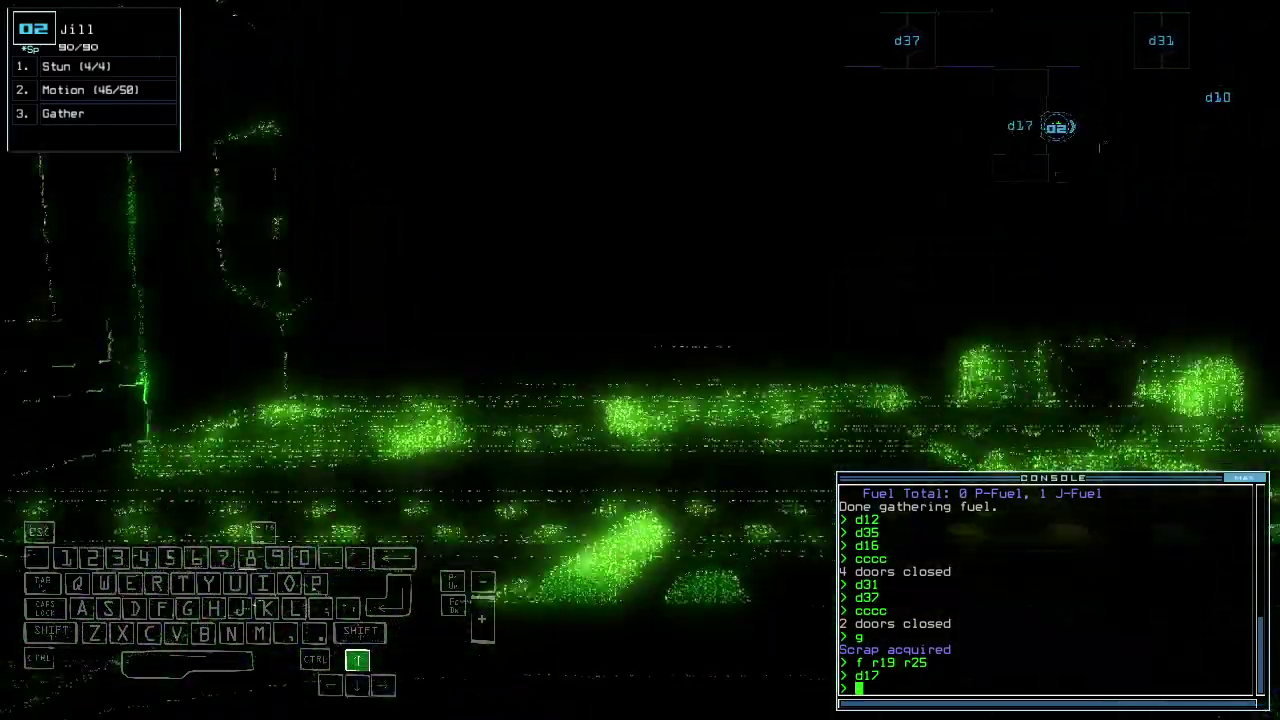
pyautogui.press('Down')
pyautogui.press('Left')
pyautogui.write('g')
pyautogui.press('Return')
pyautogui.press('Tab')
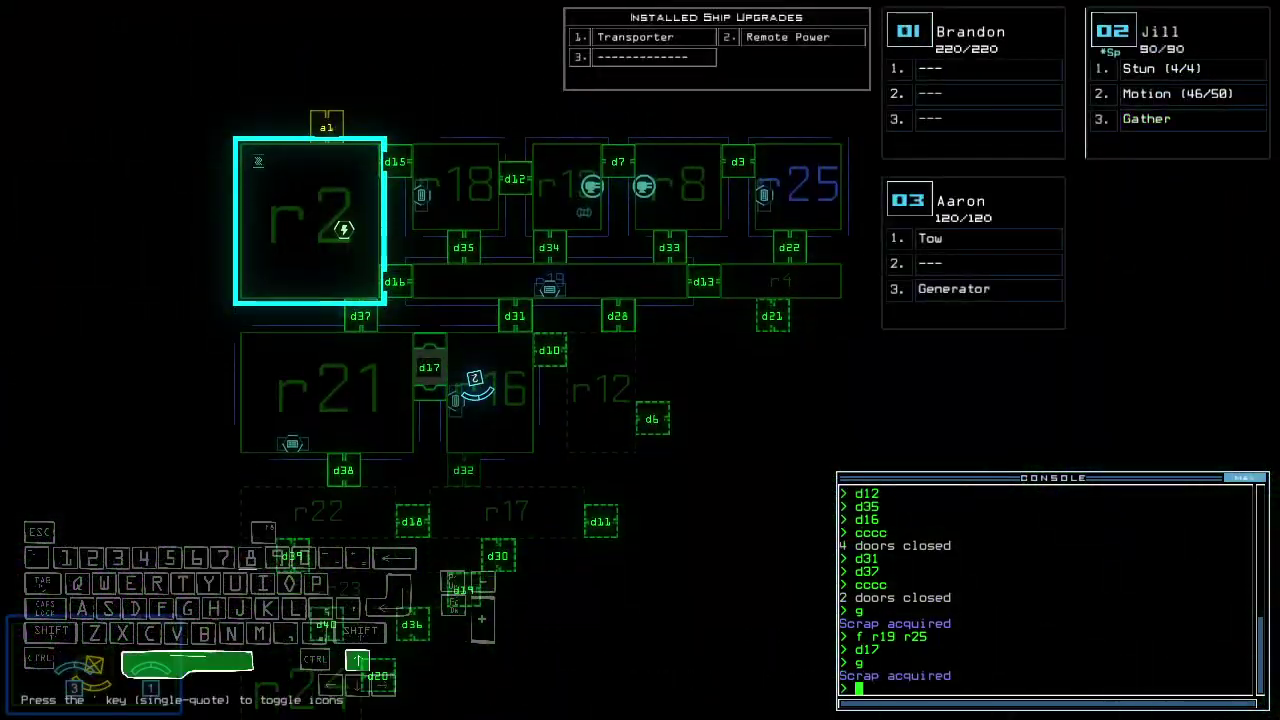
pyautogui.press('Tab')
pyautogui.press('Up')
pyautogui.write('d32')
pyautogui.press('Return')
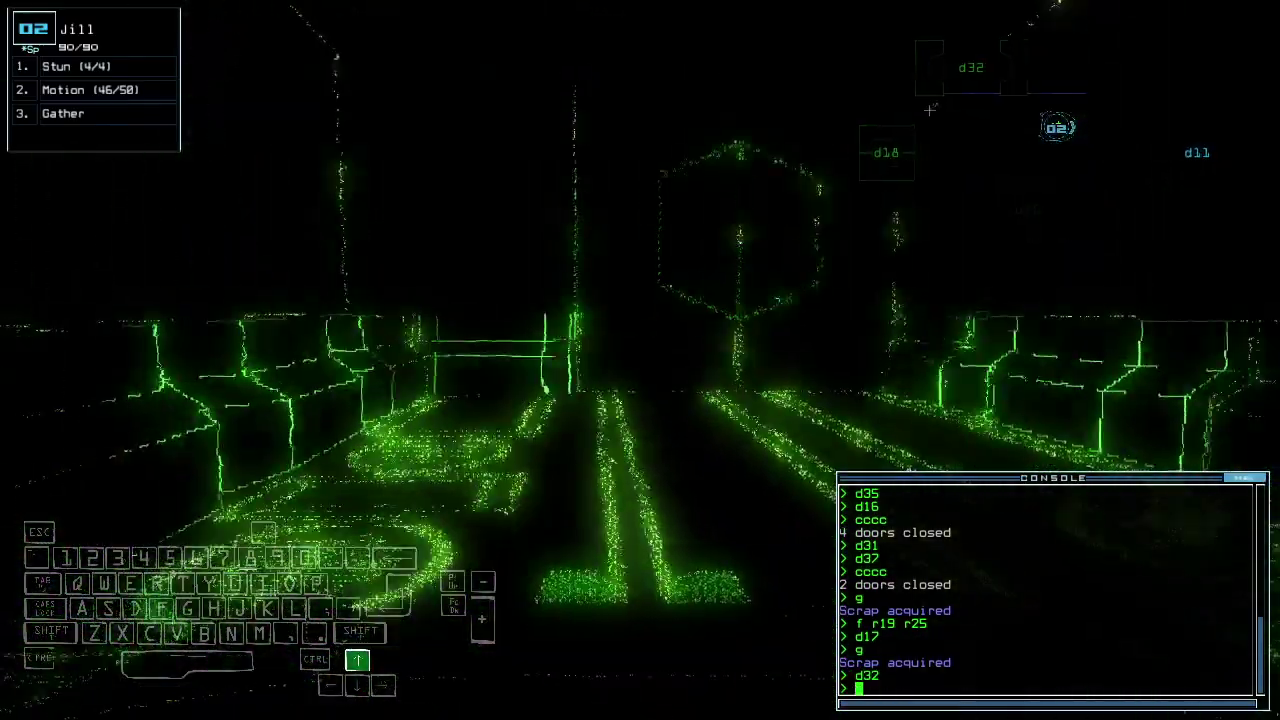
pyautogui.press('Tab')
pyautogui.write('mp')
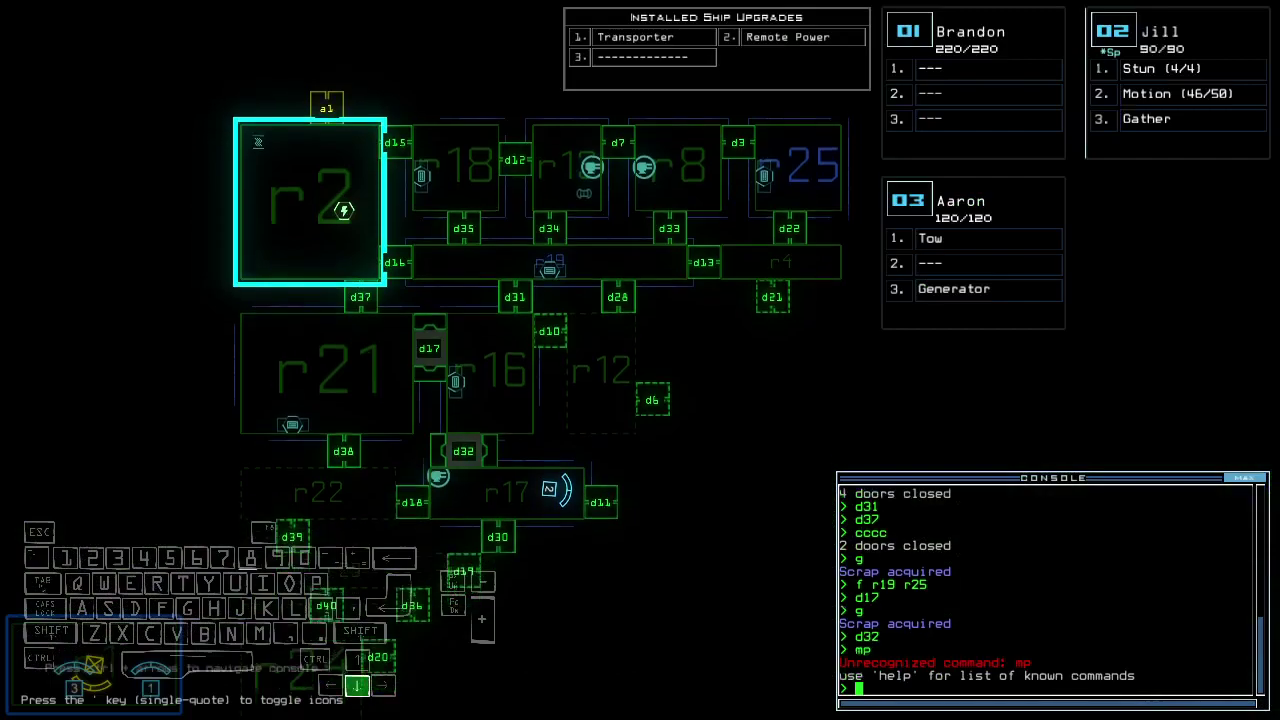
pyautogui.write('motion')
# Step: Run a motion scan and open door d11, driving Jill through
pyautogui.press('Return')
pyautogui.press('Tab')
pyautogui.write('d1')
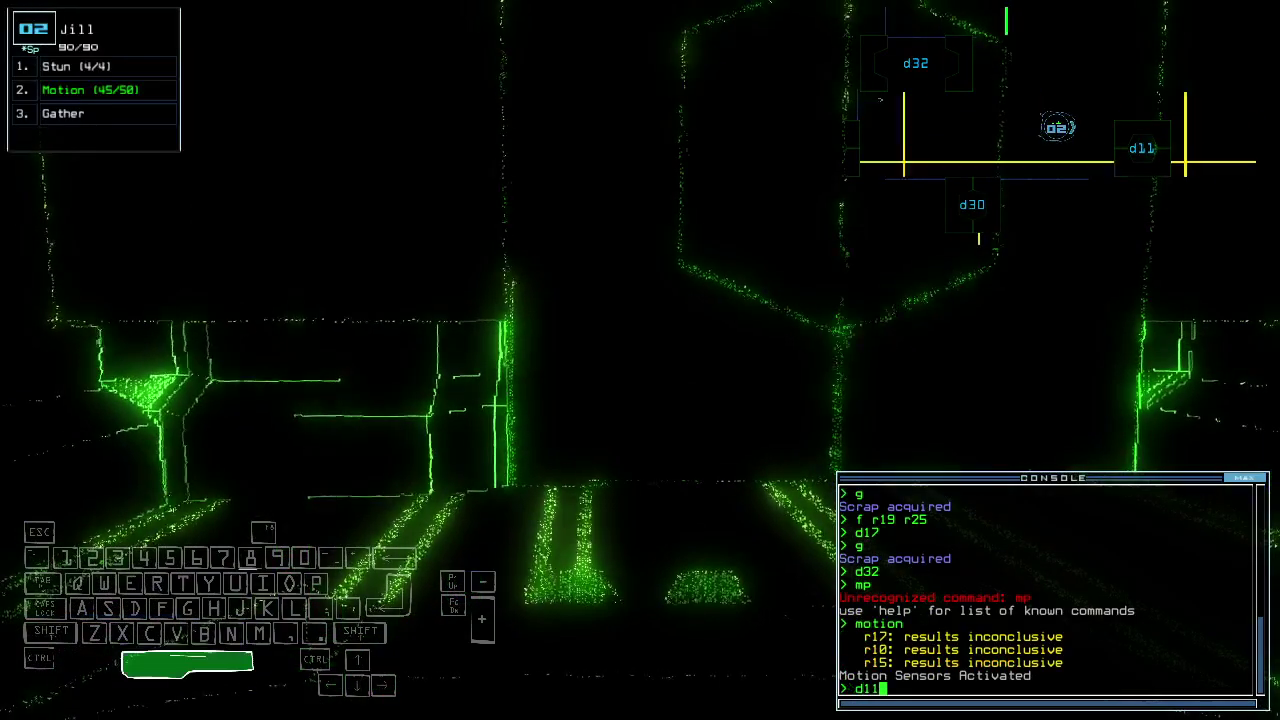
pyautogui.press('Tab')
pyautogui.write('1')
pyautogui.press('Return')
pyautogui.press('Tab')
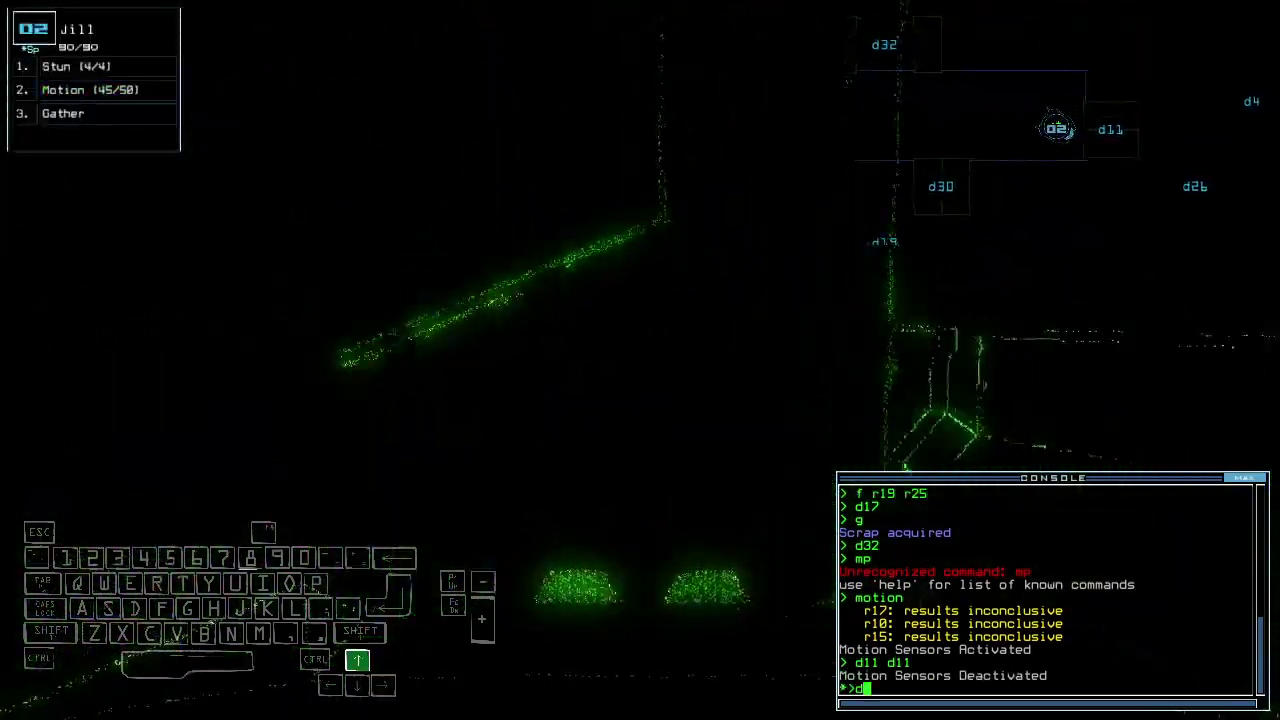
pyautogui.write('11')
pyautogui.press('Return')
pyautogui.press('Down')
pyautogui.press('Down')
# Step: Open door d30 and maneuver Jill away from the hexagon
pyautogui.press('Tab')
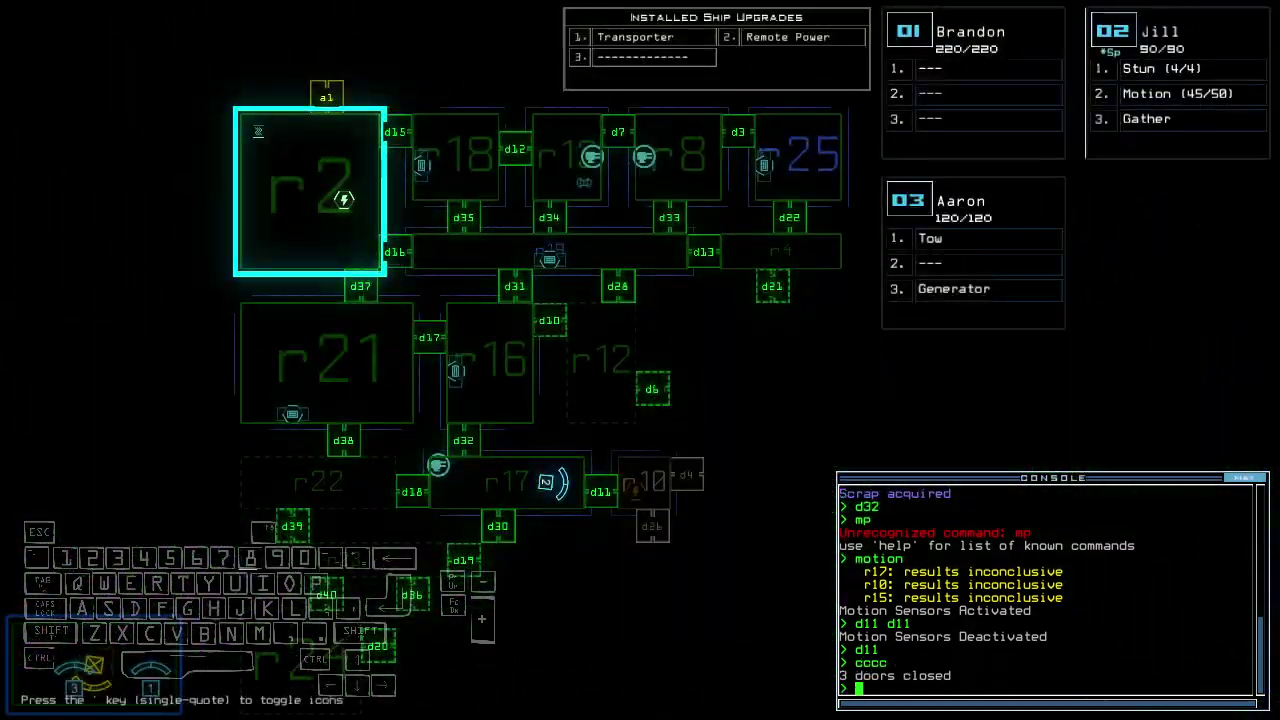
pyautogui.press('Tab')
pyautogui.press('Right')
pyautogui.write('d30')
pyautogui.press('Tab')
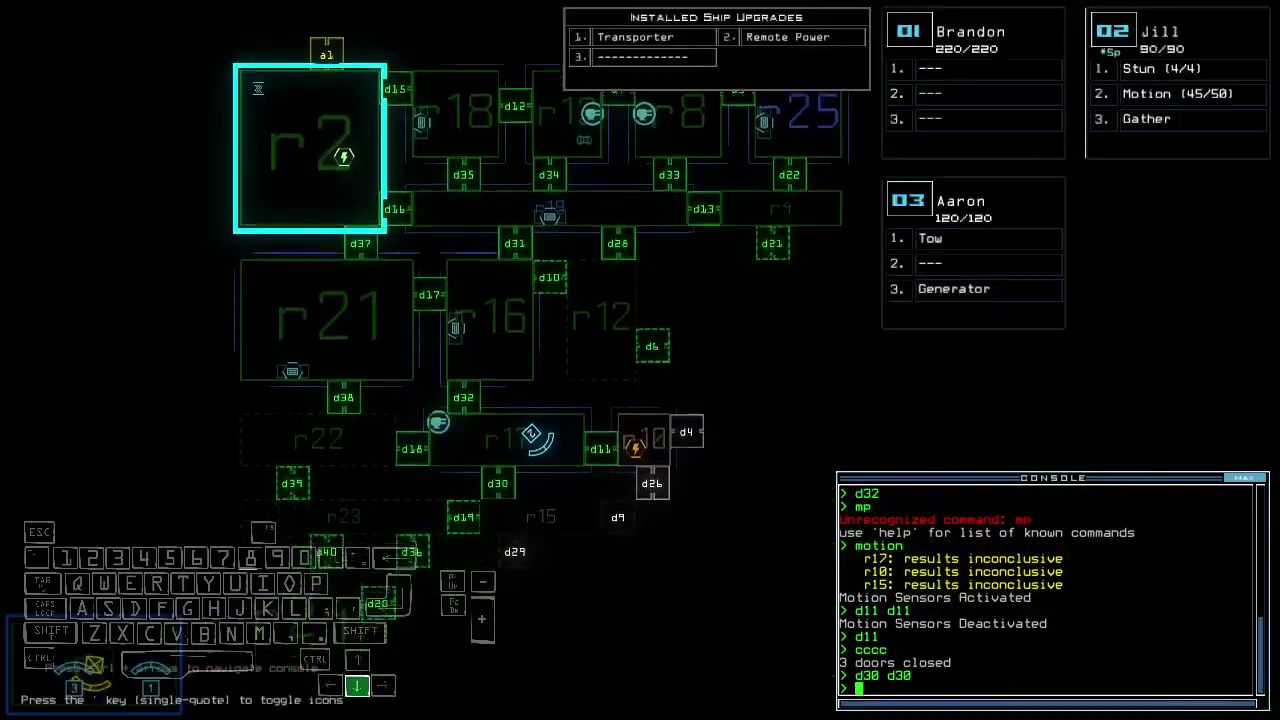
pyautogui.press('Return')
pyautogui.press('Tab')
pyautogui.write('d30')
pyautogui.press('Up')
pyautogui.press('Return')
pyautogui.press('Left')
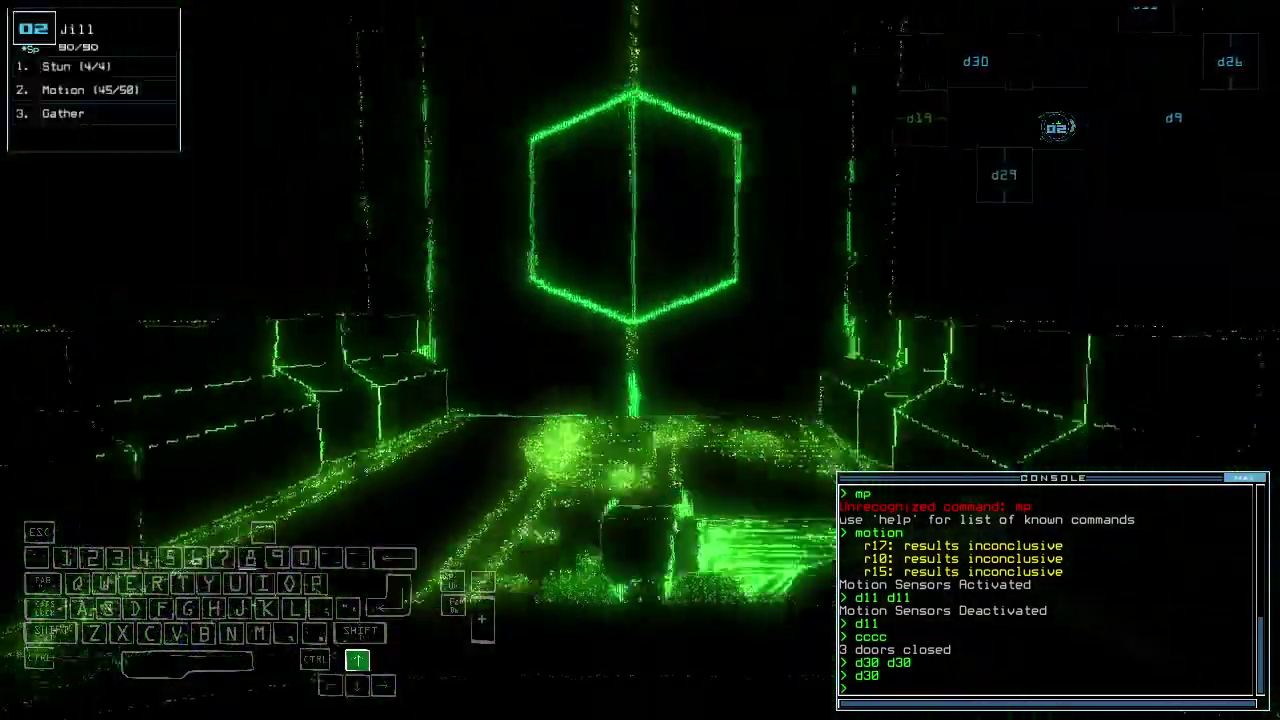
pyautogui.press('Down')
pyautogui.write('motion')
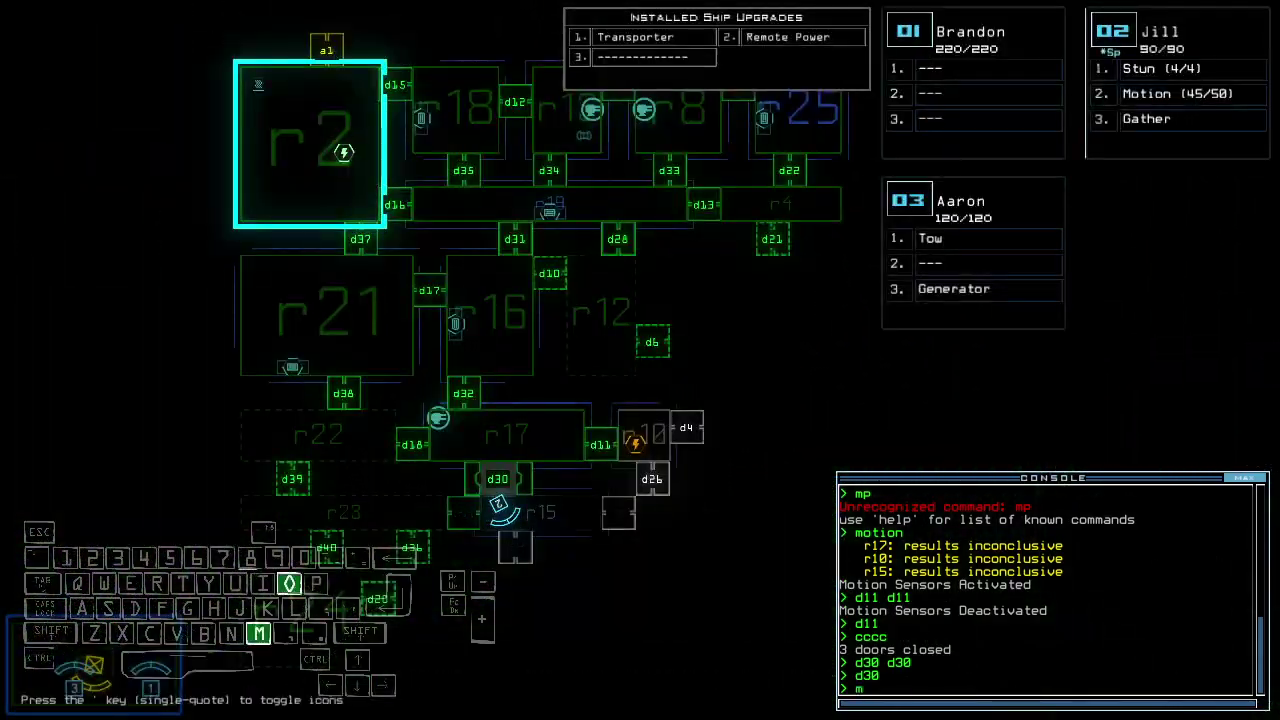
# Step: Rescan for motion, open door d19, and close doors behind Jill
pyautogui.press('Right')
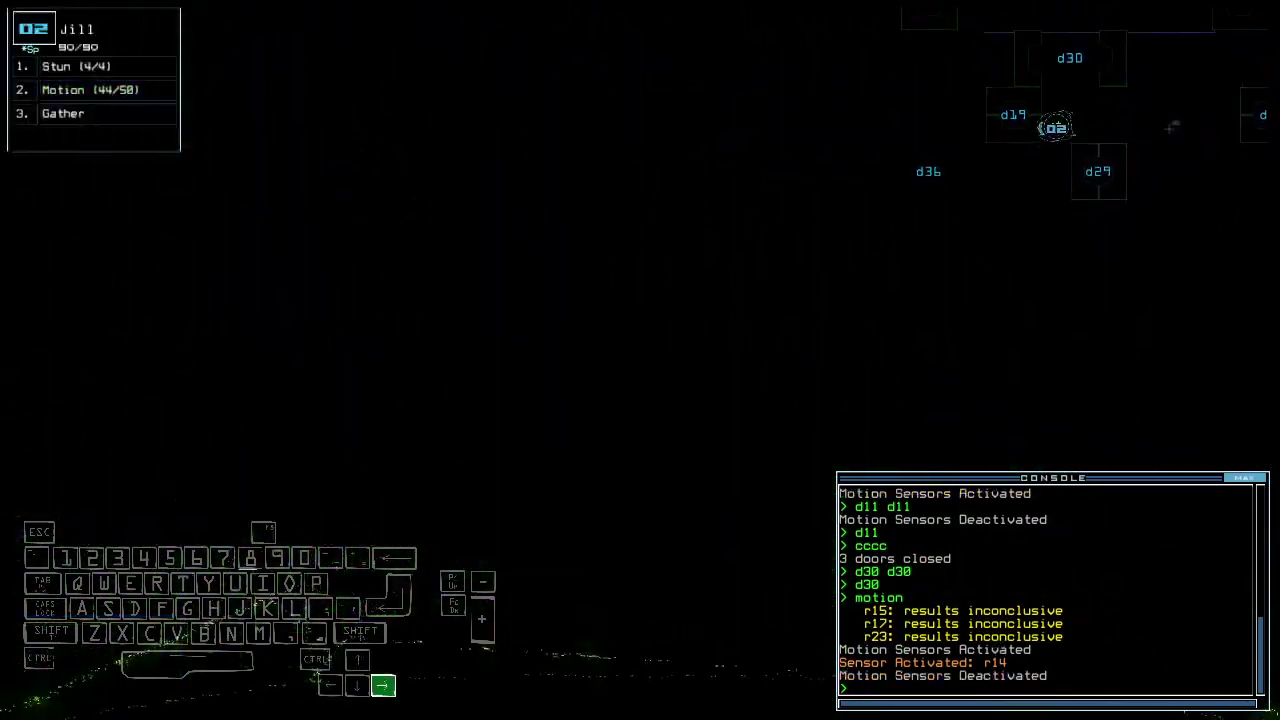
pyautogui.press('Return')
pyautogui.press('Up')
pyautogui.press('Right')
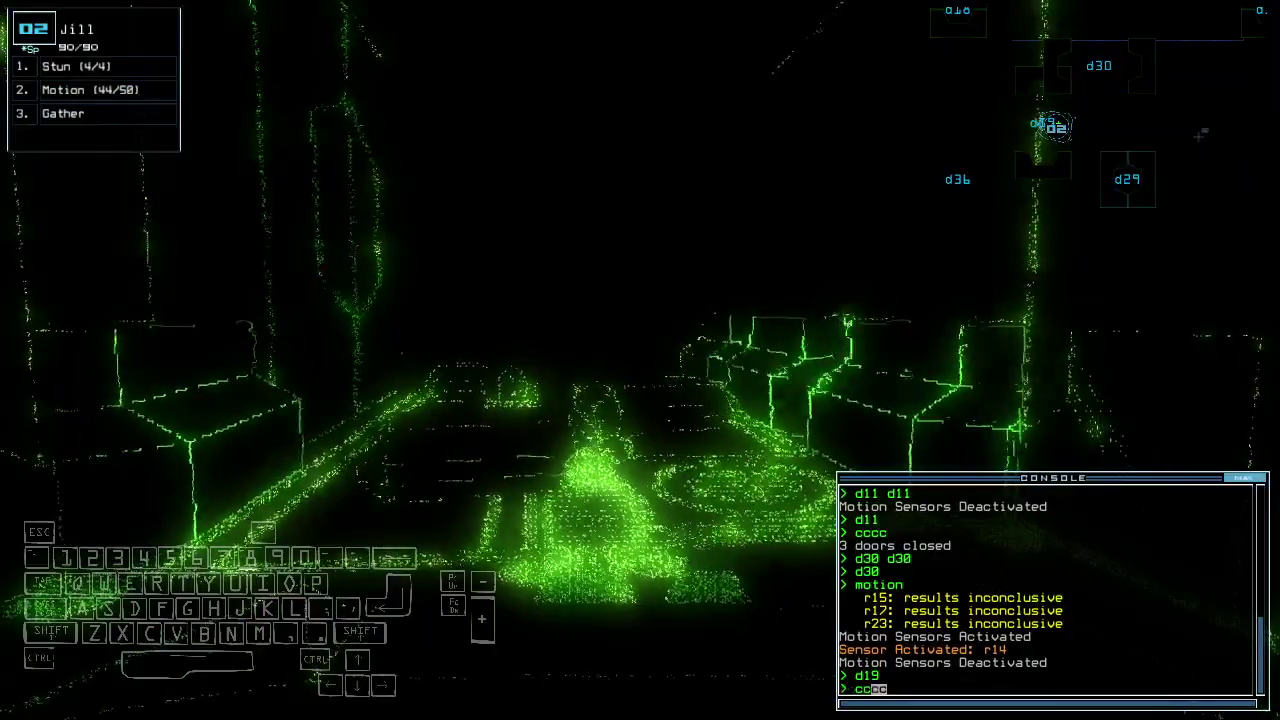
pyautogui.press('Up')
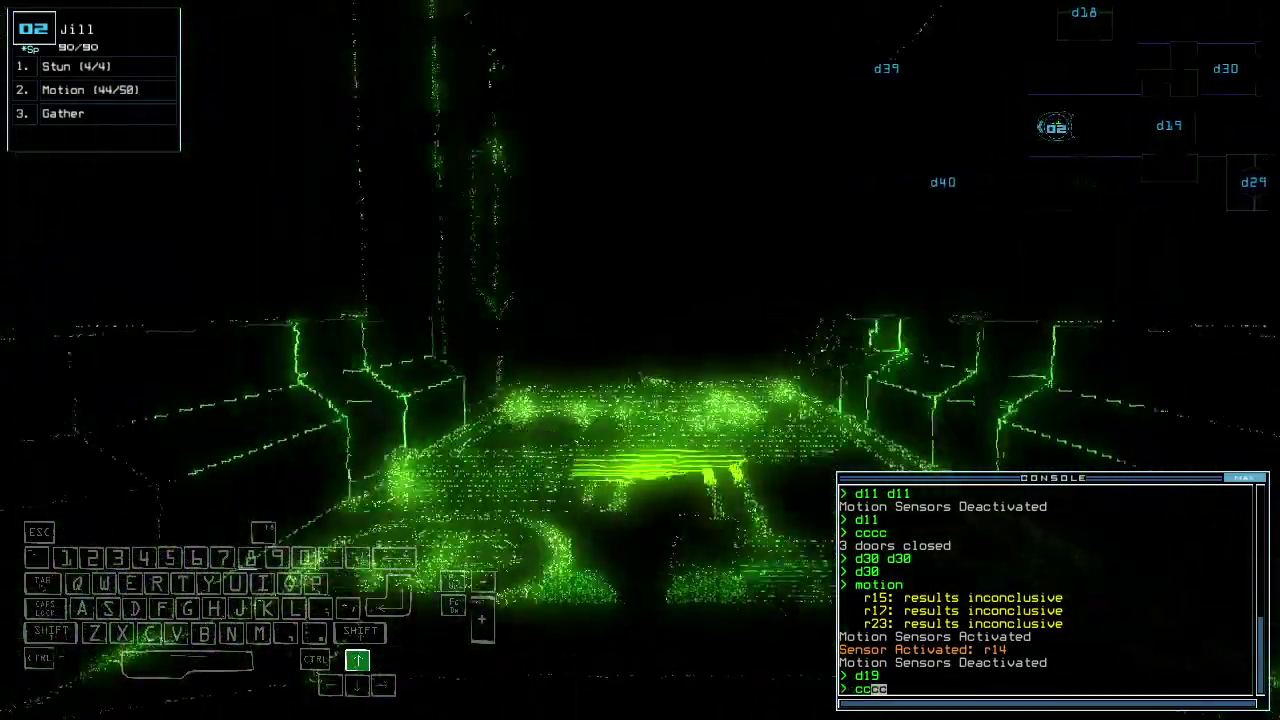
pyautogui.press('Return')
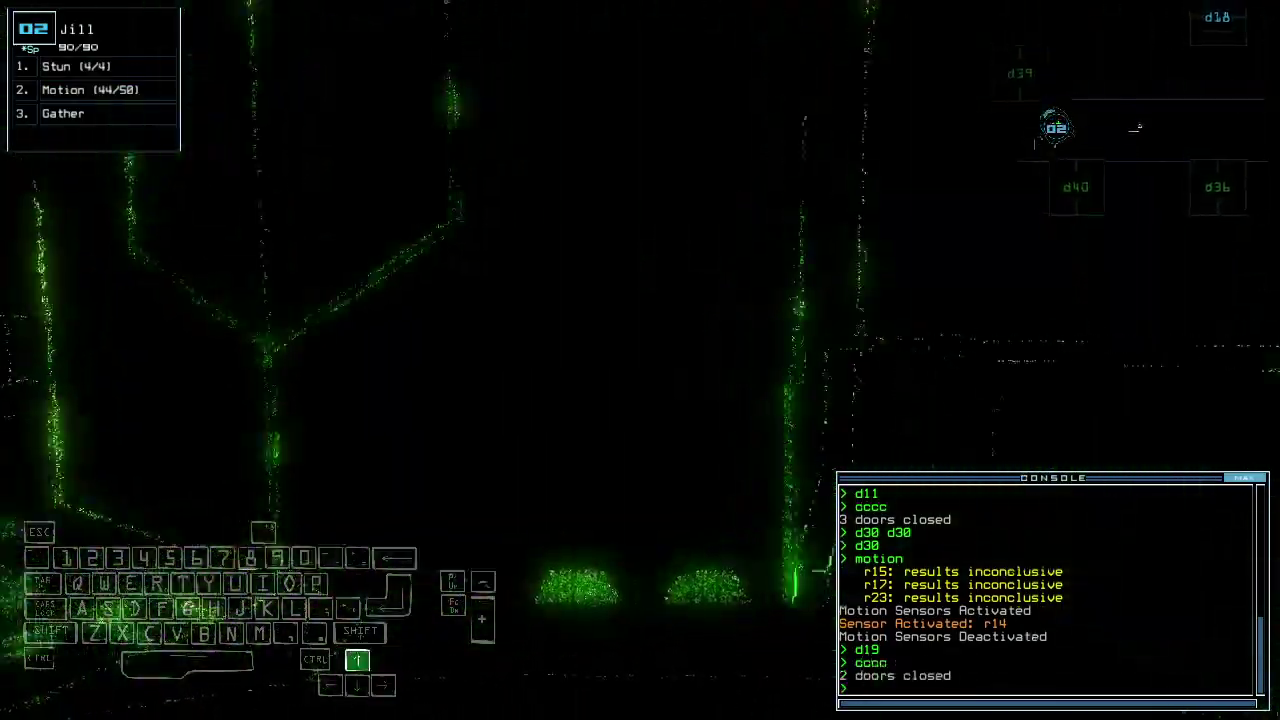
# Step: Gather the room's scrap and open door d39
pyautogui.press('Left')
pyautogui.write('g')
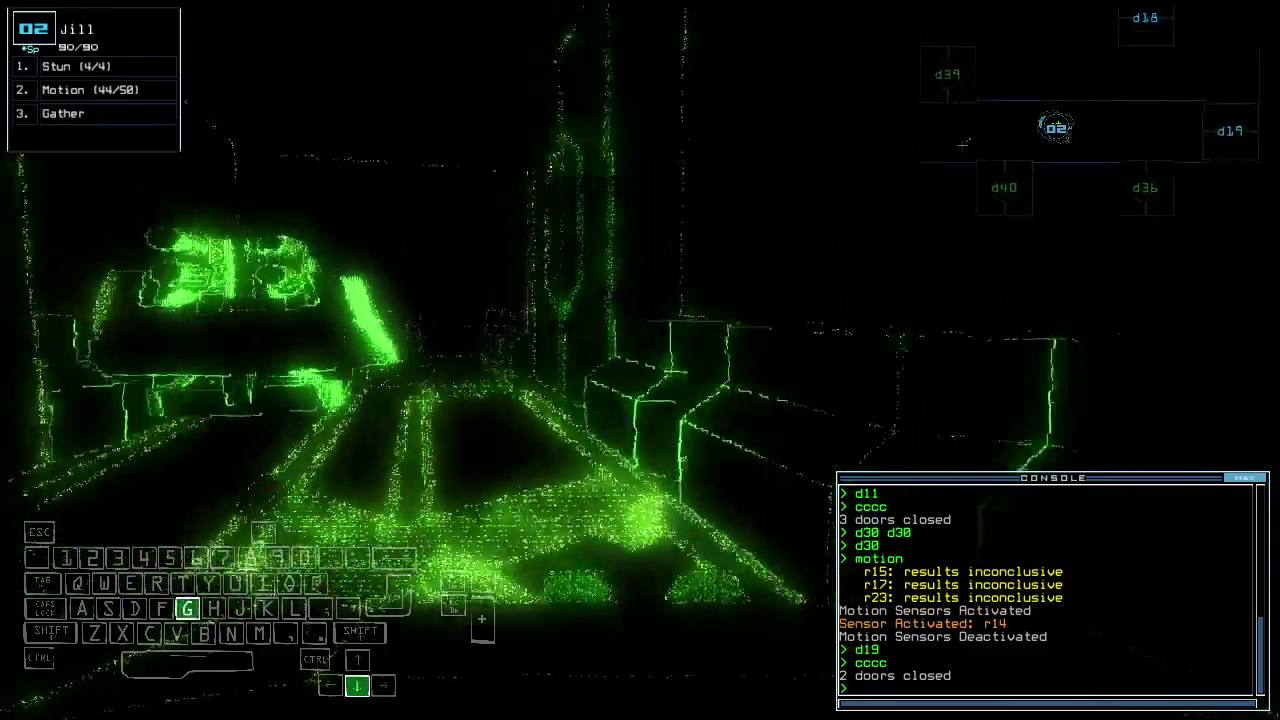
pyautogui.press('Return')
pyautogui.press('space')
pyautogui.press('space')
pyautogui.press('Right')
pyautogui.write('d3')
pyautogui.press('Return')
pyautogui.press('Right')
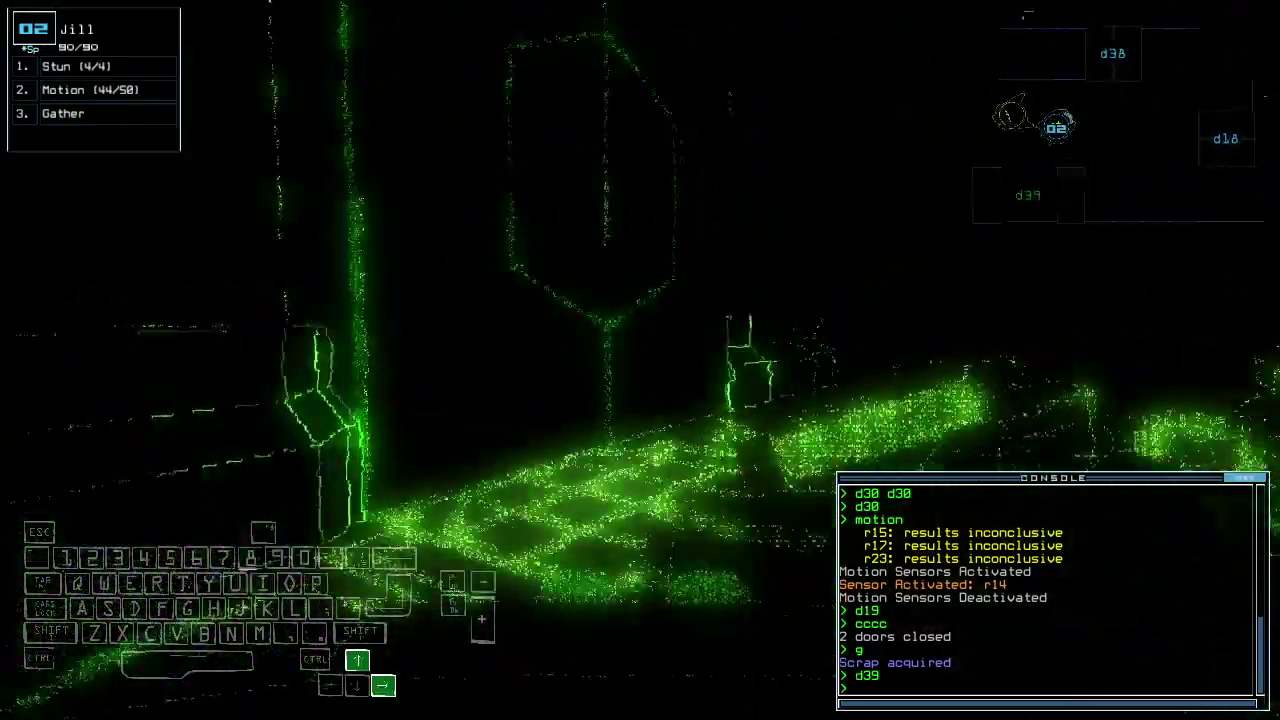
pyautogui.write('cccc')
# Step: Close door d39 and swap Jill's Stun and Motion modules for Trap and Teleport
pyautogui.press('Return')
pyautogui.press('Up')
pyautogui.write('swap')
pyautogui.press('Return')
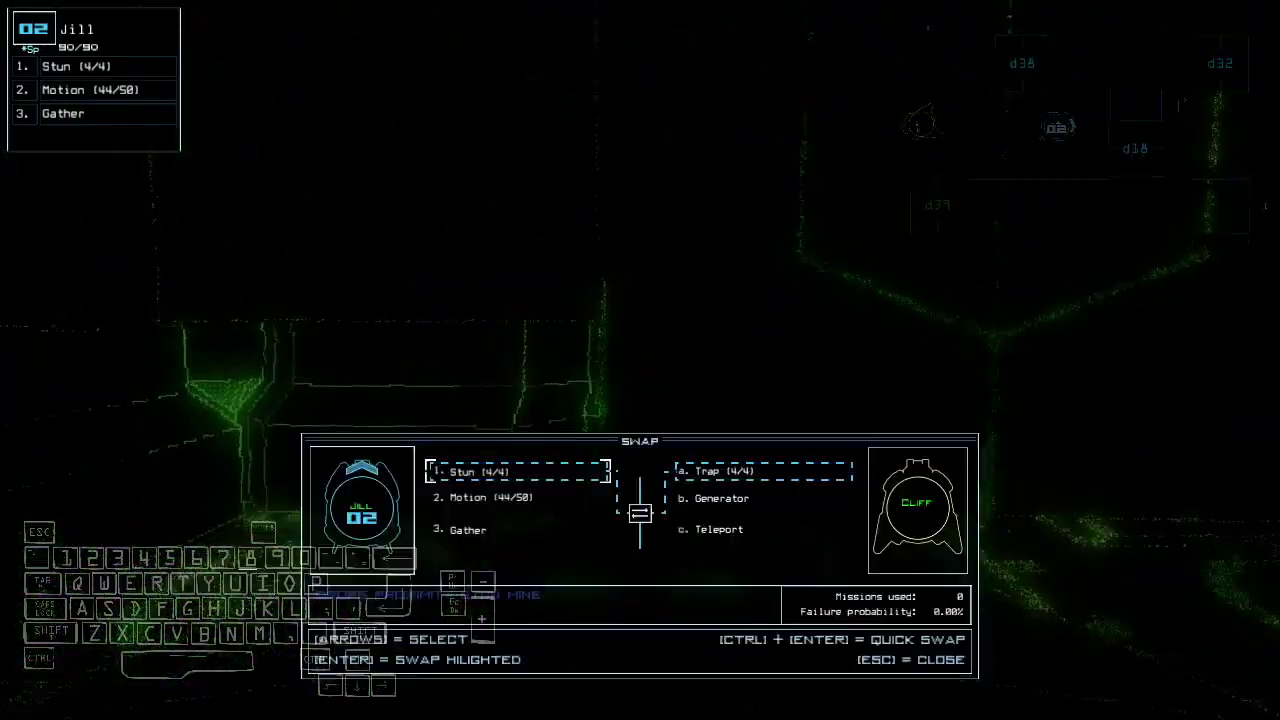
pyautogui.press('Escape')
pyautogui.press('Down')
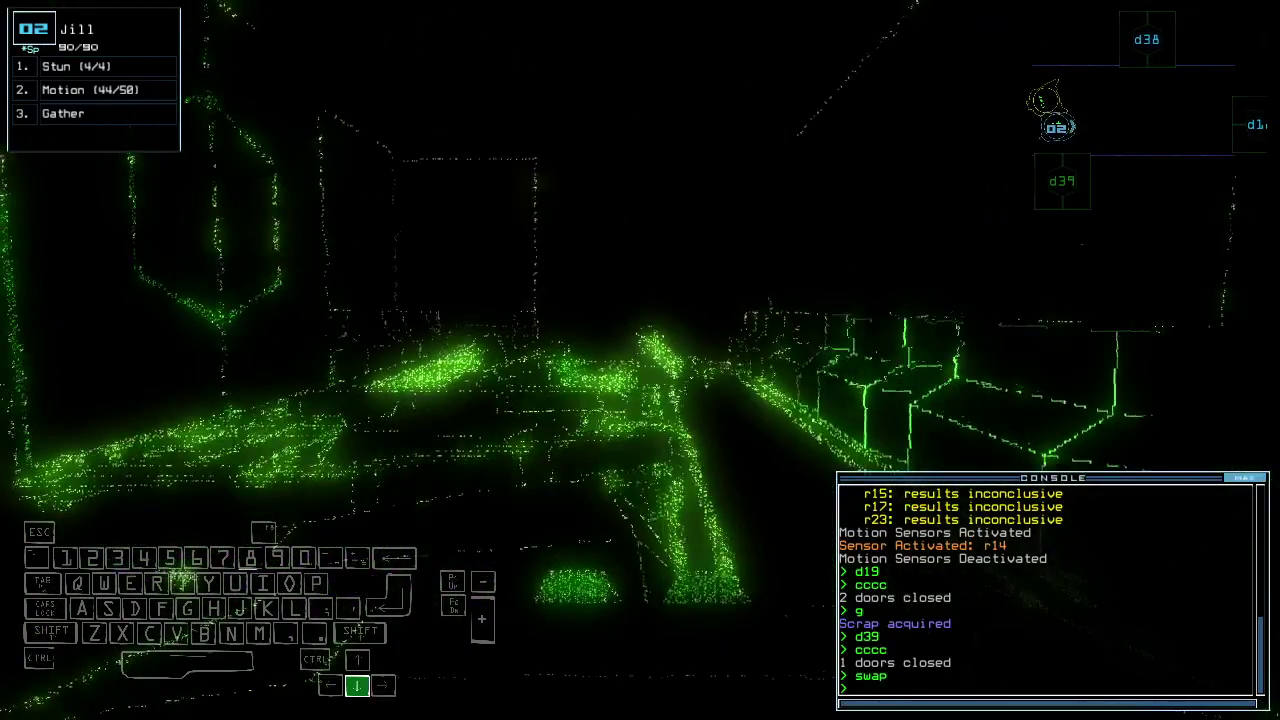
pyautogui.press('Tab')
pyautogui.press('Tab')
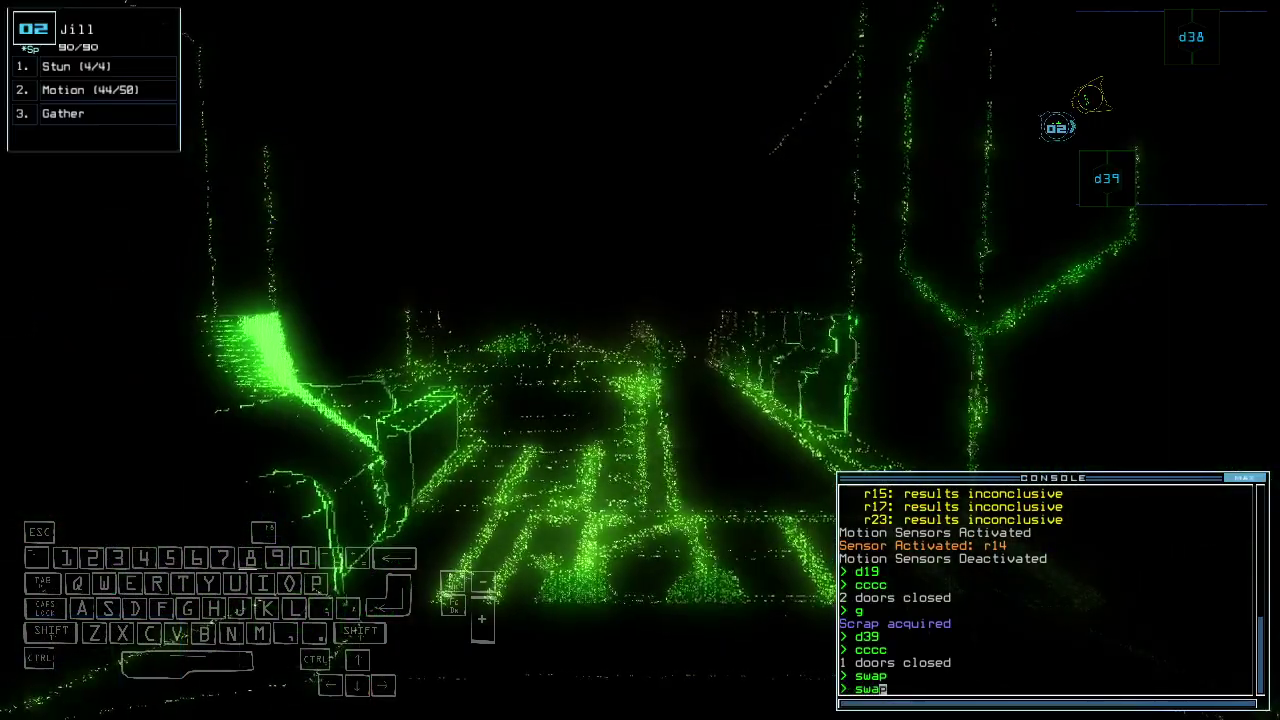
pyautogui.press('Return')
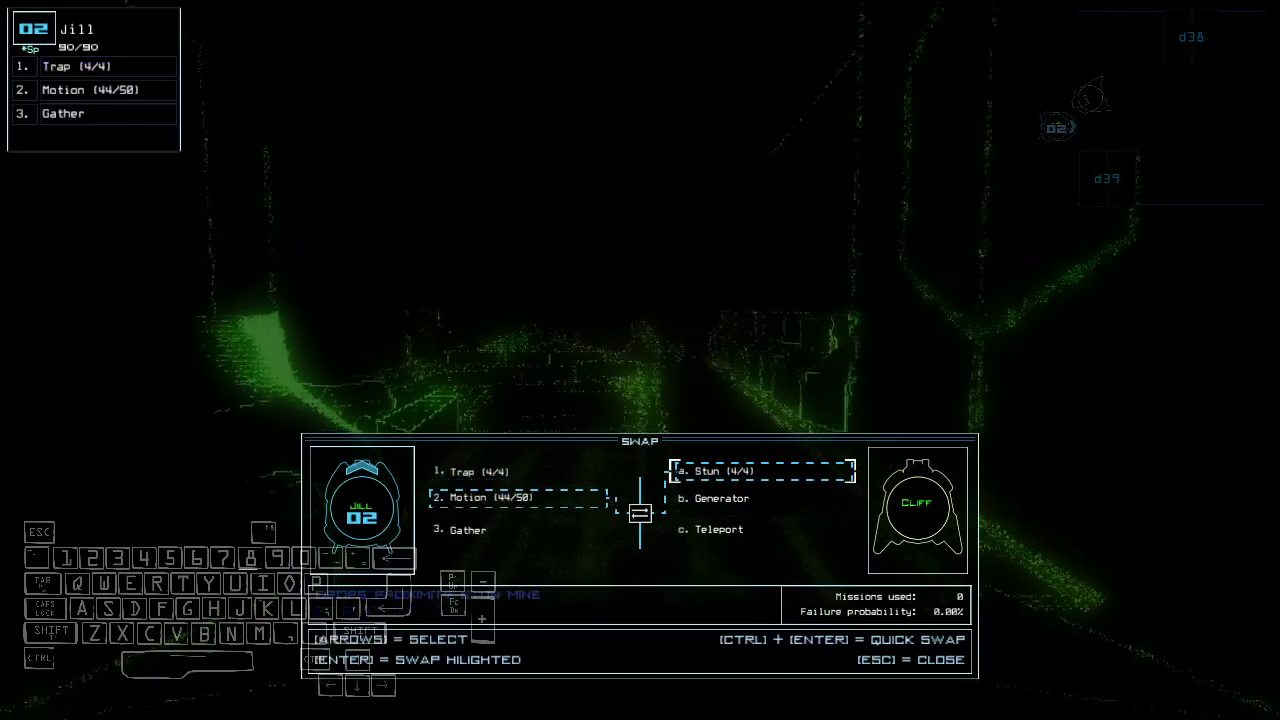
pyautogui.press('Escape')
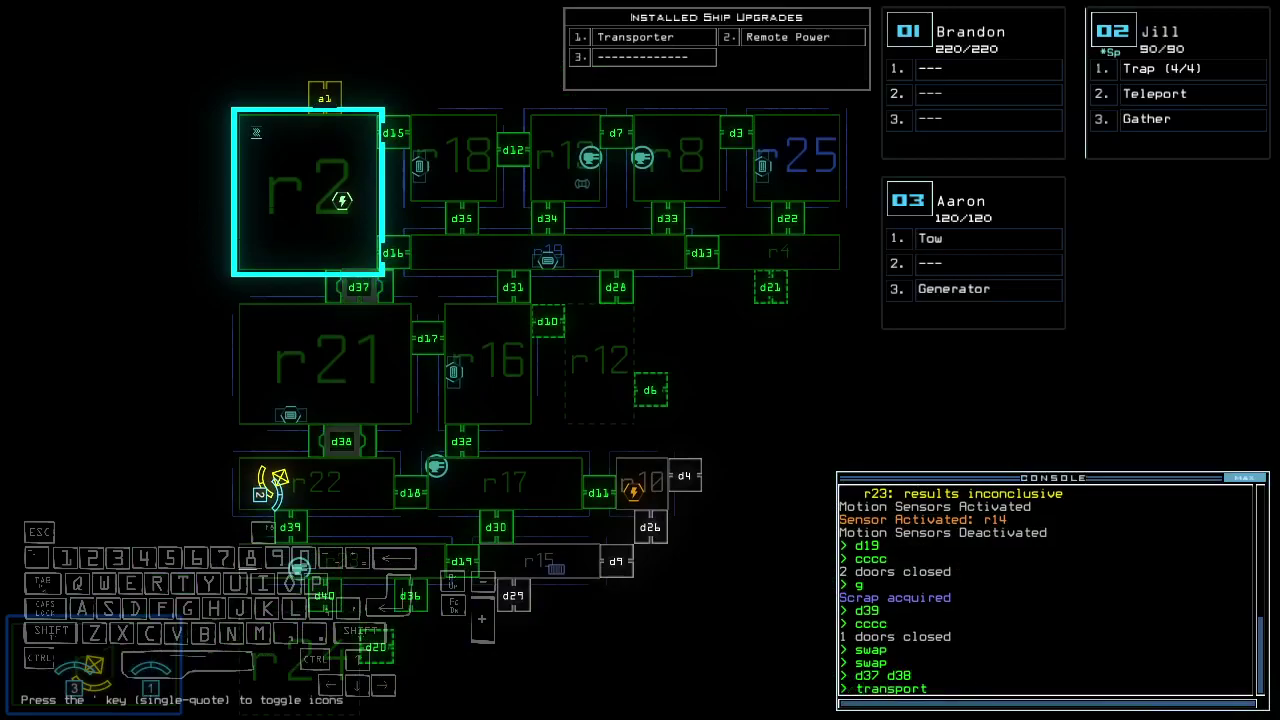
# Step: Drive Aaron (drone 3), tow Cliff back to r2, then stop towing
pyautogui.press('3')
pyautogui.press('Up')
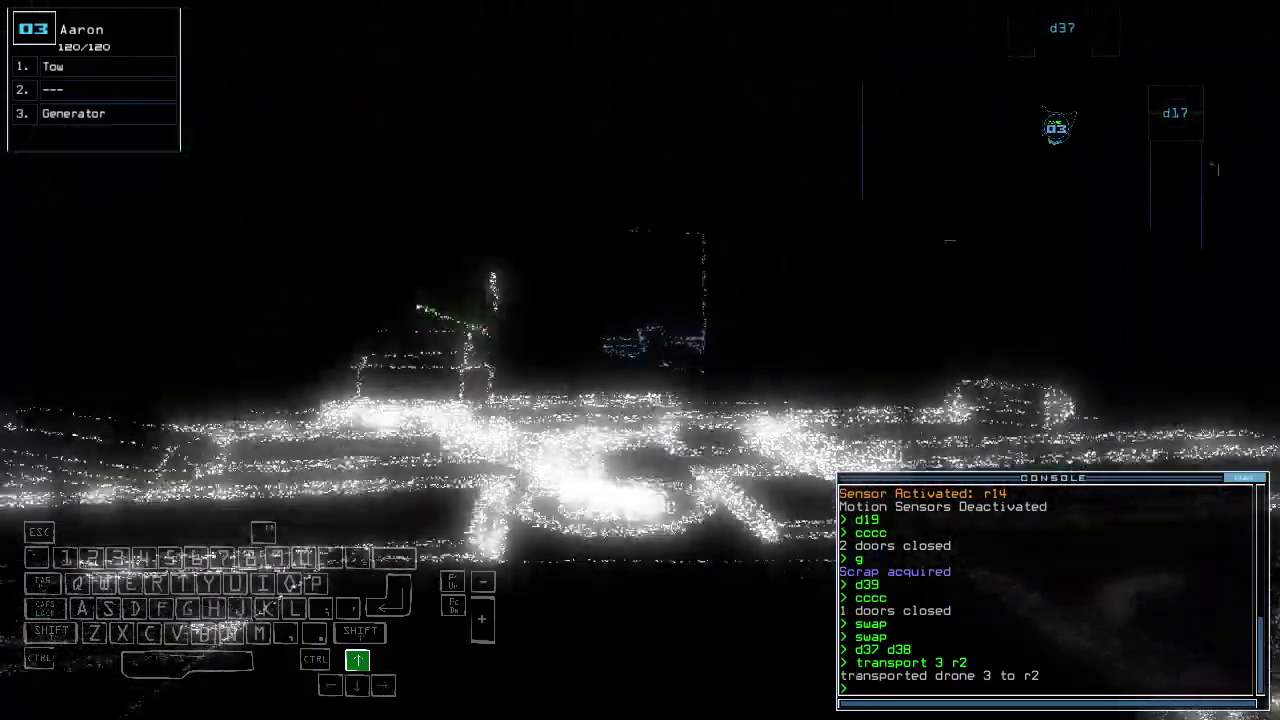
pyautogui.write('tow ;navigate r2')
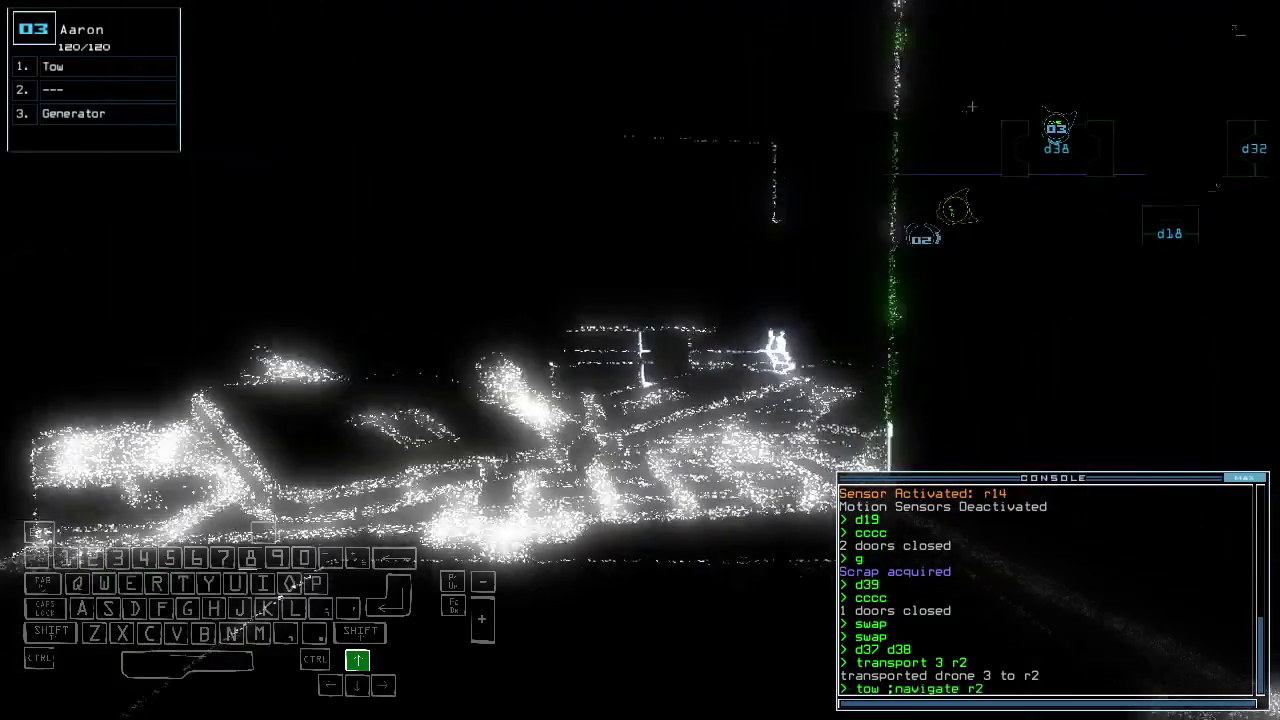
pyautogui.press('Right')
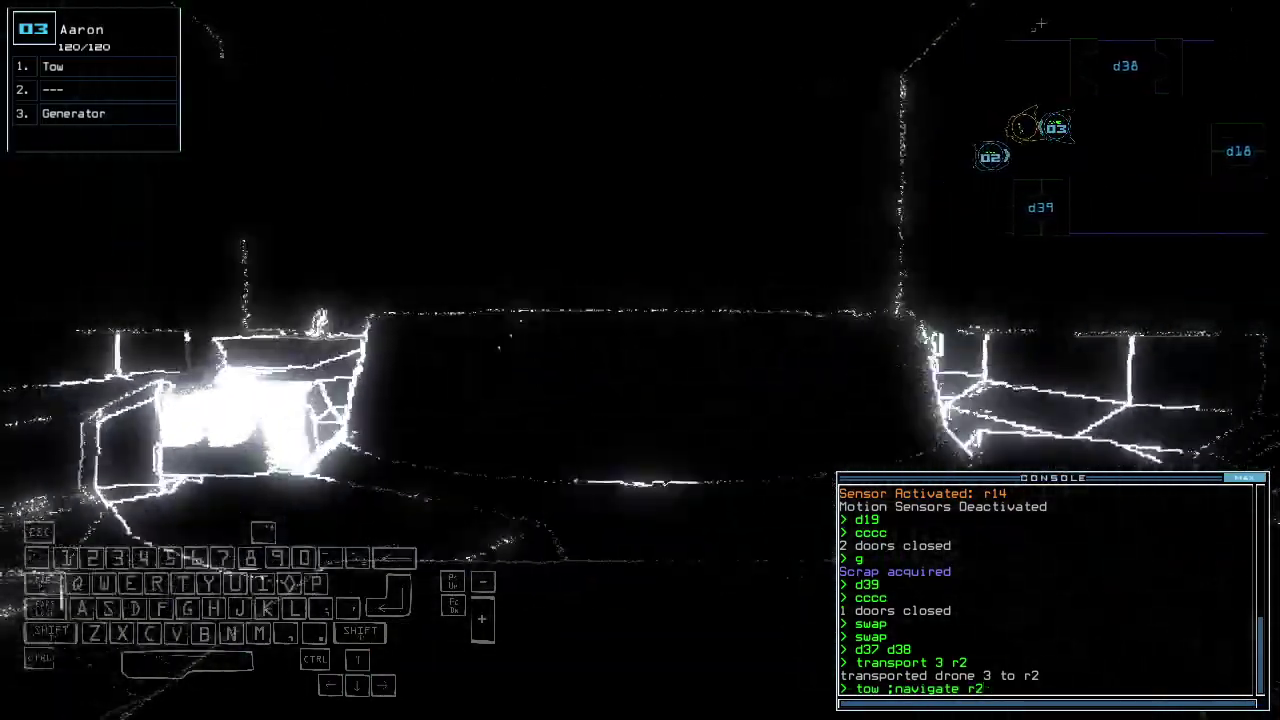
pyautogui.press('Return')
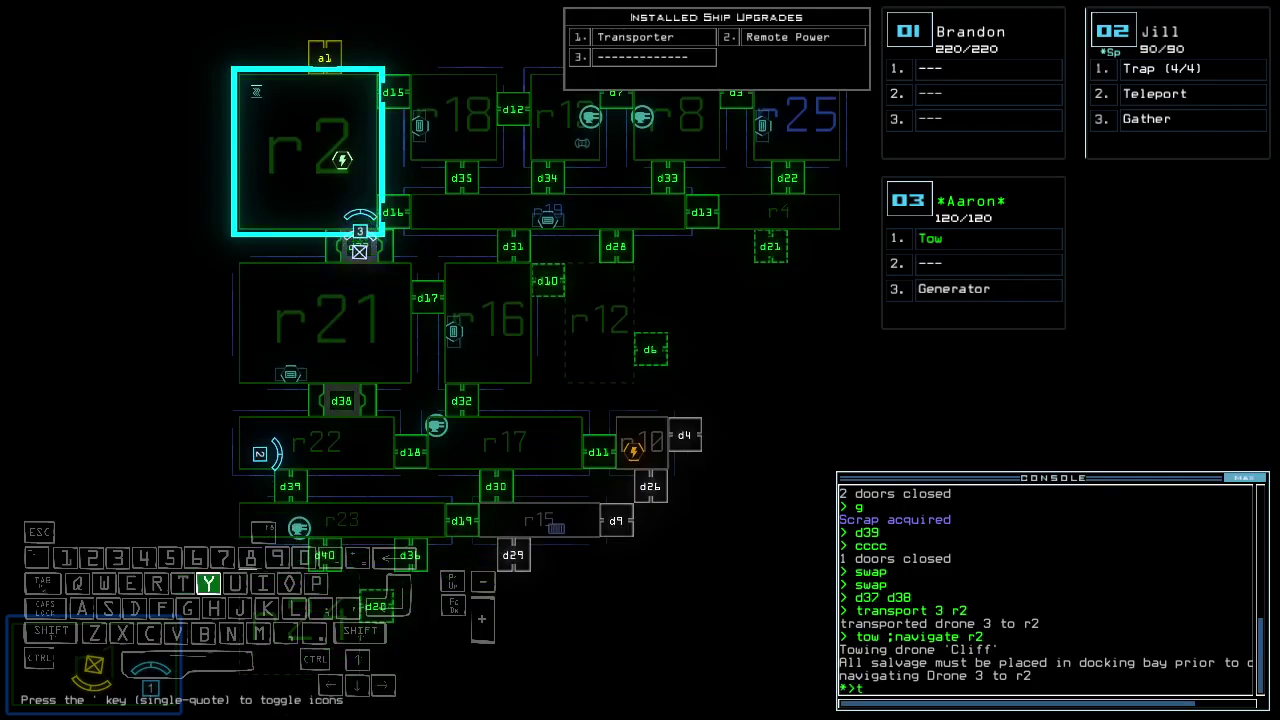
pyautogui.write('tow')
pyautogui.press('Return')
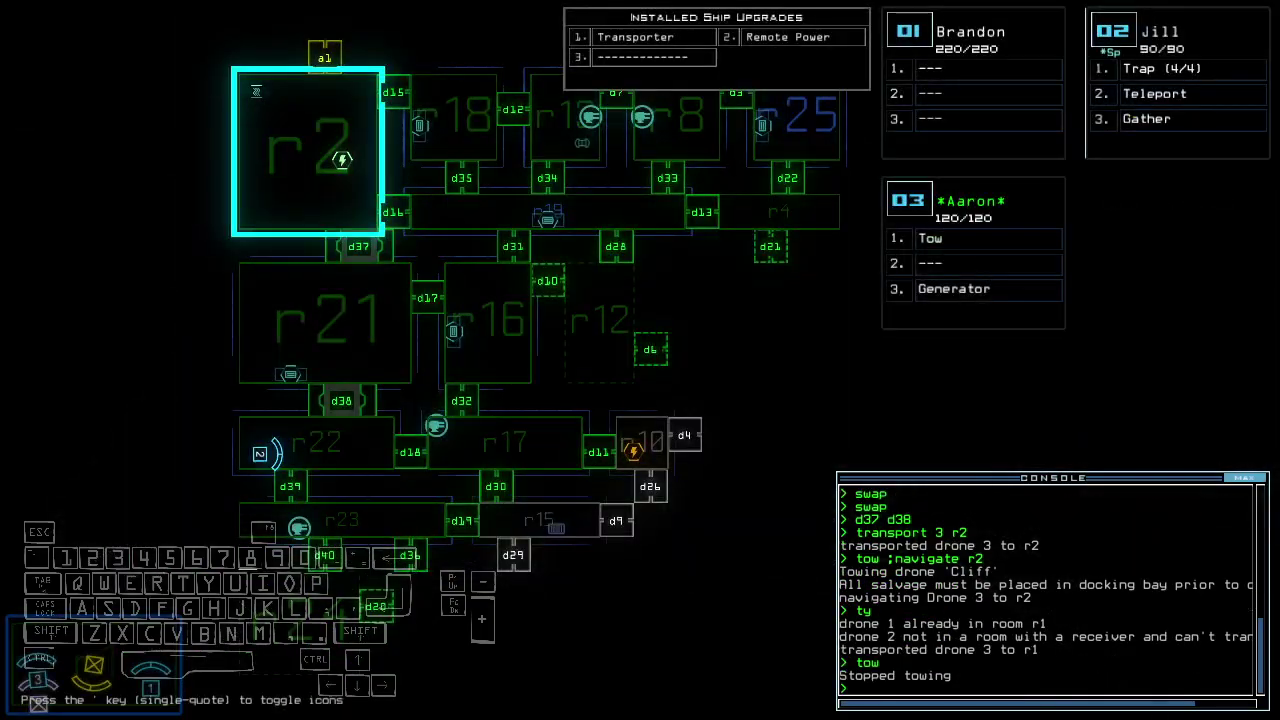
pyautogui.write('d38')
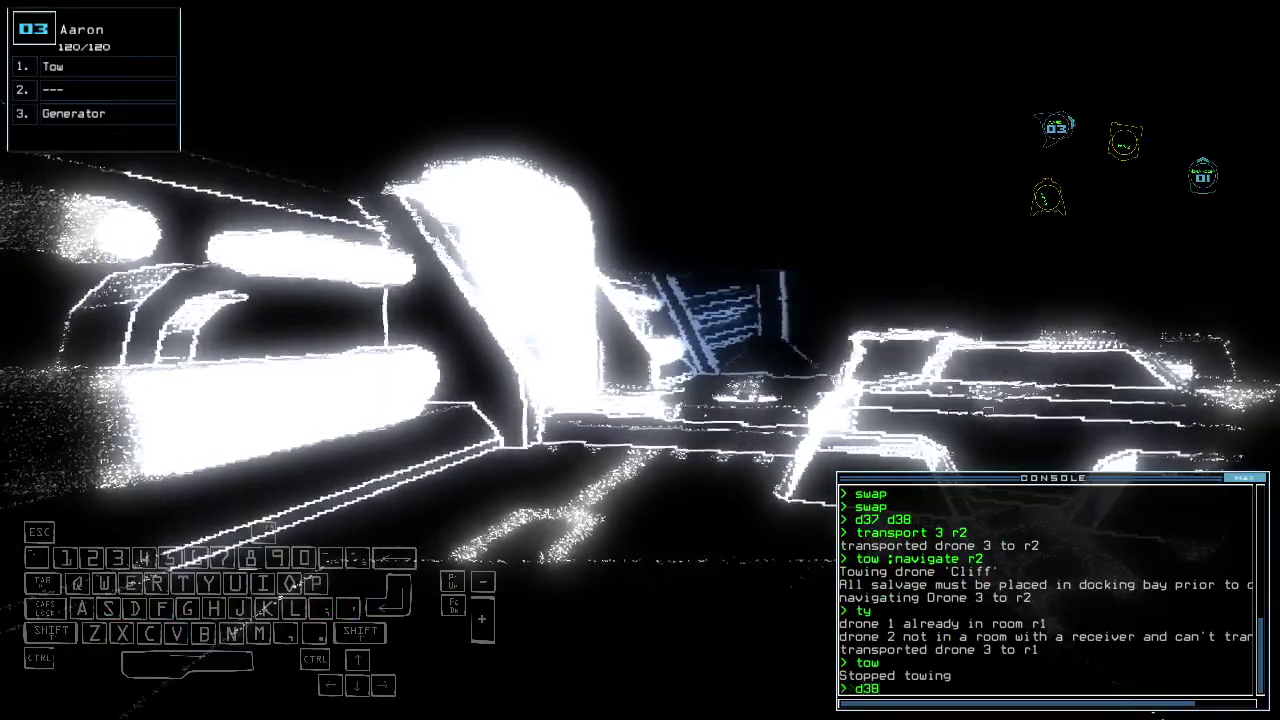
# Step: Open door d39 and drive Jill forward into the room
pyautogui.press('BackSpace')
pyautogui.write('9')
pyautogui.press('Return')
pyautogui.press('2')
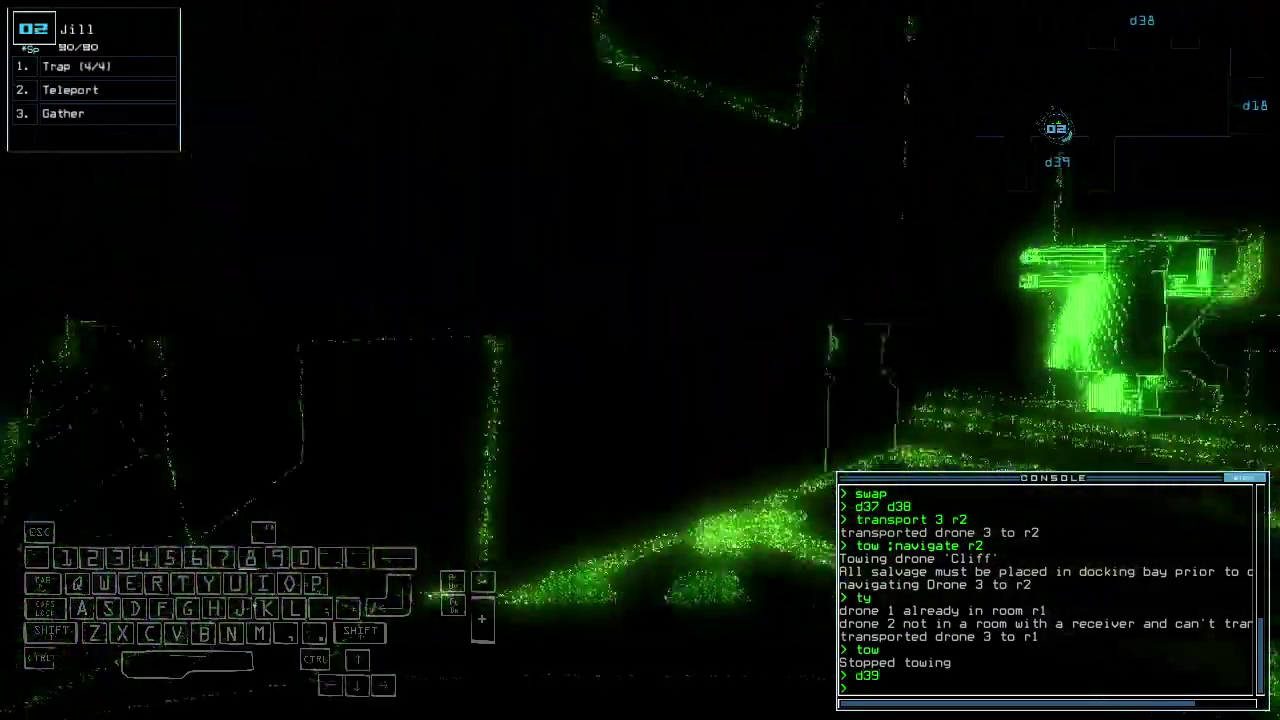
pyautogui.press('Right')
pyautogui.press('Tab')
pyautogui.press('Tab')
pyautogui.press('Up')
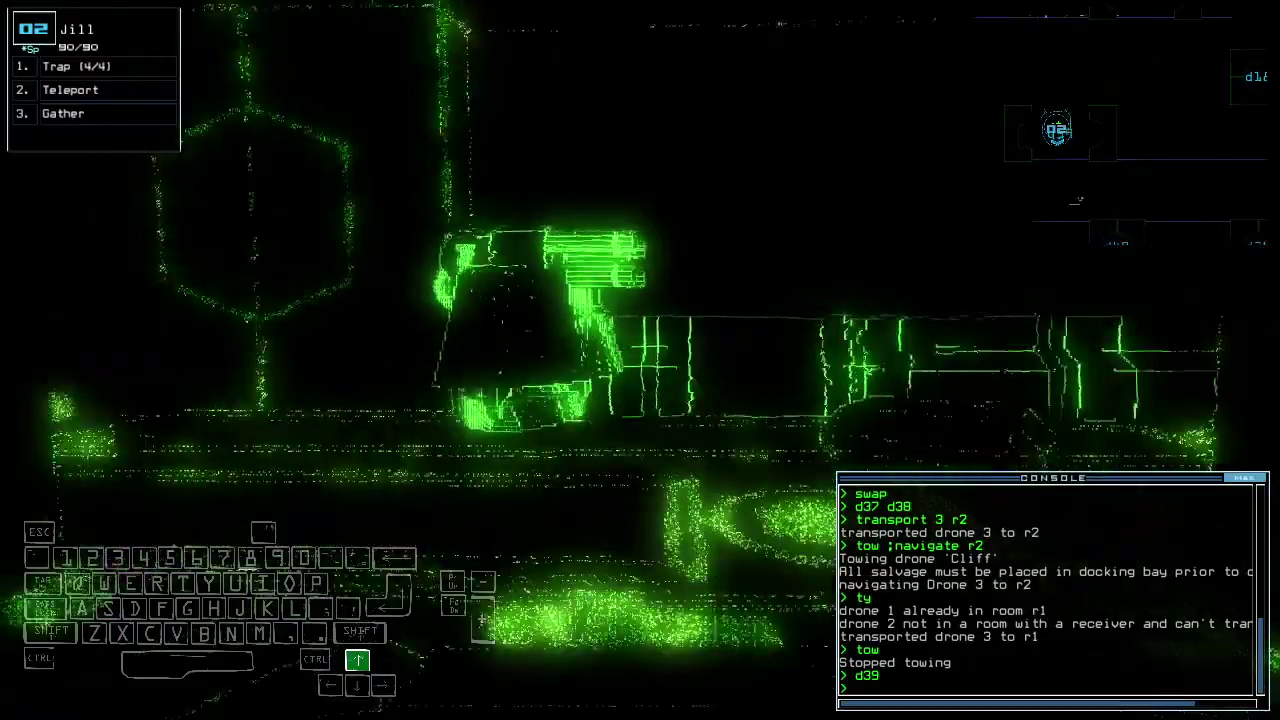
pyautogui.write('d40')
# Step: Open door d40, drive Jill along the corridor, and close the surrounding doors
pyautogui.press('Return')
pyautogui.press('Tab')
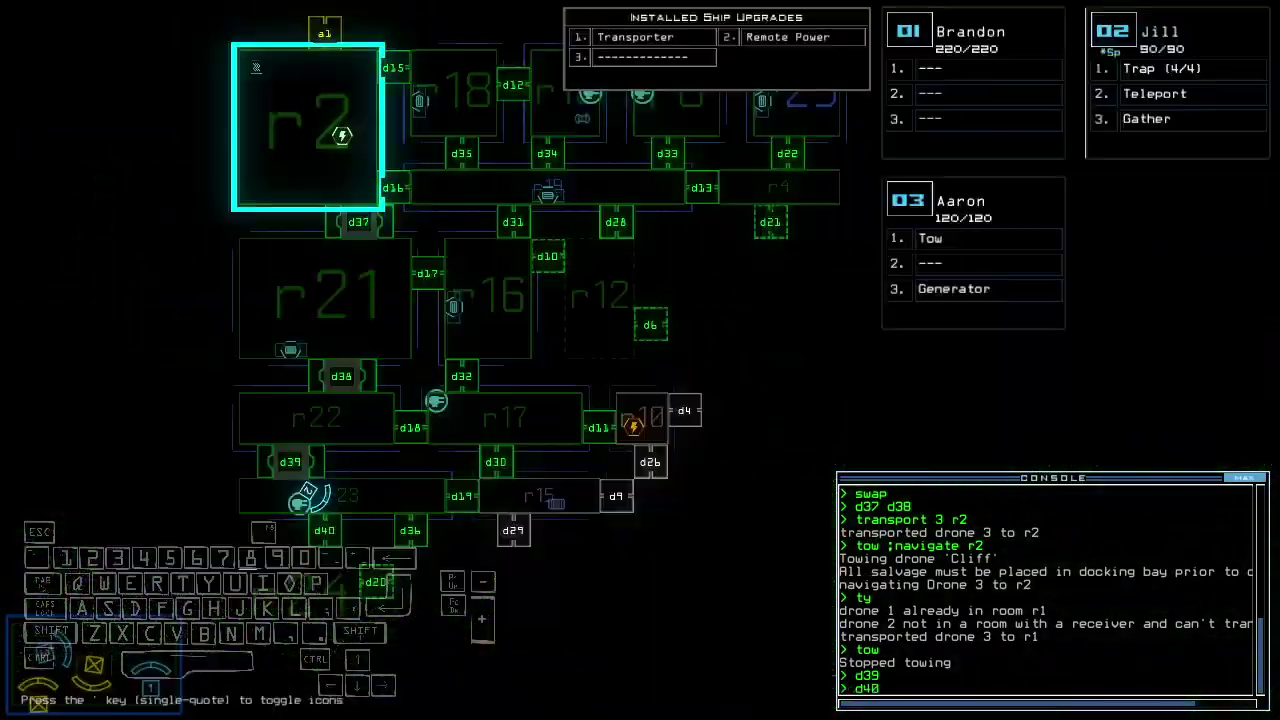
pyautogui.press('Tab')
pyautogui.press('Up')
pyautogui.press('Up')
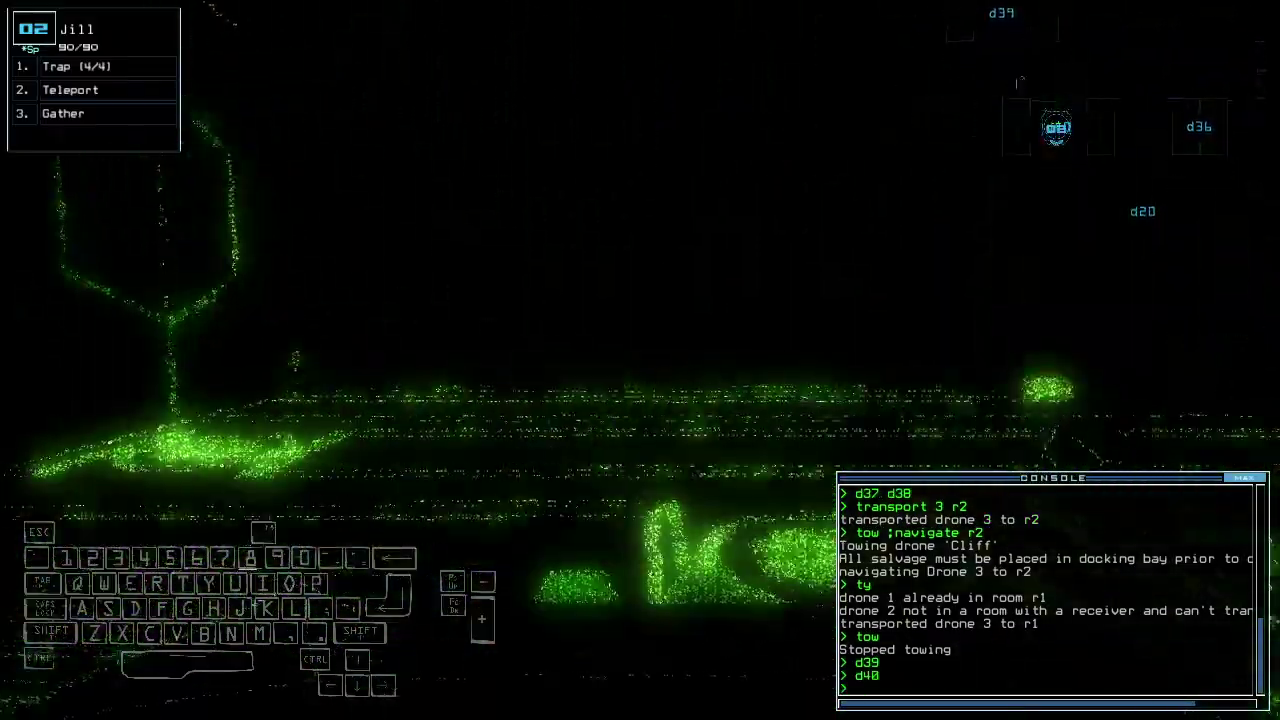
pyautogui.press('Up')
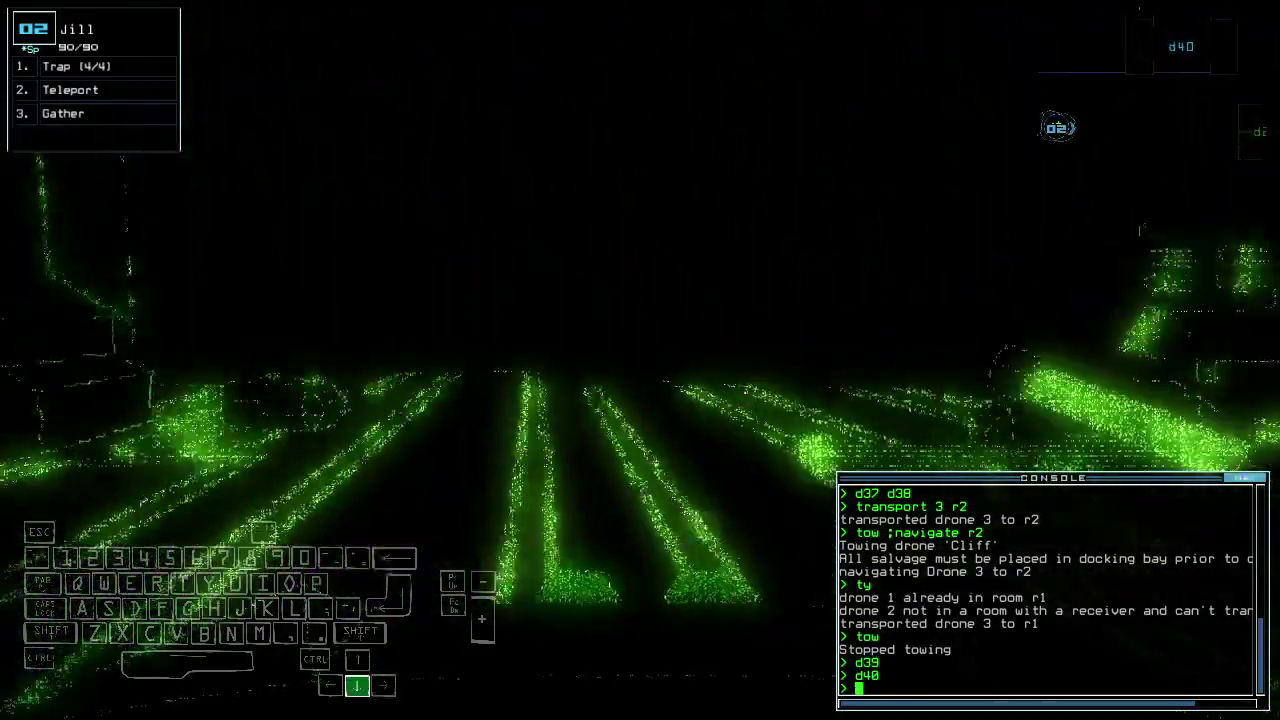
pyautogui.press('Tab')
pyautogui.write('cccc')
pyautogui.press('Return')
# Step: Toggle door d20, then teleport Jill to r23 and close its doors
pyautogui.press('Tab')
pyautogui.write('d')
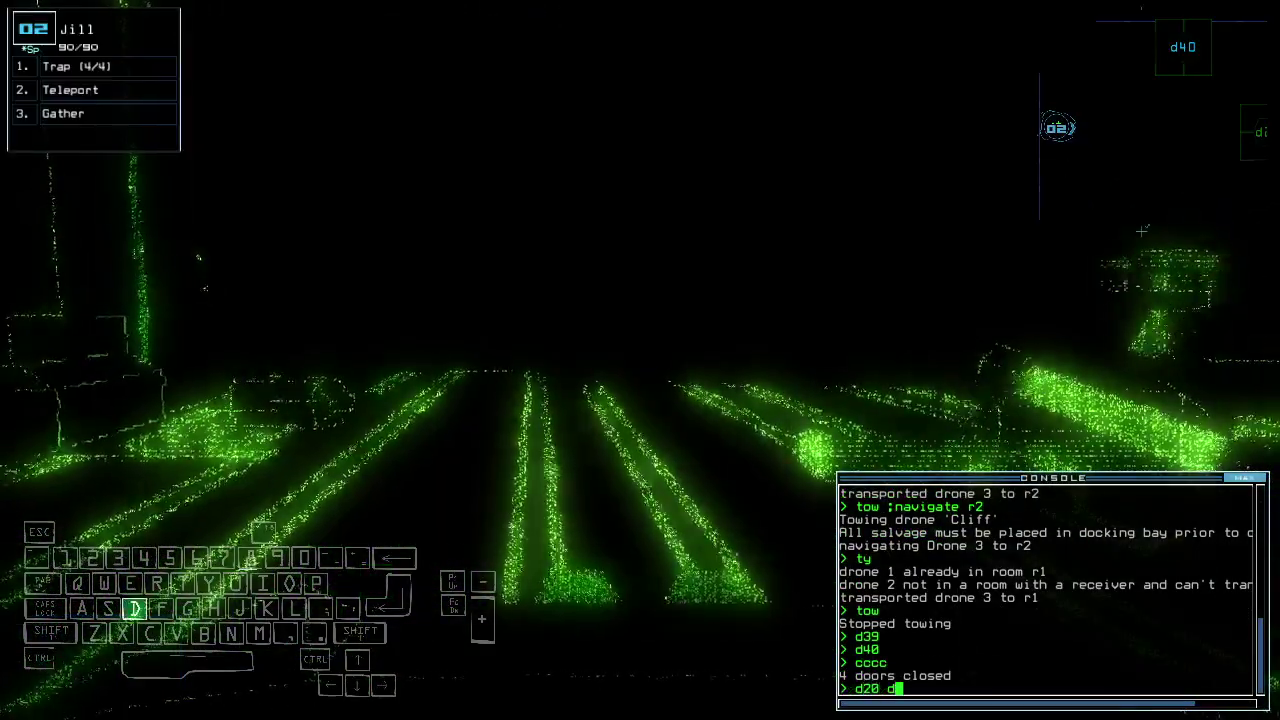
pyautogui.write('20')
pyautogui.press('Return')
pyautogui.press('Tab')
pyautogui.write('d2')
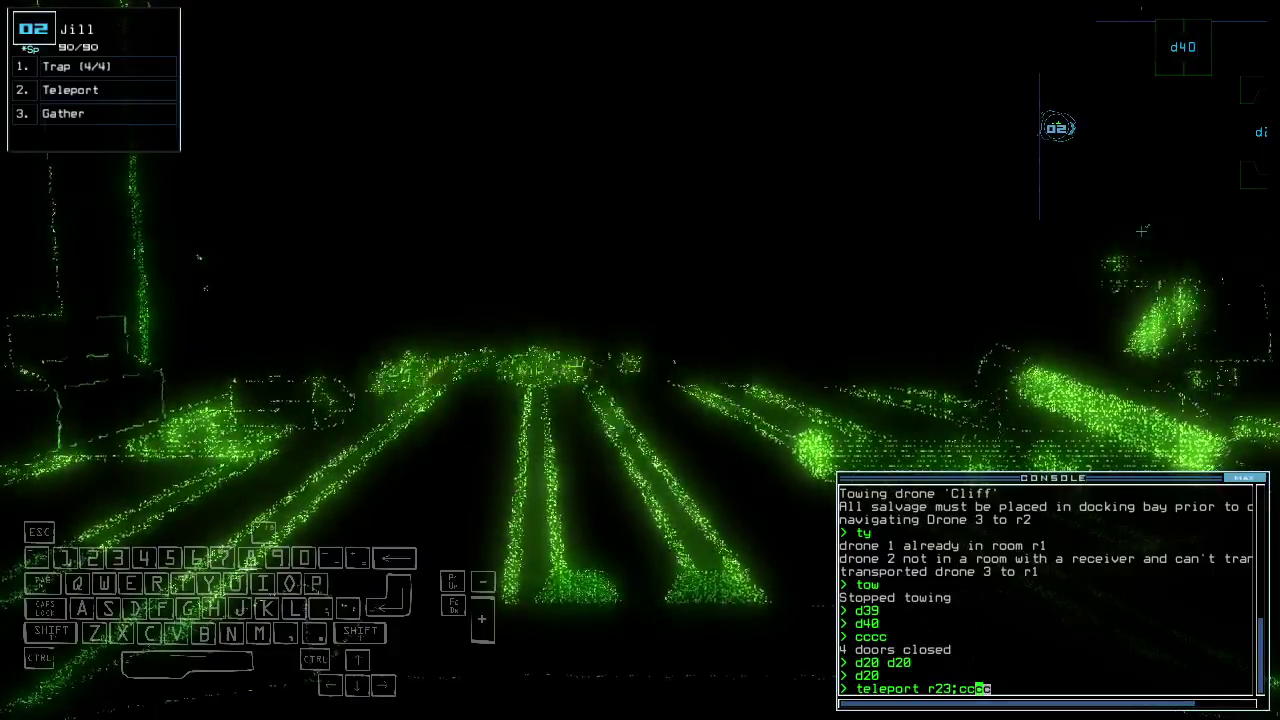
pyautogui.press('Return')
pyautogui.press('Up')
pyautogui.write('d3')
# Step: Open door d36 and route power remotely from r2 to r10
pyautogui.press('Right')
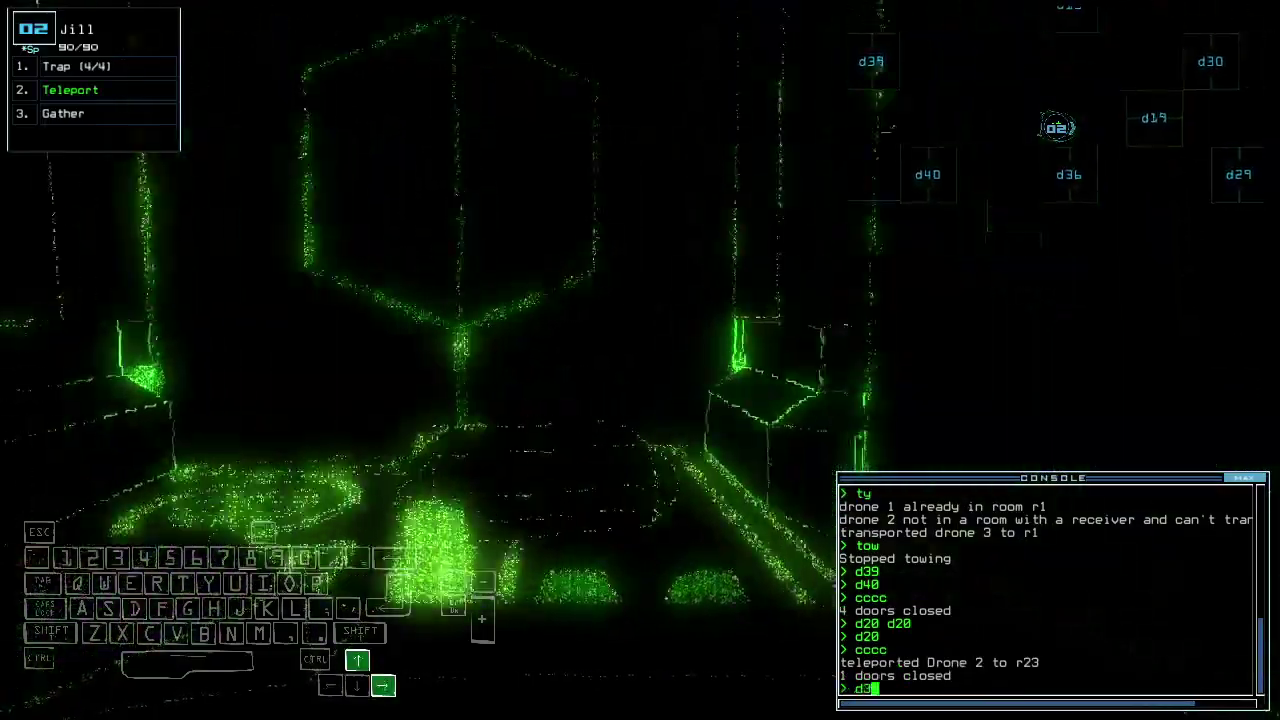
pyautogui.write('6')
pyautogui.press('Return')
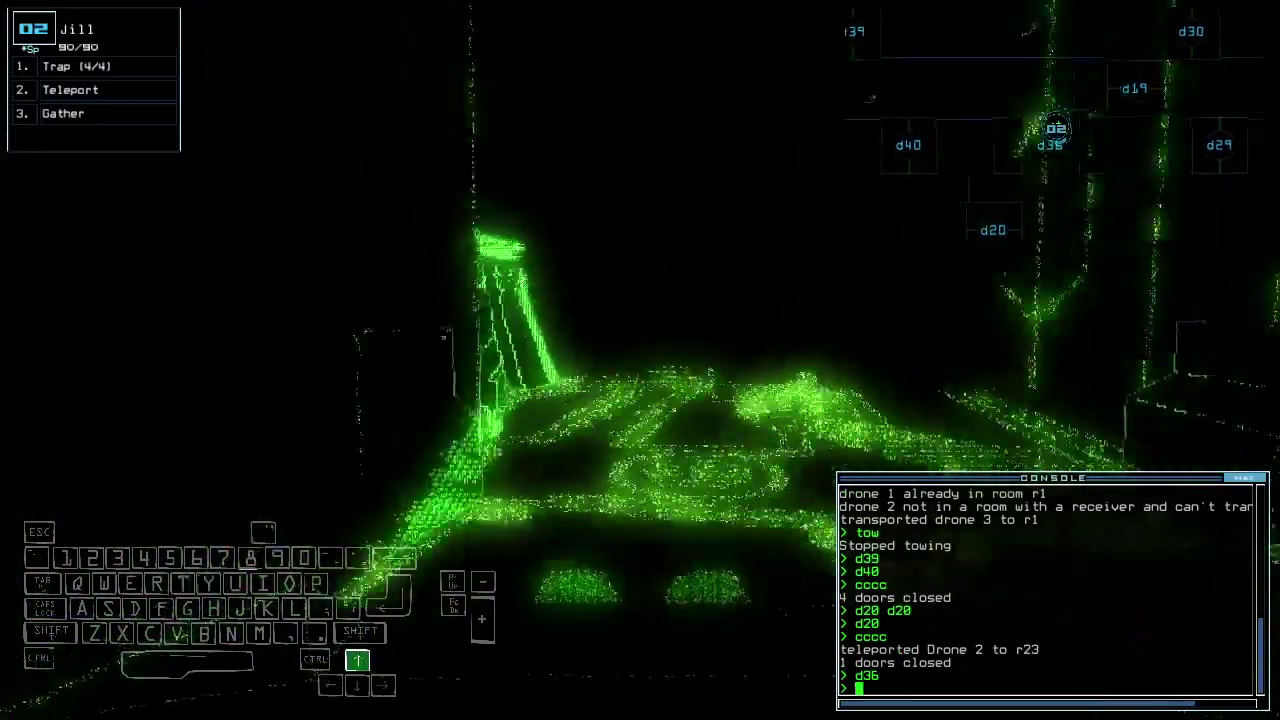
pyautogui.press('Left')
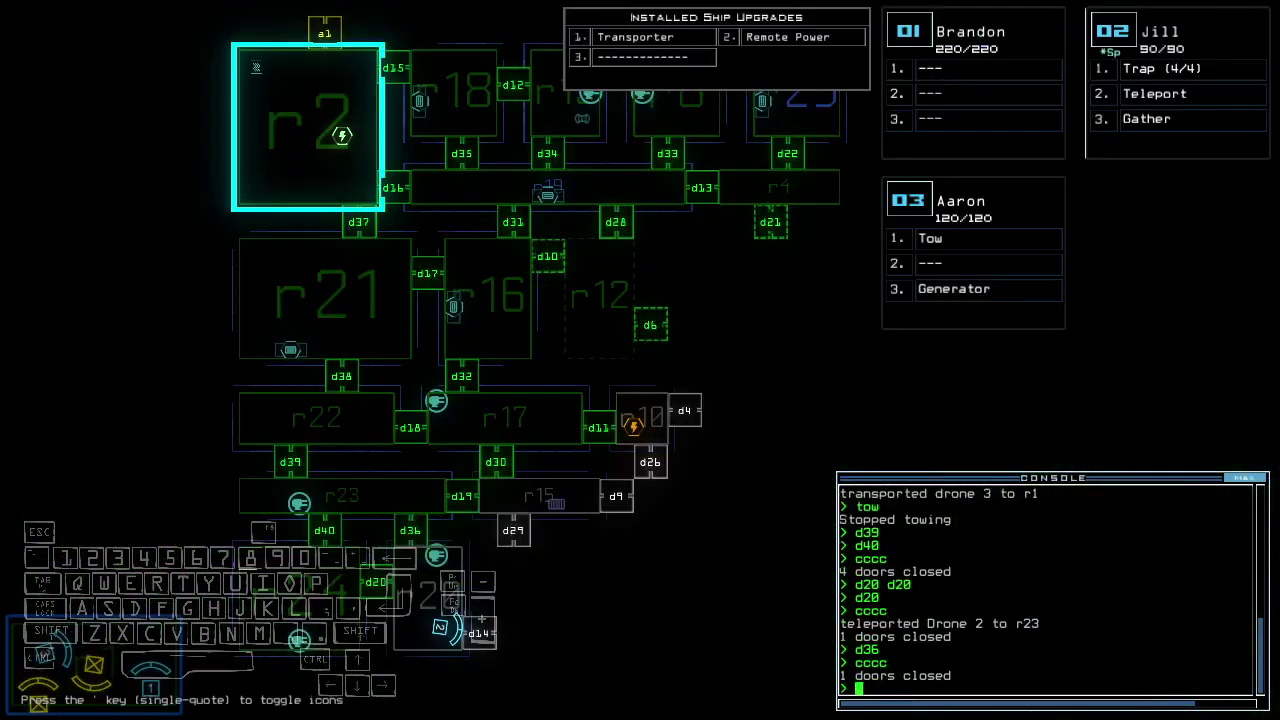
pyautogui.write('rm r2 r10')
pyautogui.press('Return')
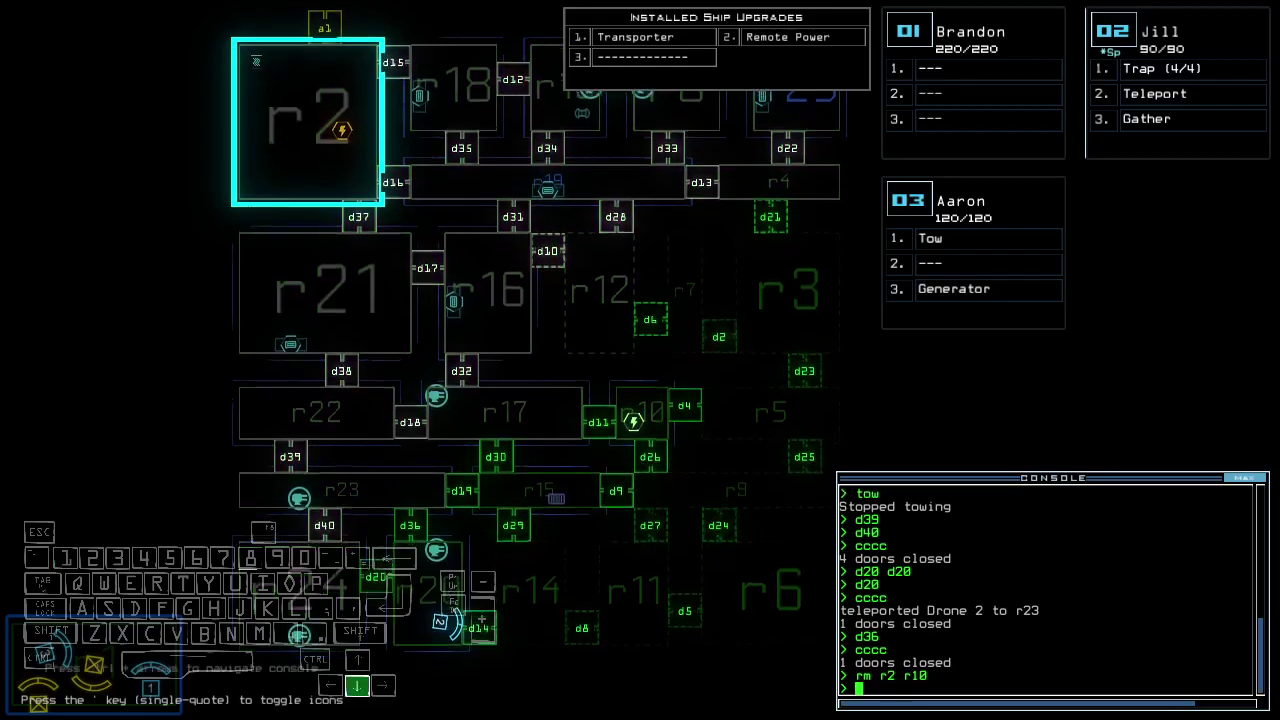
pyautogui.press('Up')
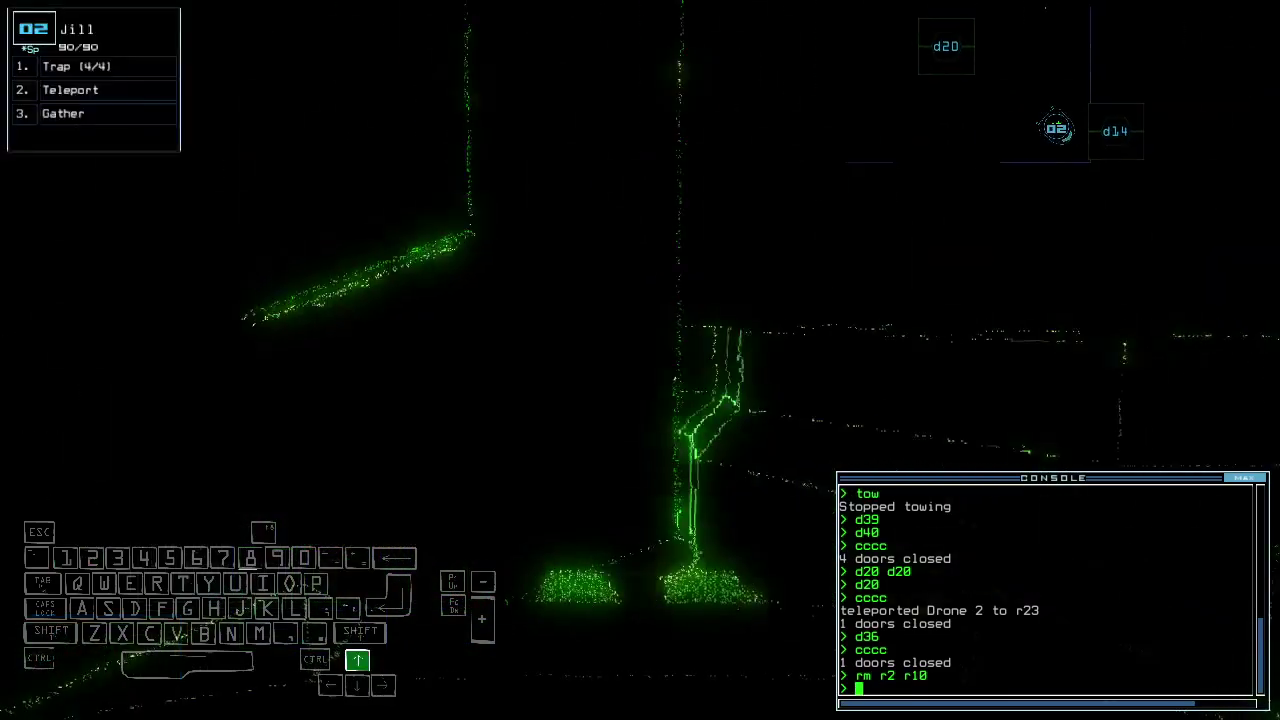
pyautogui.write('4')
# Step: Open door d14, back Jill up, close the adjacent door, and drive on
pyautogui.press('Return')
pyautogui.press('Up')
pyautogui.press('Down')
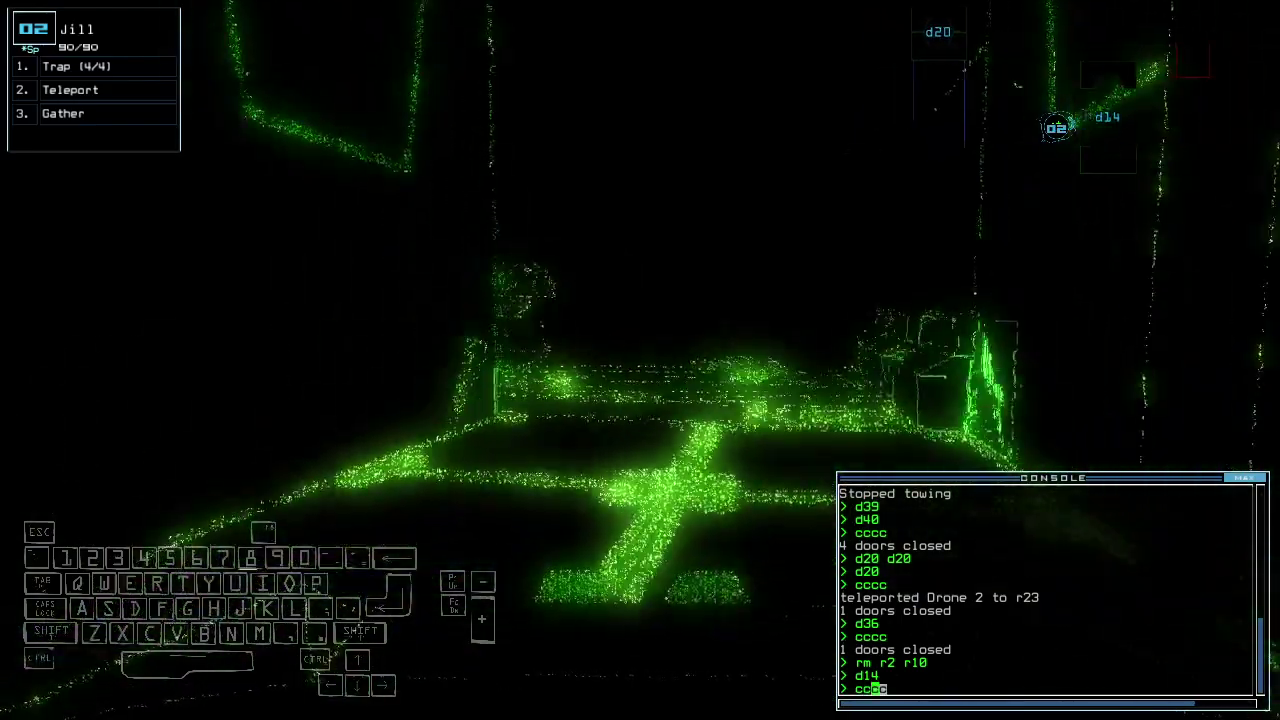
pyautogui.write('cccc')
pyautogui.press('Return')
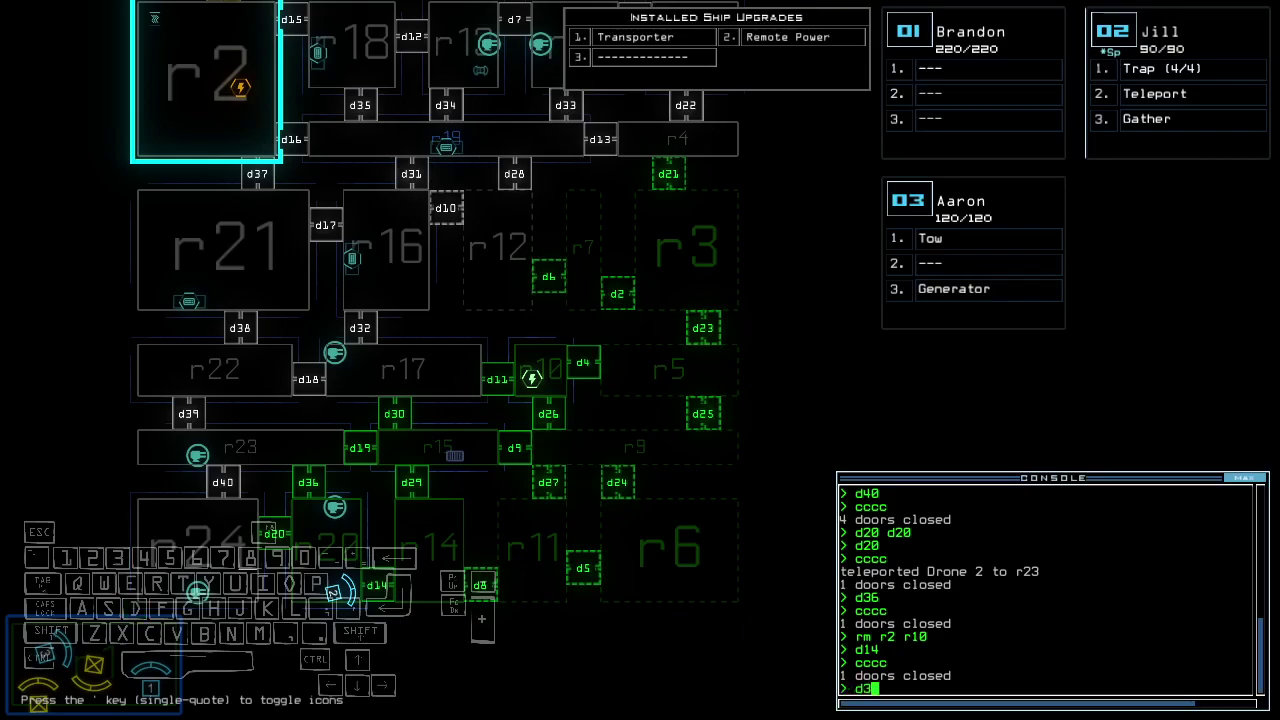
pyautogui.press('2')
pyautogui.write('6 d14')
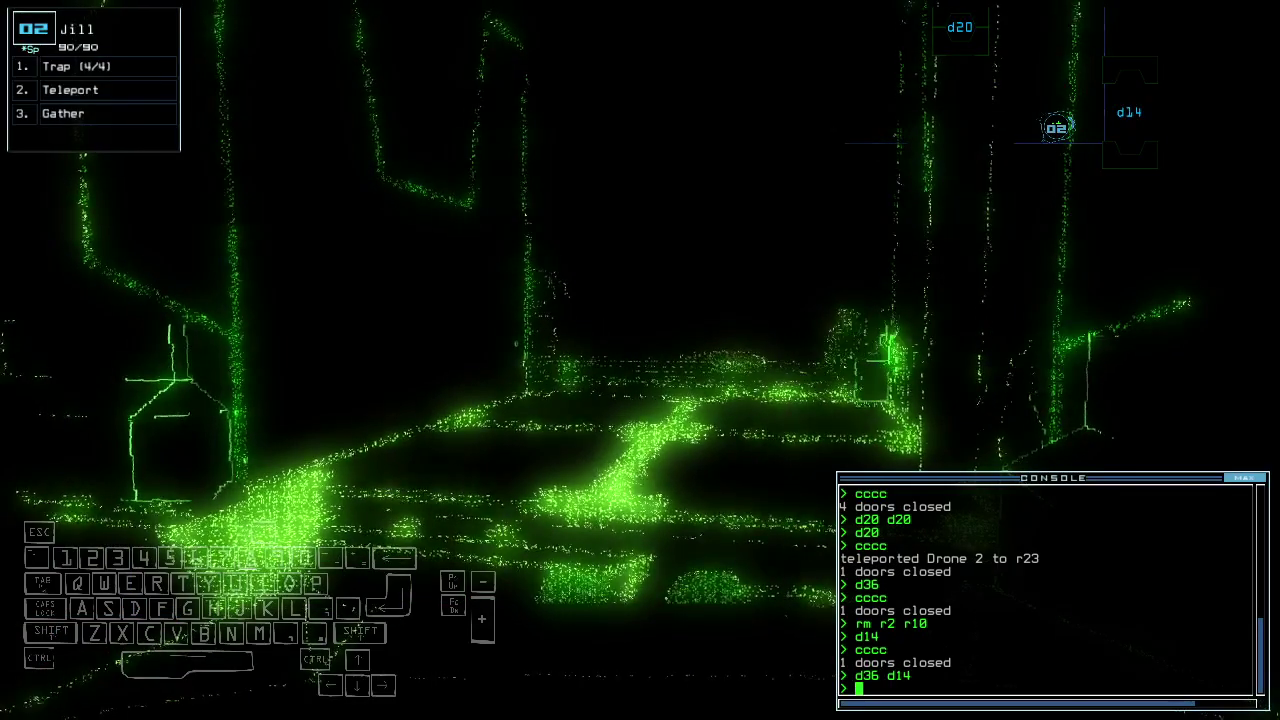
pyautogui.press('Up')
pyautogui.press('Left')
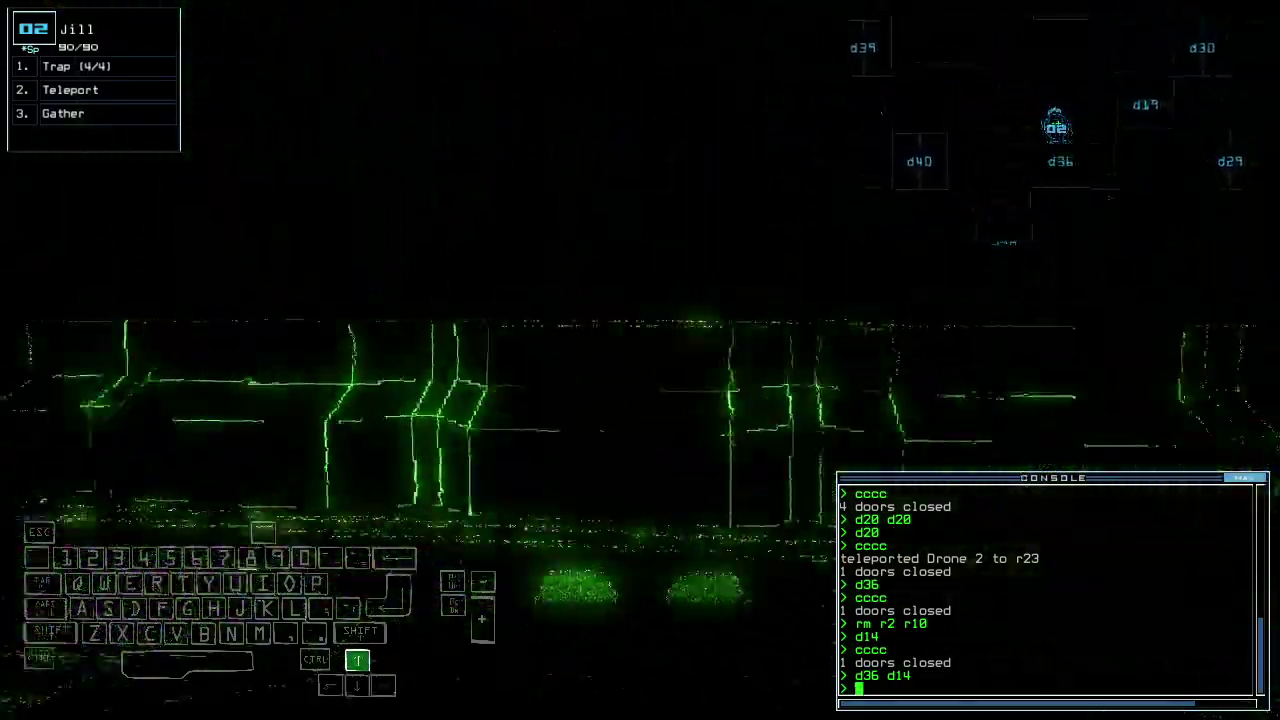
pyautogui.press('Left')
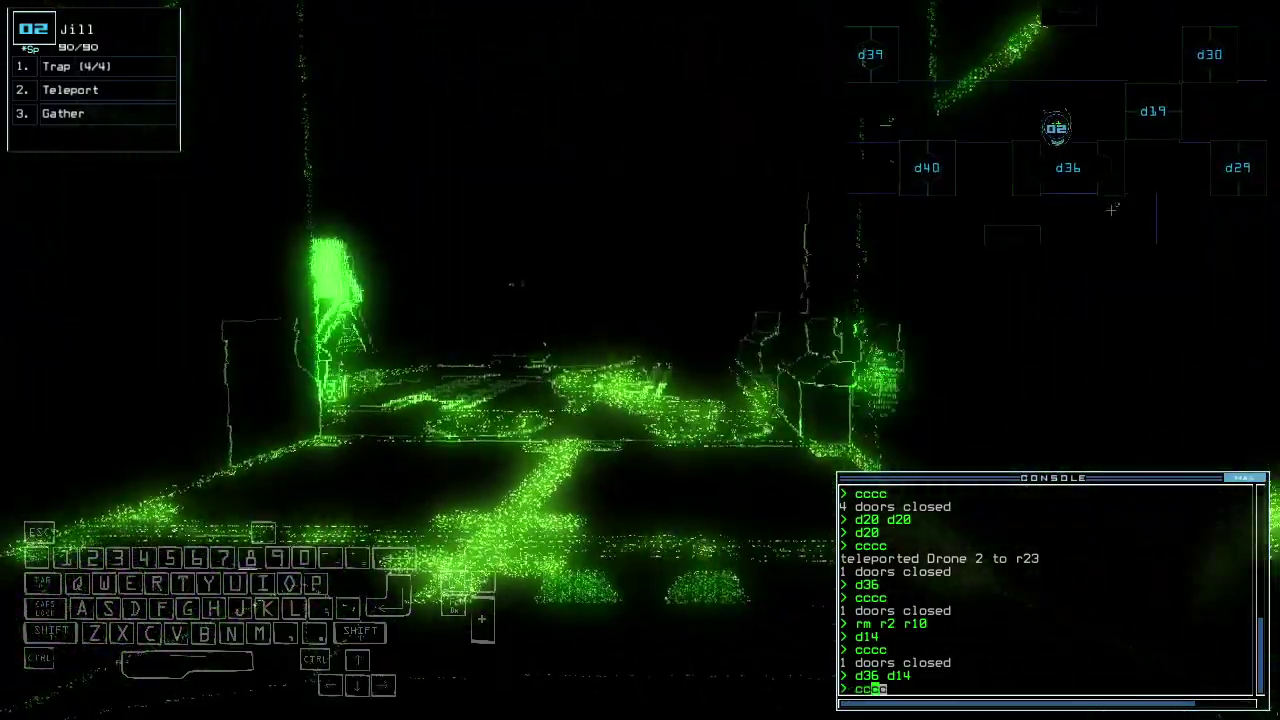
pyautogui.write('cccc')
# Step: Close the doors around Jill and teleport her via r14, r10 and r8 to r4
pyautogui.press('Return')
pyautogui.write('te')
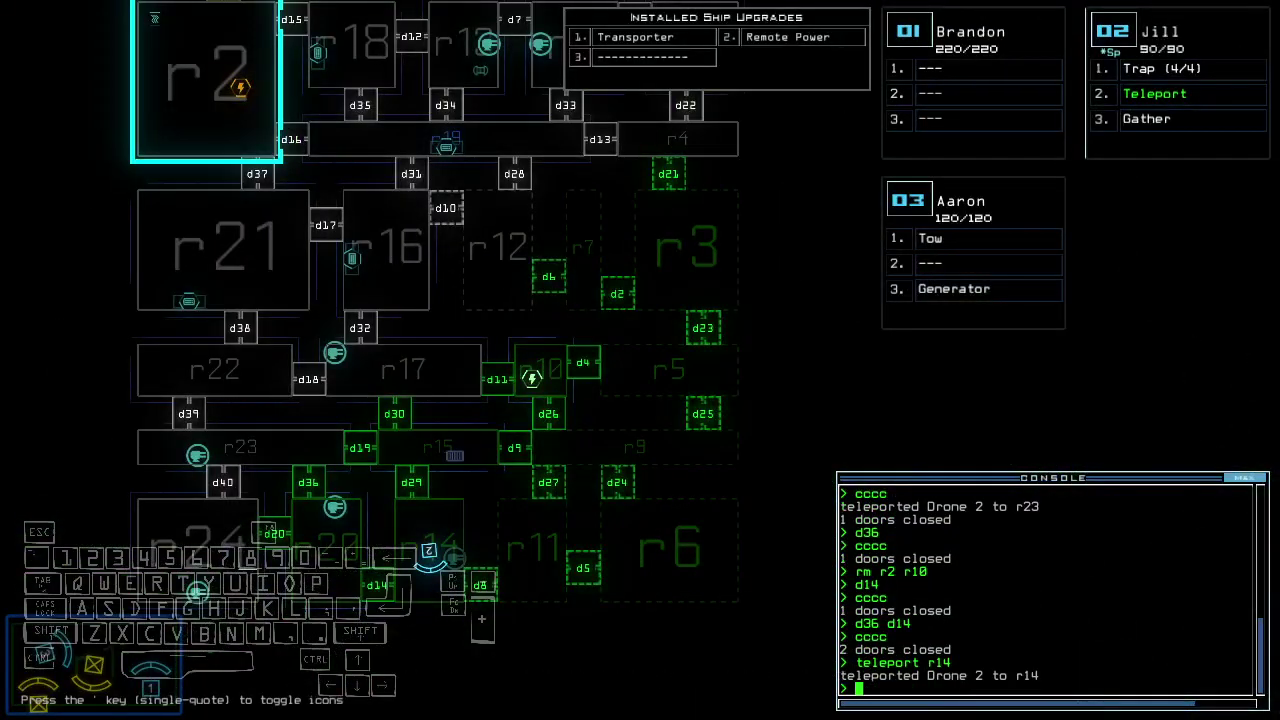
pyautogui.press('Up')
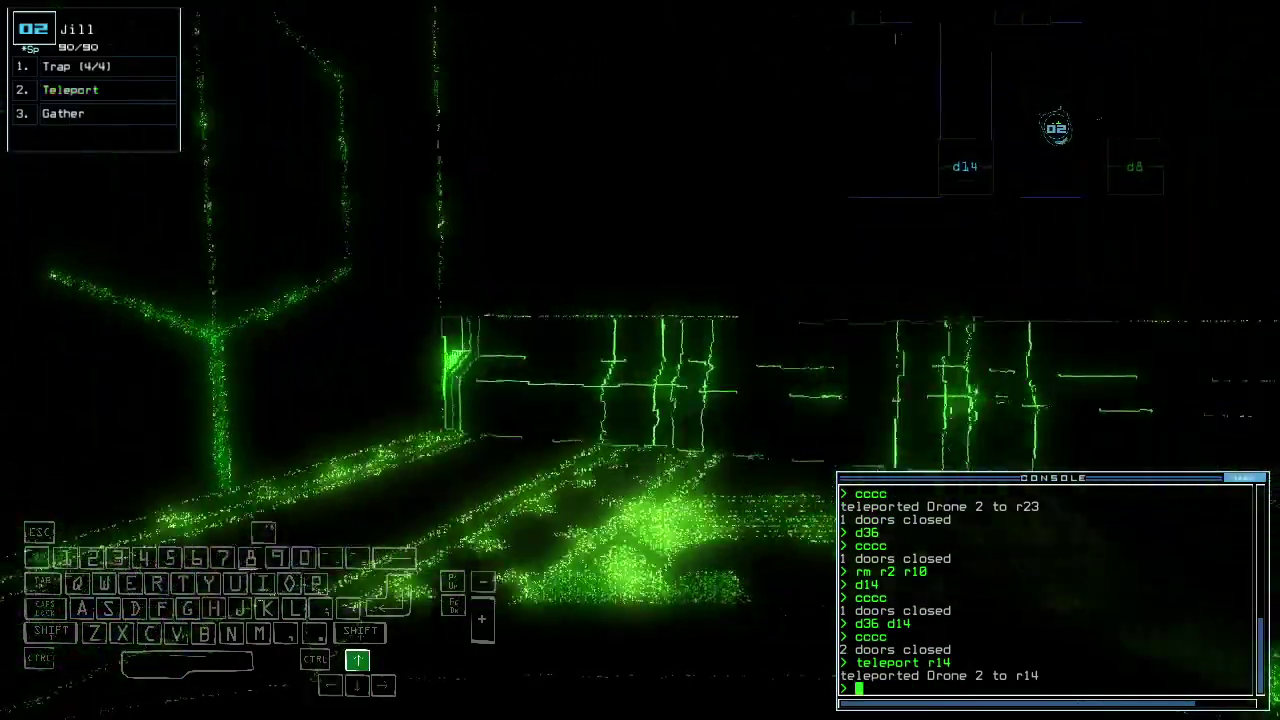
pyautogui.write('f')
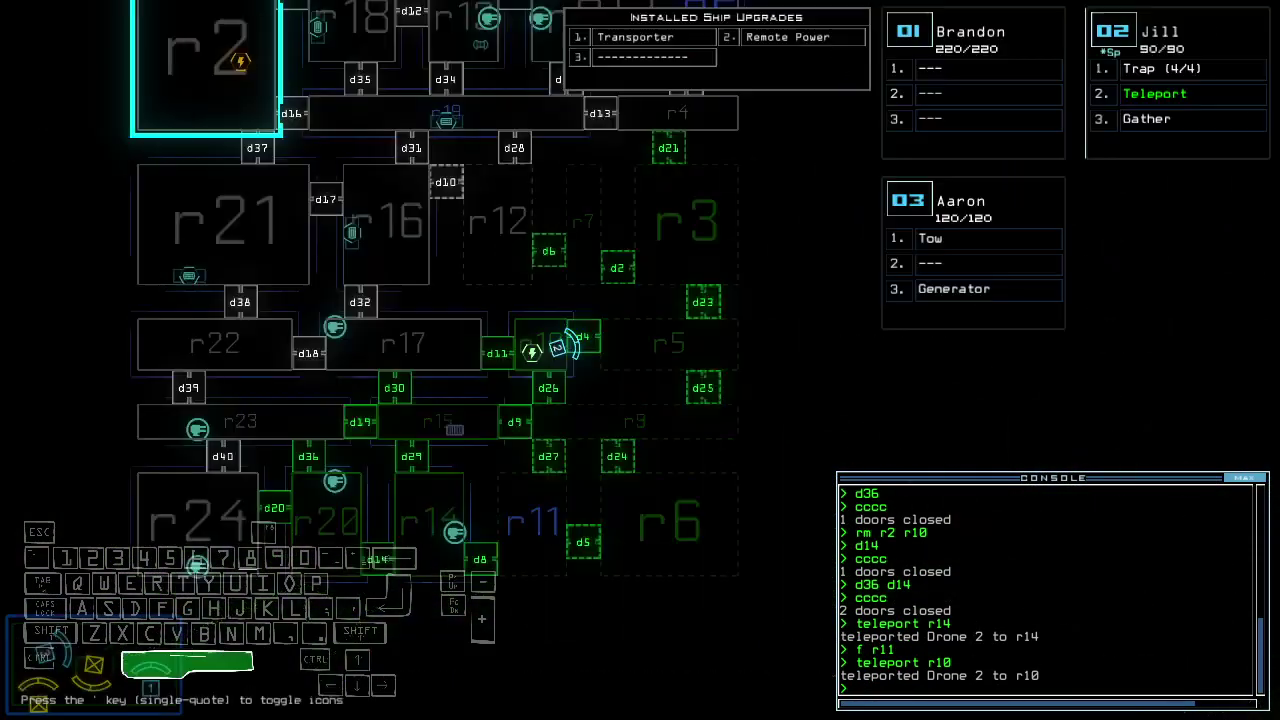
pyautogui.press('Up')
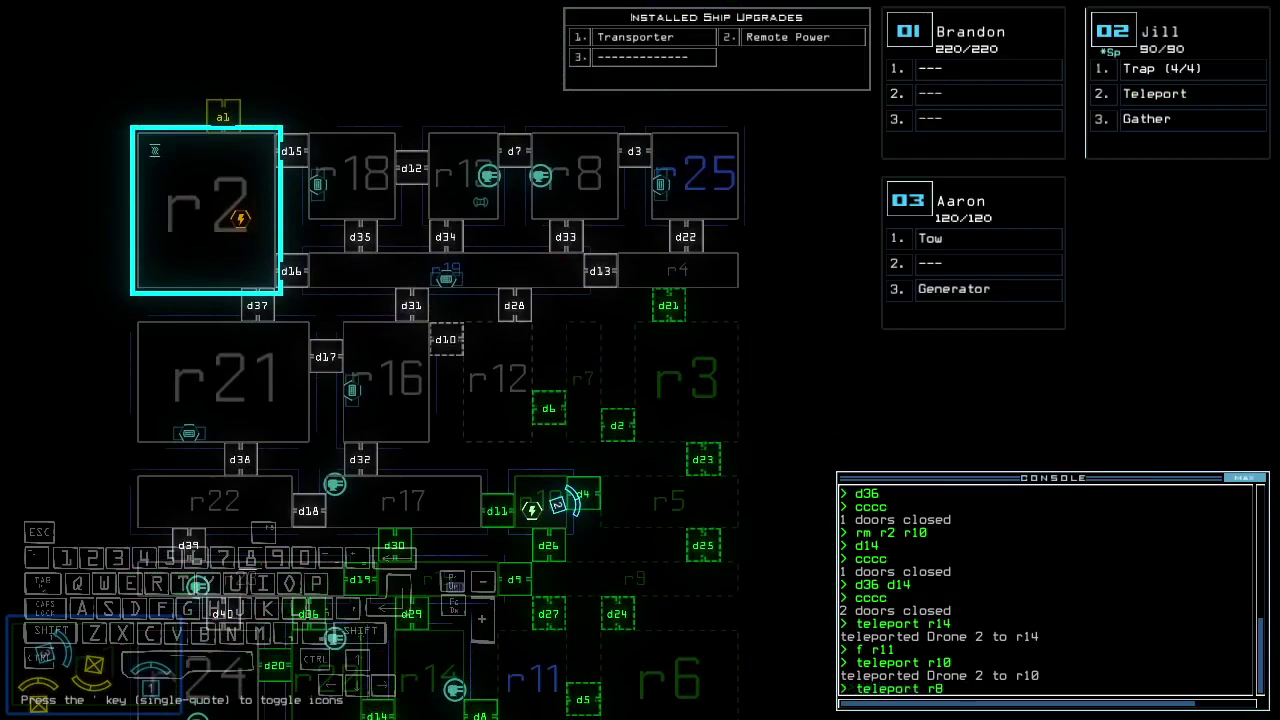
pyautogui.press('Up')
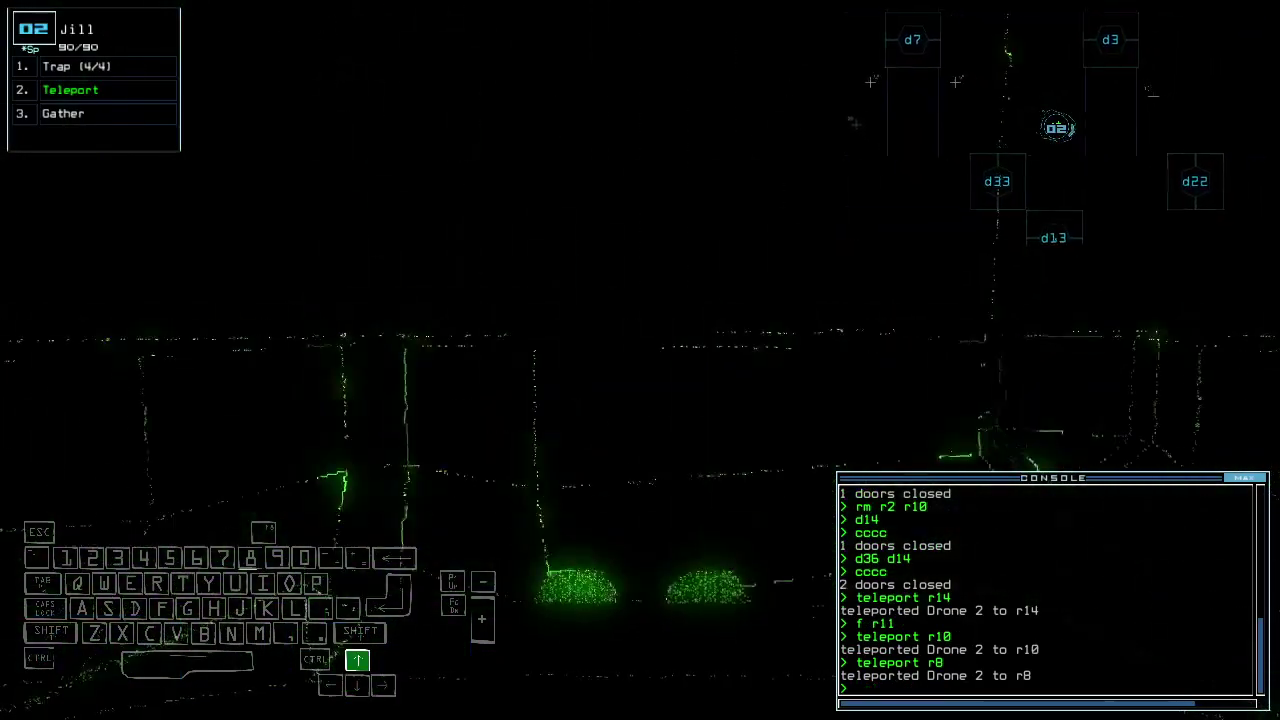
pyautogui.write('teleport r4')
pyautogui.press('Return')
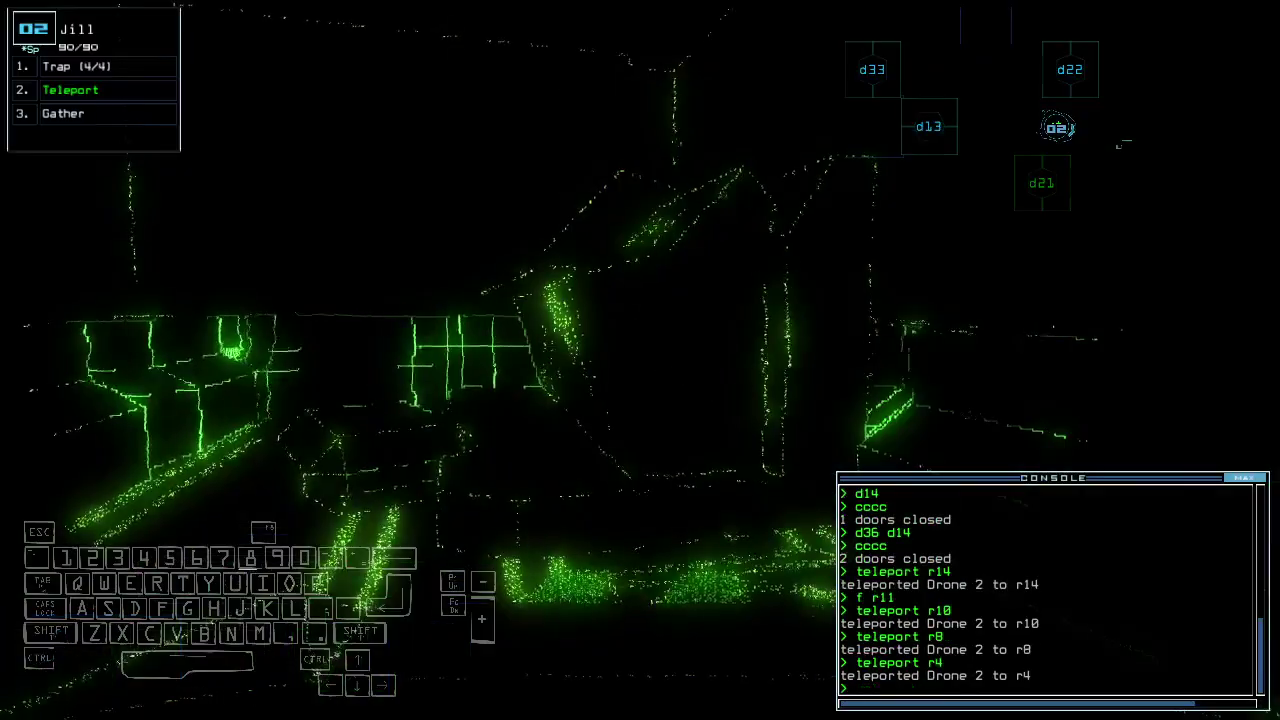
pyautogui.press('Down')
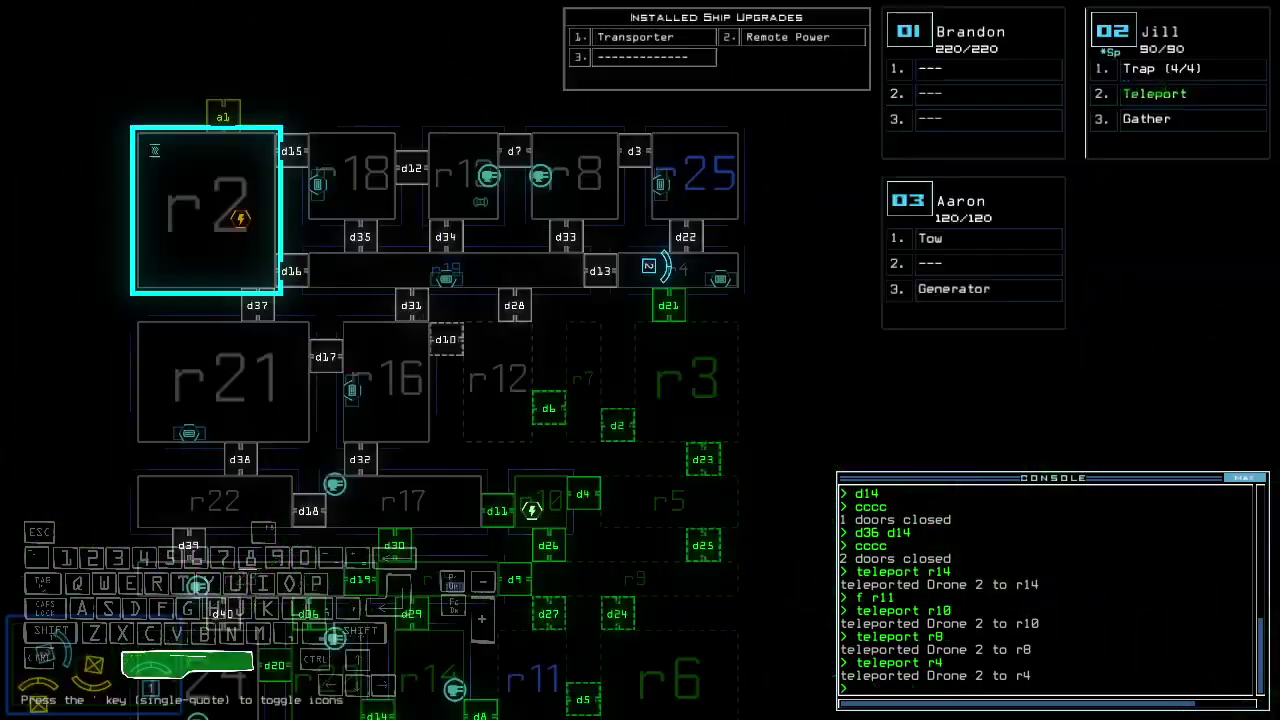
# Step: Open doors d21 and d2, driving Jill through toward a new corridor
pyautogui.press('Down')
pyautogui.write('d21')
pyautogui.press('Return')
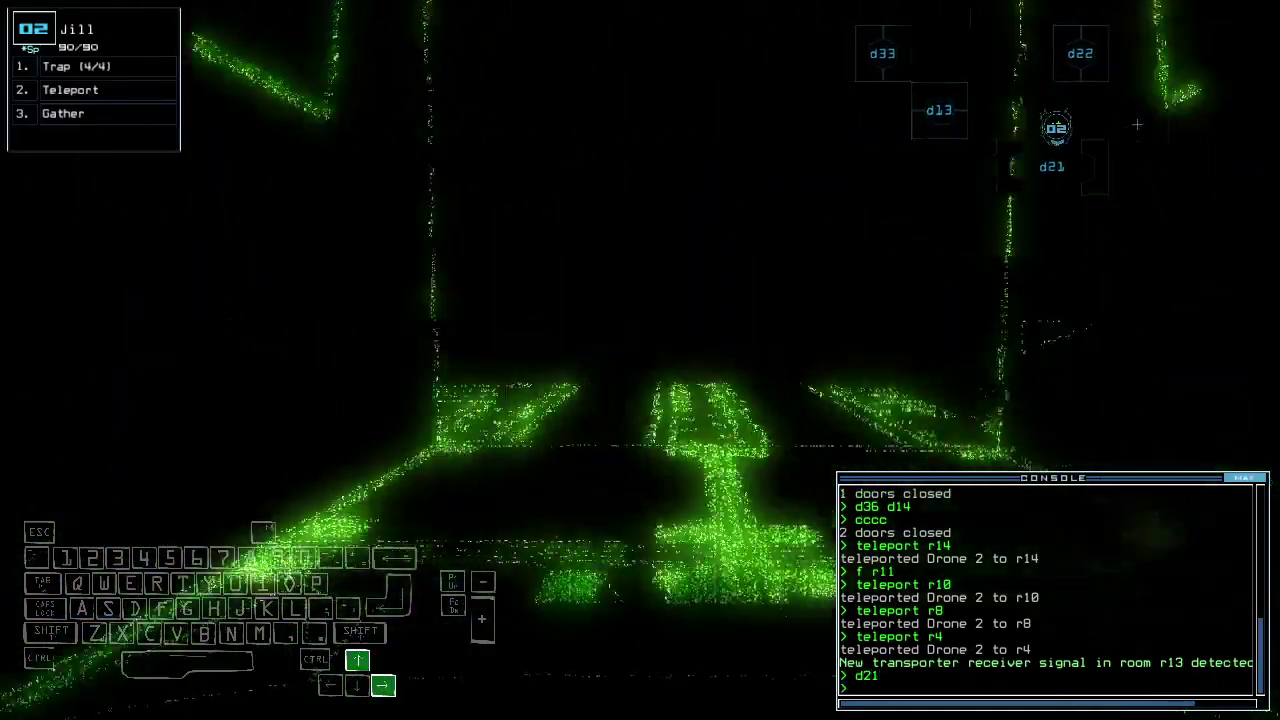
pyautogui.press('Up')
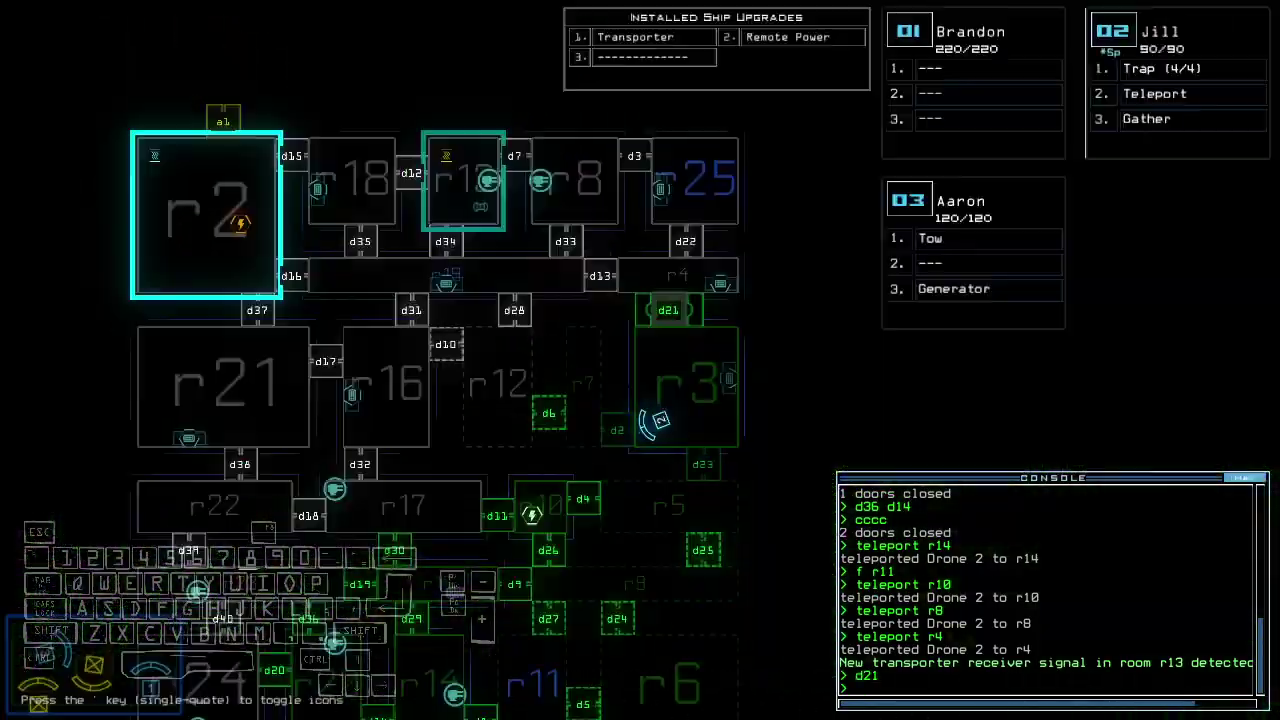
pyautogui.press('space')
pyautogui.write('d2')
pyautogui.press('Return')
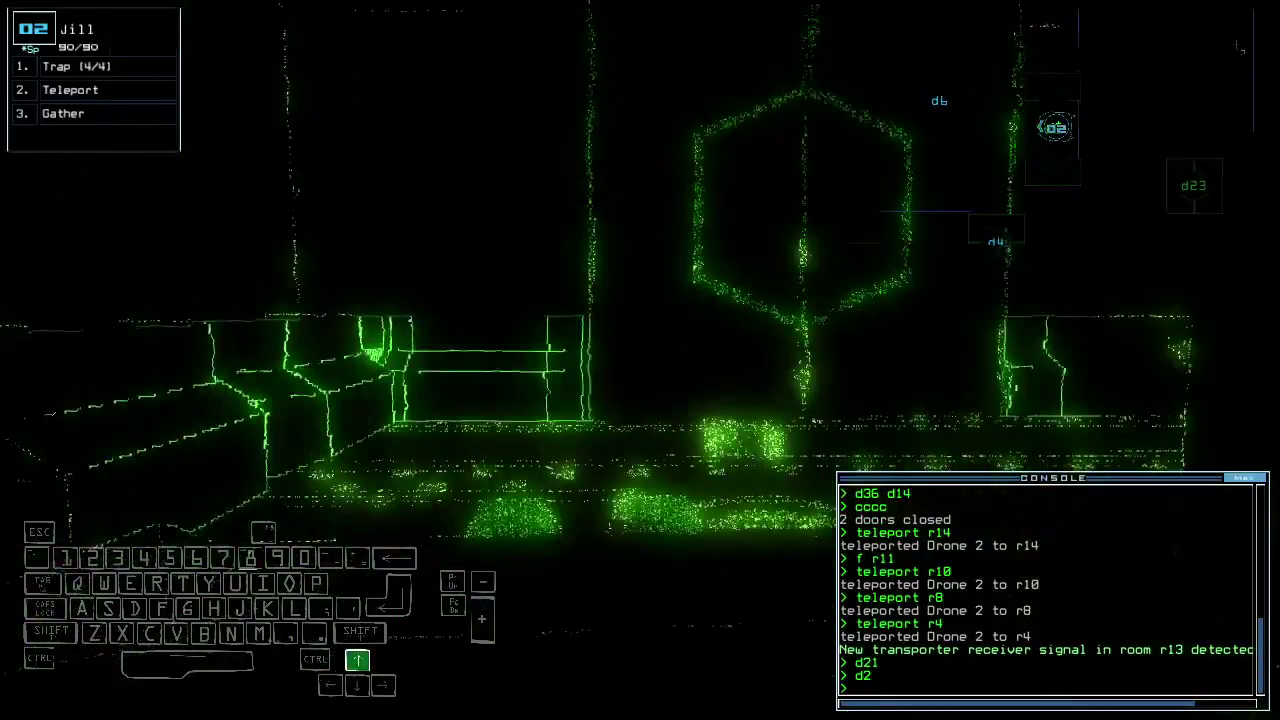
pyautogui.press('Right')
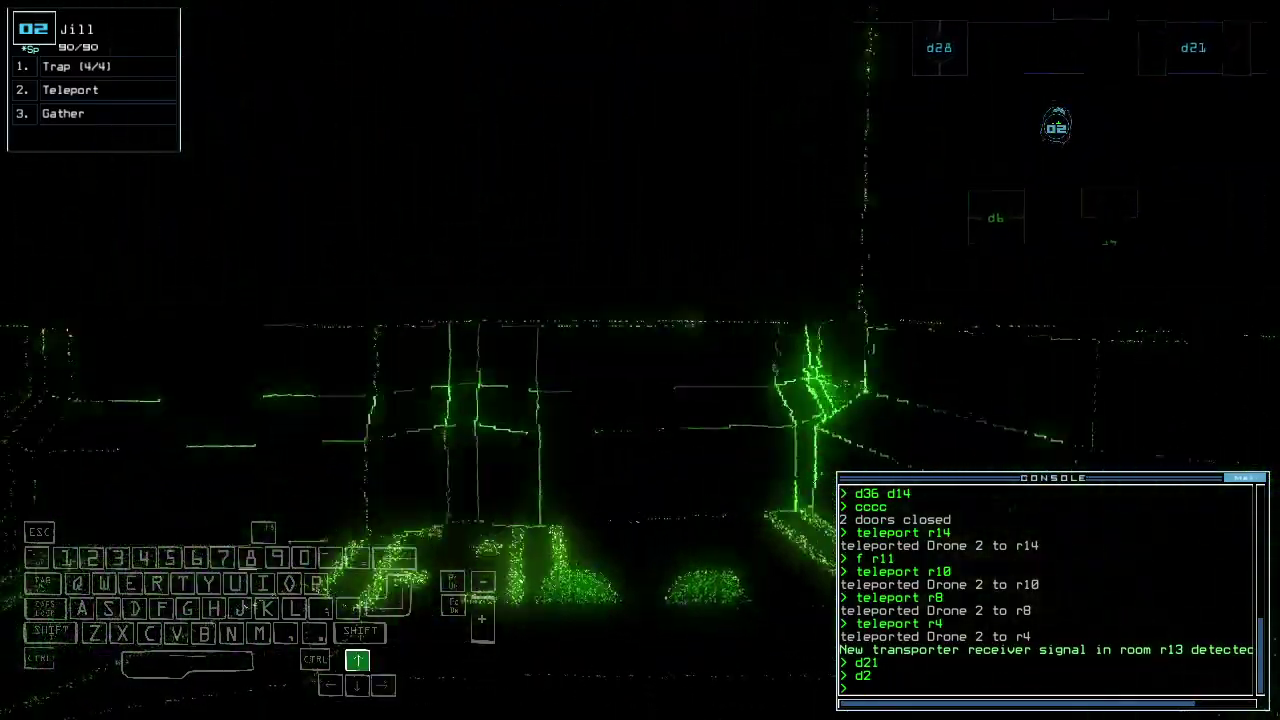
pyautogui.write('6')
# Step: Open door d6, drive Jill east through d2, and close the doors around her
pyautogui.press('Return')
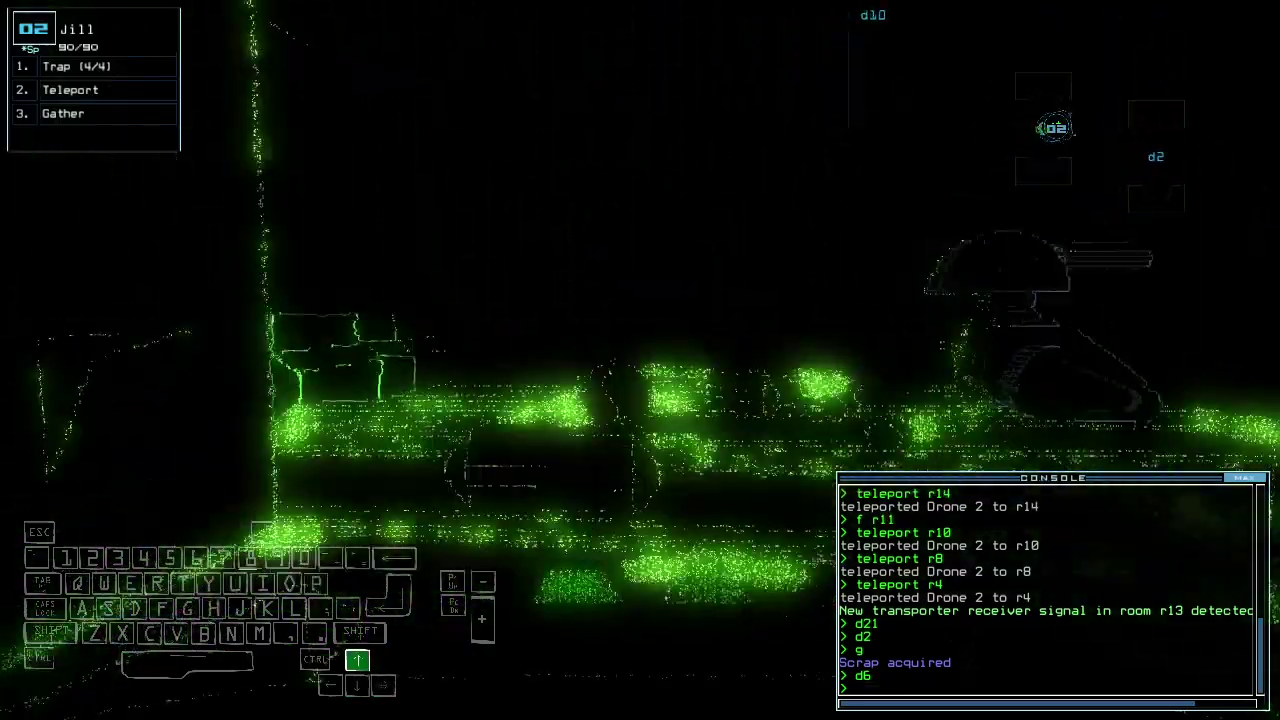
pyautogui.press('Up')
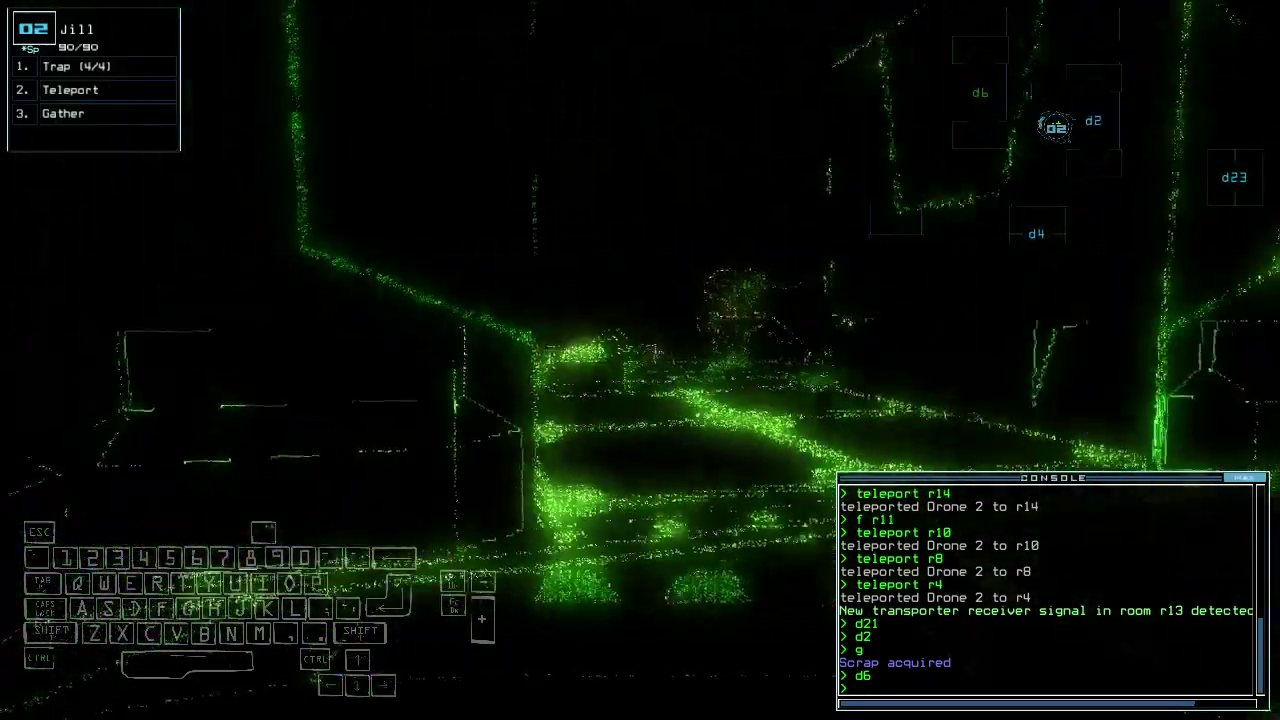
pyautogui.press('Left')
pyautogui.press('Up')
pyautogui.press('Down')
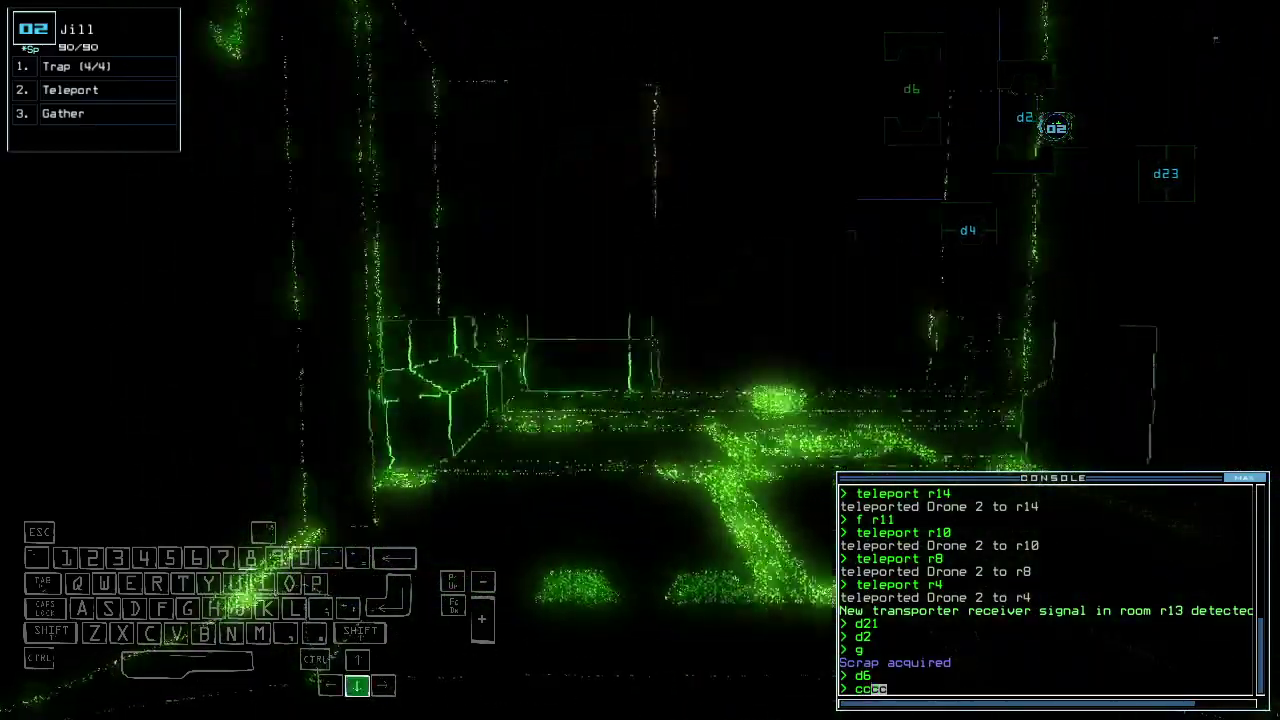
pyautogui.press('Return')
# Step: Gather the scrap in Jill's current room with g
pyautogui.press('Tab')
pyautogui.press('Tab')
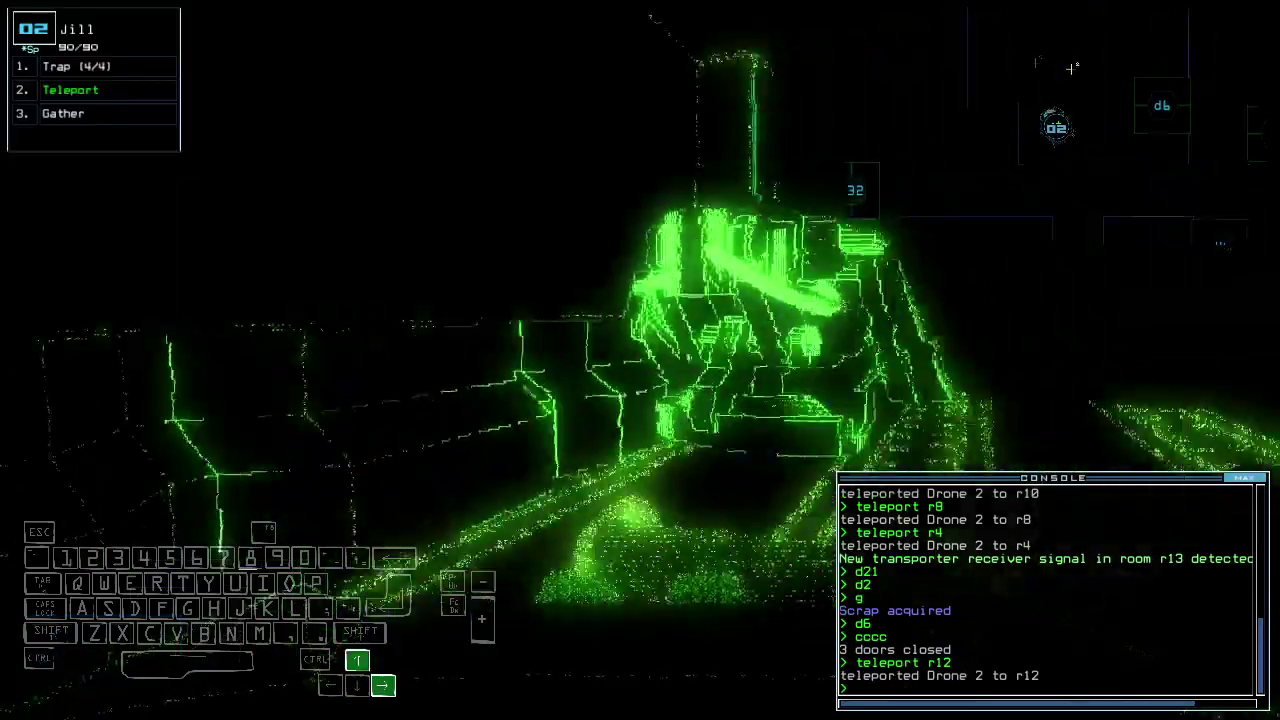
pyautogui.write('g')
pyautogui.press('Return')
pyautogui.press('Tab')
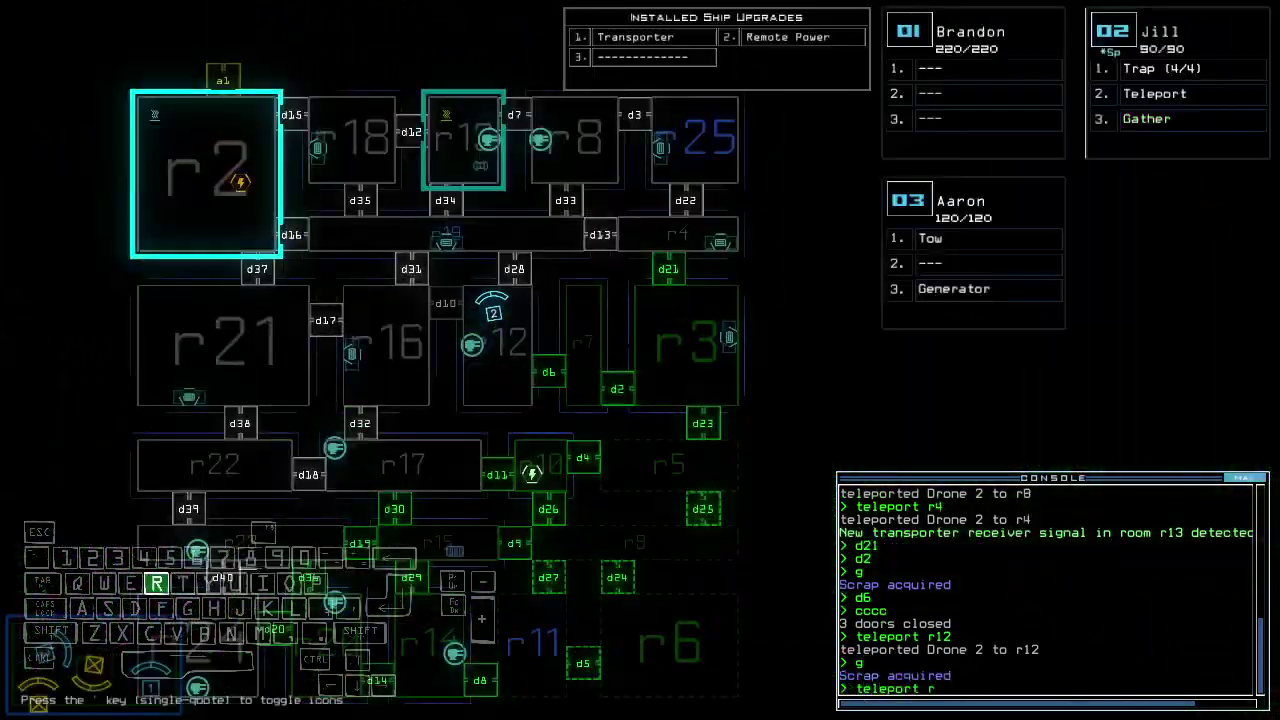
pyautogui.write('3')
pyautogui.press('Return')
pyautogui.press('Tab')
# Step: Teleport Jill's drone to r3, open door d23, and maneuver it through the room
pyautogui.press('Up')
pyautogui.write('d23')
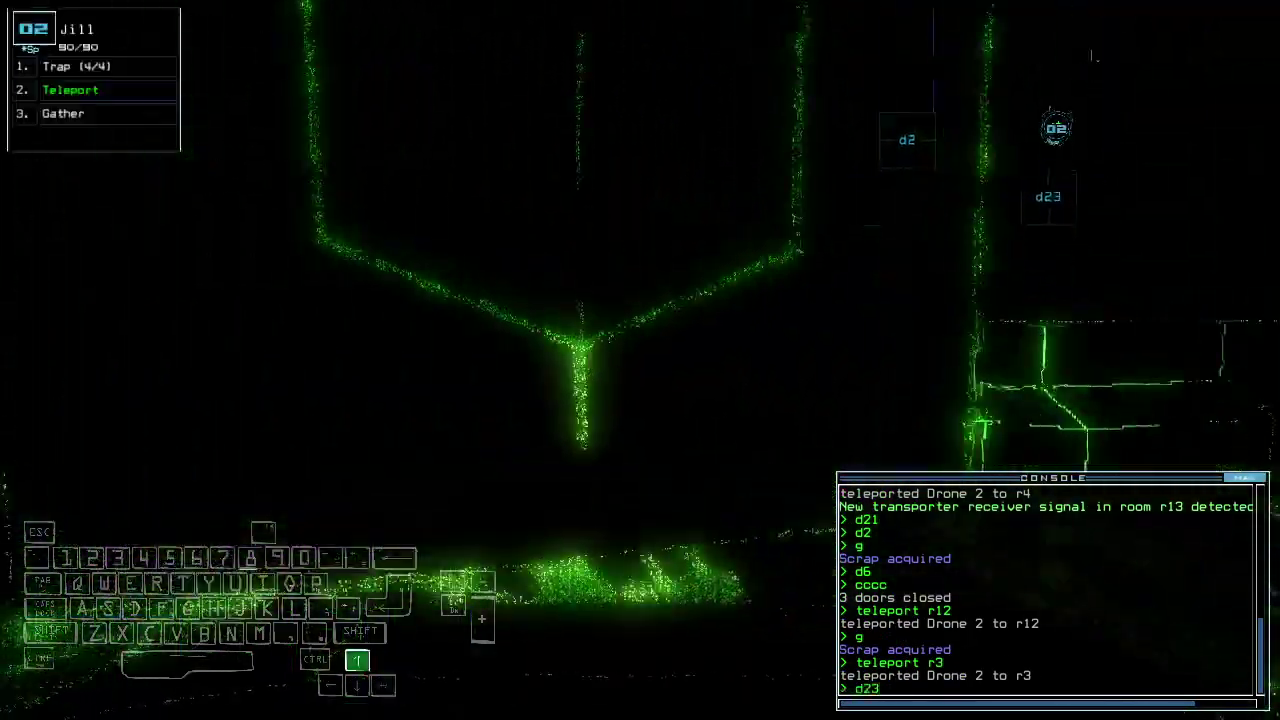
pyautogui.press('space')
pyautogui.press('space')
pyautogui.press('Return')
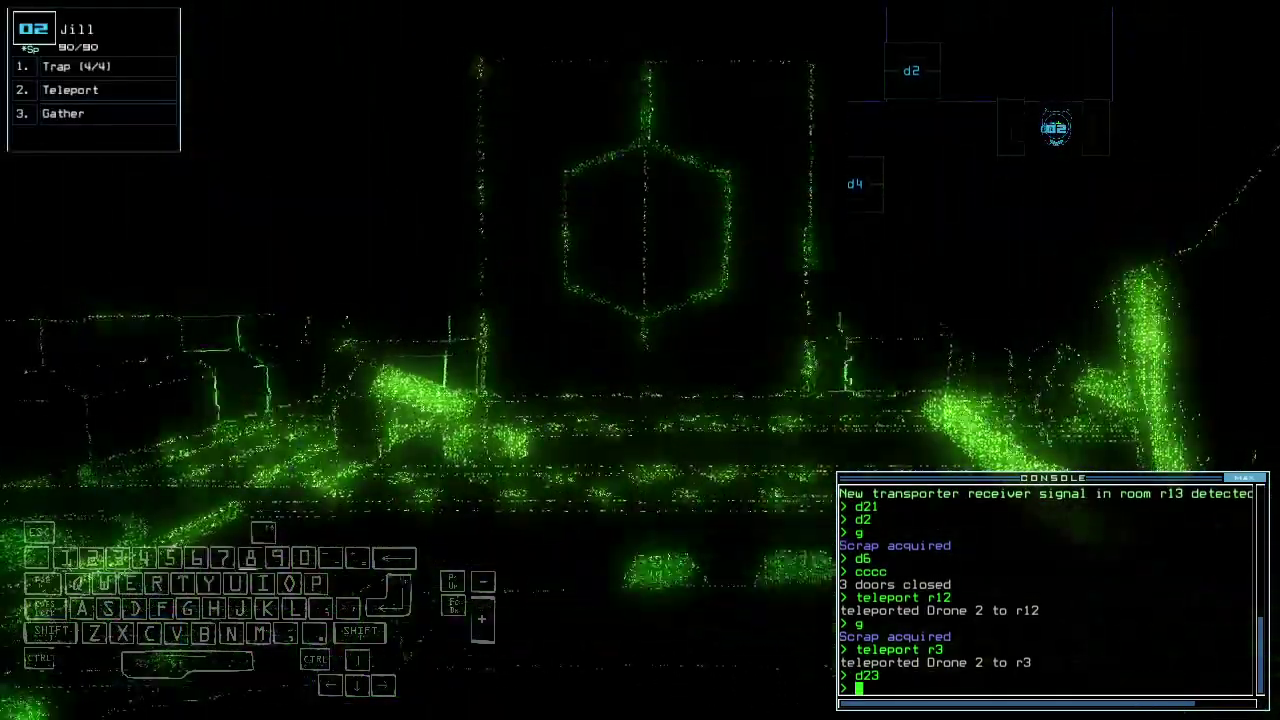
pyautogui.press('Up')
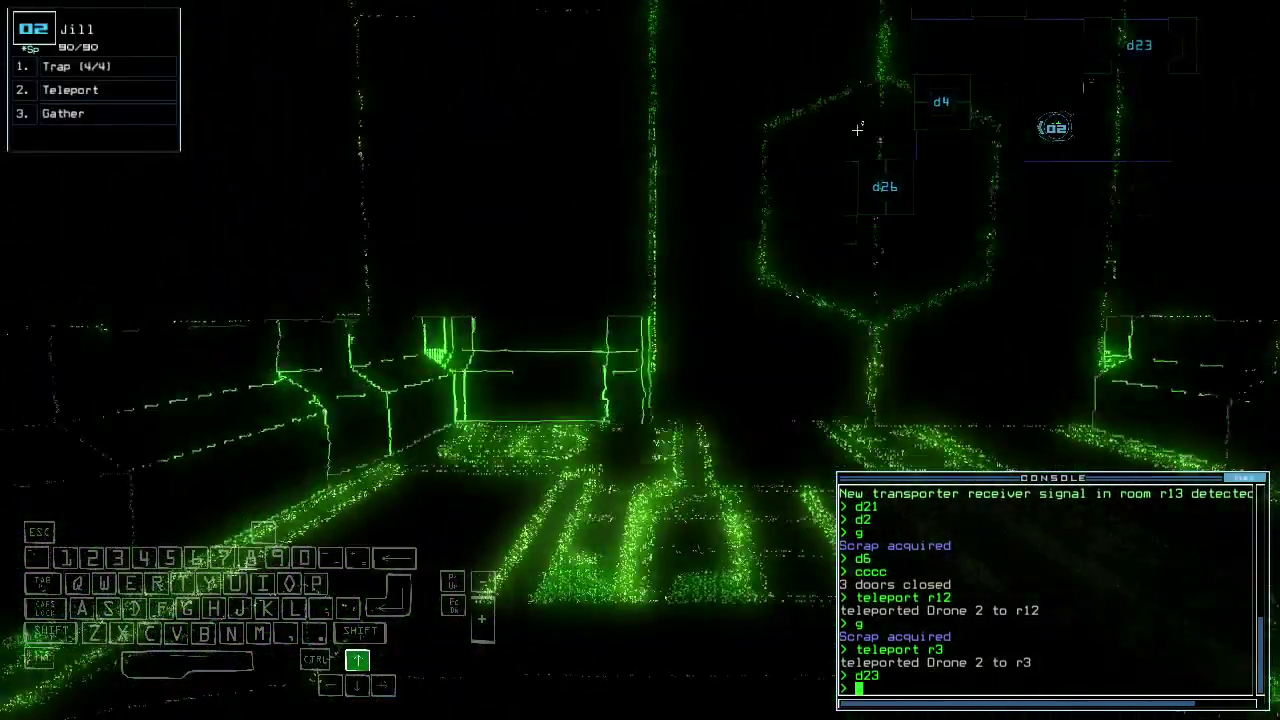
pyautogui.press('Tab')
pyautogui.press('Tab')
pyautogui.press('Down')
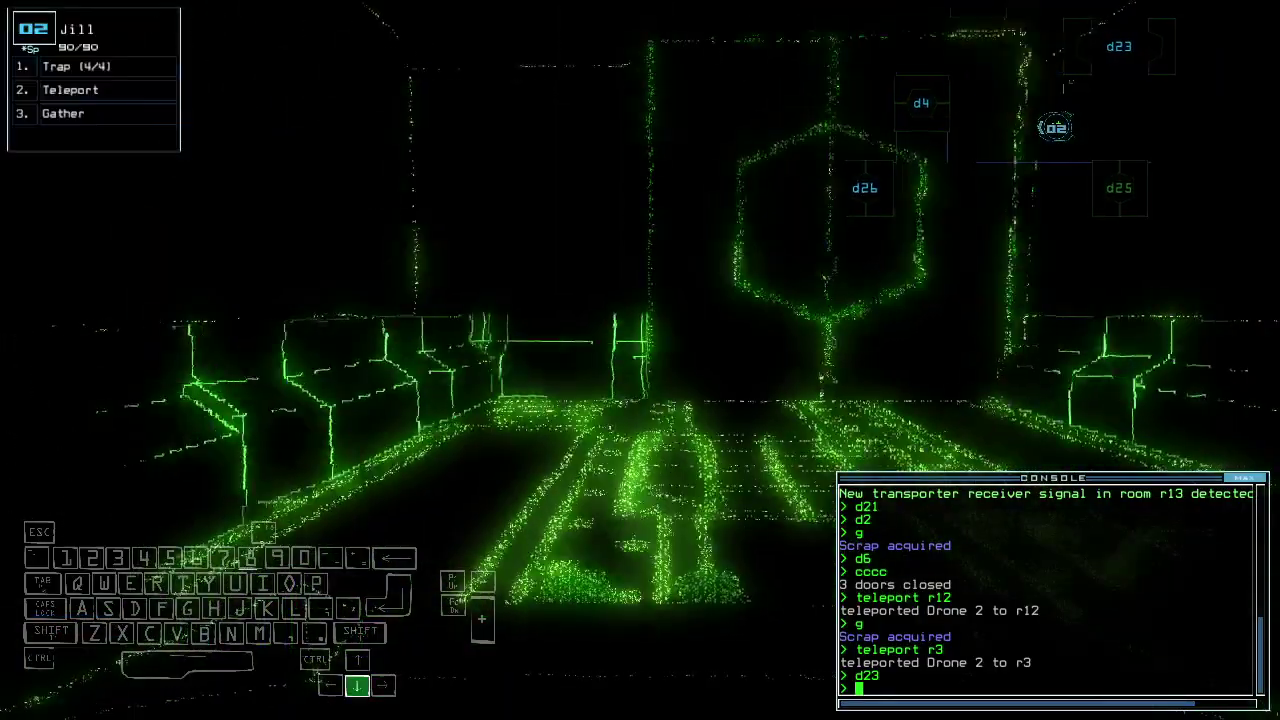
pyautogui.write('d25')
# Step: Open door d25 and gather the scrap in room r5
pyautogui.press('Tab')
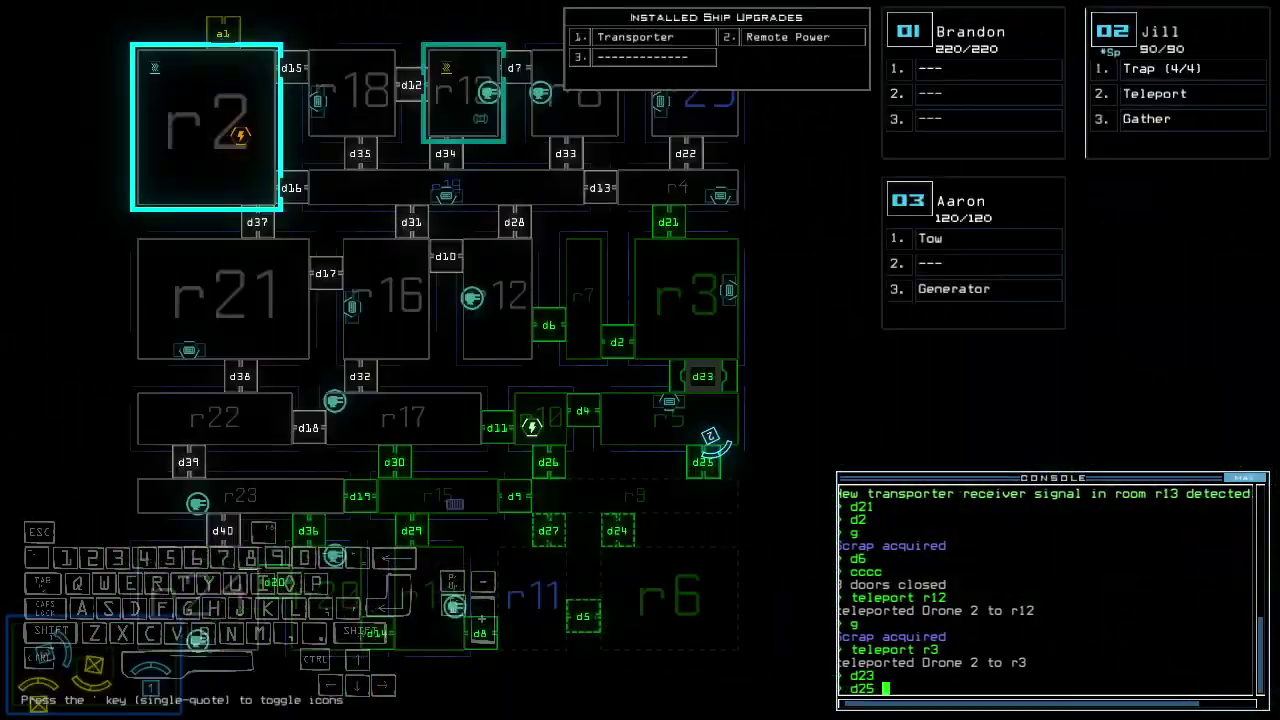
pyautogui.press('Return')
pyautogui.press('Tab')
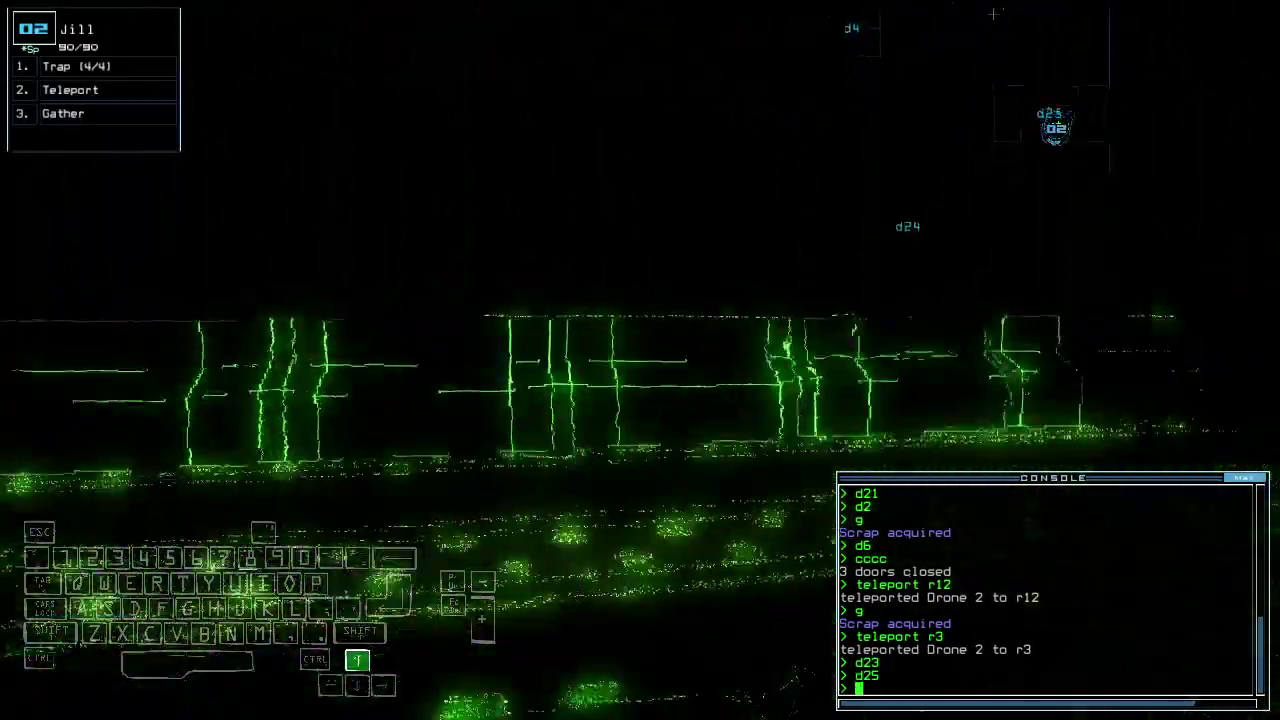
pyautogui.write('g')
pyautogui.press('Return')
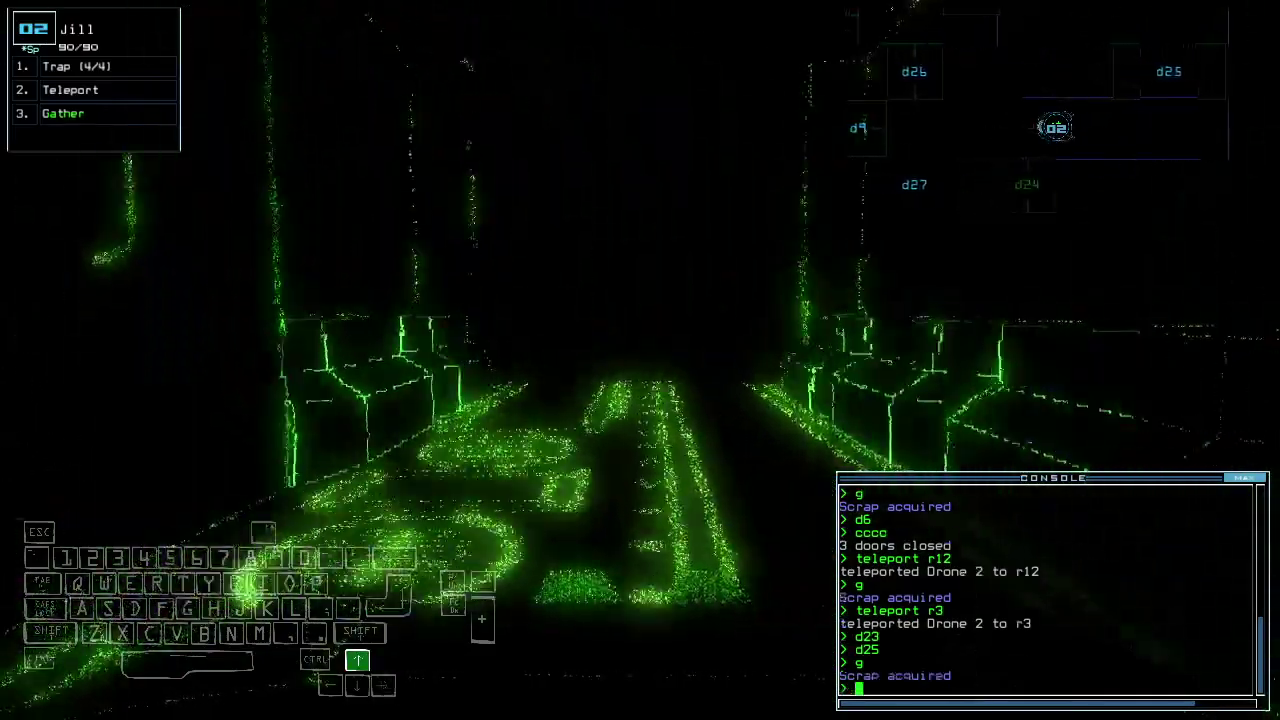
pyautogui.press('Tab')
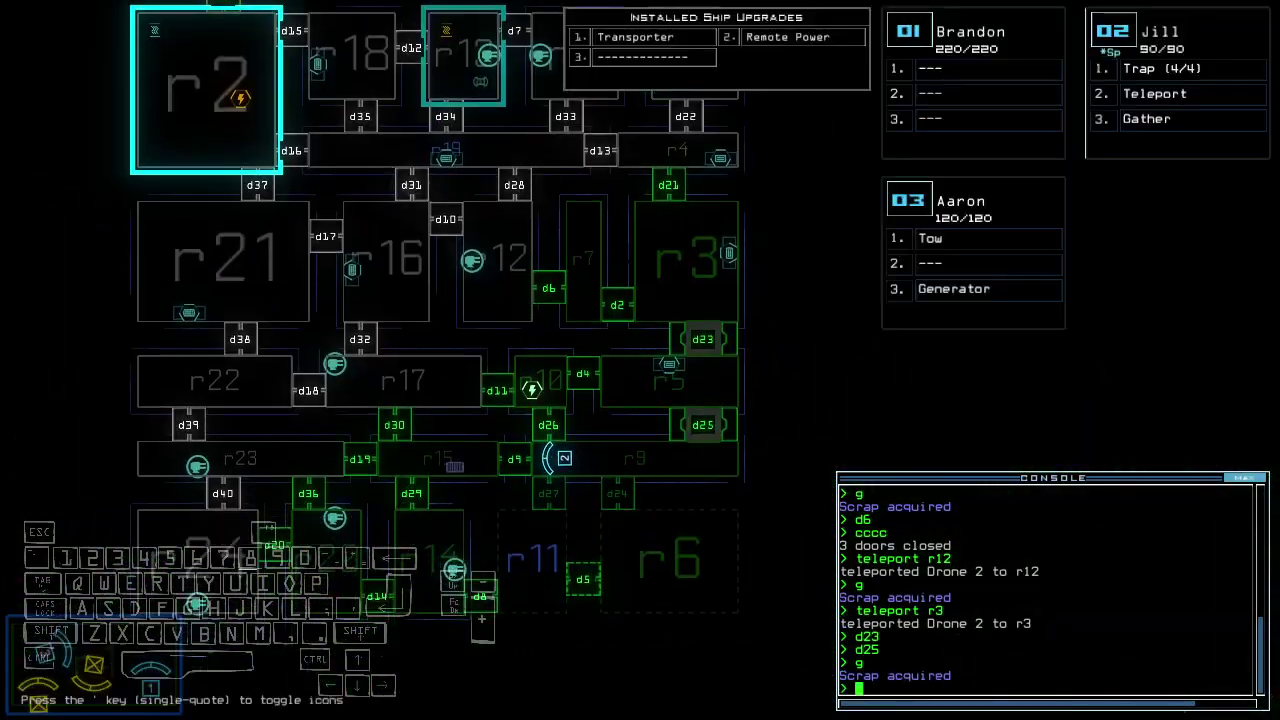
pyautogui.press('Tab')
pyautogui.press('Down')
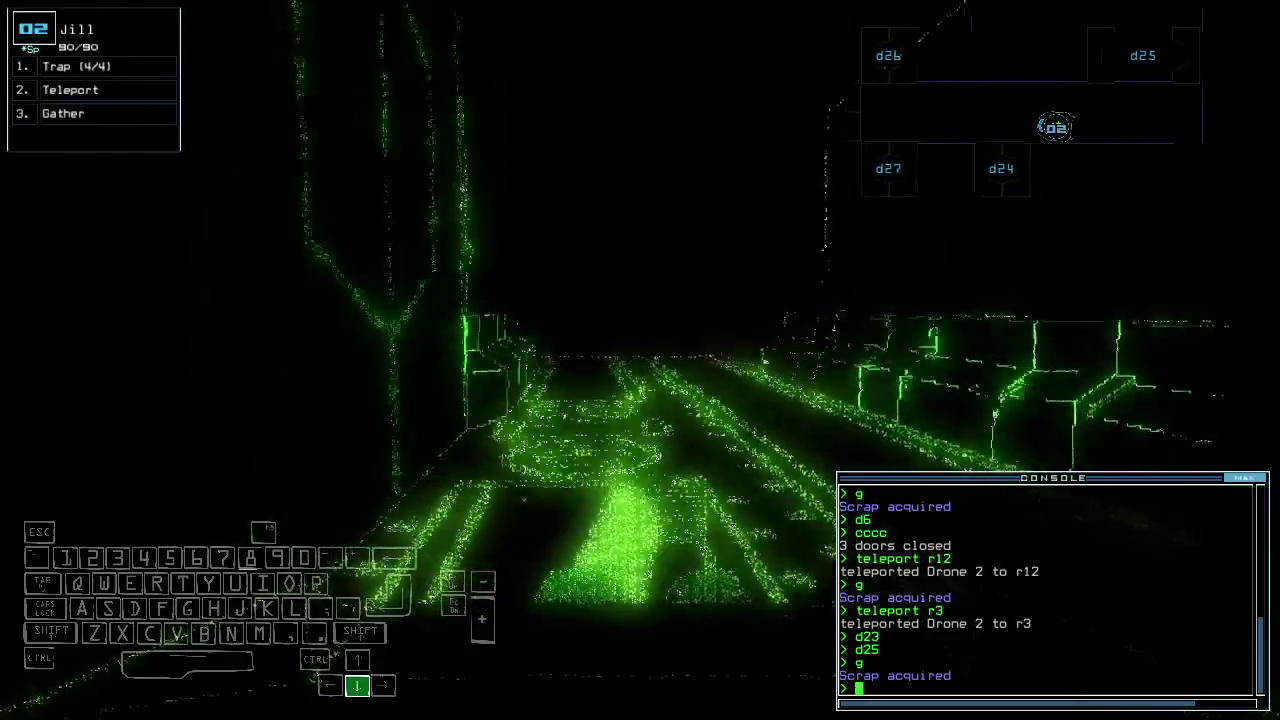
pyautogui.write('d24')
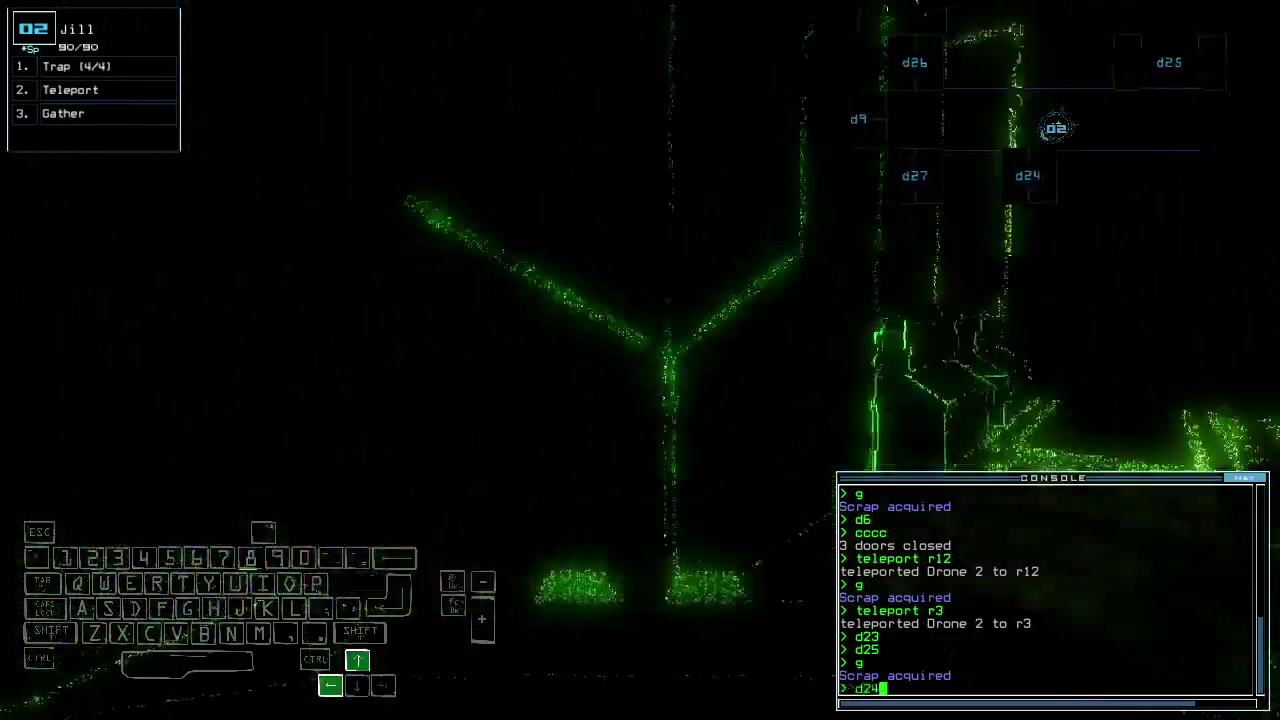
# Step: Open door d24, drive into r6, and gather all its scrap
pyautogui.press('Tab')
pyautogui.press('Tab')
pyautogui.press('Return')
pyautogui.press('Up')
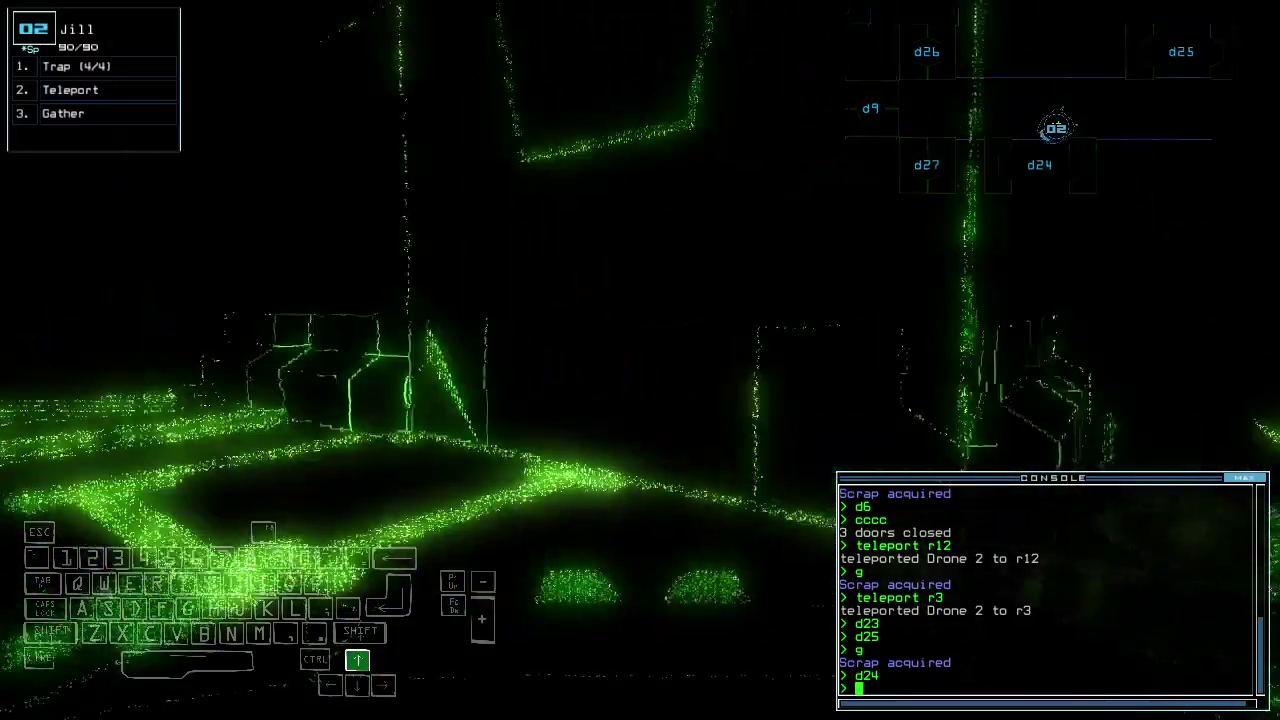
pyautogui.press('Left')
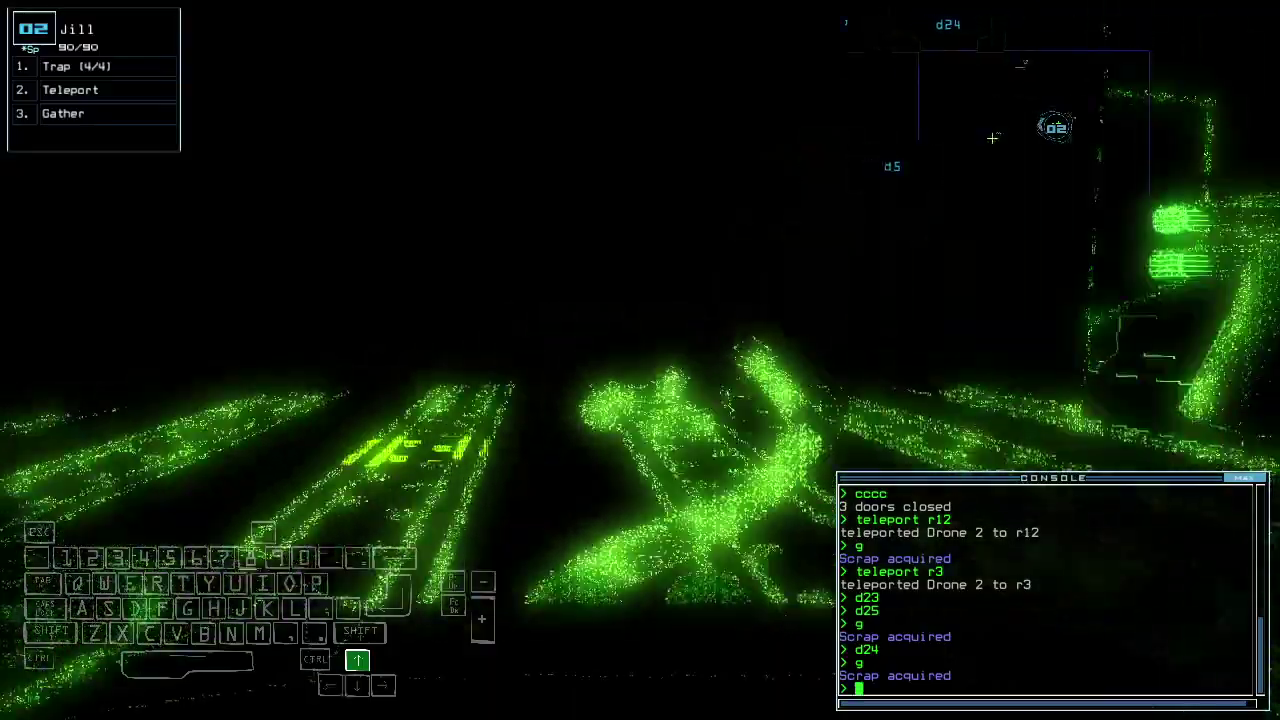
pyautogui.write('g')
pyautogui.press('Return')
pyautogui.write('g')
pyautogui.press('Return')
pyautogui.press('Tab')
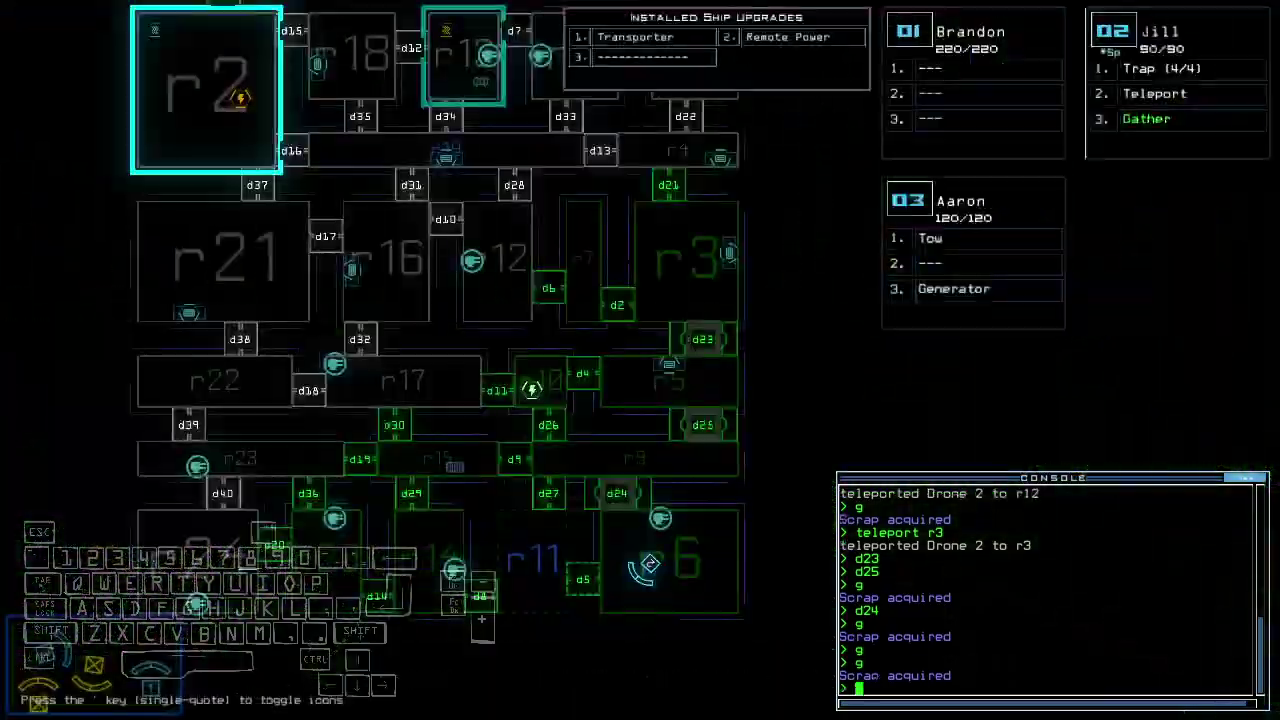
pyautogui.press('Tab')
pyautogui.write('cccc')
pyautogui.press('Return')
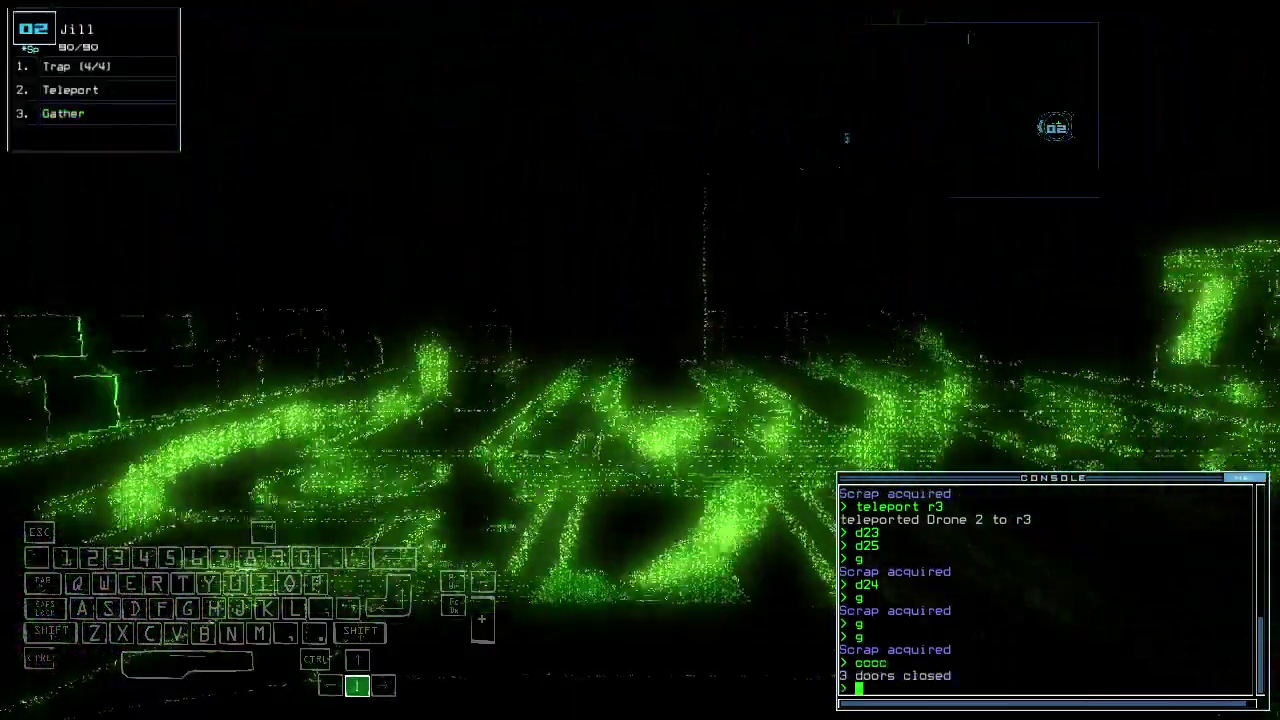
# Step: Close the doors around the drone and teleport it to r9, sealing doors
pyautogui.press('Tab')
pyautogui.press('Tab')
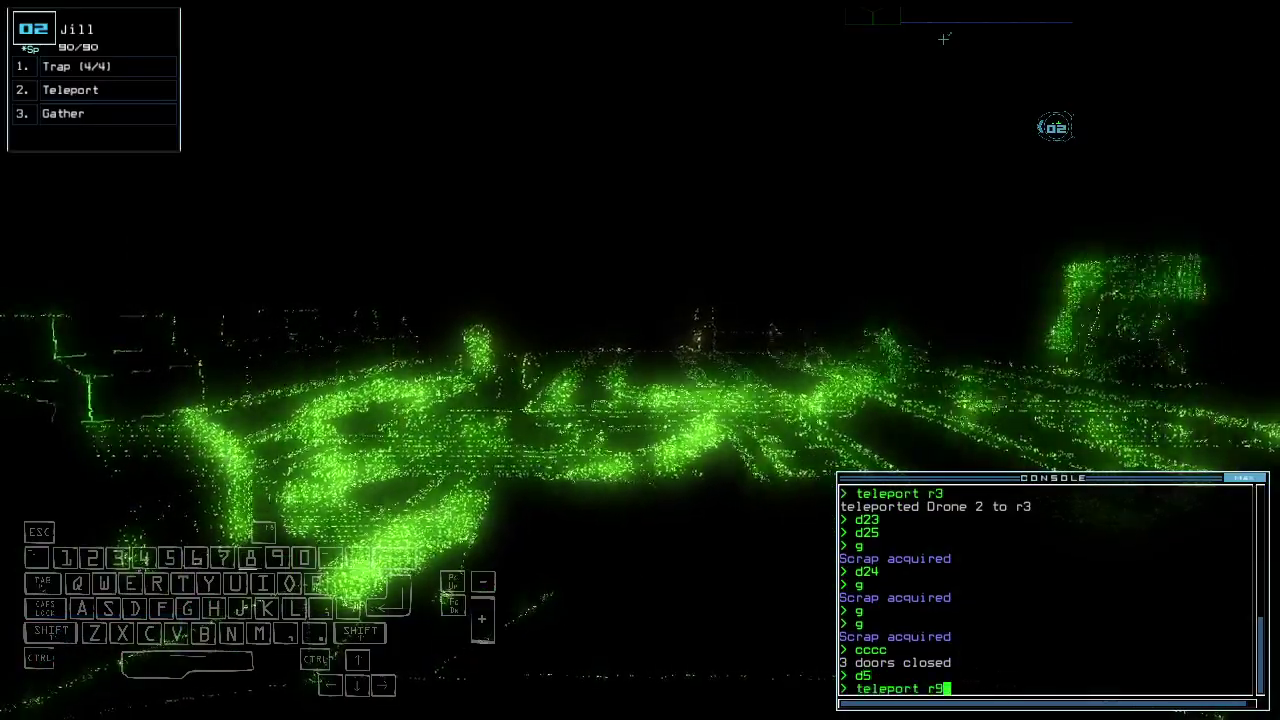
pyautogui.press('Return')
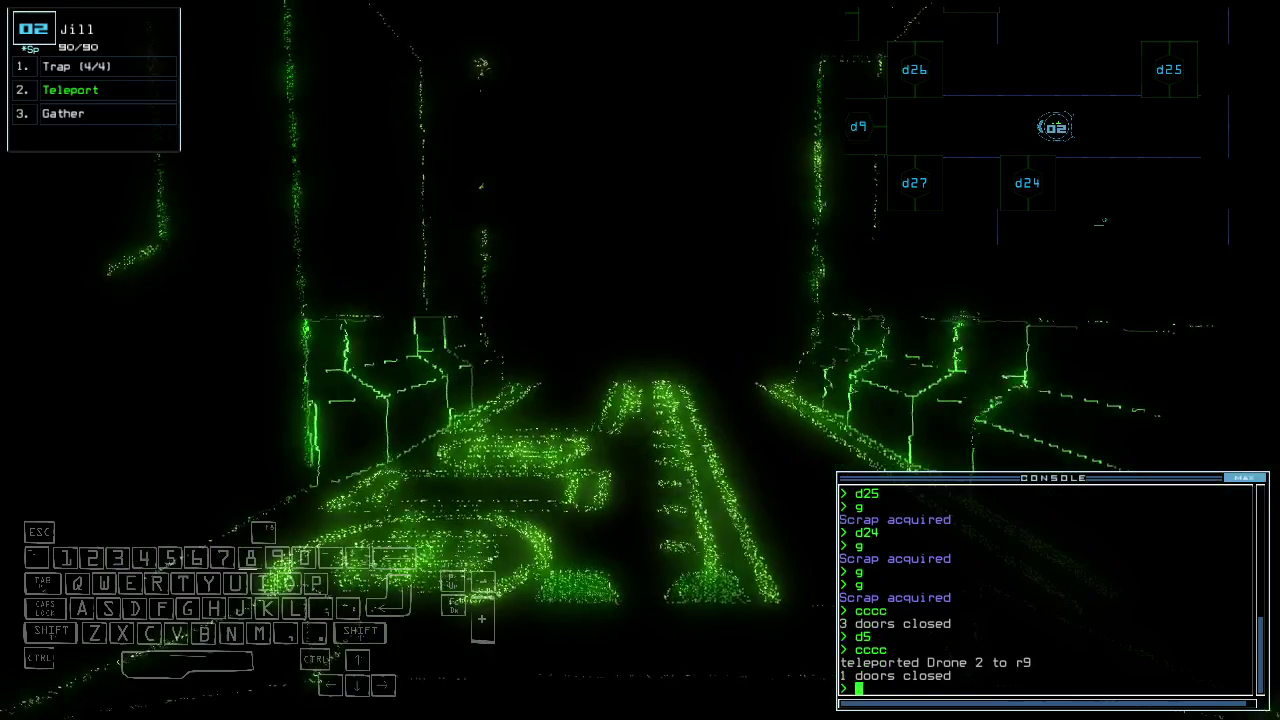
pyautogui.press('Tab')
pyautogui.press('Tab')
pyautogui.press('Up')
pyautogui.write('d27')
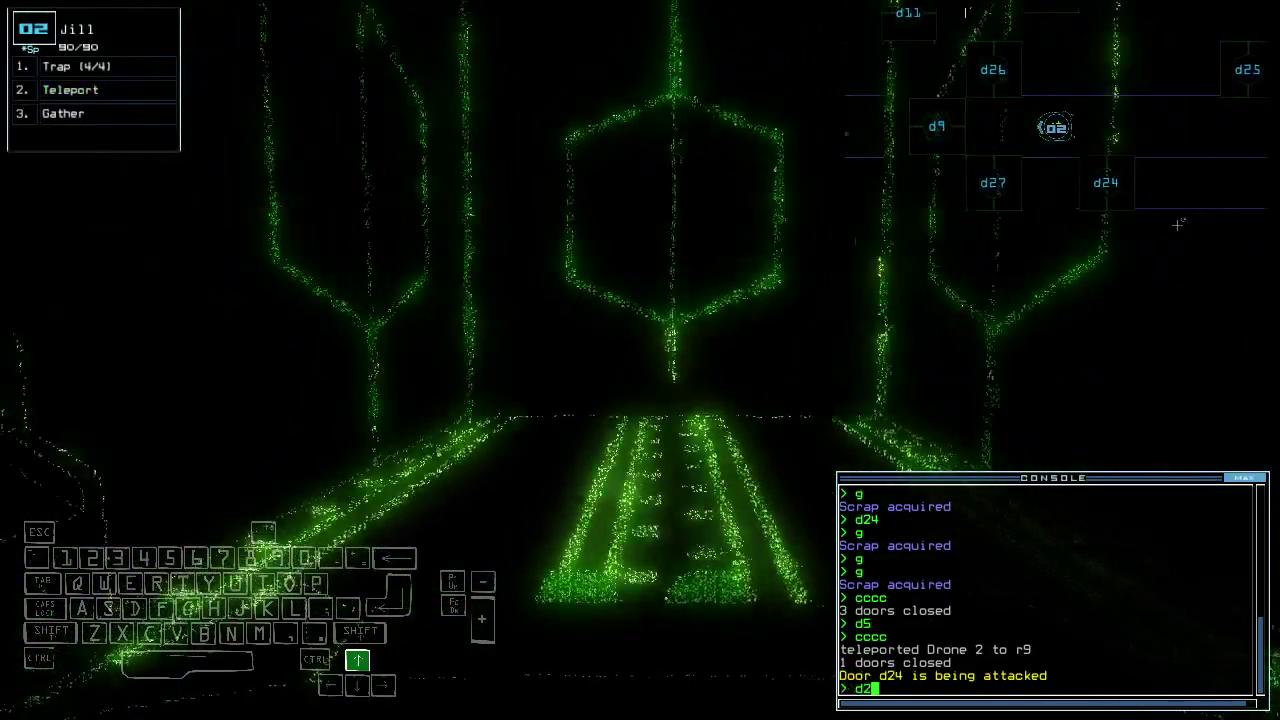
# Step: Open doors d27 and d5, then close the doors around the drone
pyautogui.press('Tab')
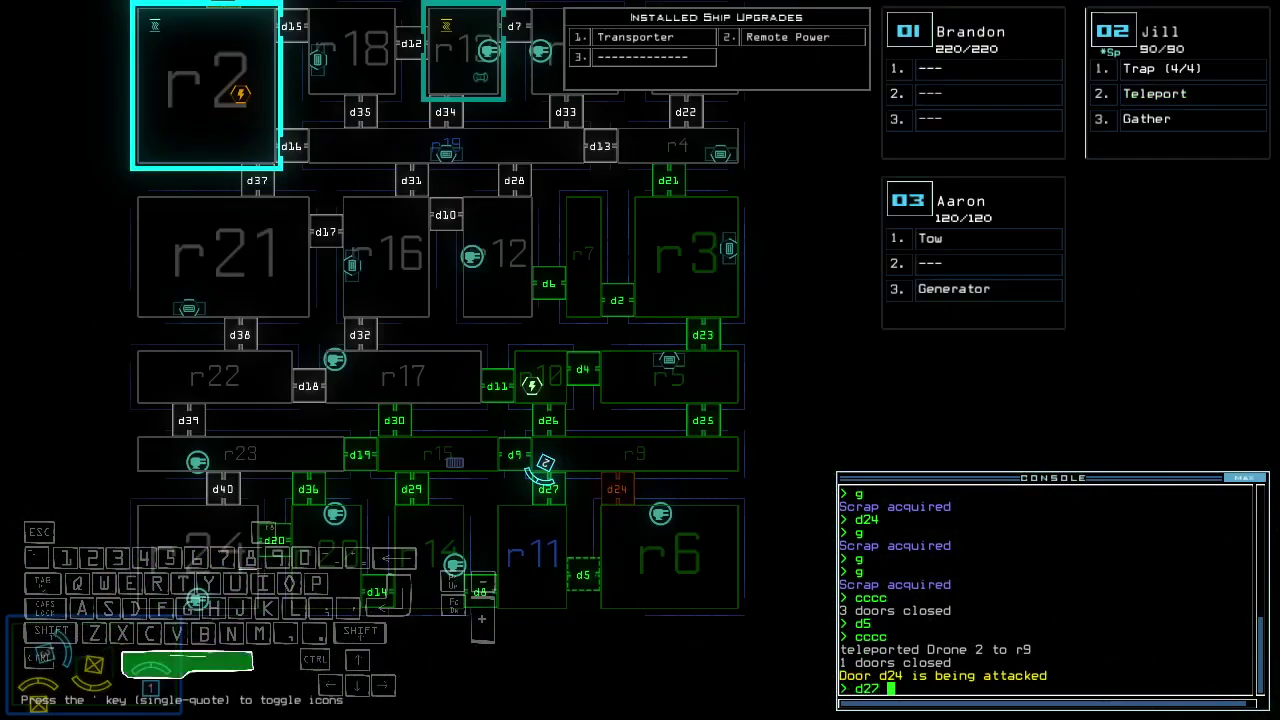
pyautogui.press('Tab')
pyautogui.press('Return')
pyautogui.press('Up')
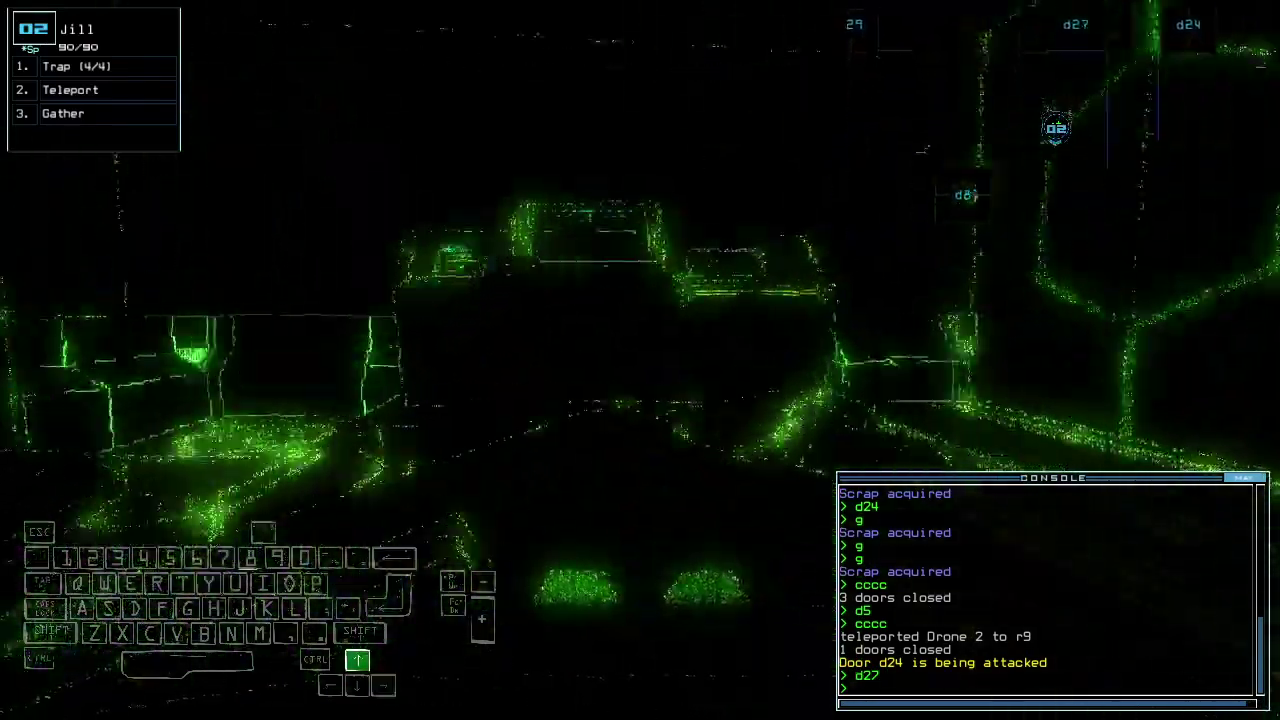
pyautogui.press('Down')
pyautogui.write('d5')
pyautogui.press('Return')
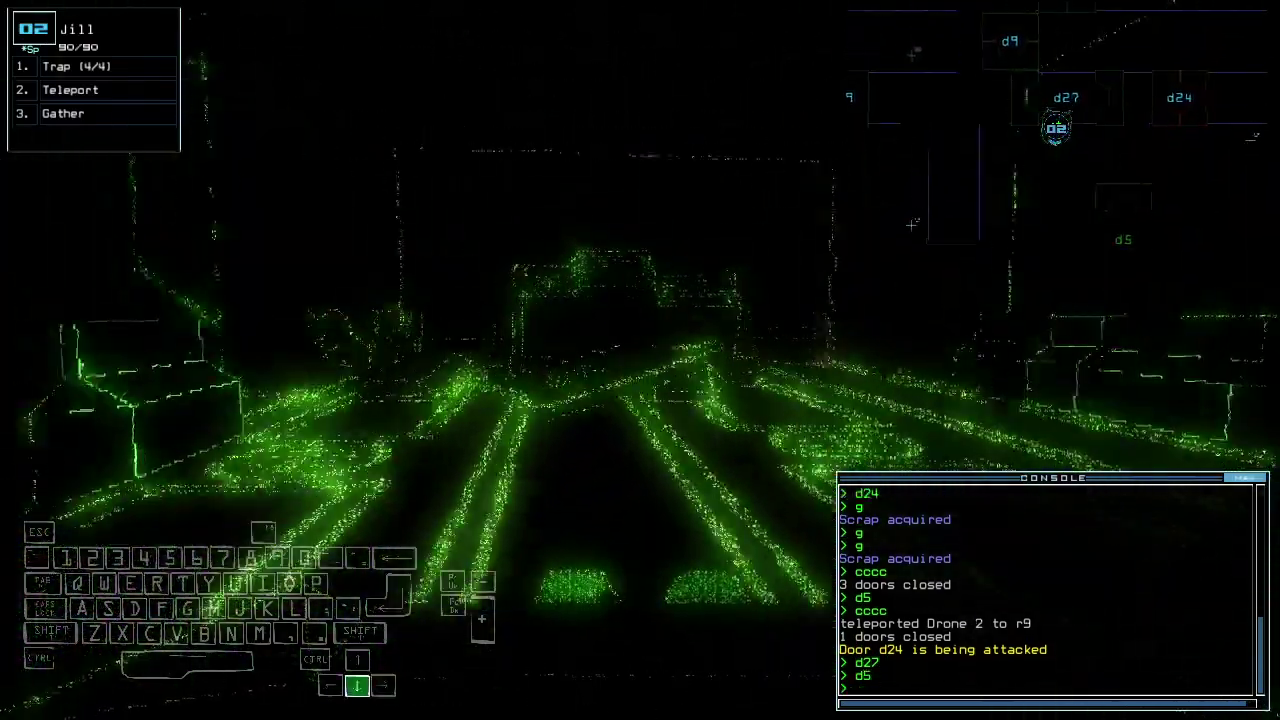
pyautogui.press('Up')
pyautogui.write('cccc')
pyautogui.press('Down')
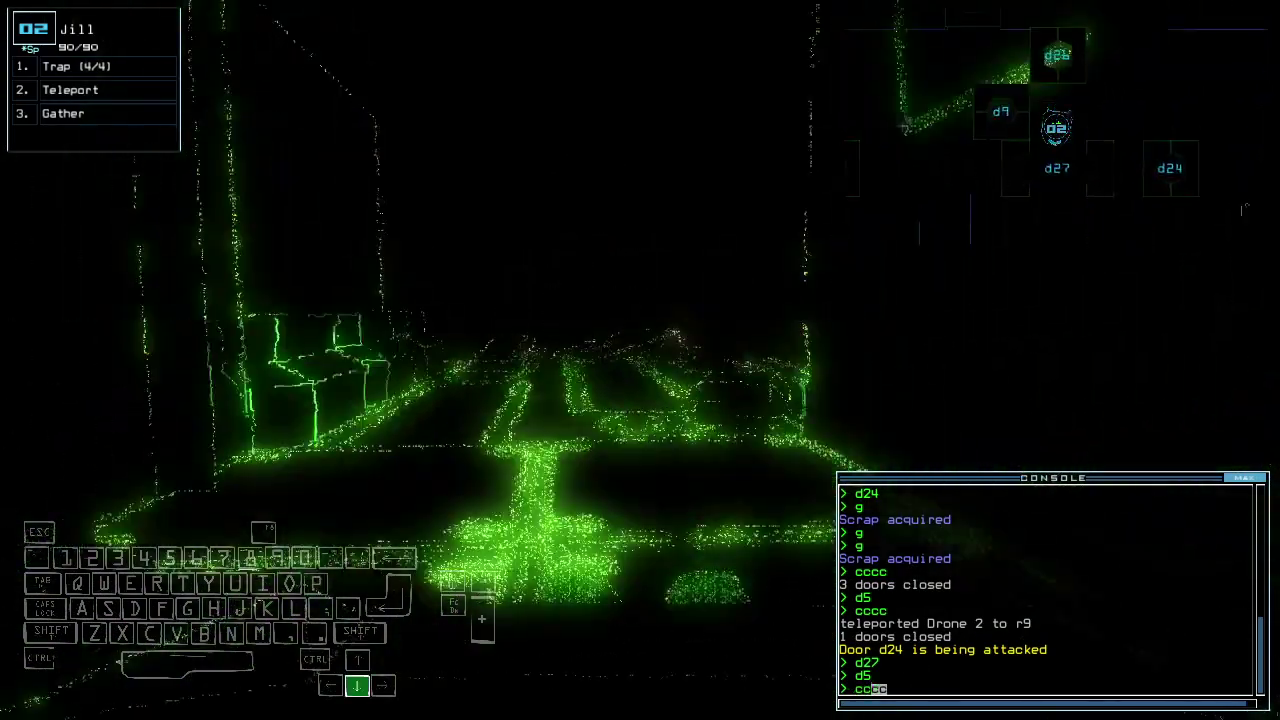
pyautogui.press('Return')
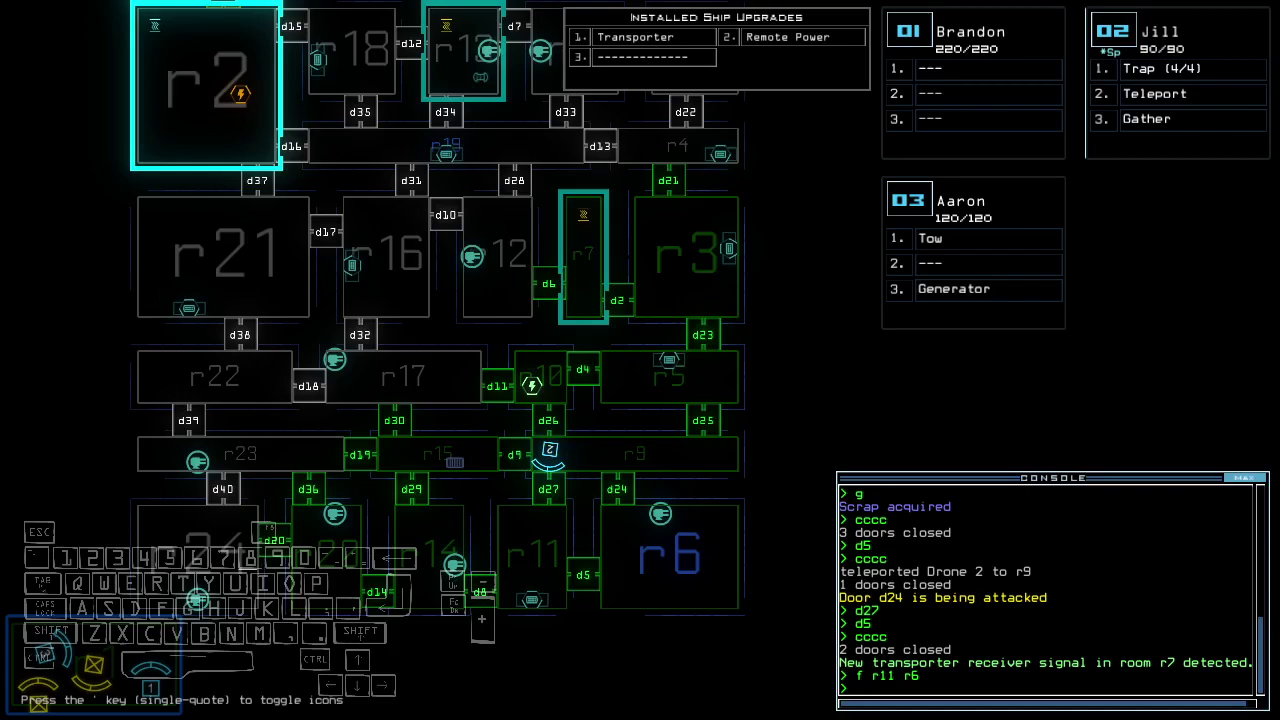
pyautogui.write('fr20')
# Step: Run f on rooms r20 and r7, then teleport the drone to r23
pyautogui.press('Return')
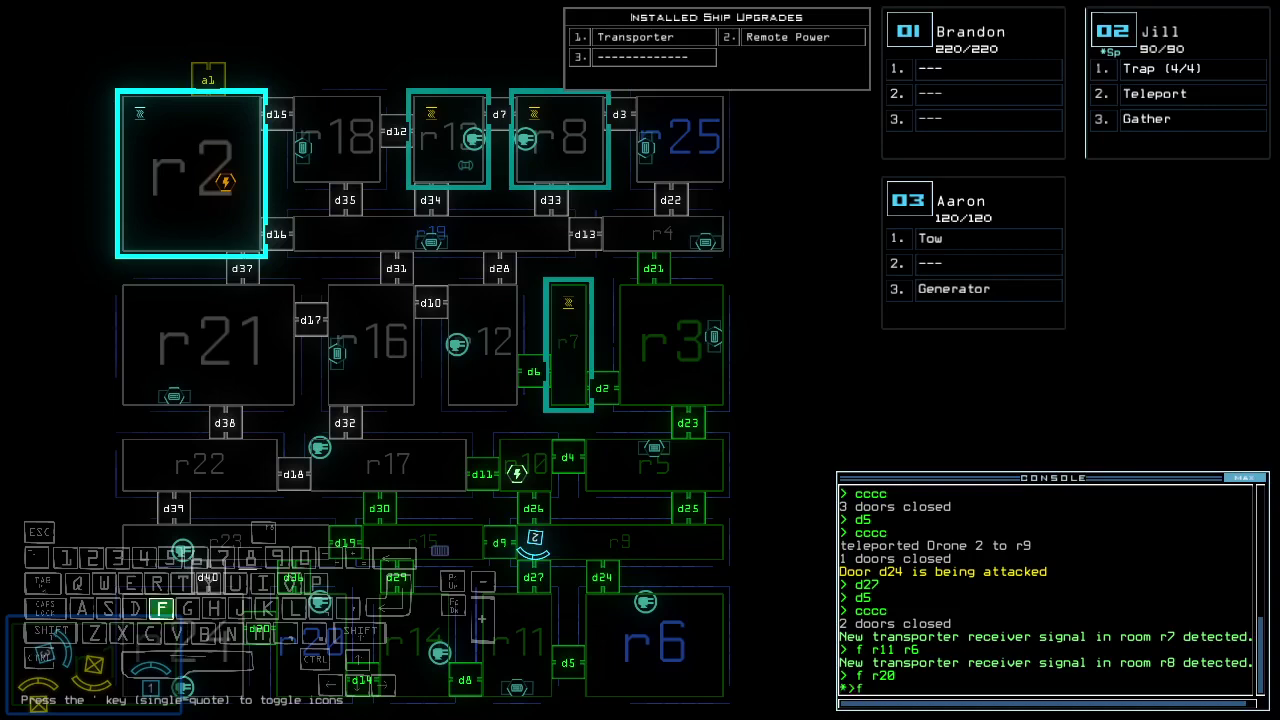
pyautogui.write('r7')
pyautogui.press('Return')
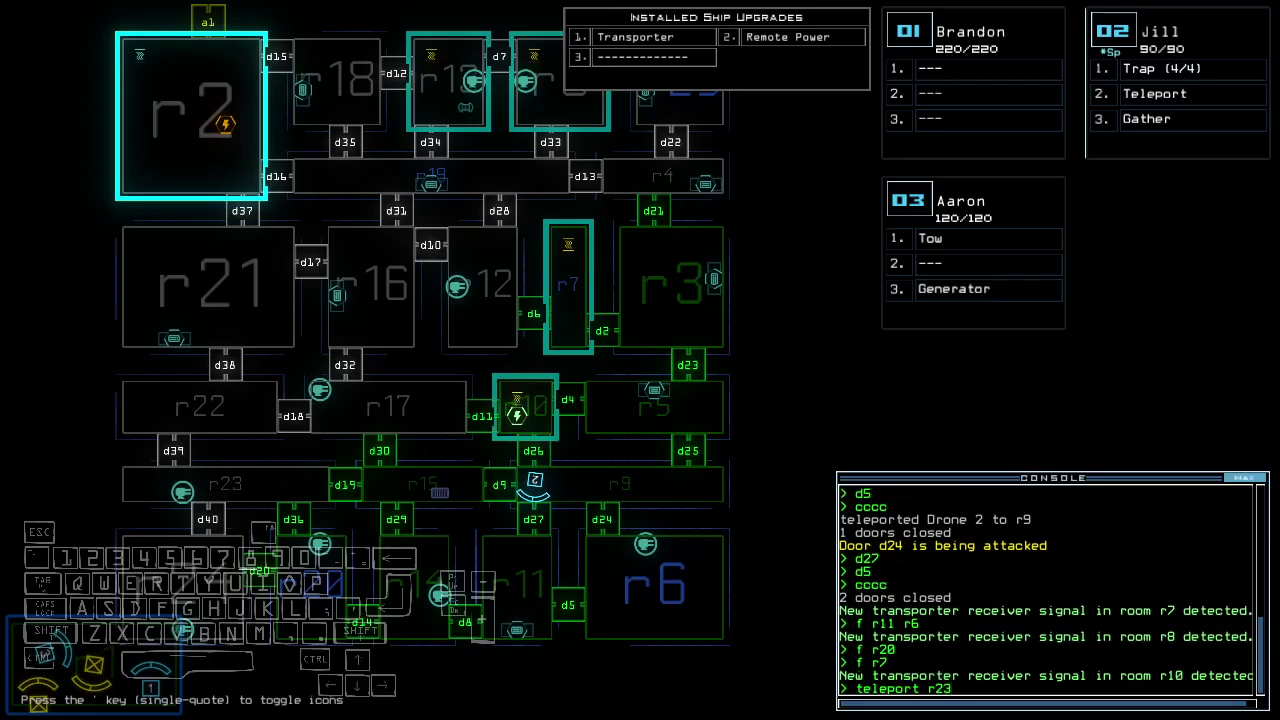
pyautogui.press('Return')
pyautogui.press('Up')
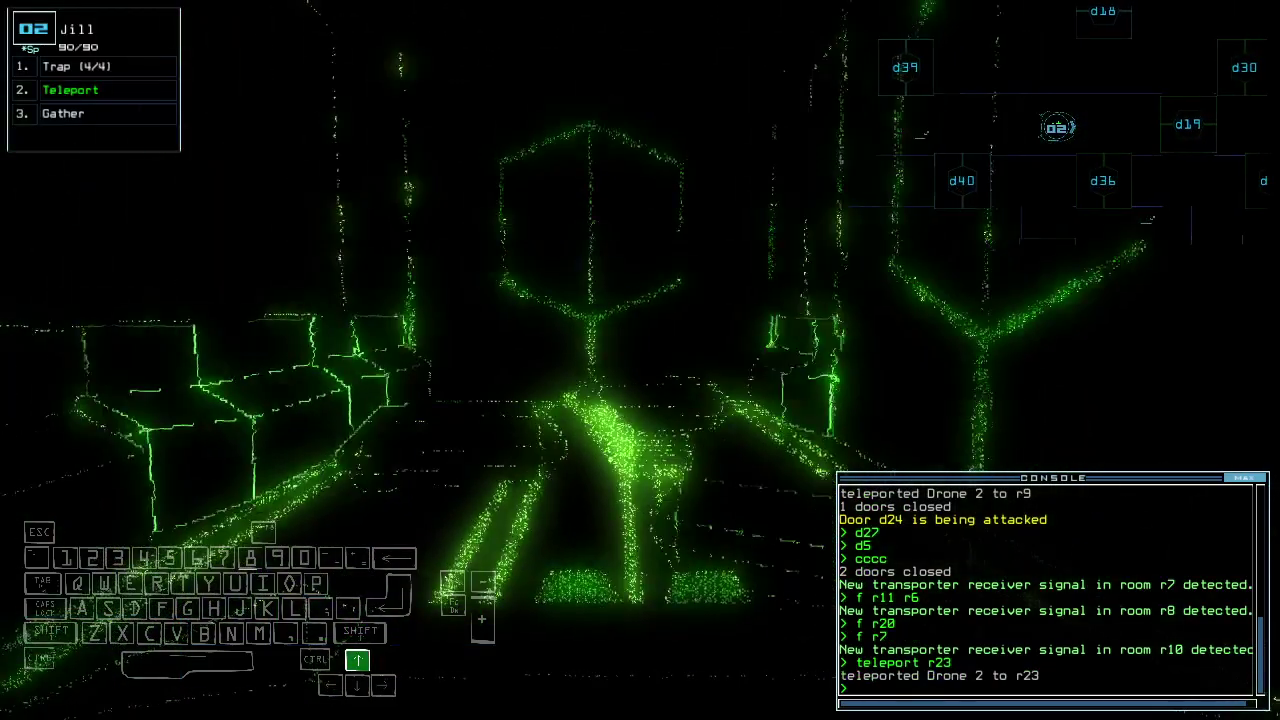
pyautogui.press('Right')
pyautogui.write('d')
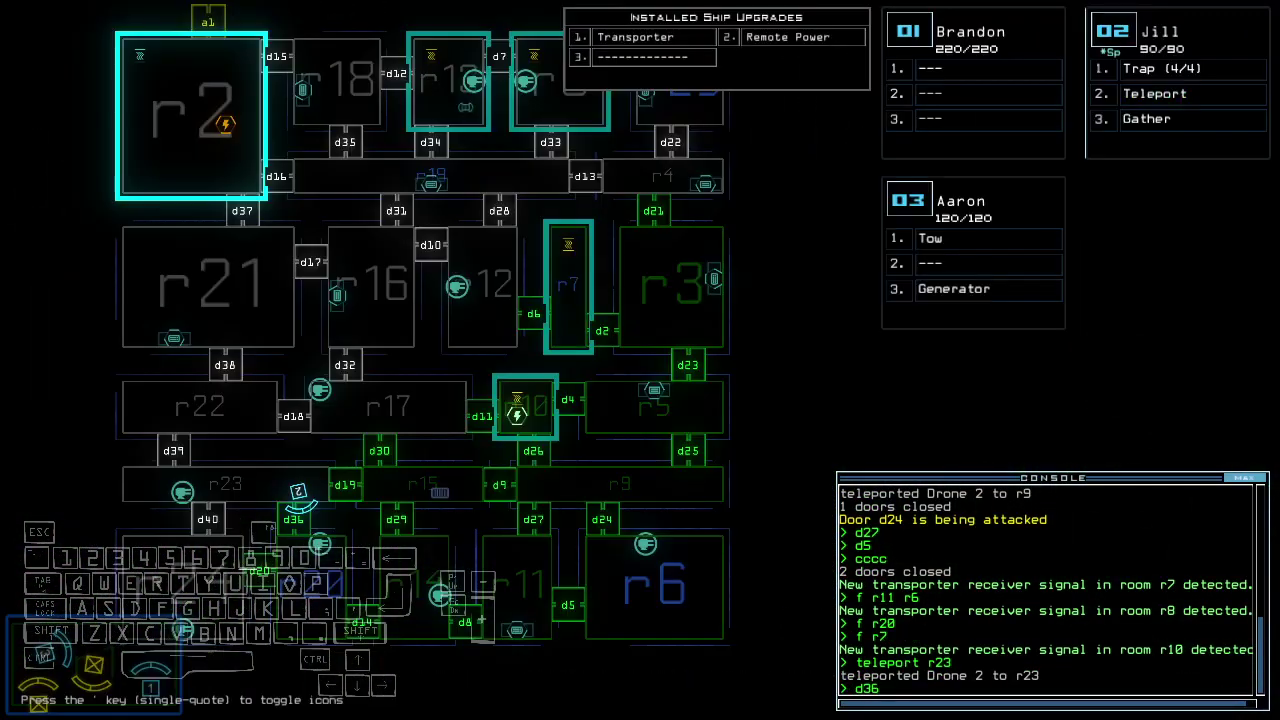
# Step: Open door d36, drop a trap, and close the door on the trapped room
pyautogui.press('Return')
pyautogui.write('trap')
pyautogui.press('Down')
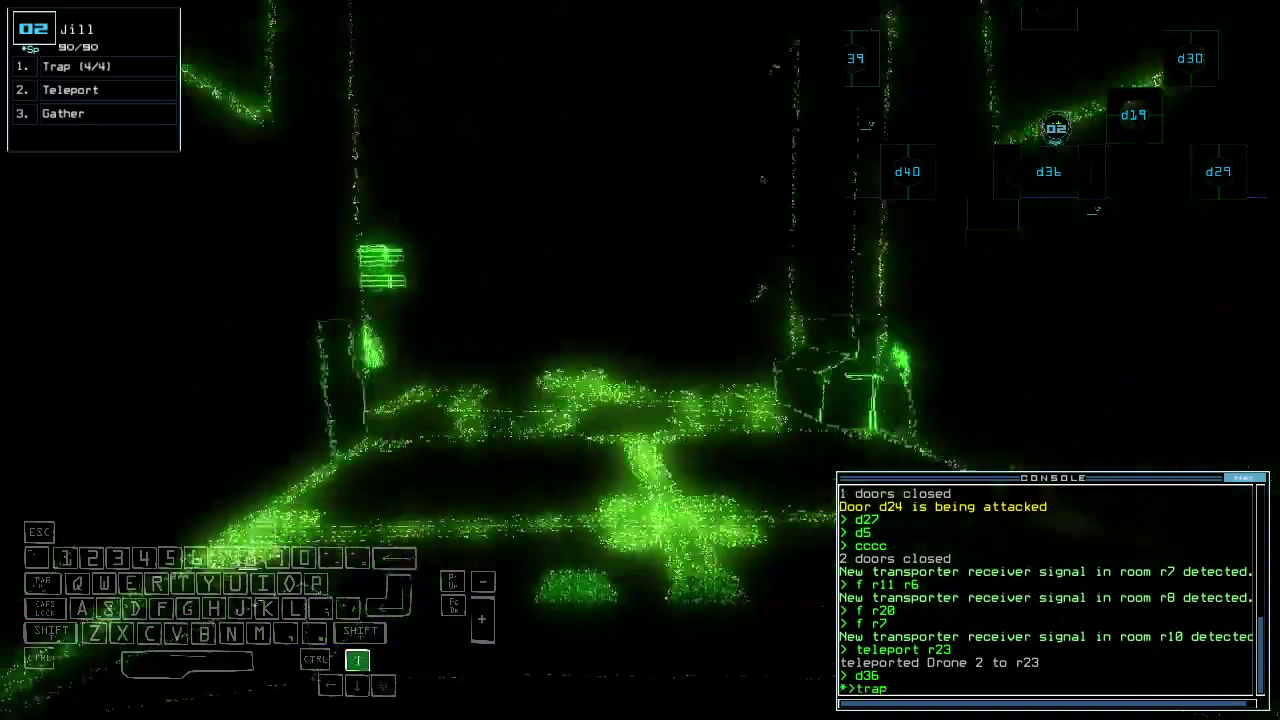
pyautogui.press('Left')
pyautogui.press('Return')
pyautogui.write('cccc')
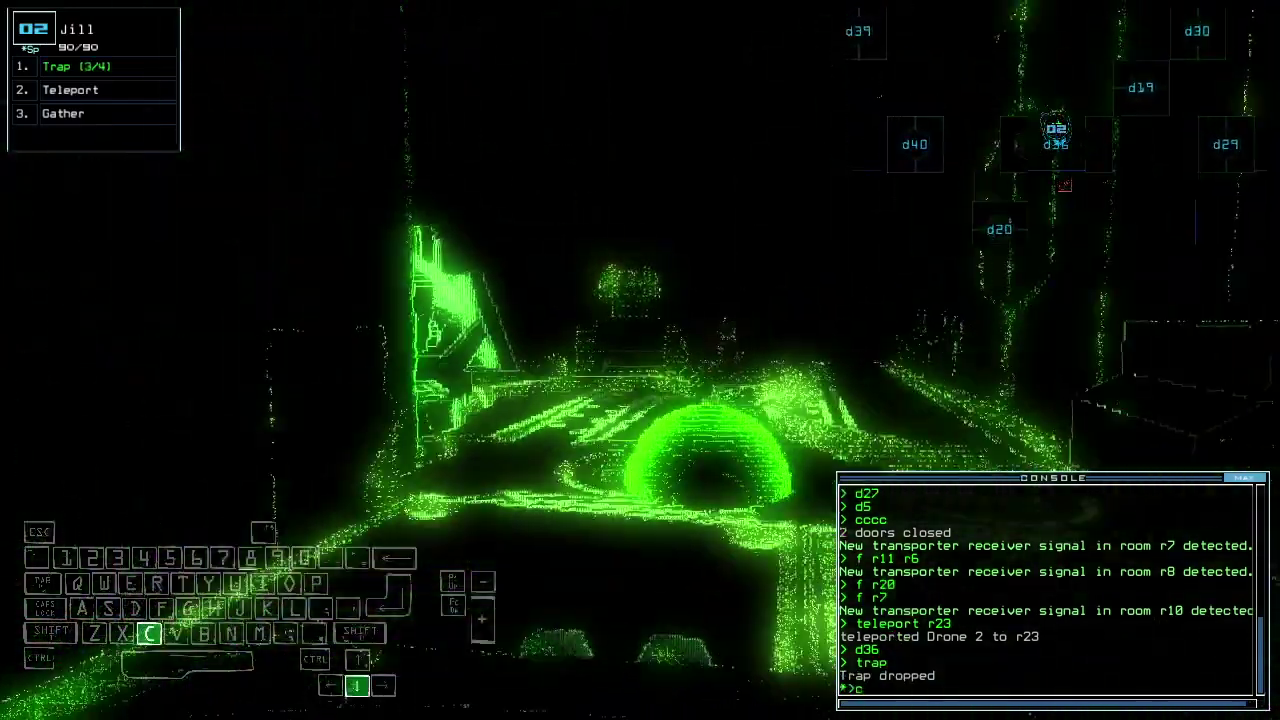
pyautogui.press('Return')
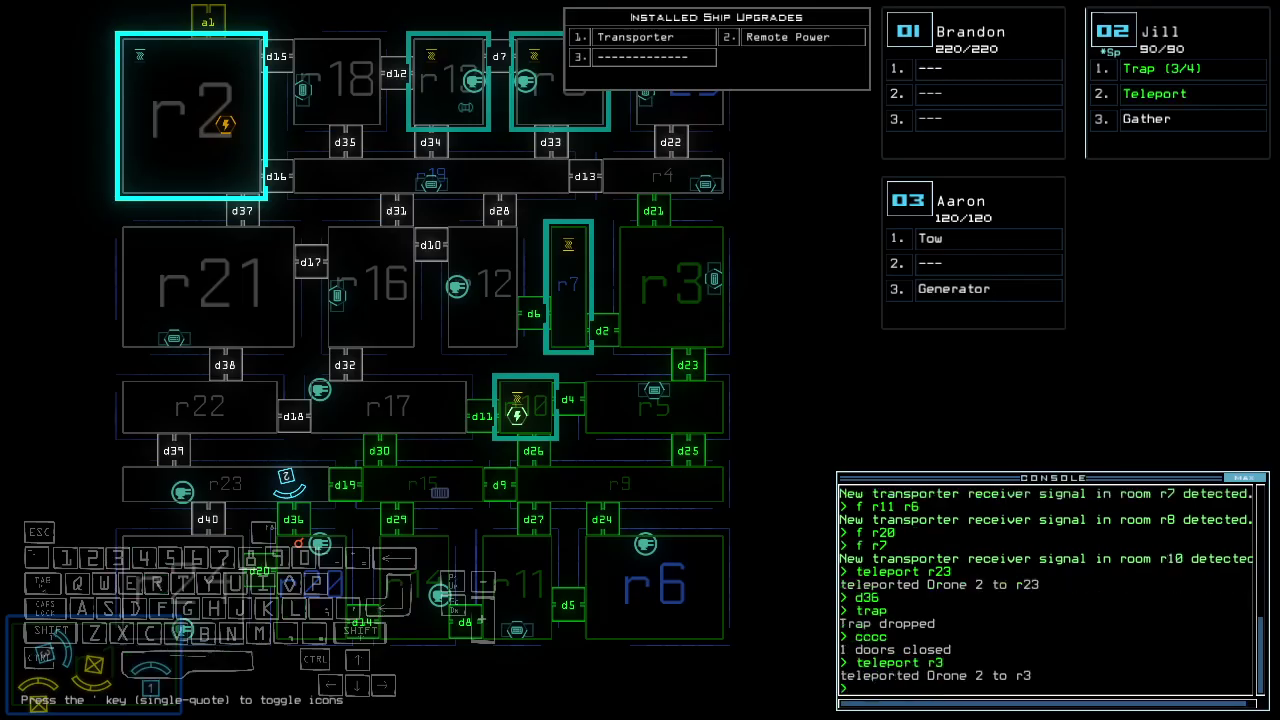
# Step: Open door d2, drop a trap, and close the doors to seal it in
pyautogui.press('Up')
pyautogui.press('Right')
pyautogui.write('d2')
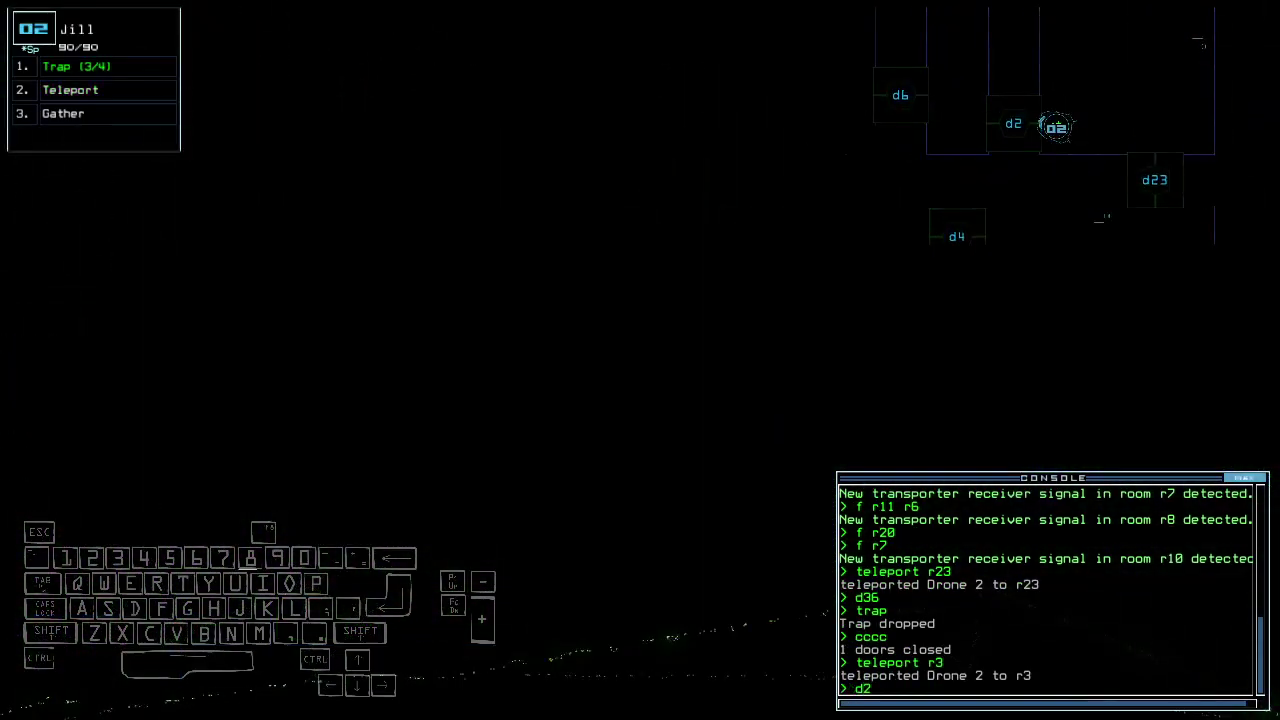
pyautogui.press('Return')
pyautogui.write('trap')
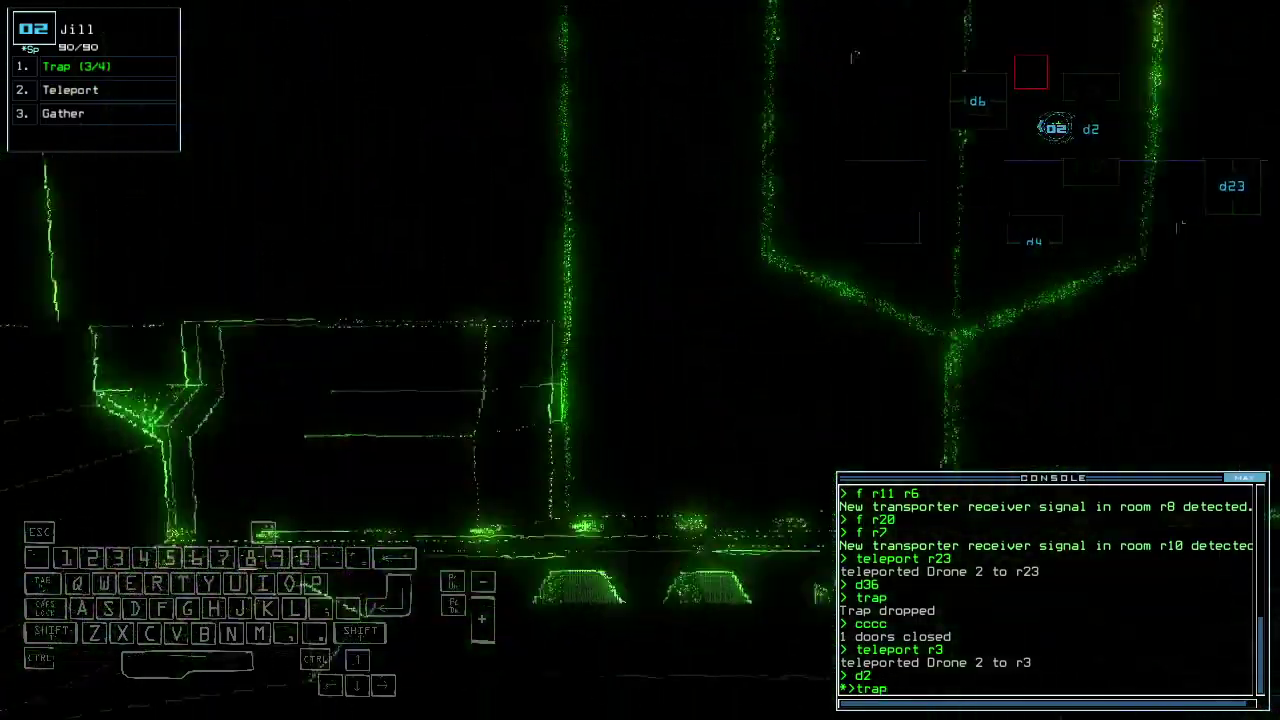
pyautogui.press('Return')
pyautogui.press('Down')
pyautogui.write('cccc')
pyautogui.press('Return')
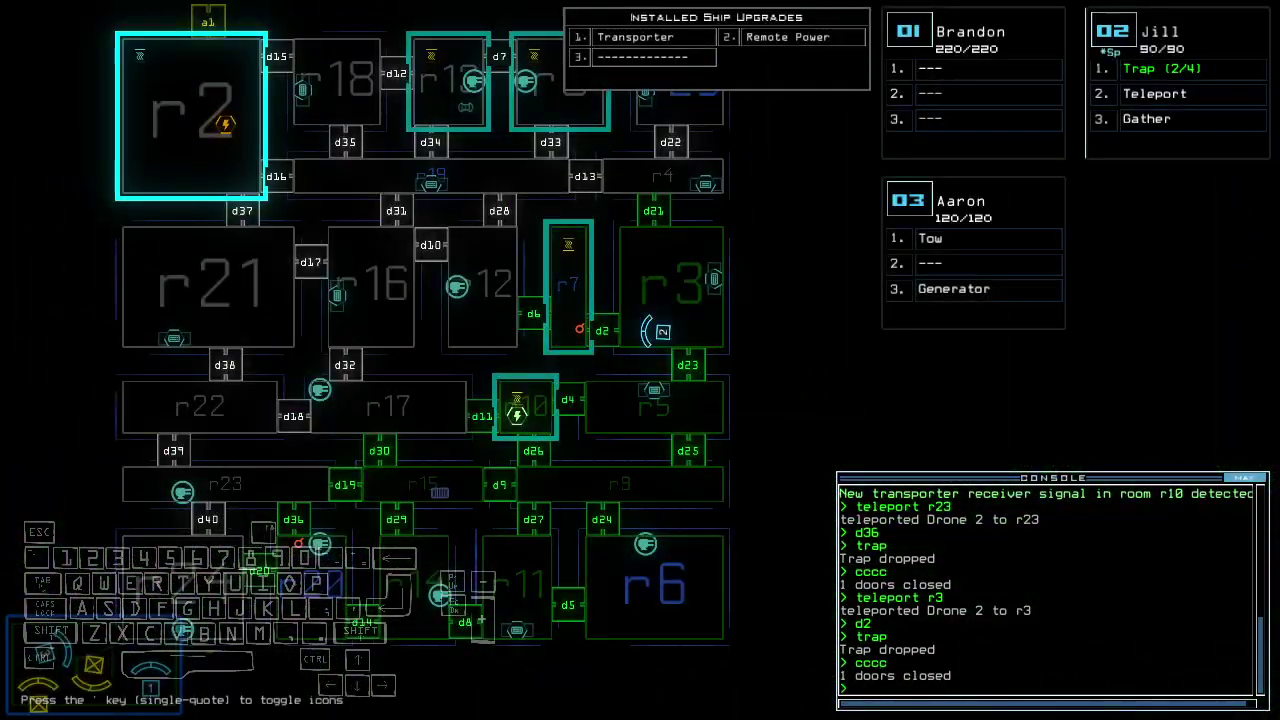
pyautogui.write('d2')
# Step: Reopen door d2 and gather scrap in the current room and in r20
pyautogui.press('Return')
pyautogui.press('Up')
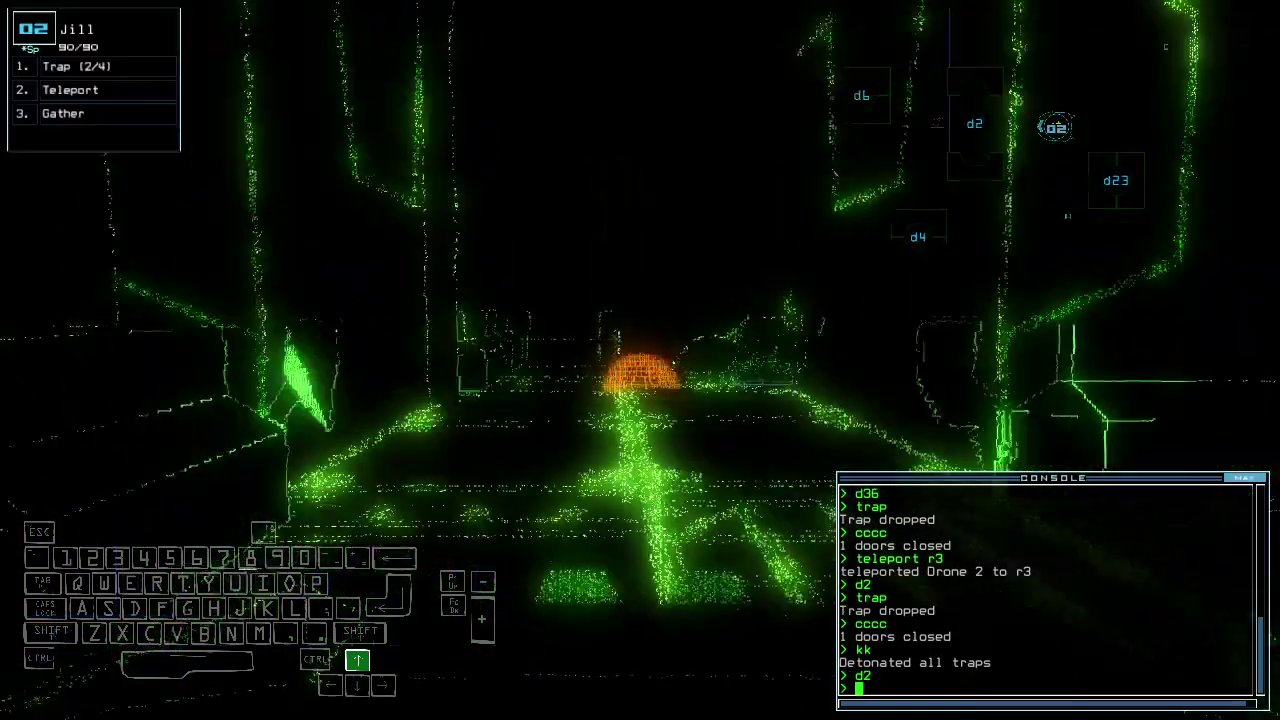
pyautogui.write('g')
pyautogui.press('Return')
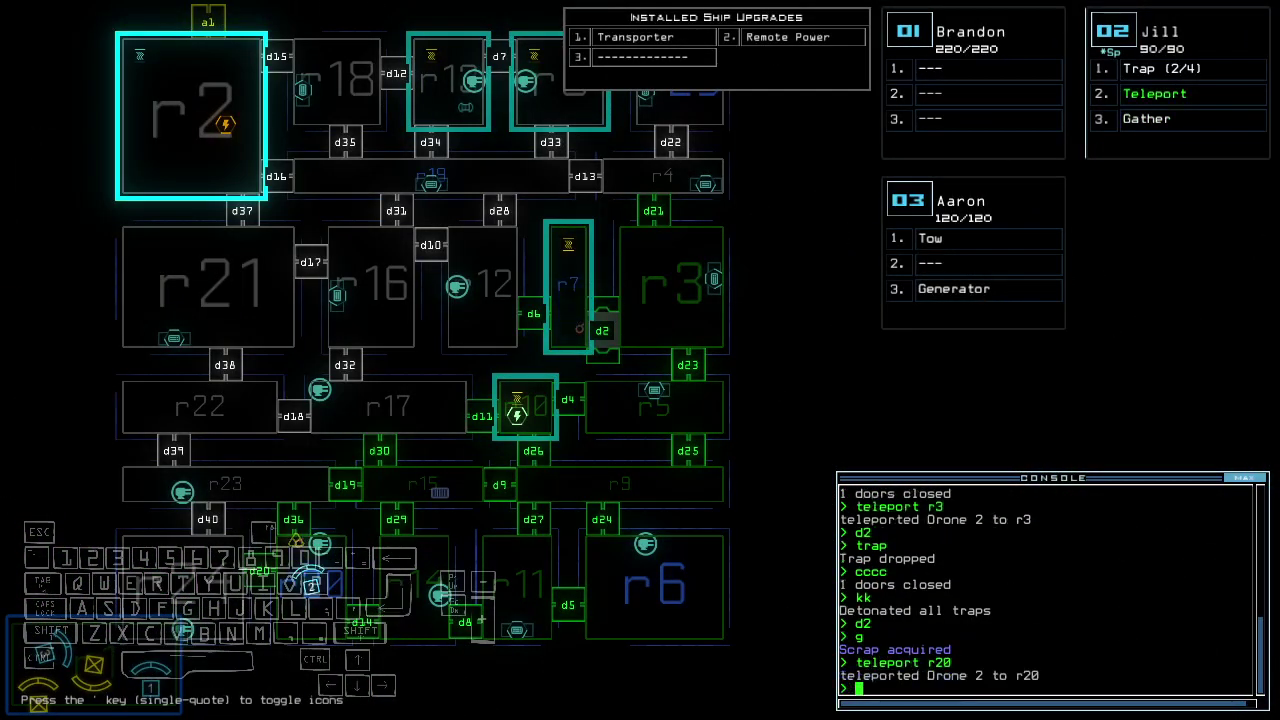
pyautogui.write('g')
pyautogui.press('Return')
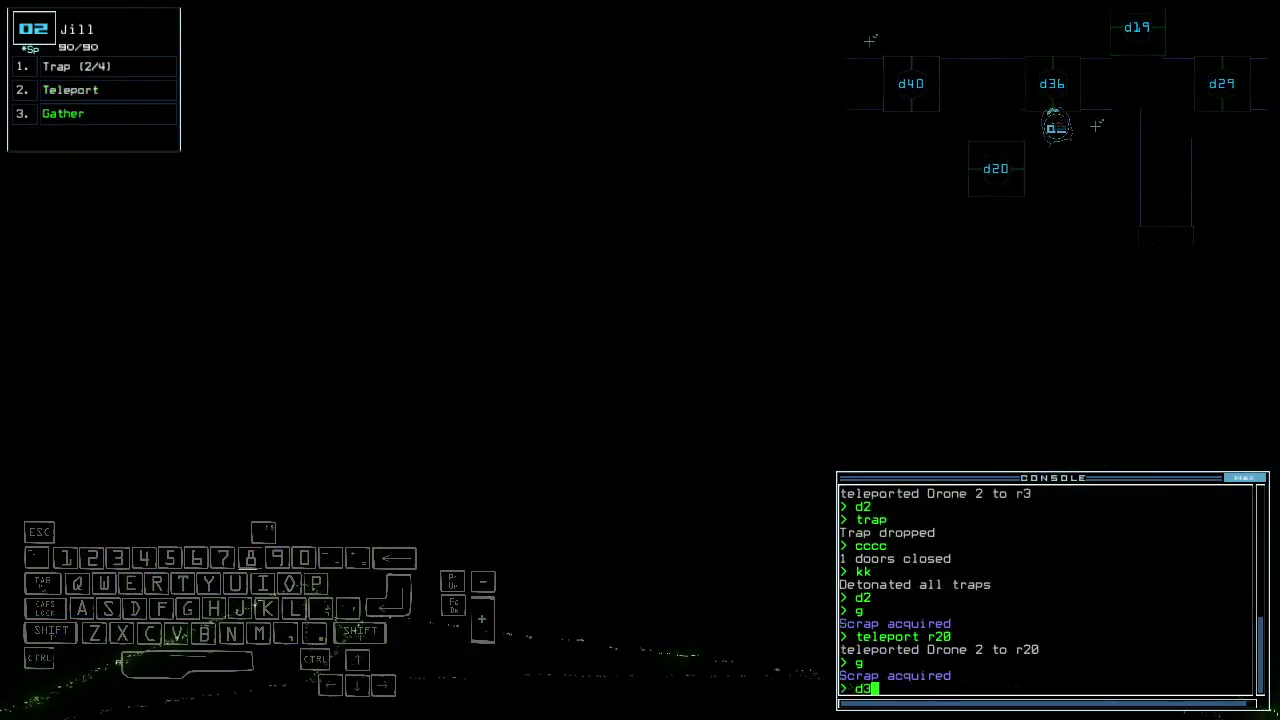
pyautogui.write('6')
# Step: Open door d36, close doors d2 and d36, and teleport the drones back to r1
pyautogui.press('Return')
pyautogui.press('Up')
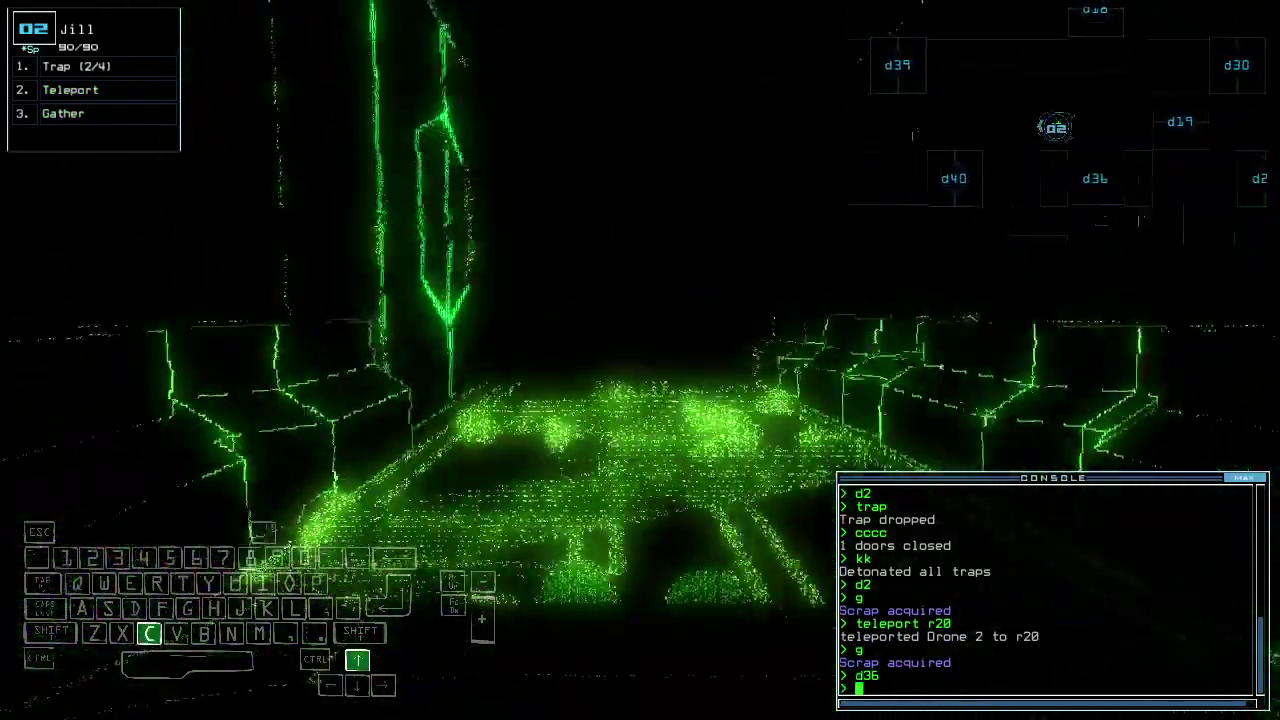
pyautogui.write('cccc')
pyautogui.press('Return')
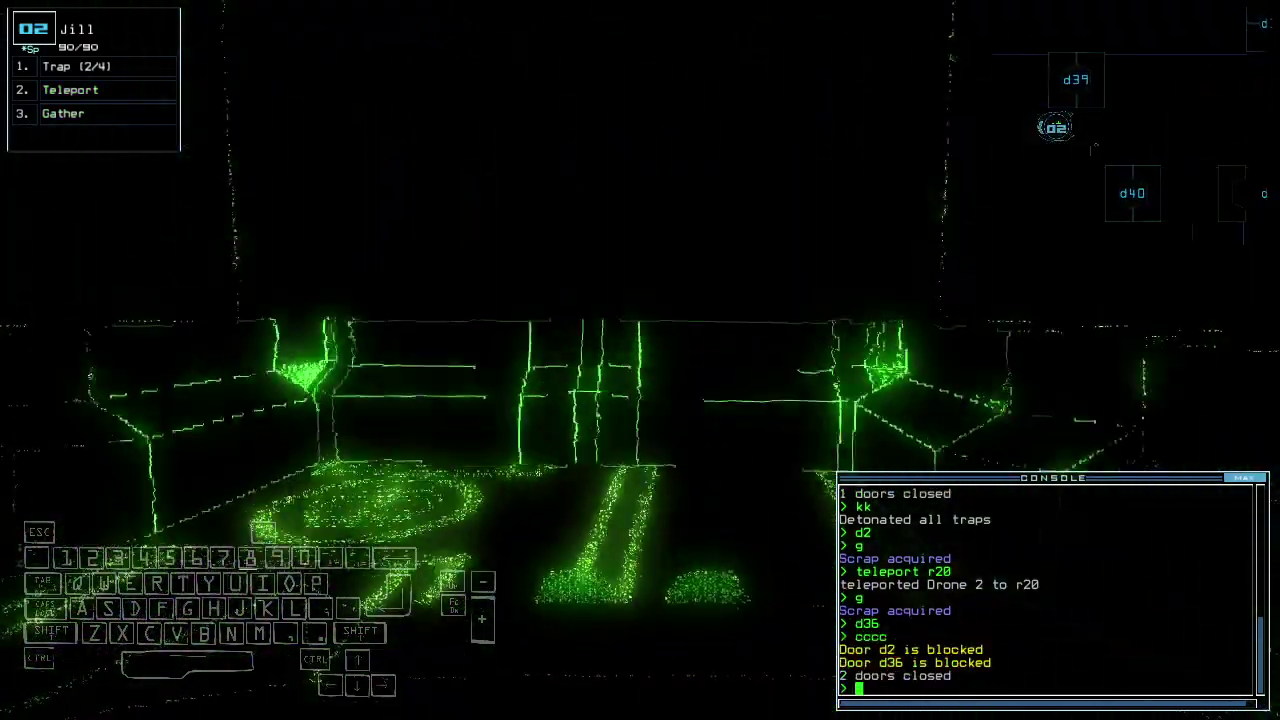
pyautogui.write('tt')
pyautogui.press('Return')
pyautogui.press('Tab')
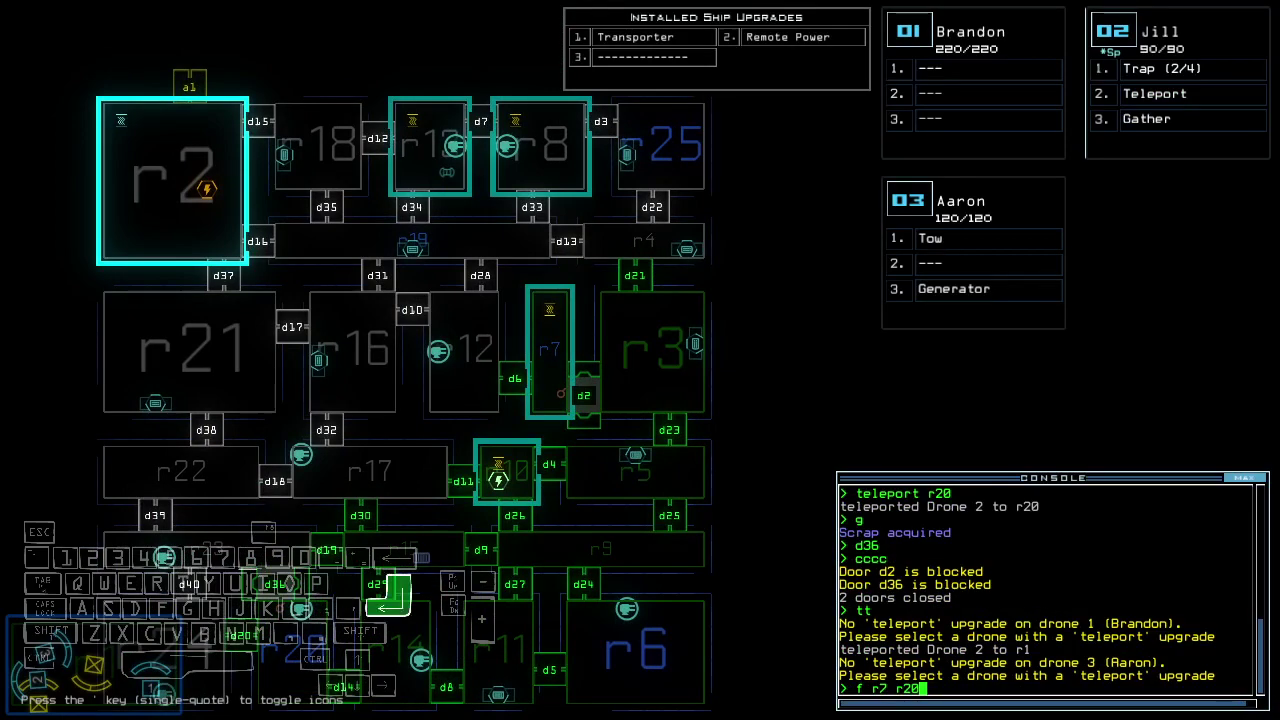
pyautogui.write('r20')
# Step: Run f on r7 and r20 and reroute power from r10 to room r2
pyautogui.press('Return')
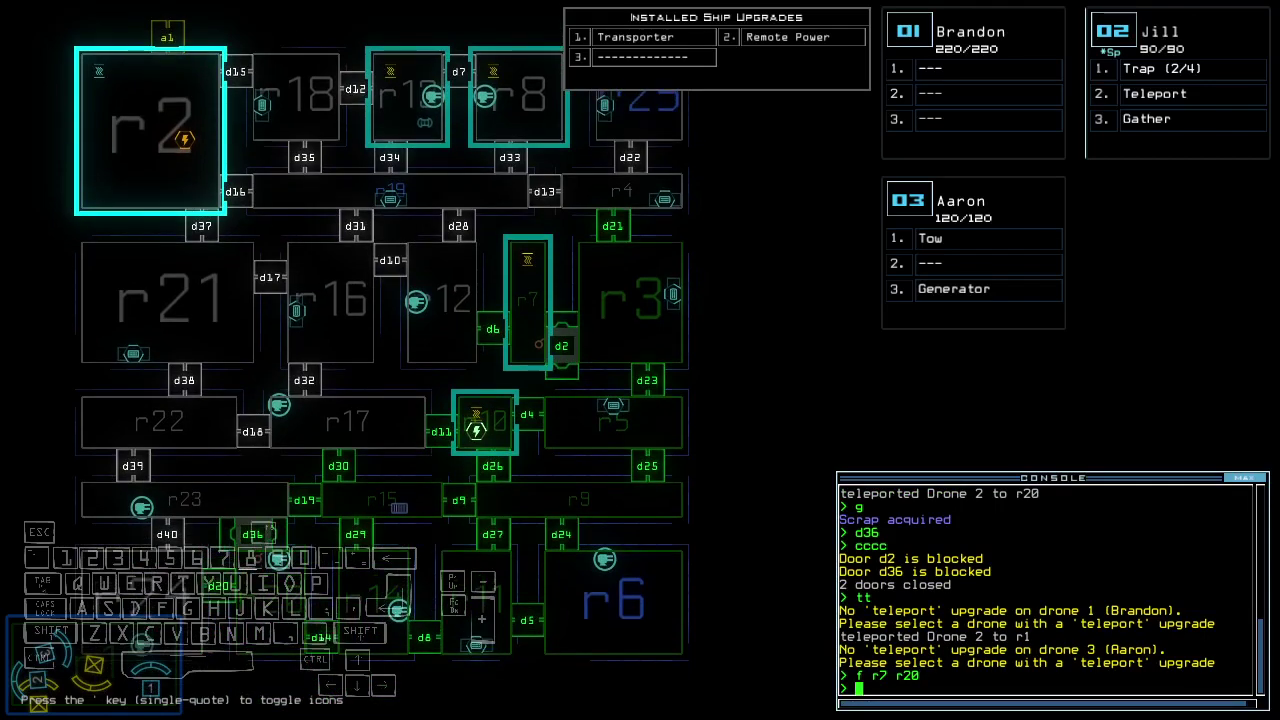
pyautogui.press('Up')
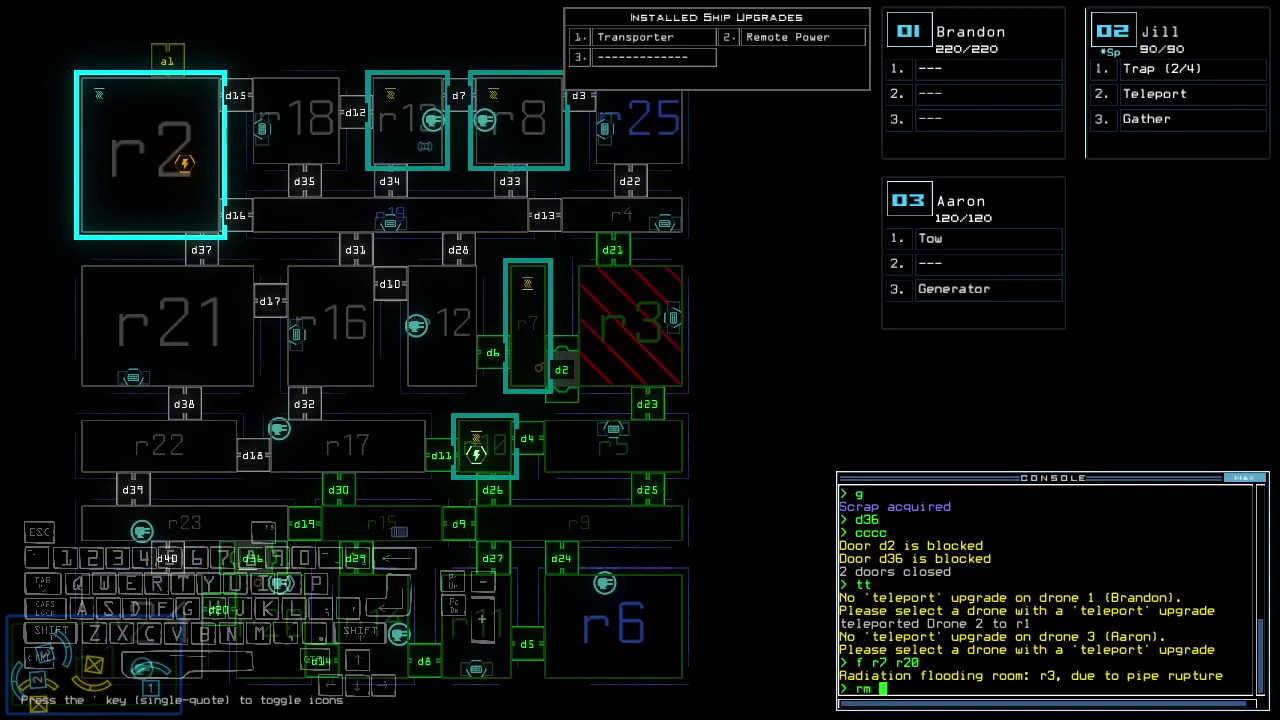
pyautogui.write('r10 r2')
pyautogui.press('Return')
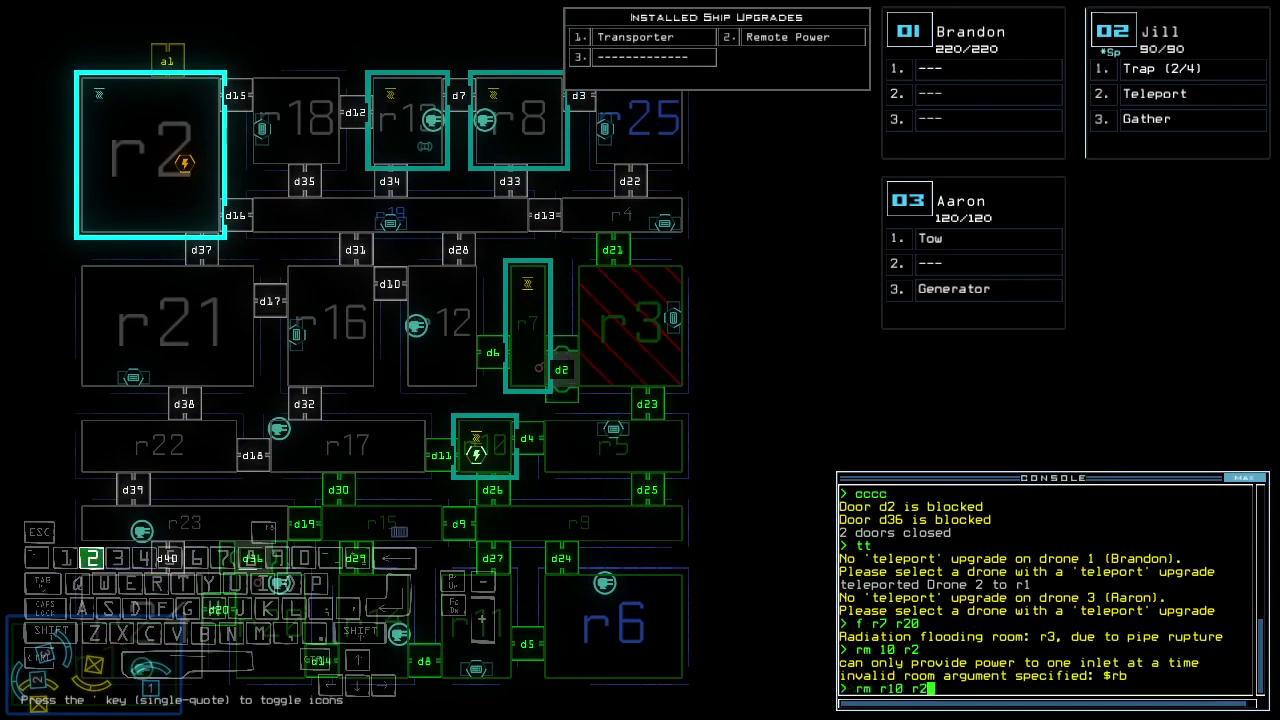
pyautogui.press('Return')
pyautogui.write('teleport r8')
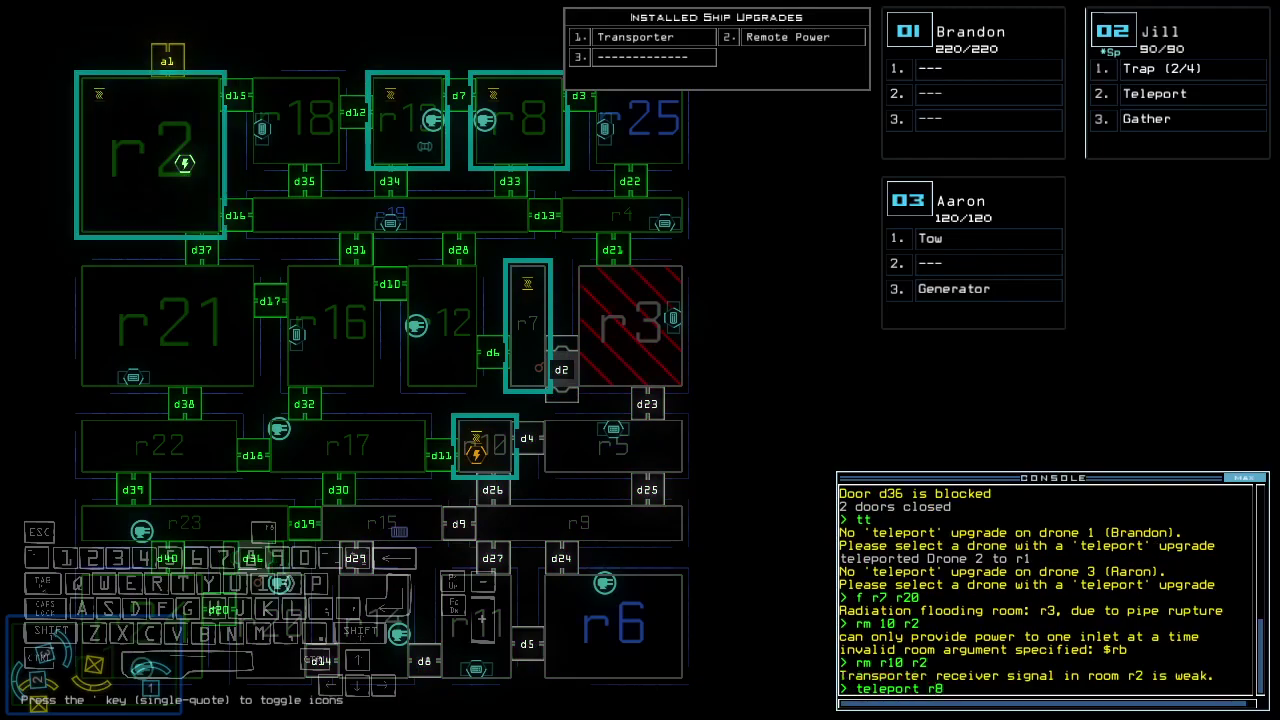
# Step: Teleport Jill's drone to r8, open door d3, and drop a trap
pyautogui.press('Return')
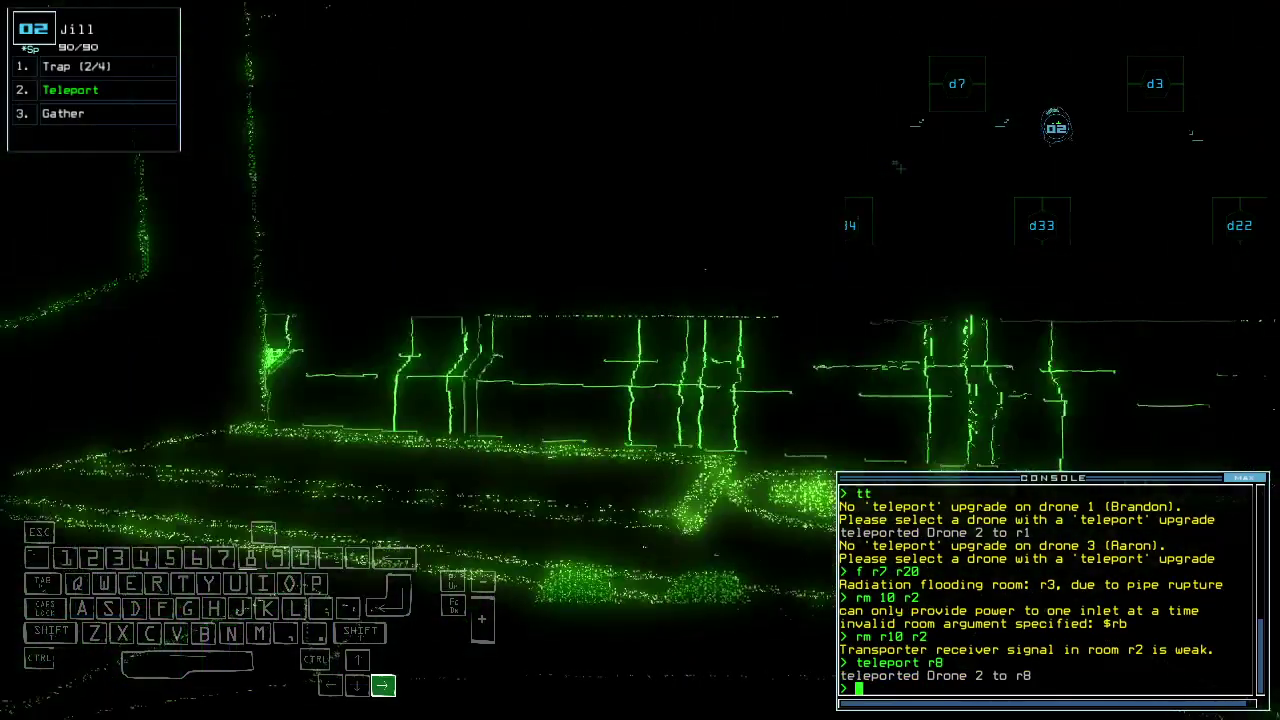
pyautogui.press('Right')
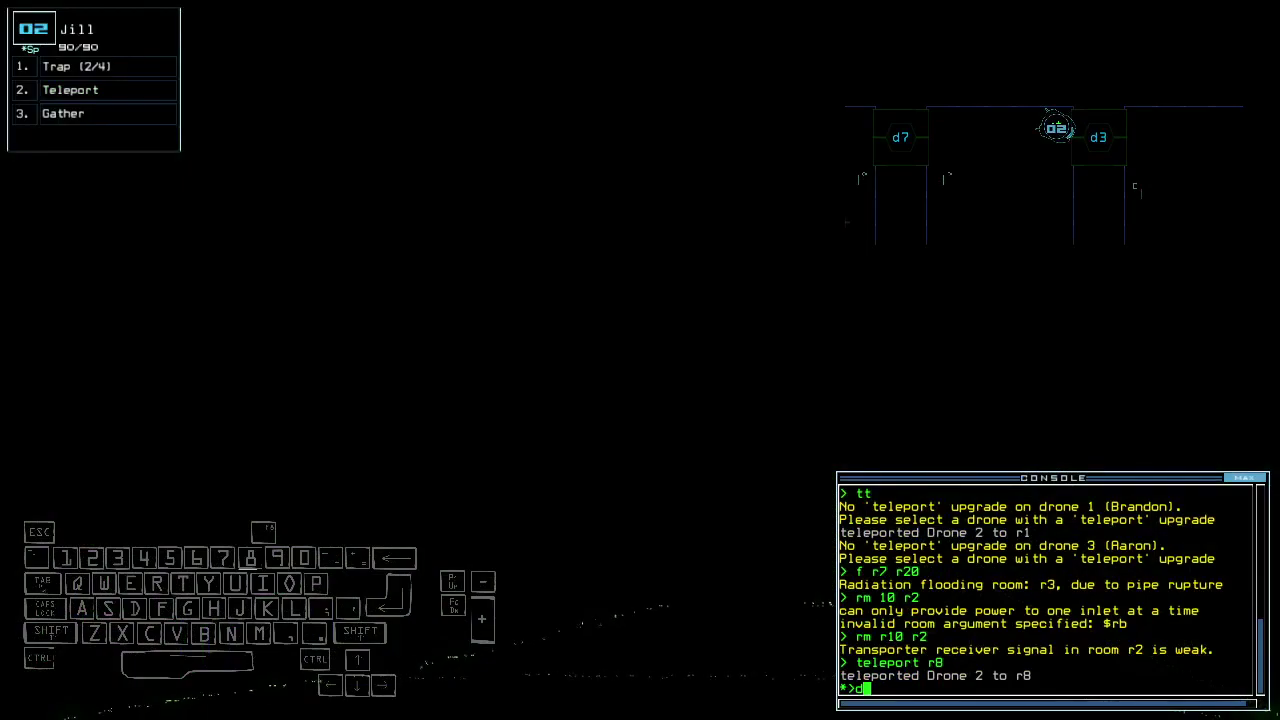
pyautogui.press('Return')
pyautogui.write('trap')
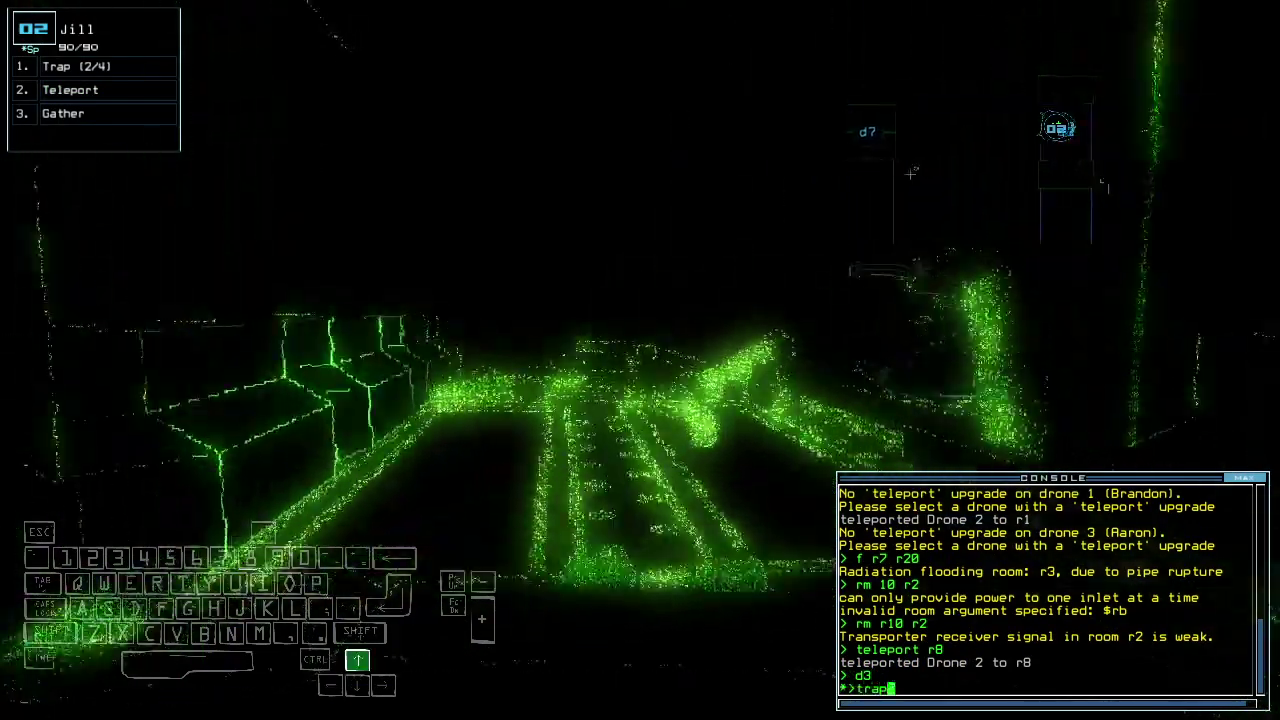
pyautogui.press('Return')
pyautogui.write('cccc')
# Step: Seal and detonate the traps, then open d3 and gather scrap before returning to r1
pyautogui.press('Return')
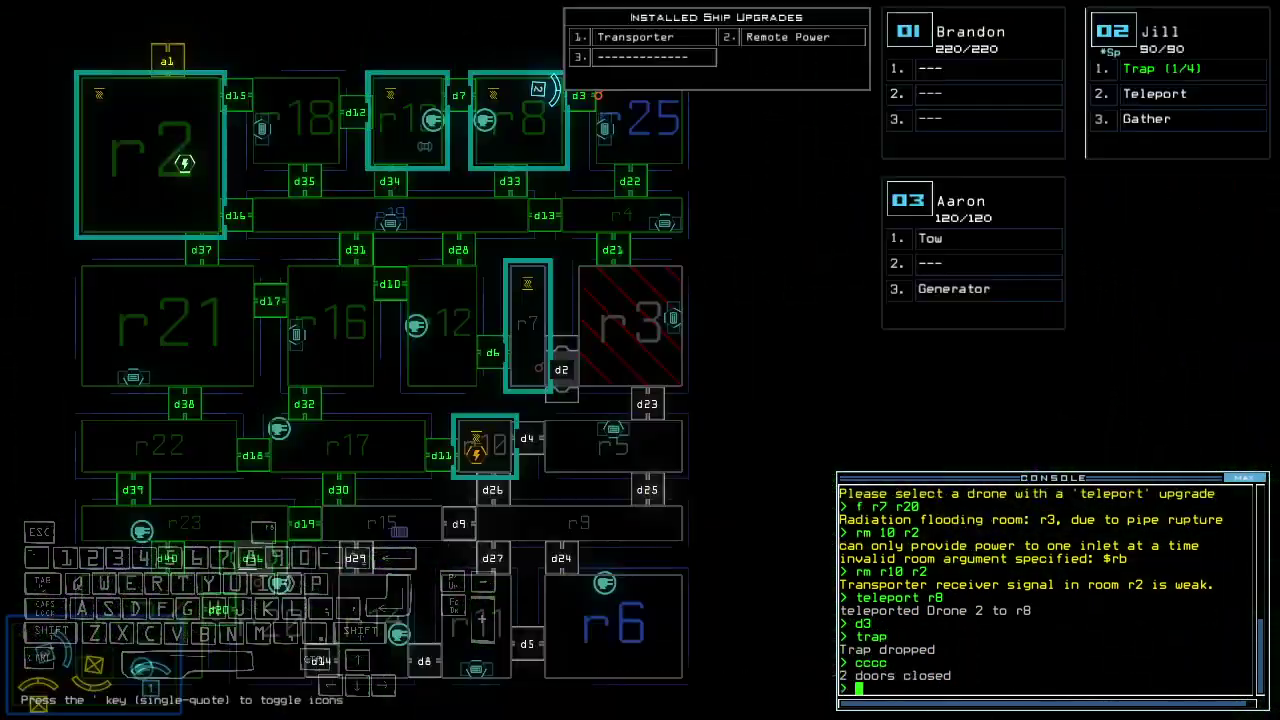
pyautogui.write('kk')
pyautogui.press('Return')
pyautogui.write('d3')
pyautogui.press('Return')
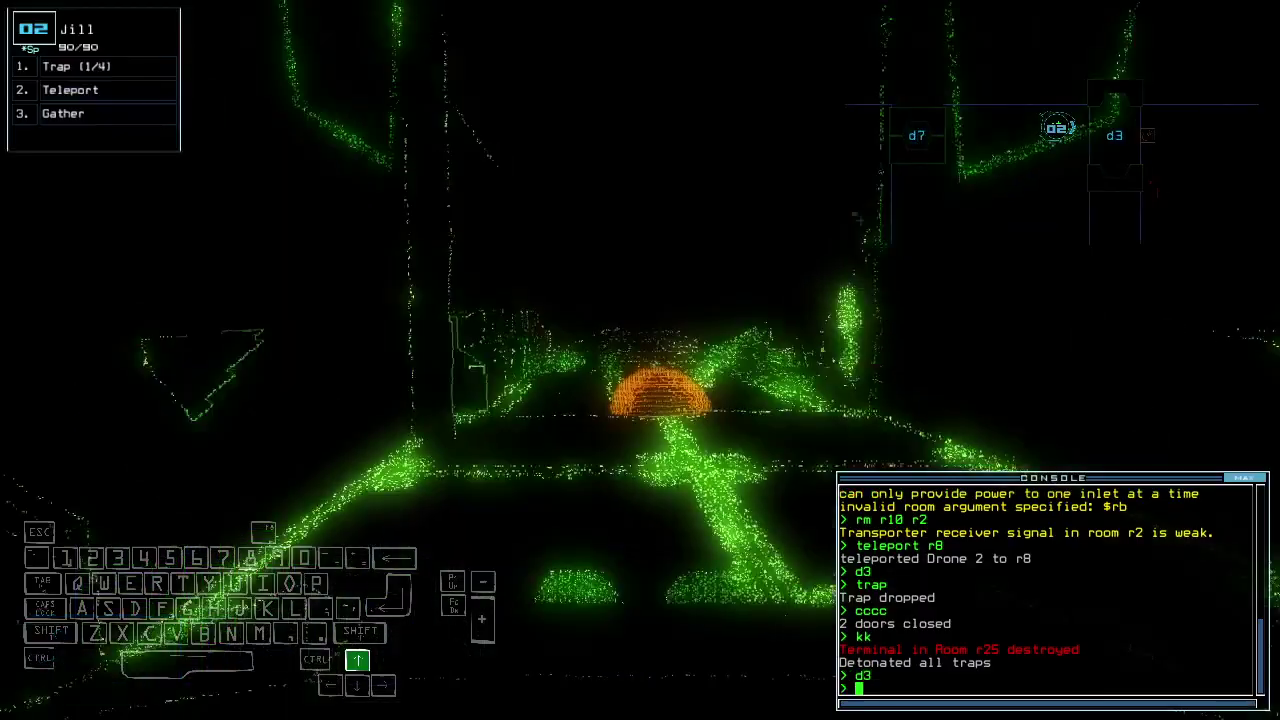
pyautogui.press('Up')
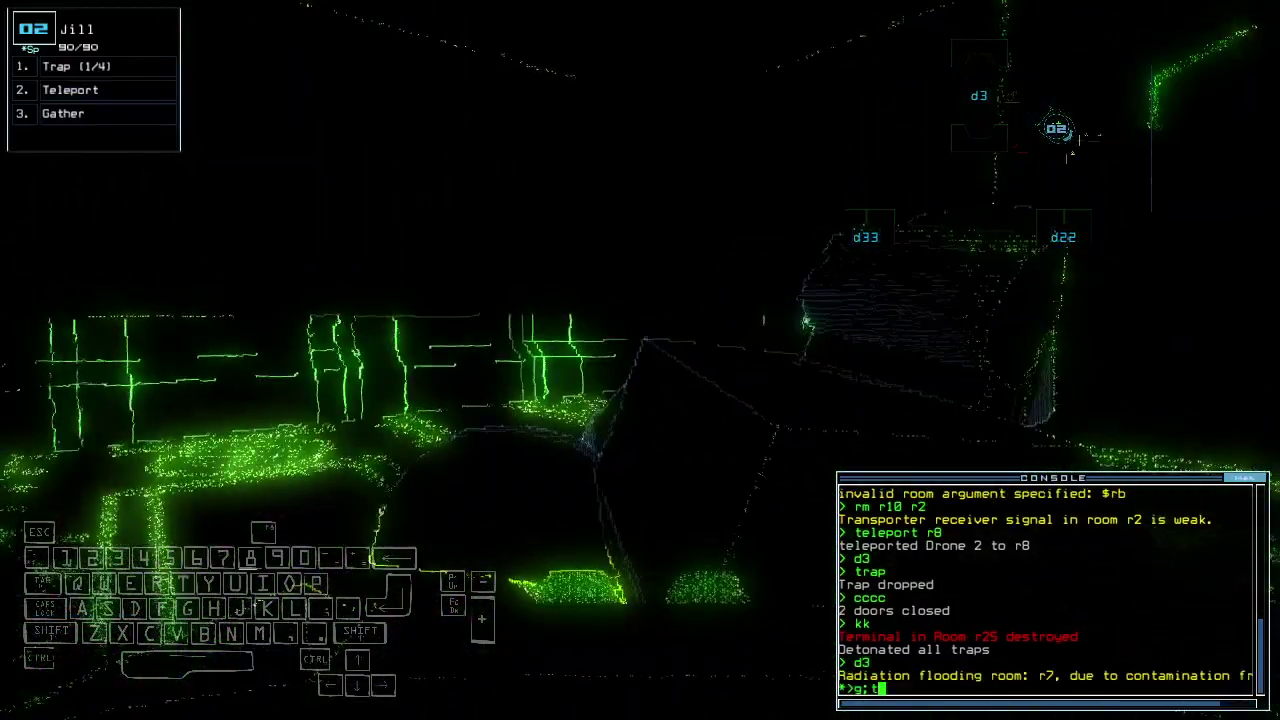
pyautogui.press('Left')
pyautogui.write('t')
pyautogui.press('Return')
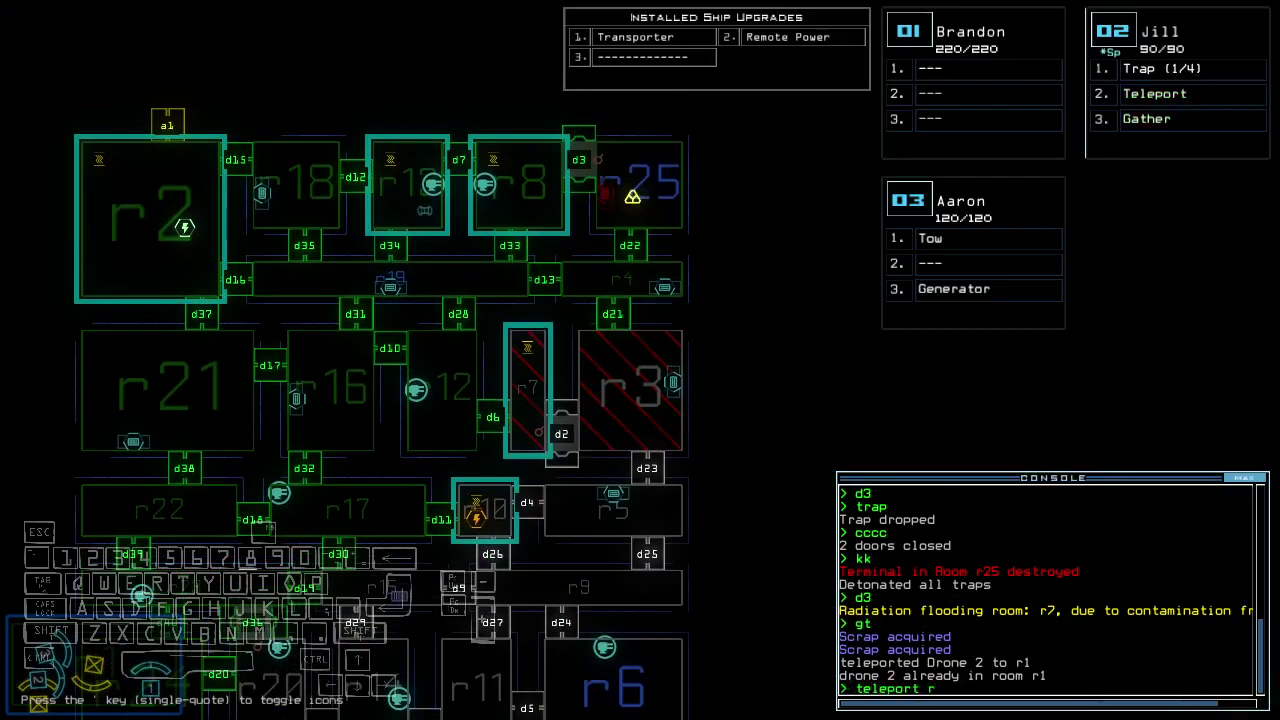
pyautogui.write('g')
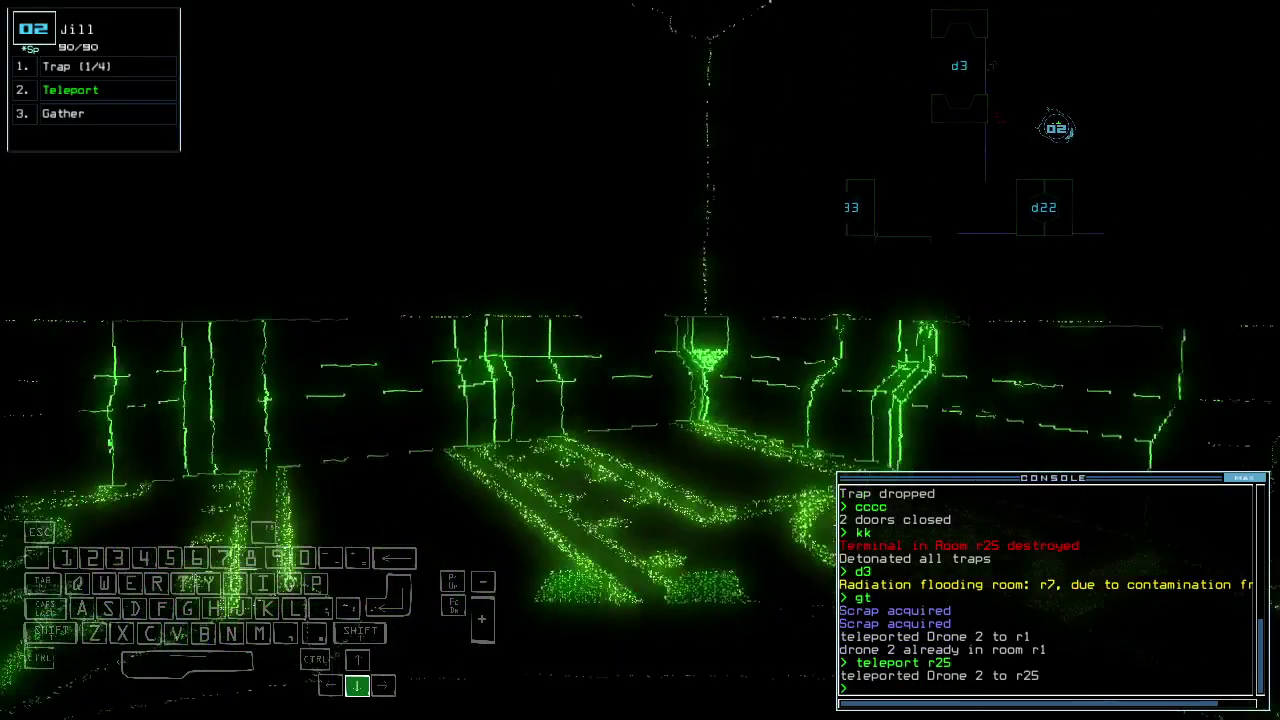
# Step: Teleport to r25, gather its scrap, and return to r1
pyautogui.press('Return')
pyautogui.write('t')
pyautogui.press('Return')
pyautogui.write('gt')
pyautogui.press('Return')
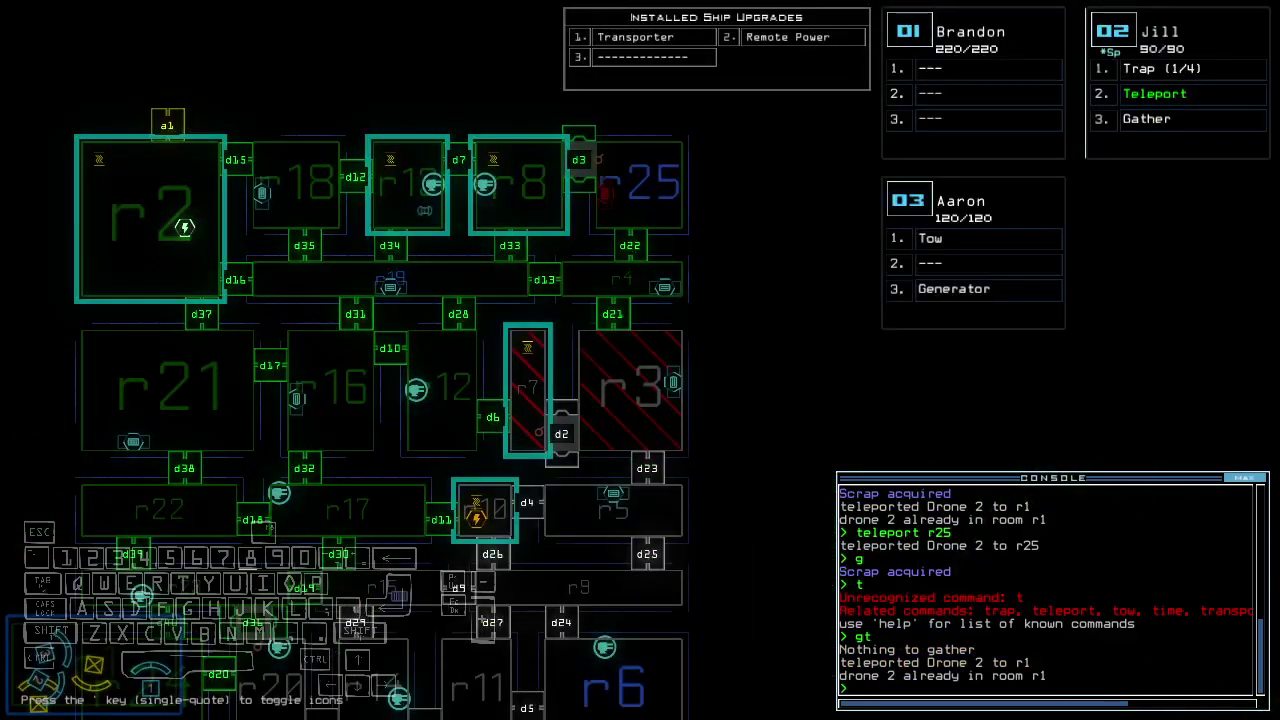
pyautogui.press('Down')
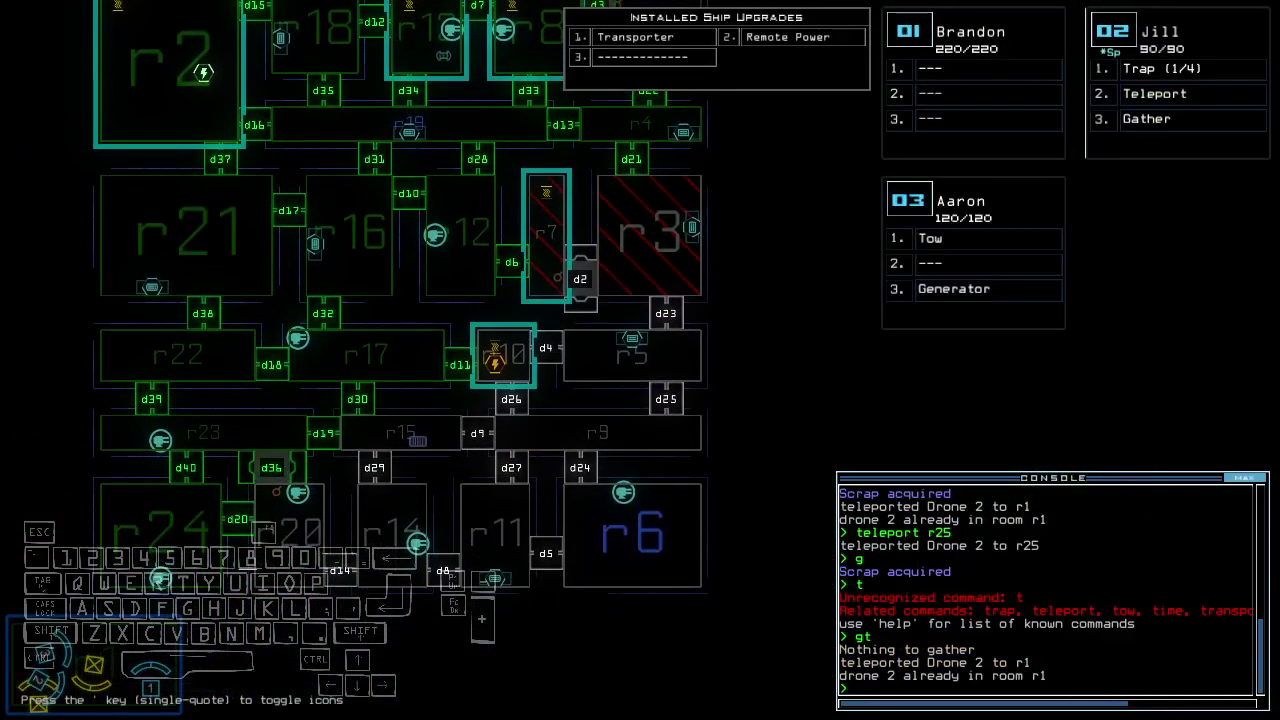
pyautogui.press('Up')
pyautogui.press('Left')
pyautogui.write('2')
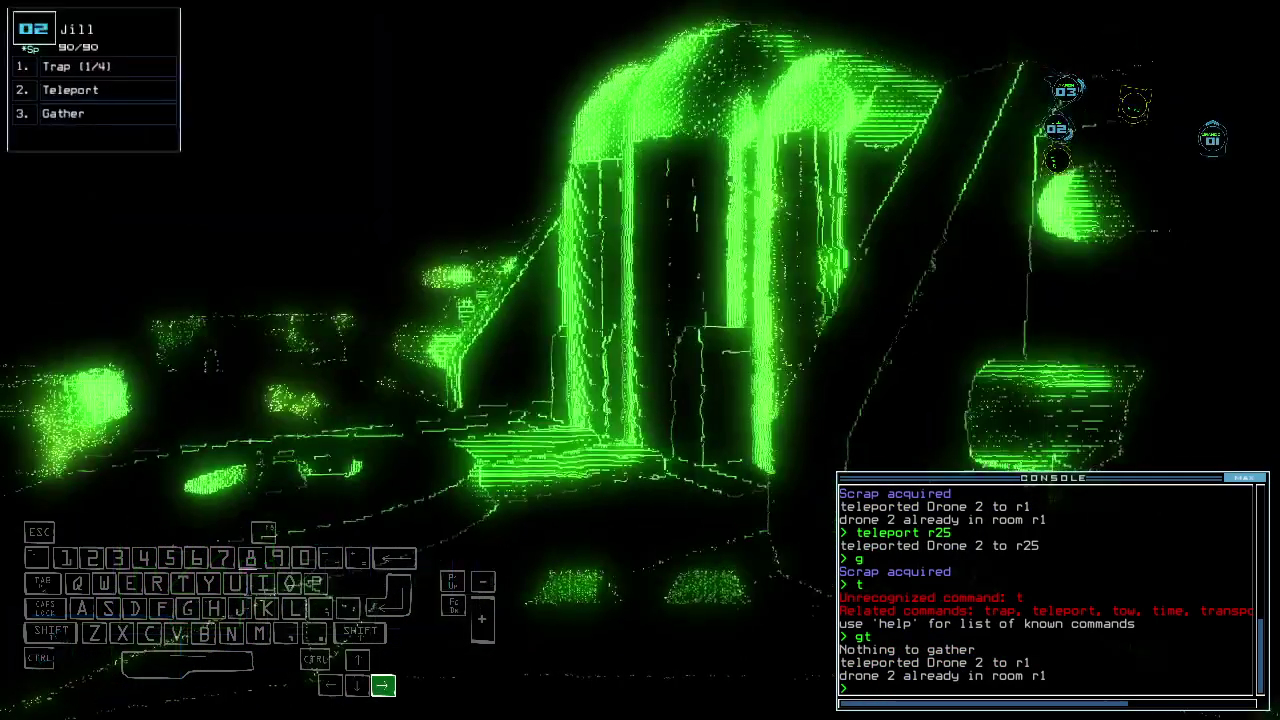
pyautogui.write('swap')
pyautogui.press('Return')
# Step: Close Jill's swap panel, reopen it, and close it again without swapping modules
pyautogui.press('Escape')
pyautogui.write('swap')
pyautogui.press('Return')
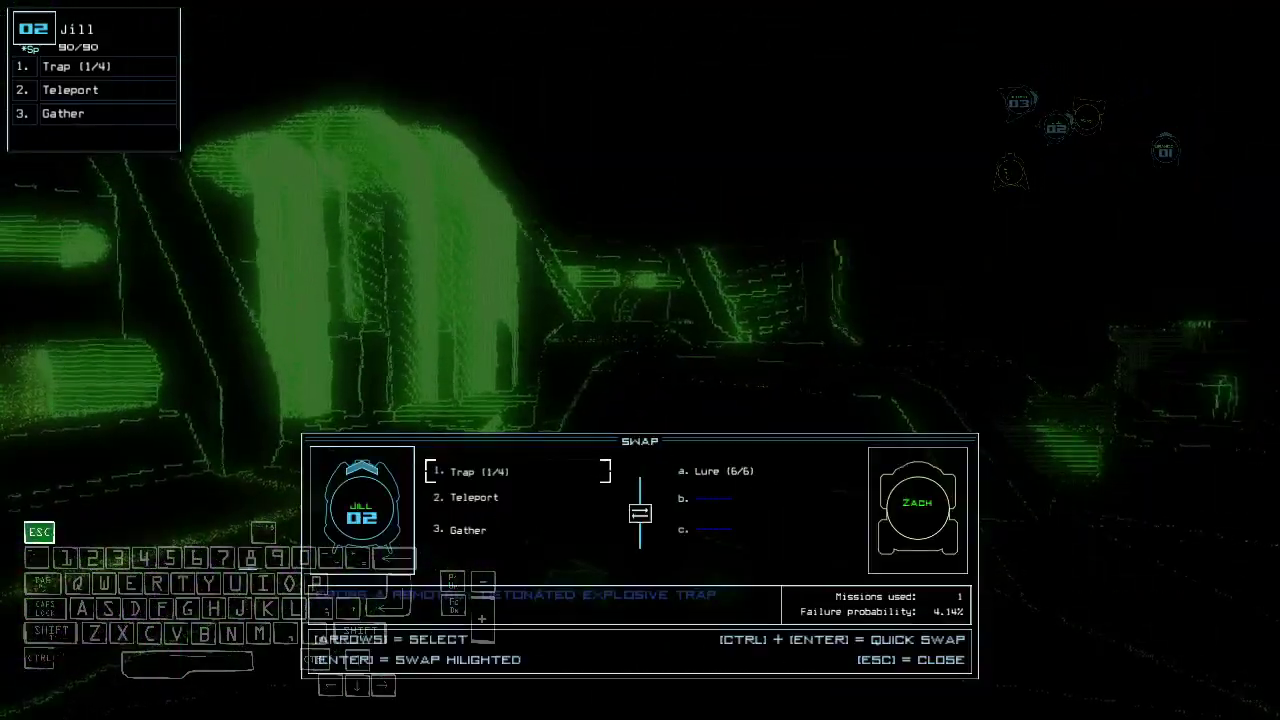
pyautogui.press('Escape')
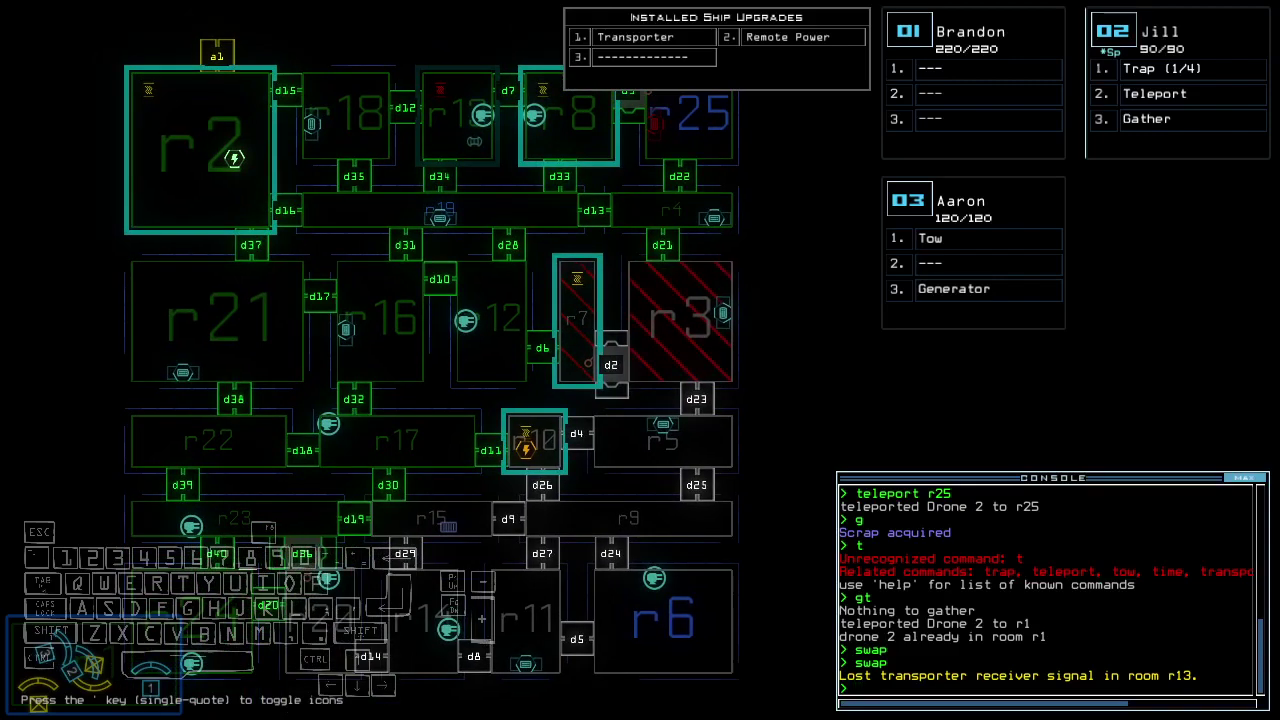
pyautogui.write('oto')
# Step: End the mission with oto and view the 1270-point score's first-place leaderboard rank
pyautogui.press('Return')
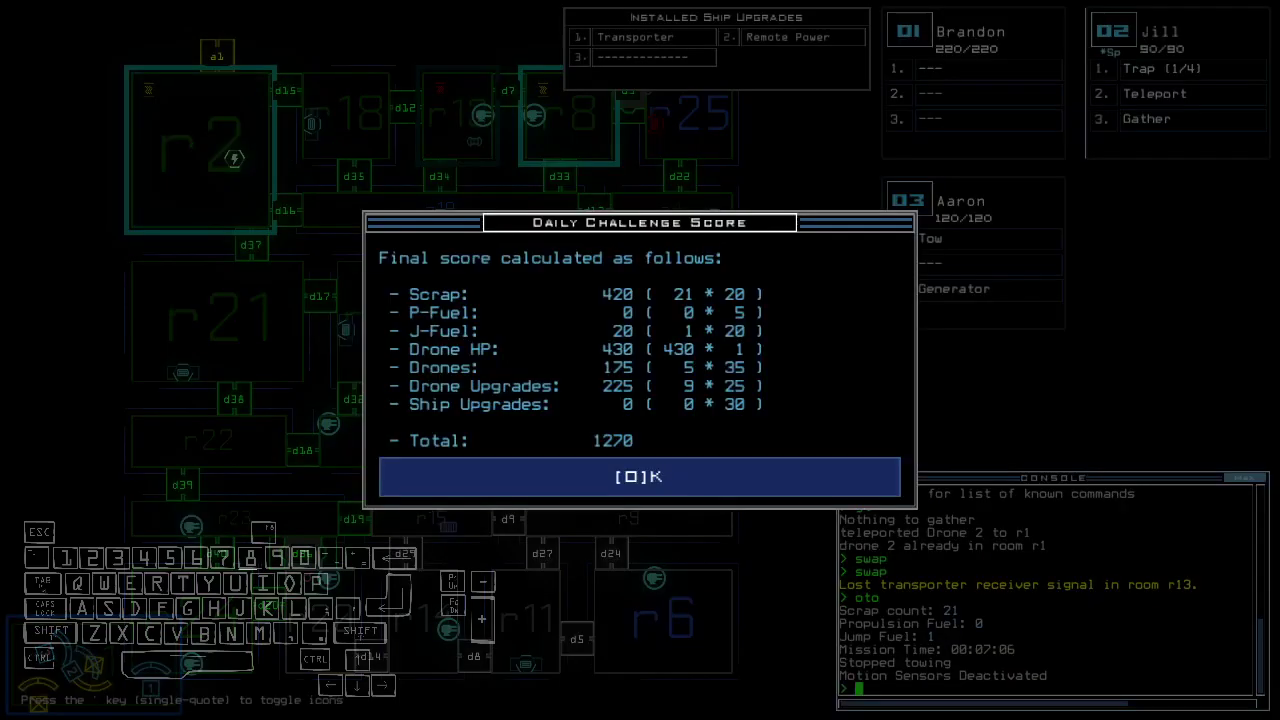
pyautogui.press('space')
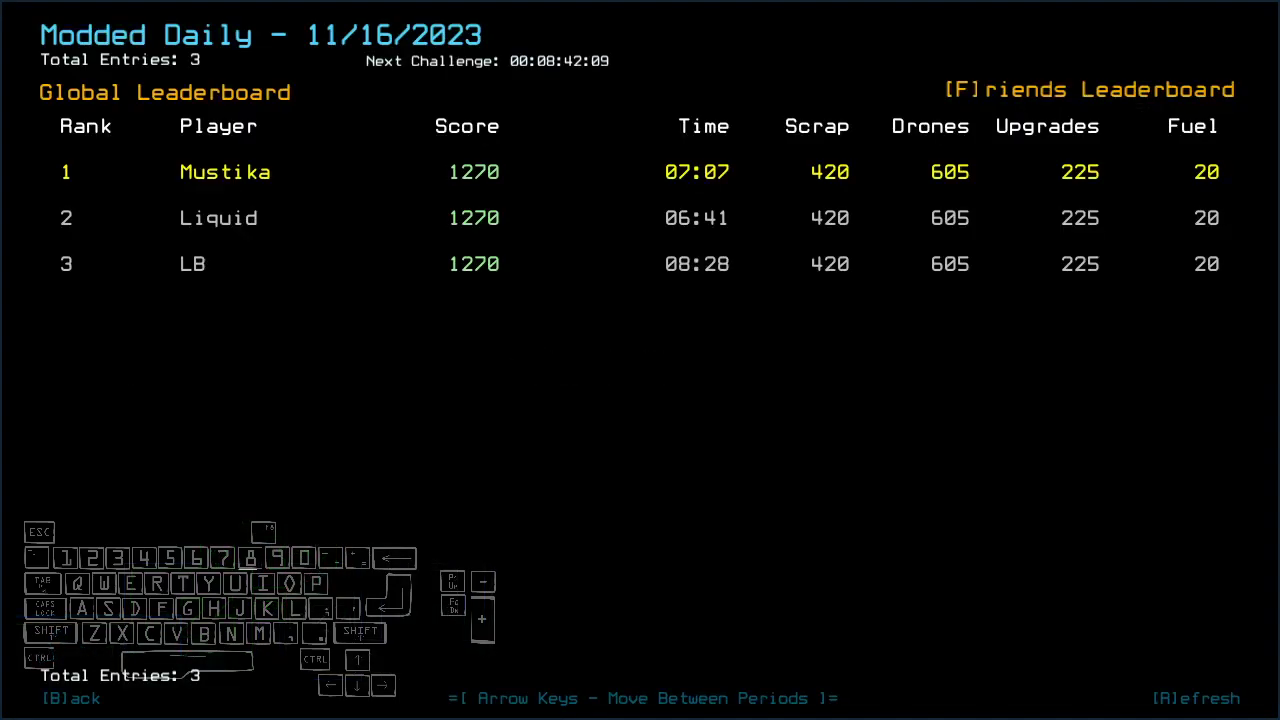